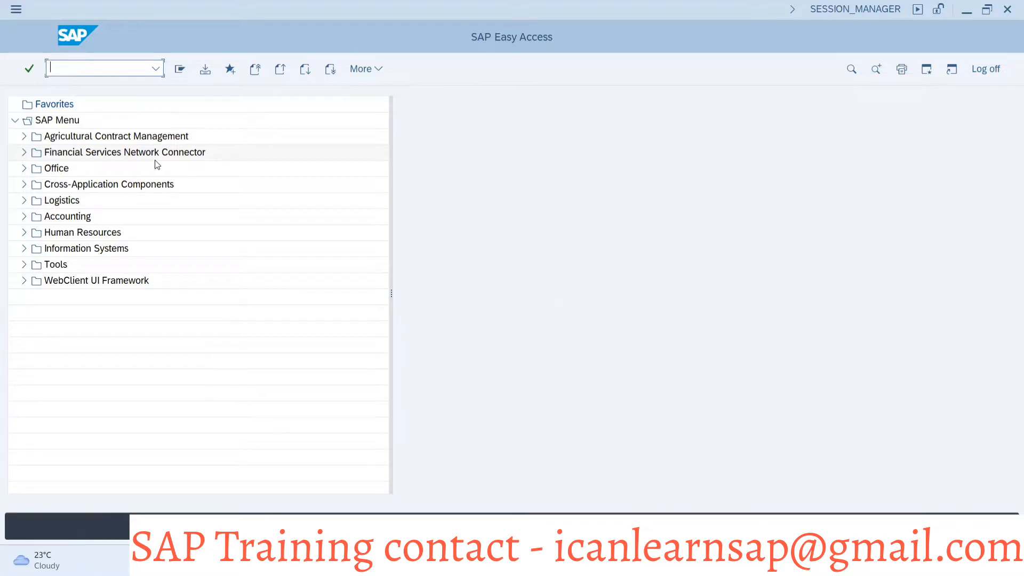
# Open the material creation transaction MM01 and enter LAPTOP-B15MTO as the new material
pyautogui.write('m01')
pyautogui.press('Return')
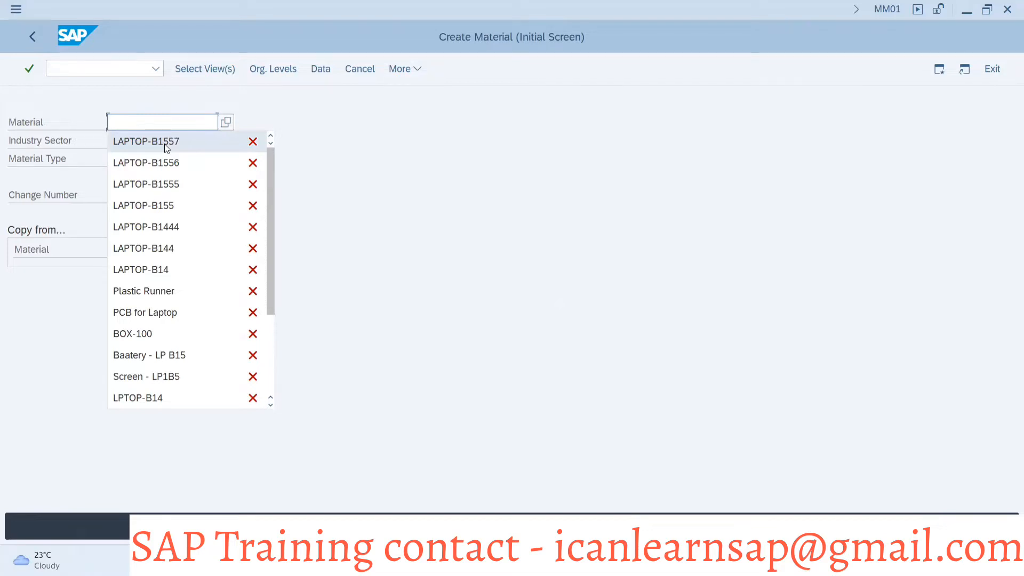
pyautogui.click(164, 143)
pyautogui.press('BackSpace')
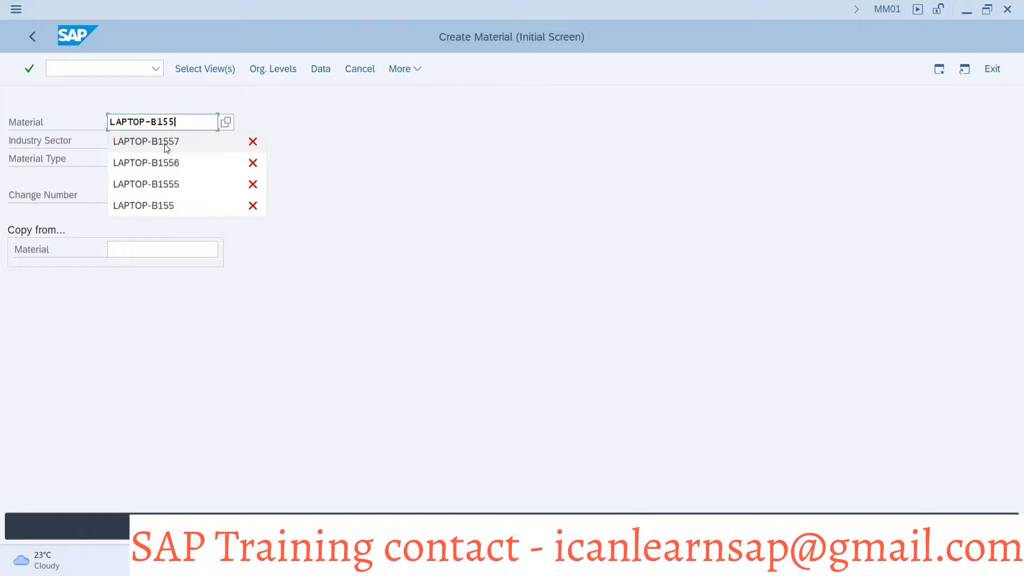
pyautogui.press('BackSpace')
pyautogui.write('MTP')
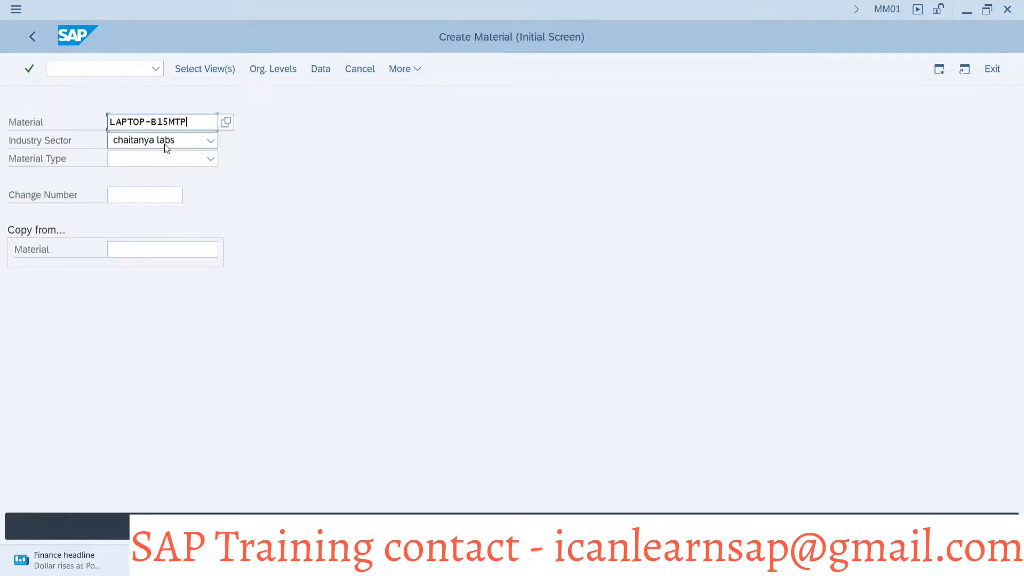
pyautogui.press('BackSpace')
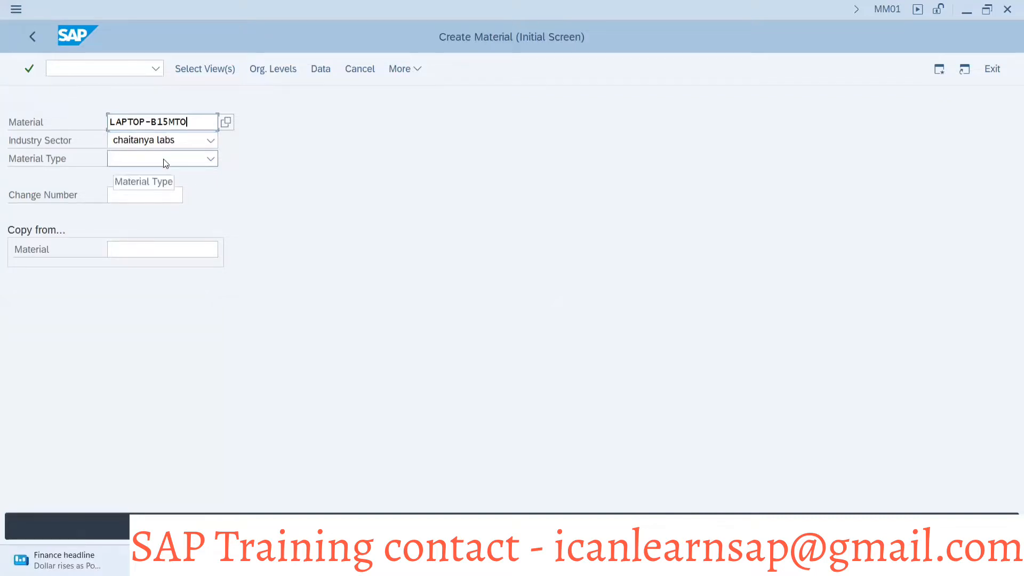
# Set the material type to FERT finished material and choose LAPTOP-B14 as the material to copy from
pyautogui.click(164, 159)
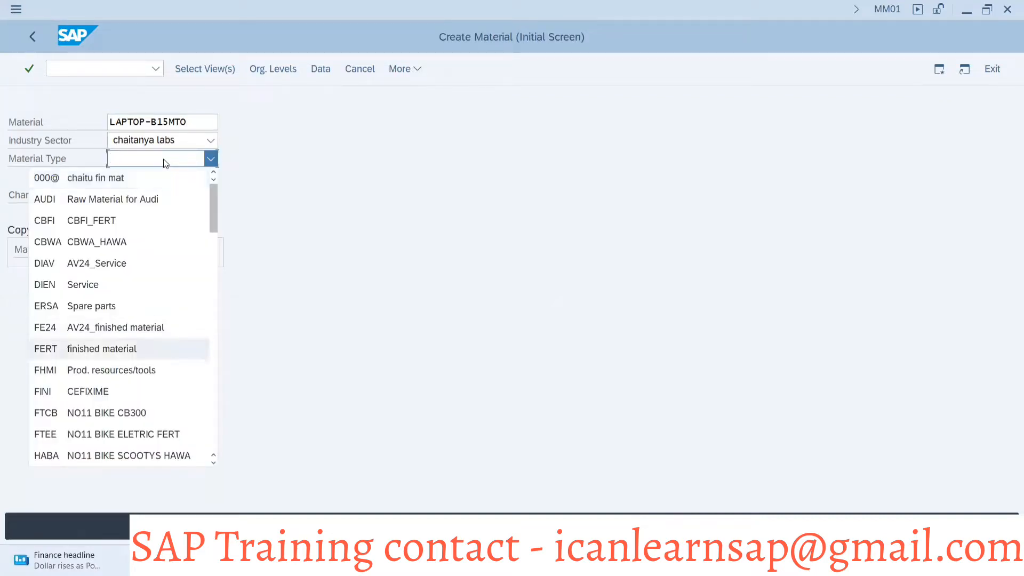
pyautogui.click(108, 353)
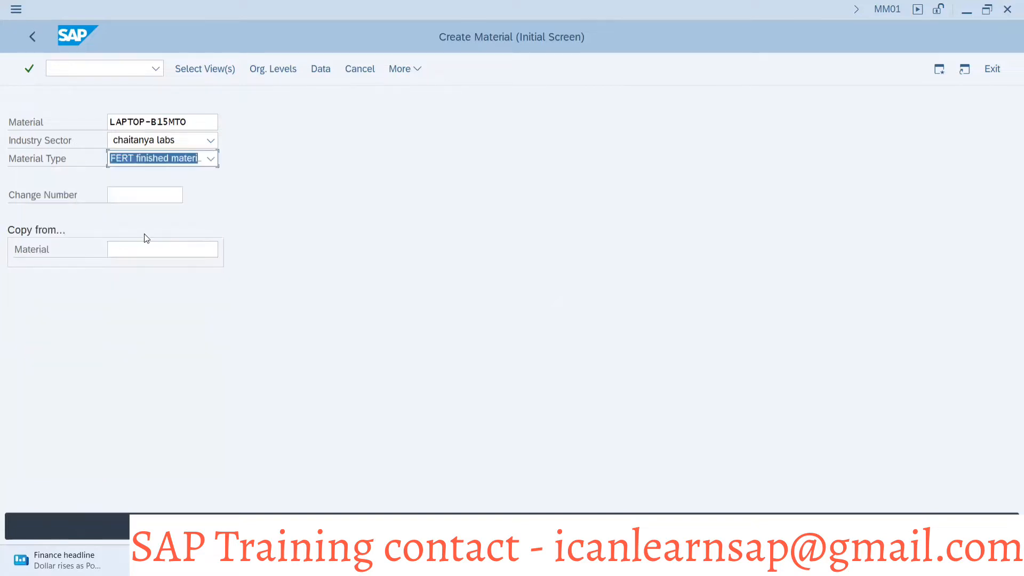
pyautogui.click(191, 123)
pyautogui.hotkey('ctrl', 'a')
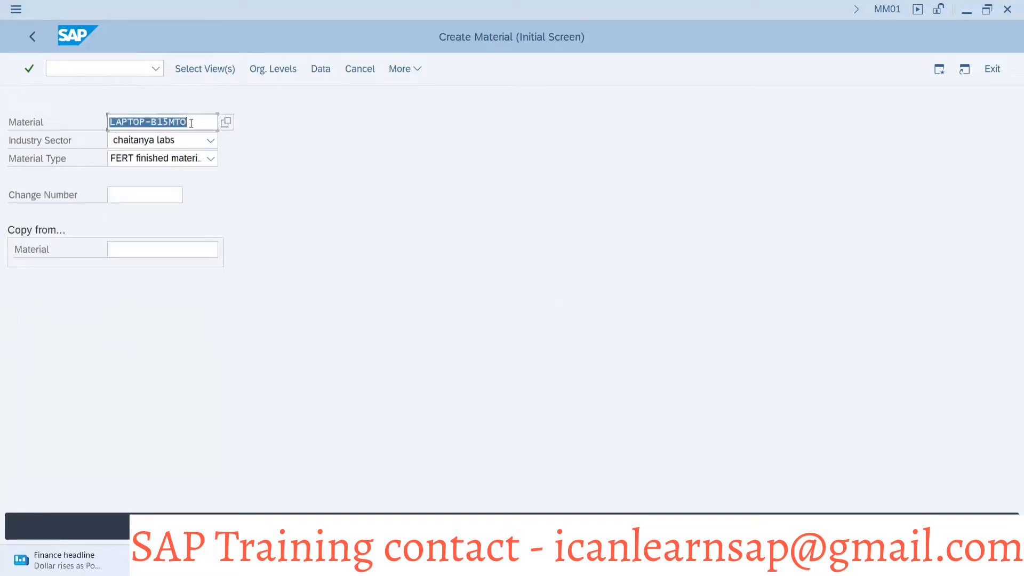
pyautogui.click(149, 250)
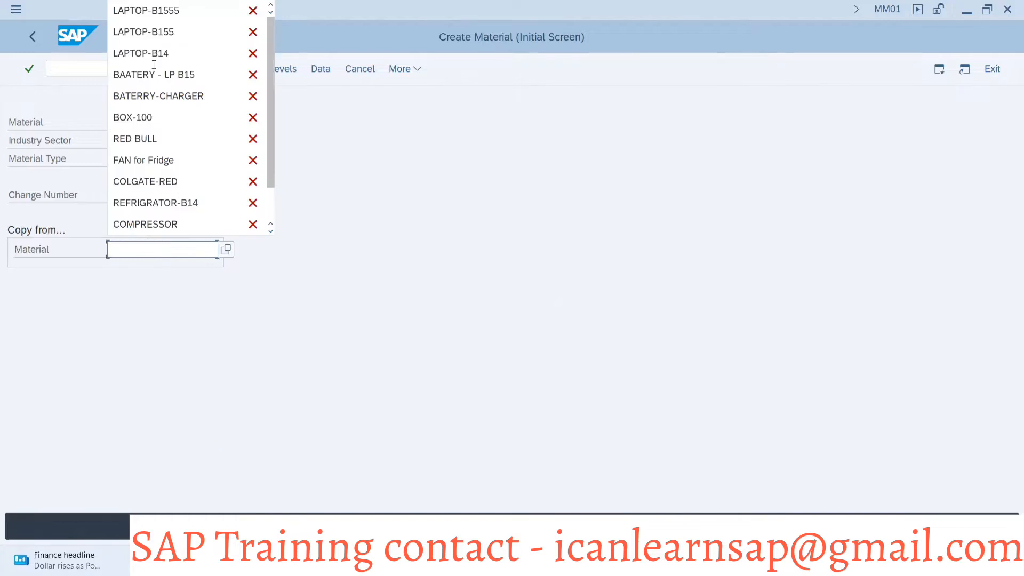
pyautogui.click(155, 56)
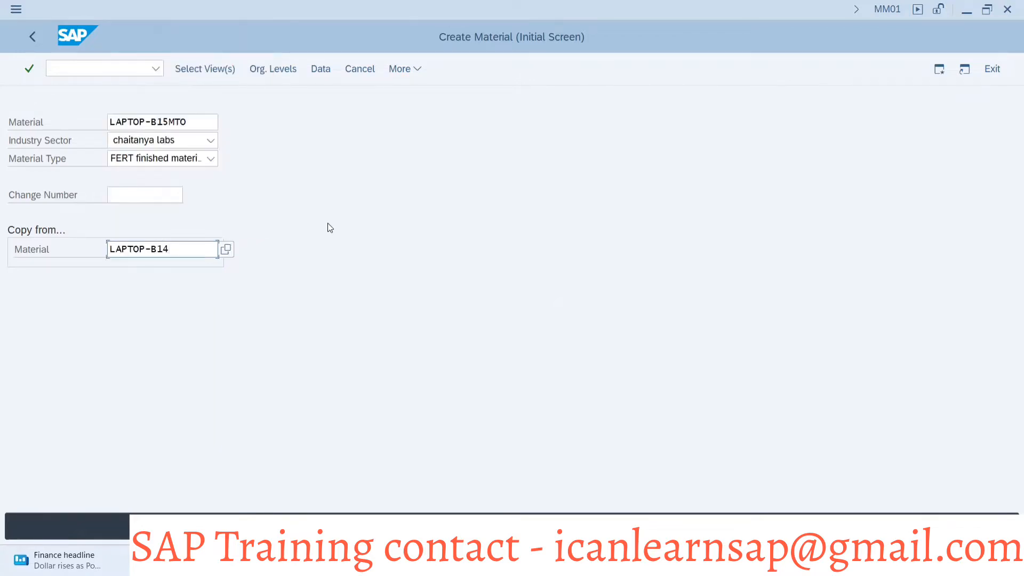
# Set the industry sector to M Mechanical Engineering and accept the preselected material views
pyautogui.press('Return')
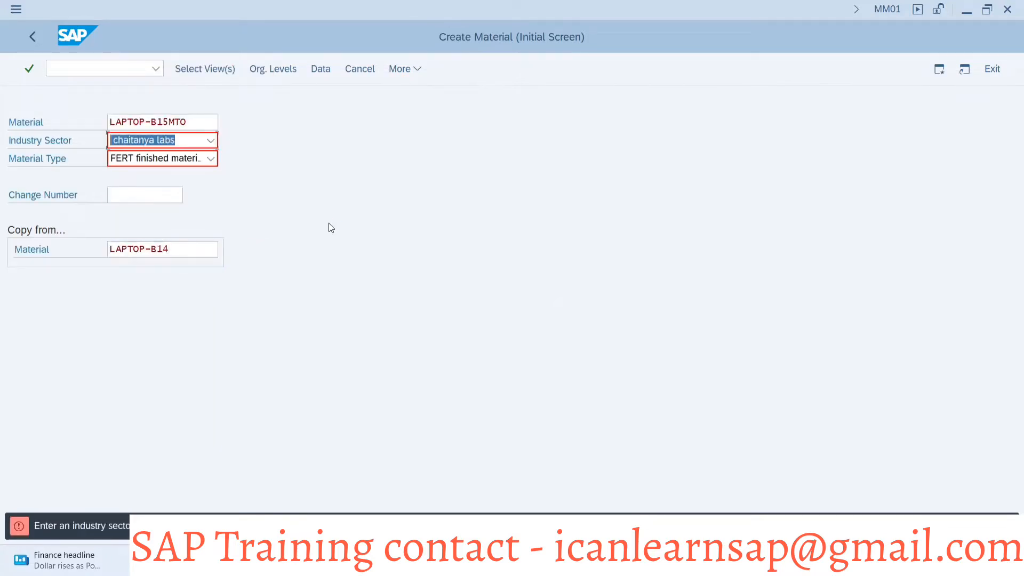
pyautogui.click(200, 141)
pyautogui.scroll(-4, 190, 176)
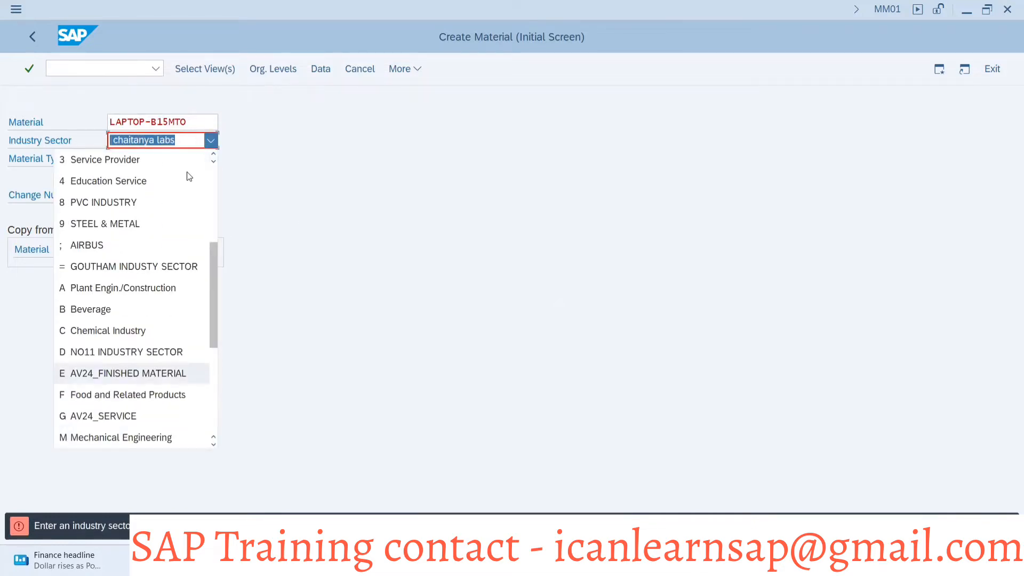
pyautogui.click(137, 438)
pyautogui.press('Return')
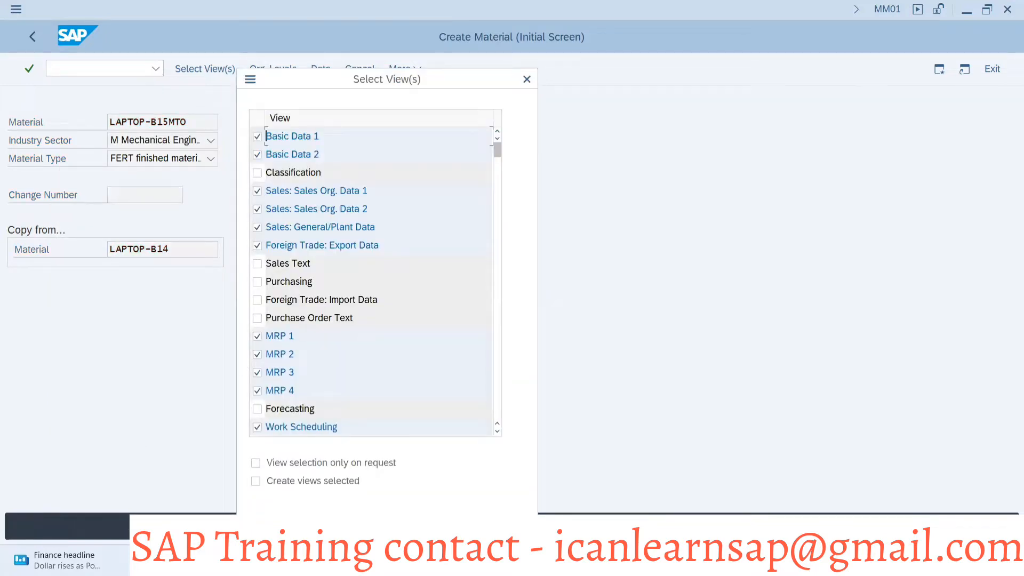
pyautogui.press('Return')
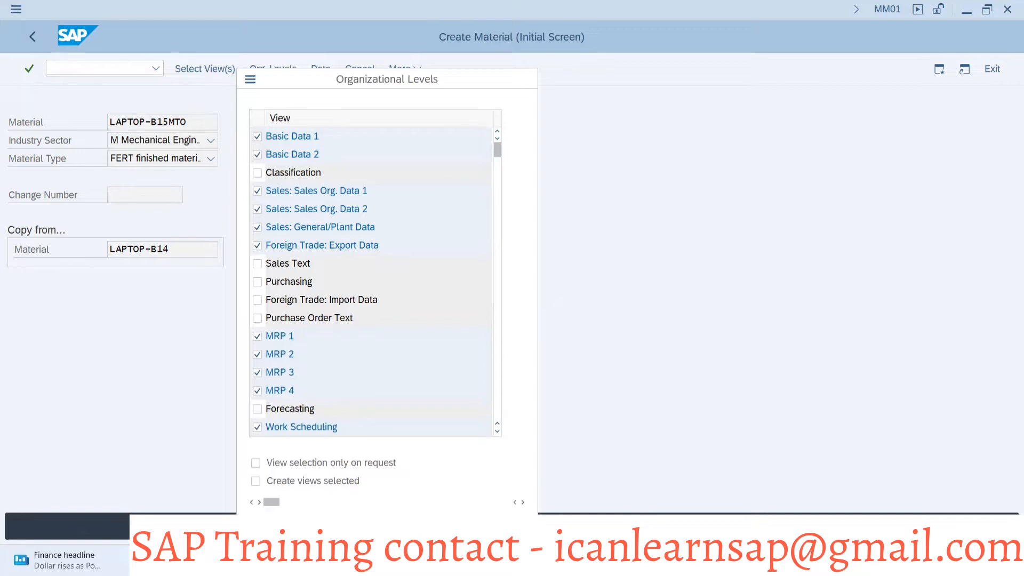
# Fill in the copy-from organizational levels with plant 1000, storage location 0001, sales organization 3020 and distribution channel 30
pyautogui.click(511, 185)
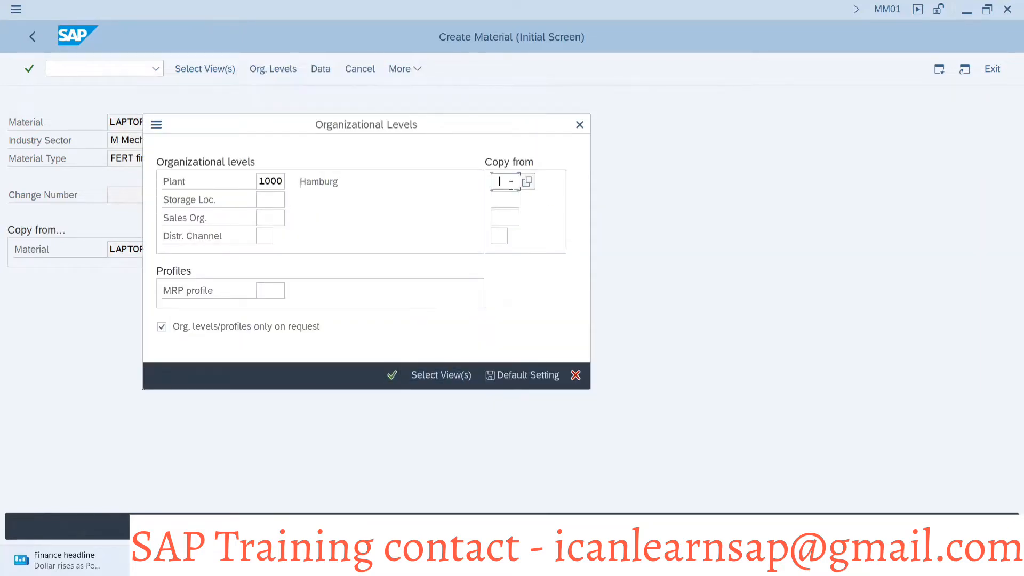
pyautogui.click(509, 199)
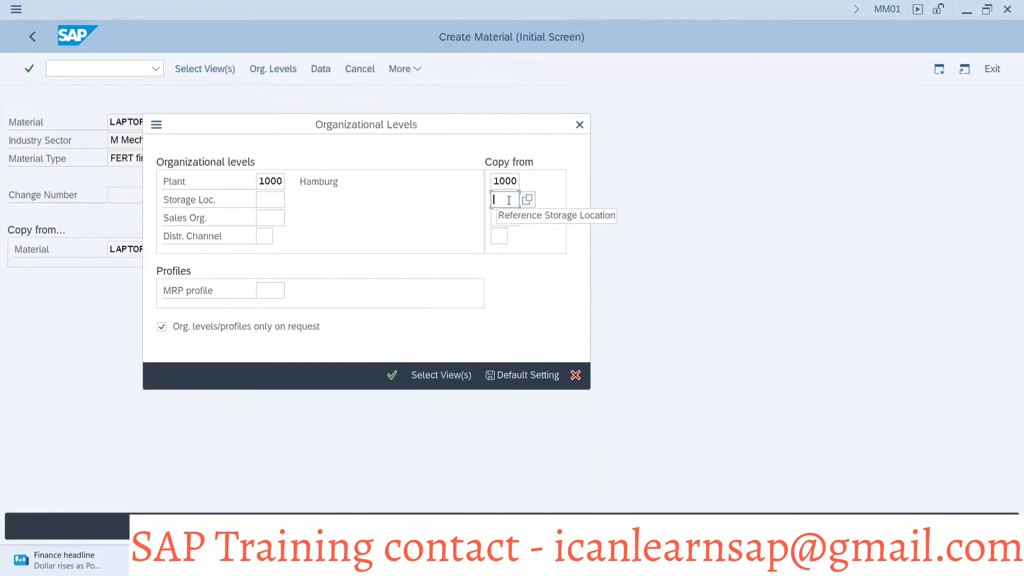
pyautogui.click(507, 216)
pyautogui.click(507, 216)
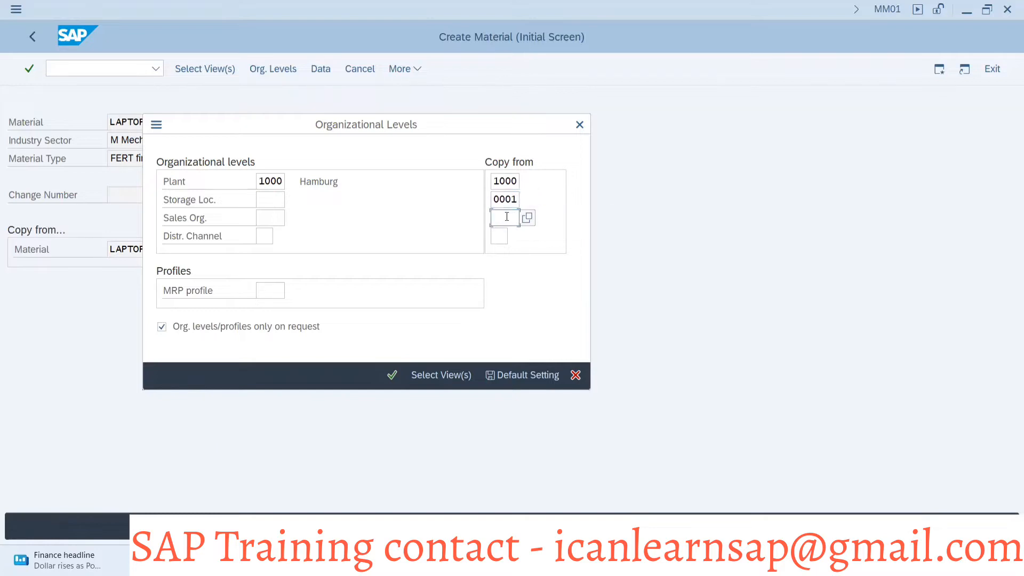
pyautogui.click(505, 236)
pyautogui.click(500, 235)
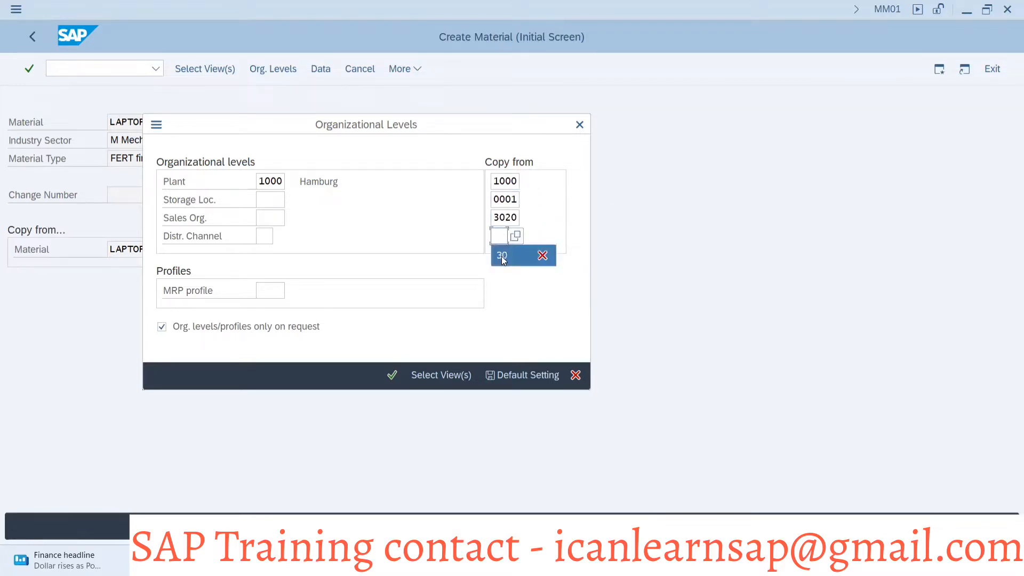
pyautogui.click(502, 256)
# Assign the new material to storage location 0001, sales organization 3020 and distribution channel 30
pyautogui.click(267, 200)
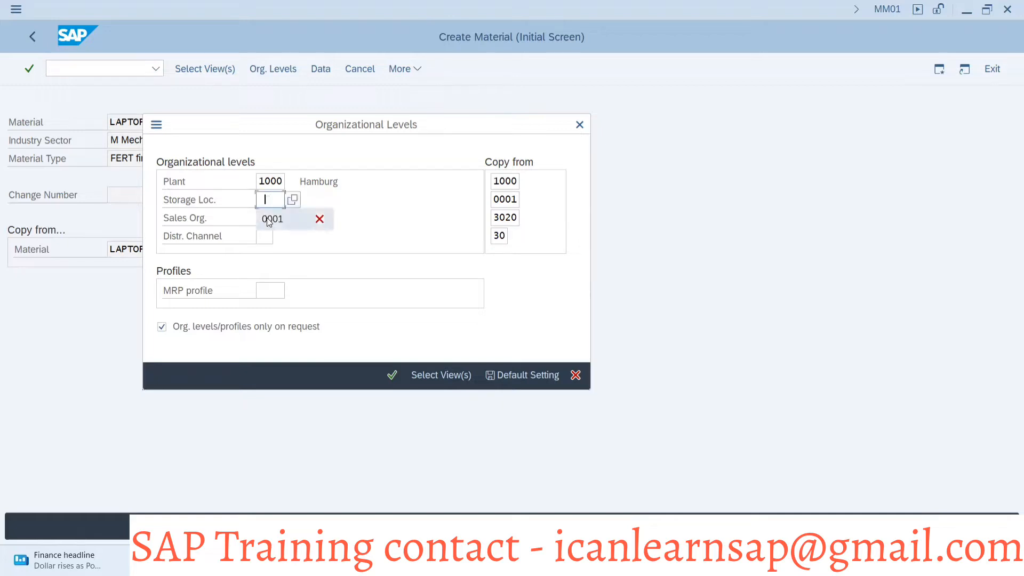
pyautogui.click(271, 219)
pyautogui.click(267, 217)
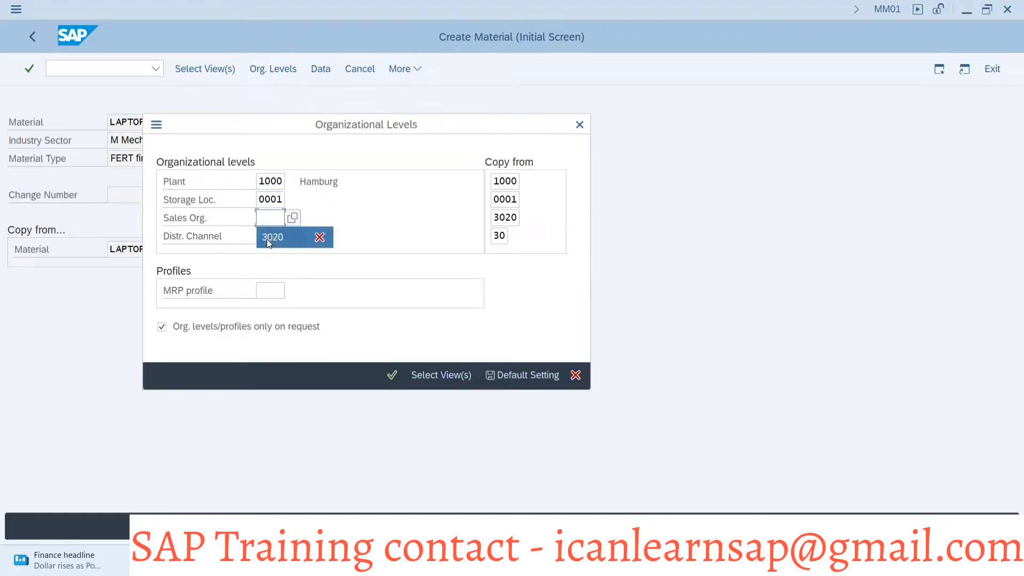
pyautogui.click(271, 238)
pyautogui.click(265, 236)
pyautogui.click(268, 256)
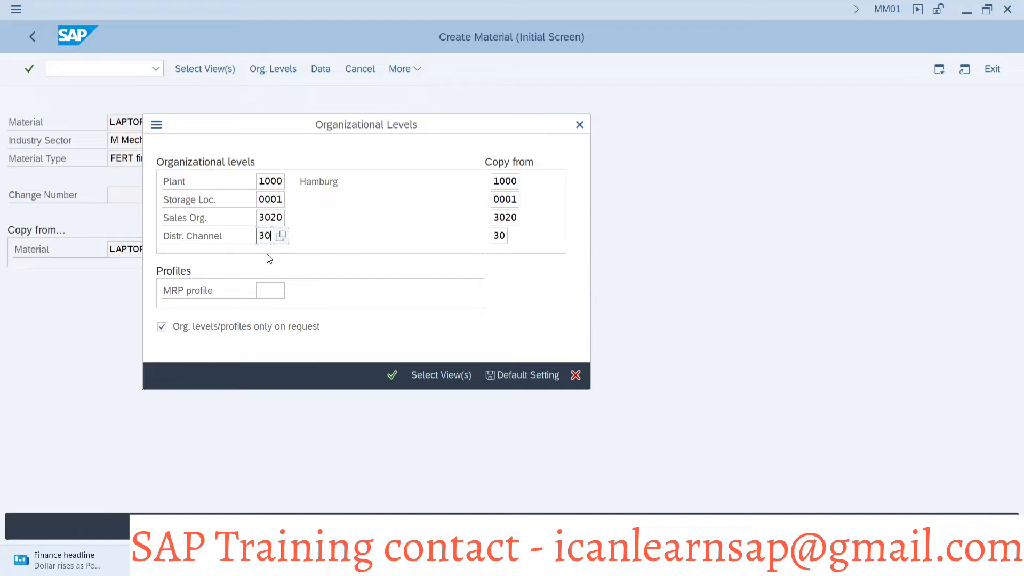
# Choose MRP profile B15 and confirm the organizational levels, accepting the profile copied from the reference material
pyautogui.click(267, 291)
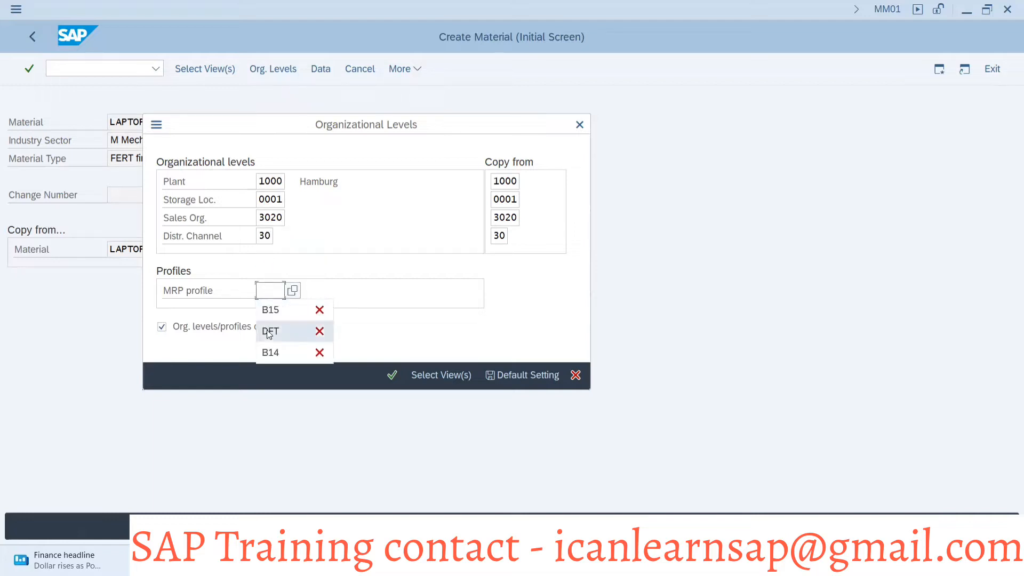
pyautogui.click(270, 312)
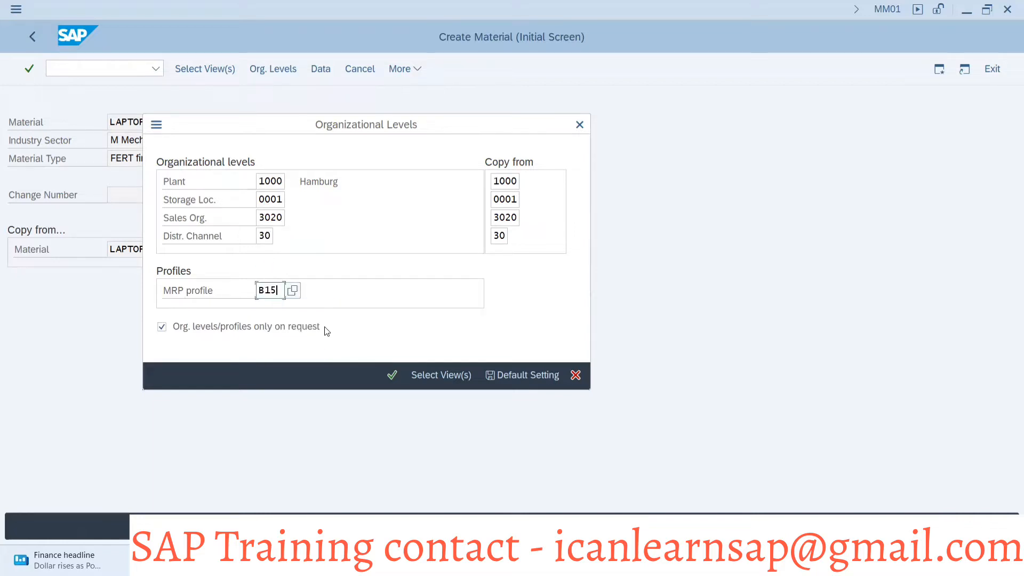
pyautogui.click(393, 380)
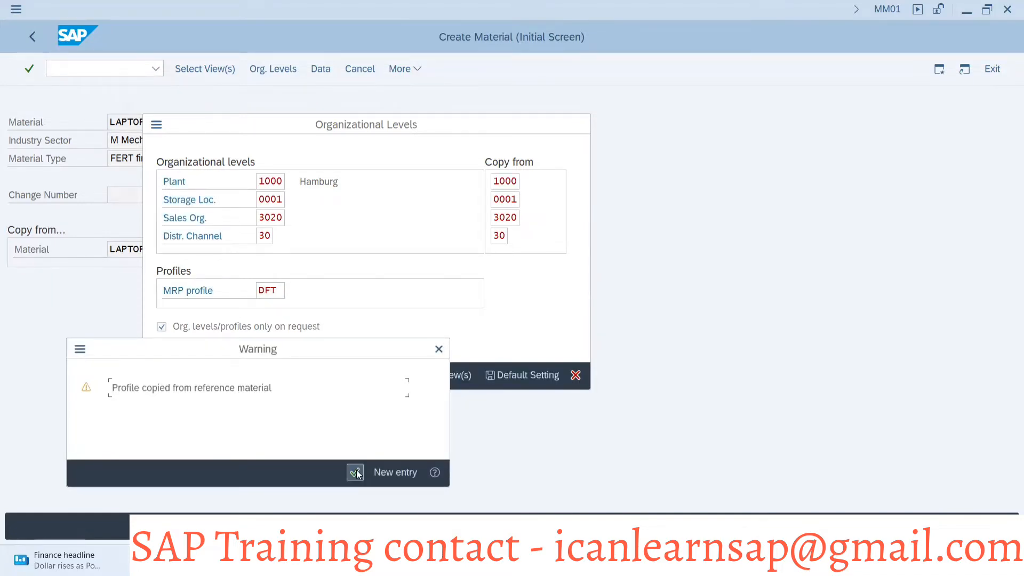
pyautogui.click(355, 472)
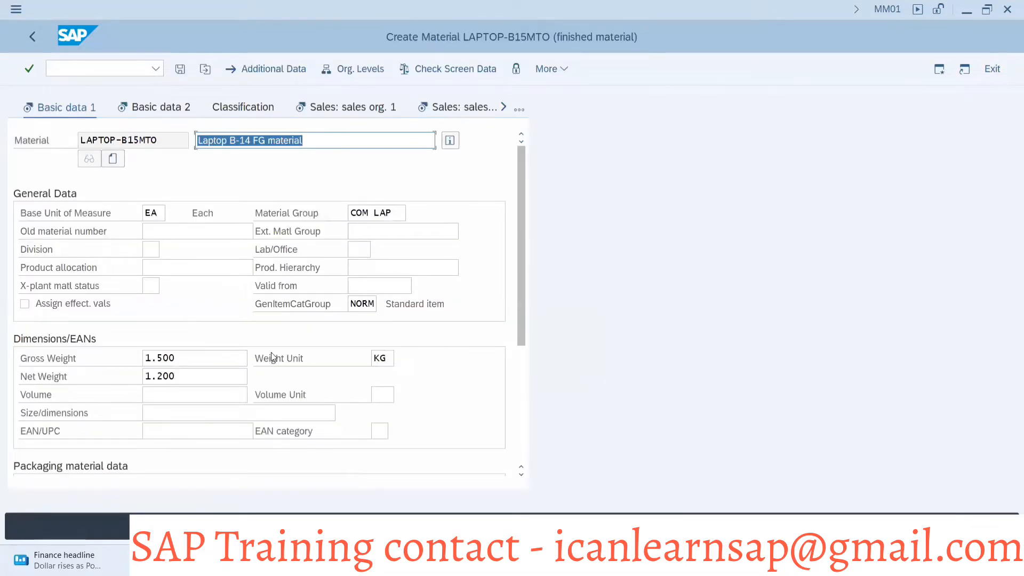
# Change the material description to "Laptop B-15 FG material- Stg MTO 20"
pyautogui.click(249, 141)
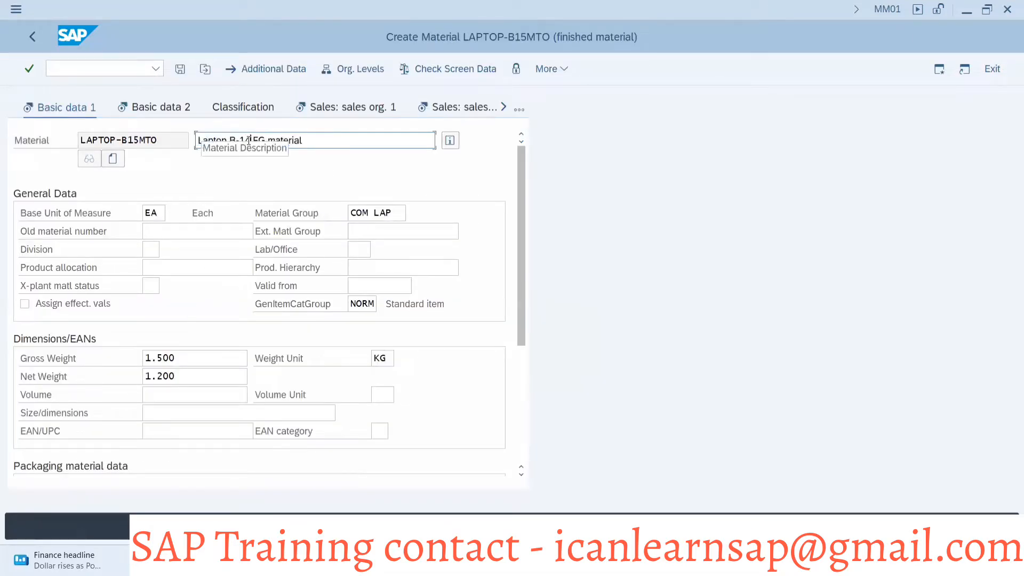
pyautogui.press('BackSpace')
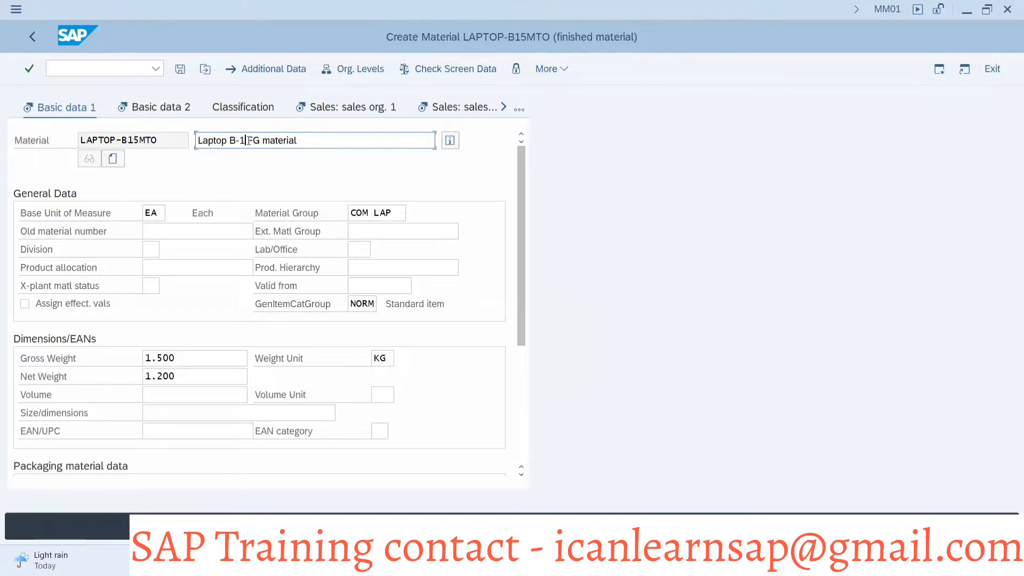
pyautogui.write('5')
pyautogui.click(365, 143)
pyautogui.write('- STG m')
pyautogui.press('BackSpace')
pyautogui.press('BackSpace')
pyautogui.press('BackSpace')
pyautogui.press('BackSpace')
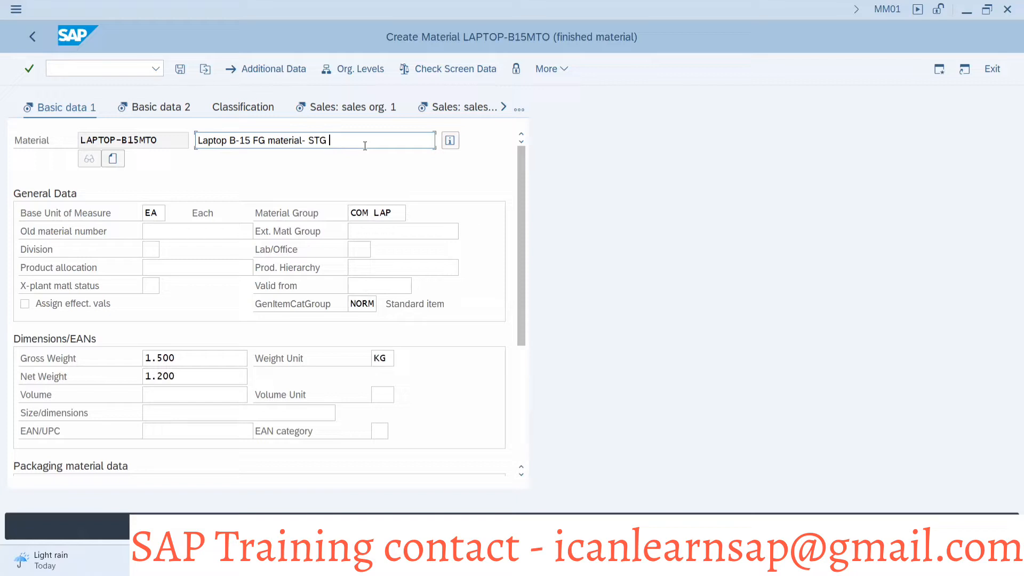
pyautogui.write('tg MTO 20')
# Confirm the copied material views one after another from Sales: sales org. 1 up to MRP 3
pyautogui.click(520, 110)
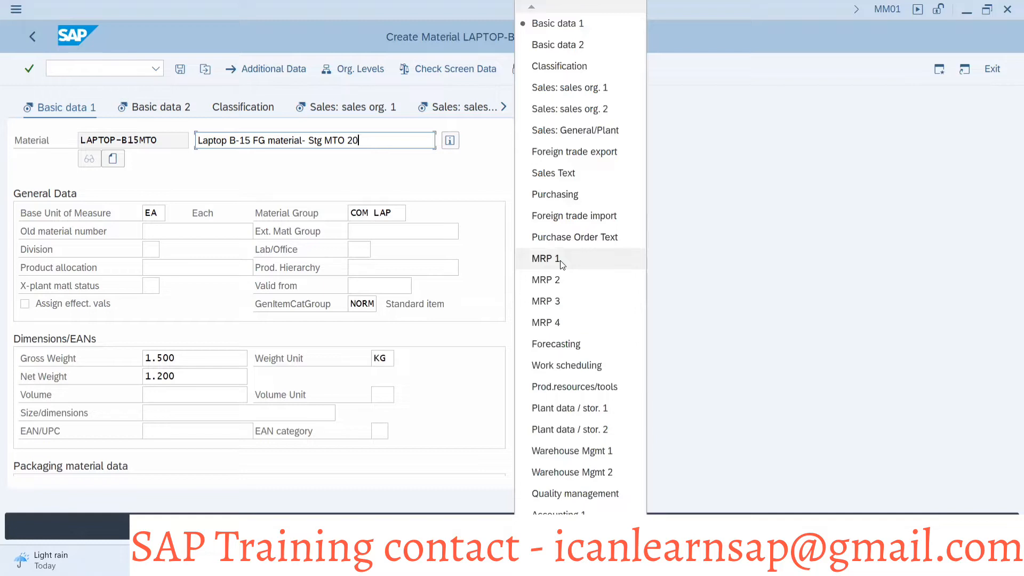
pyautogui.click(553, 93)
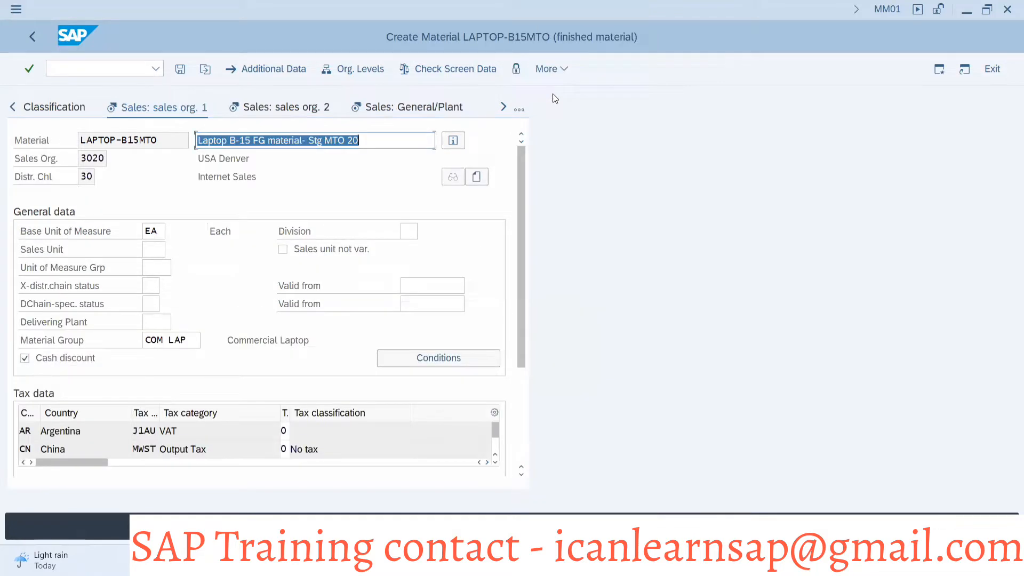
pyautogui.press('Return')
pyautogui.press('Return')
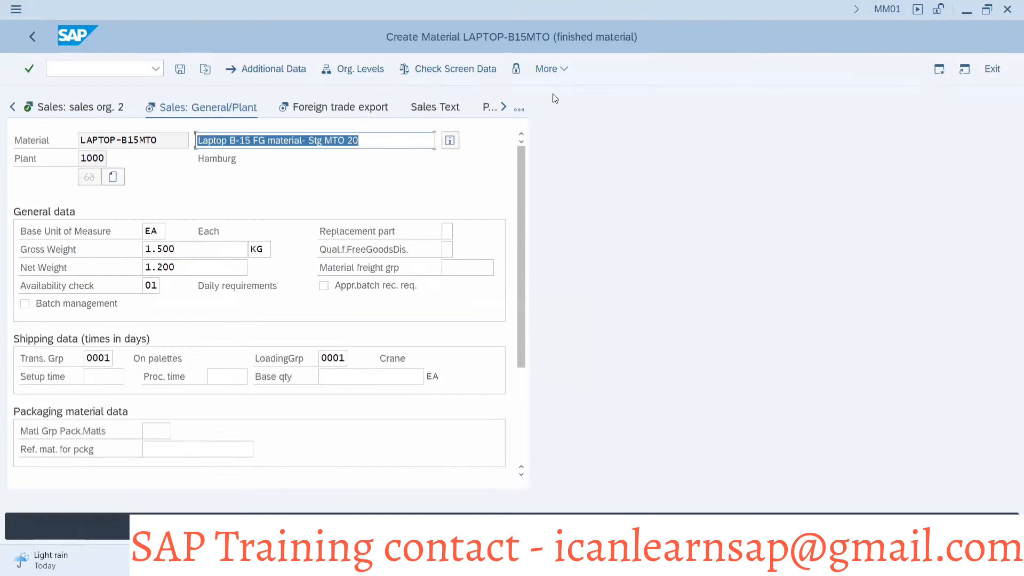
pyautogui.press('Return')
pyautogui.press('Return')
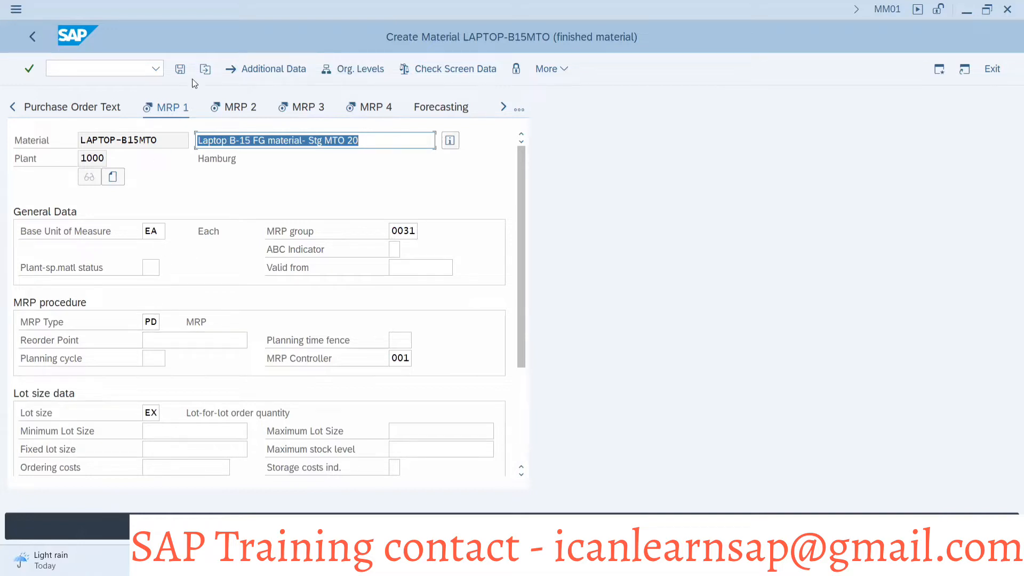
pyautogui.press('Return')
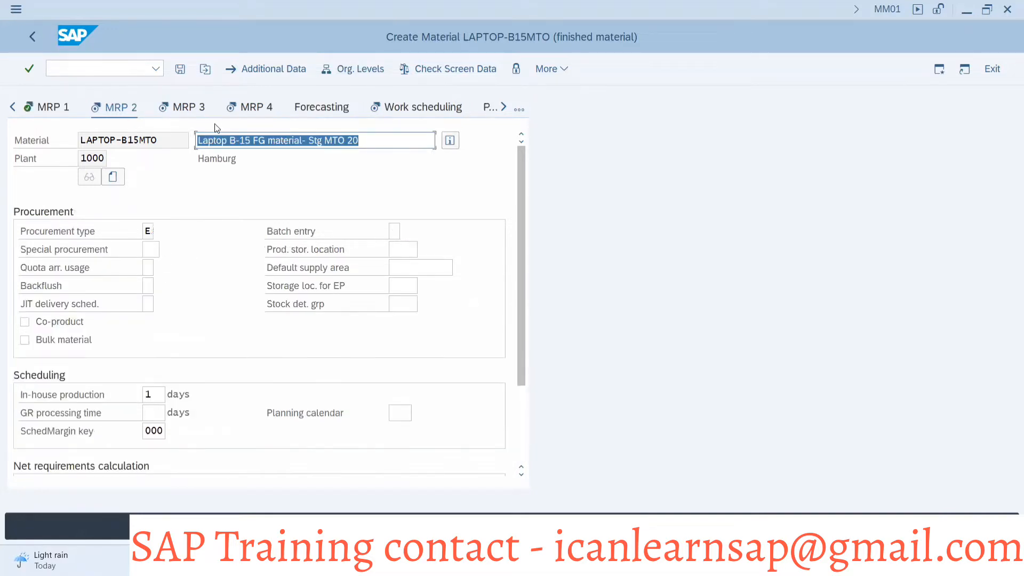
pyautogui.press('Return')
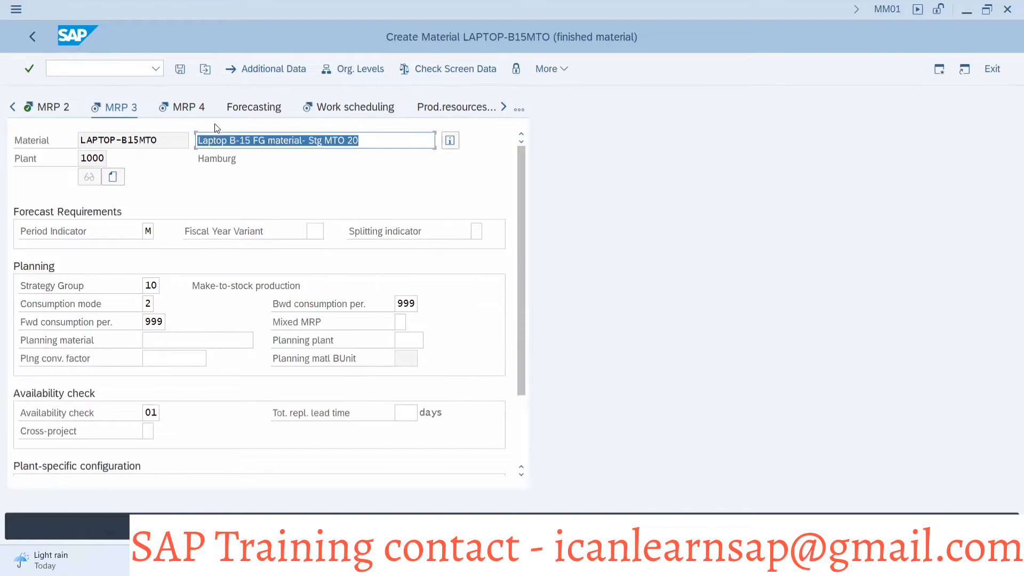
# Clear the consumption mode and set the strategy group to 20 in the MRP 3 planning data
pyautogui.click(149, 303)
pyautogui.press('BackSpace')
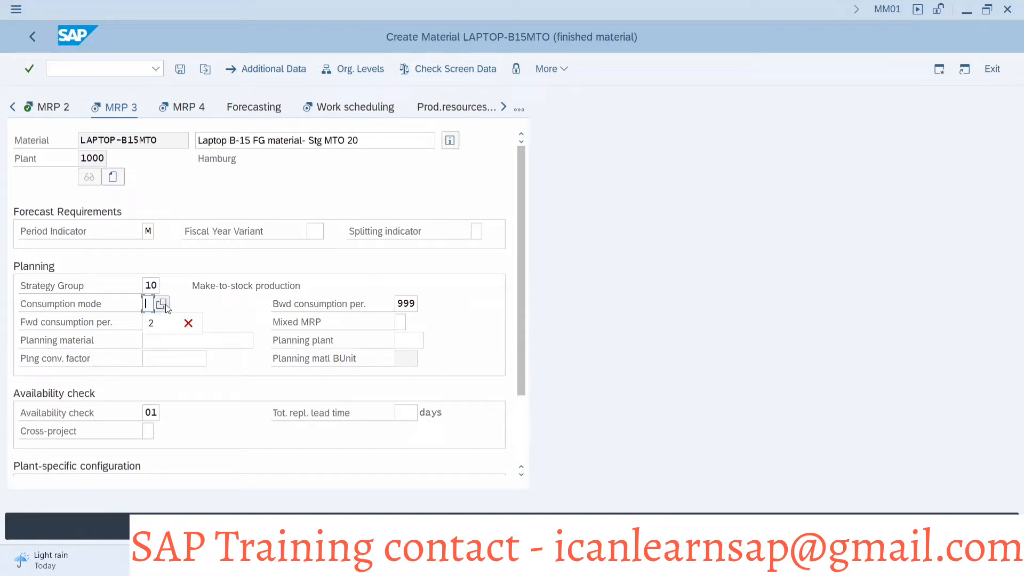
pyautogui.click(156, 286)
pyautogui.press('BackSpace')
pyautogui.press('BackSpace')
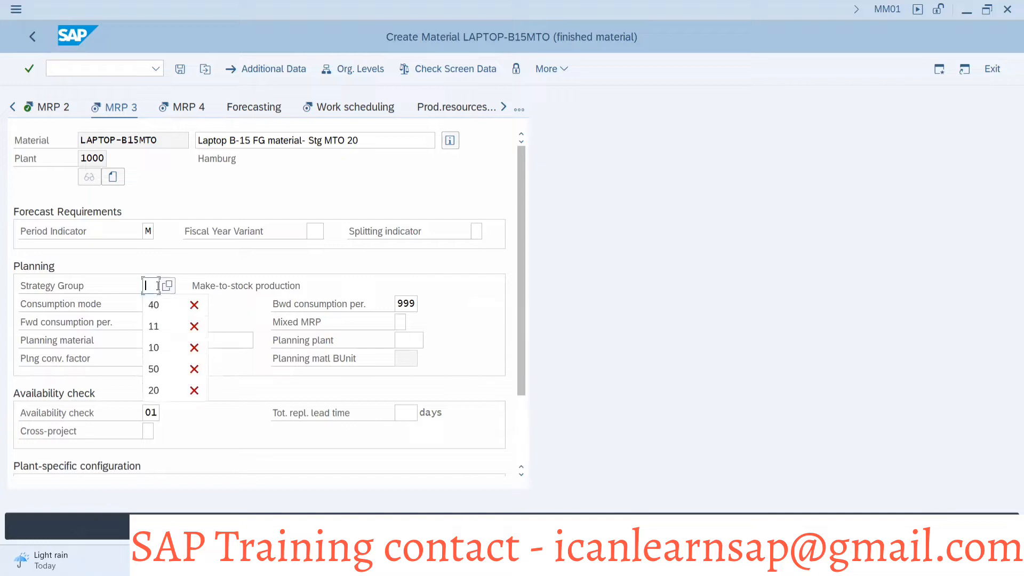
pyautogui.write('20')
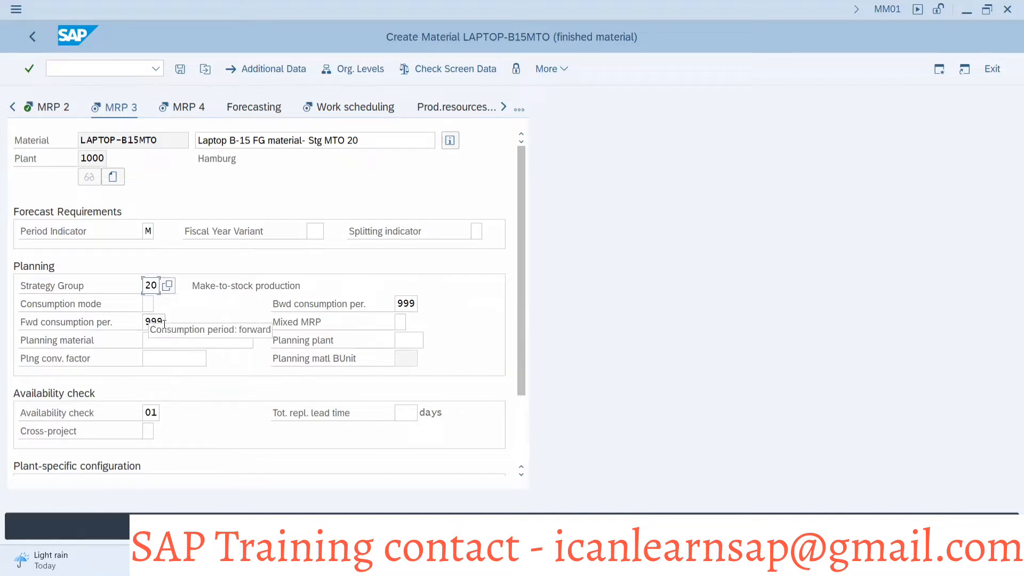
# Clear the forward and backward consumption periods in the MRP 3 planning data
pyautogui.click(163, 324)
pyautogui.press('BackSpace')
pyautogui.press('BackSpace')
pyautogui.press('BackSpace')
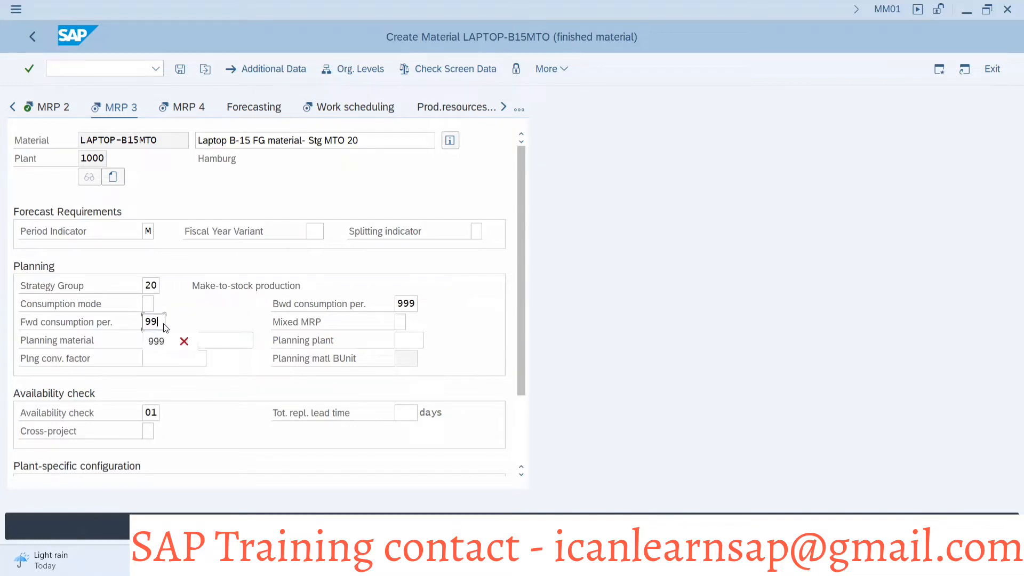
pyautogui.click(407, 305)
pyautogui.press('BackSpace')
pyautogui.press('BackSpace')
pyautogui.press('BackSpace')
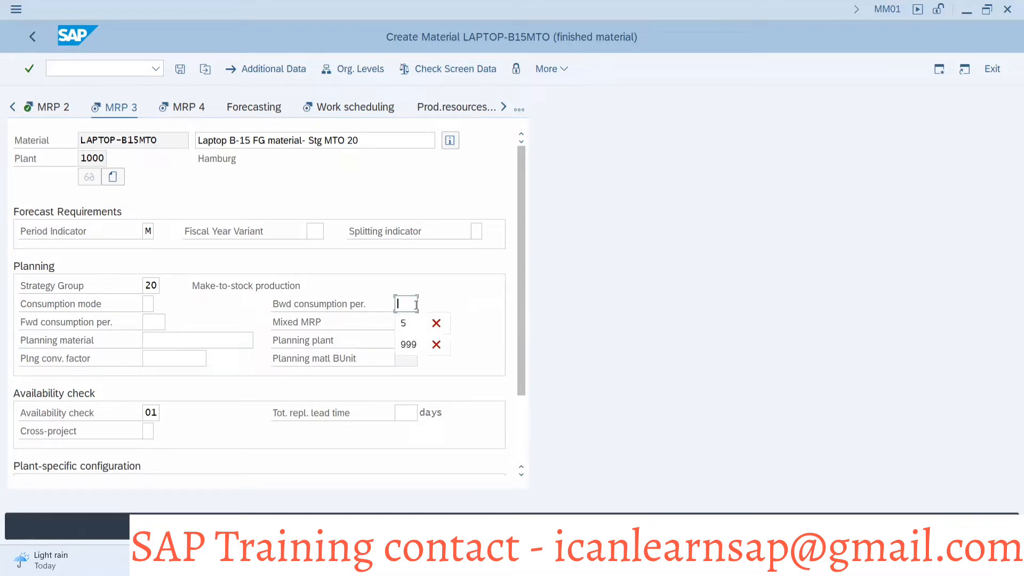
pyautogui.click(467, 292)
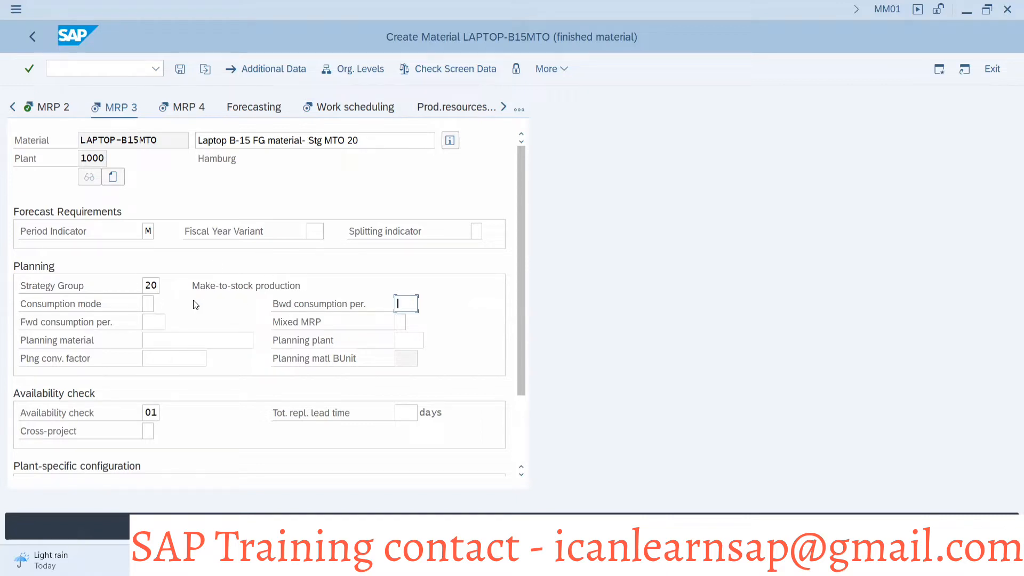
# Go through the copied MRP 4, Work scheduling, Accounting 1 and Accounting 2 views up to Costing 1
pyautogui.click(182, 109)
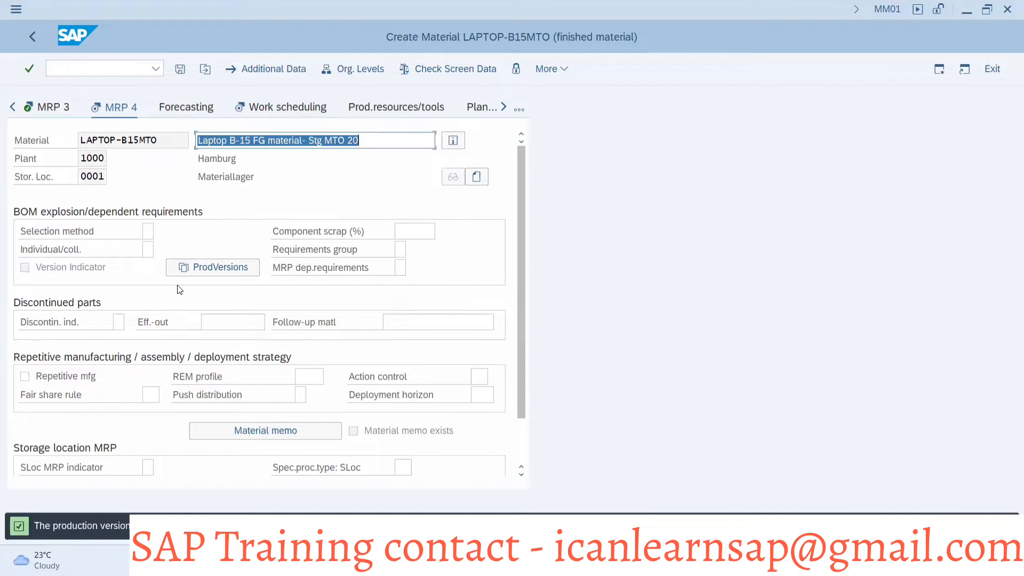
pyautogui.click(296, 105)
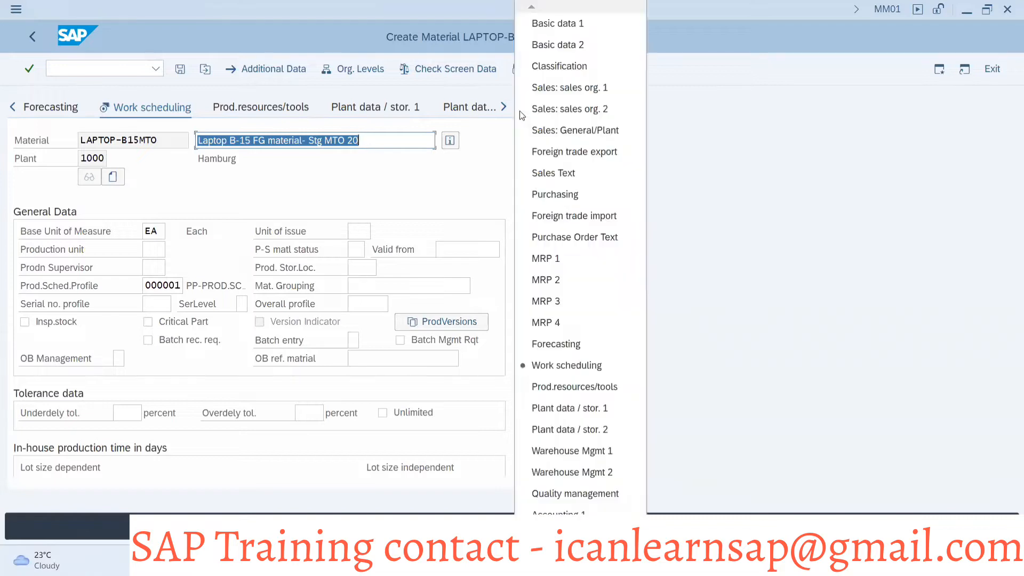
pyautogui.click(520, 111)
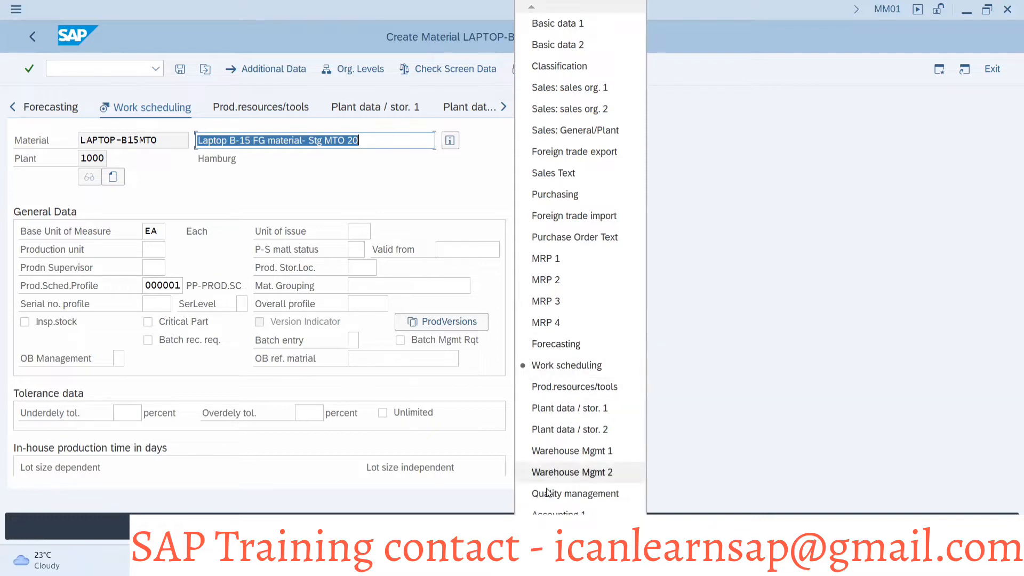
pyautogui.click(559, 516)
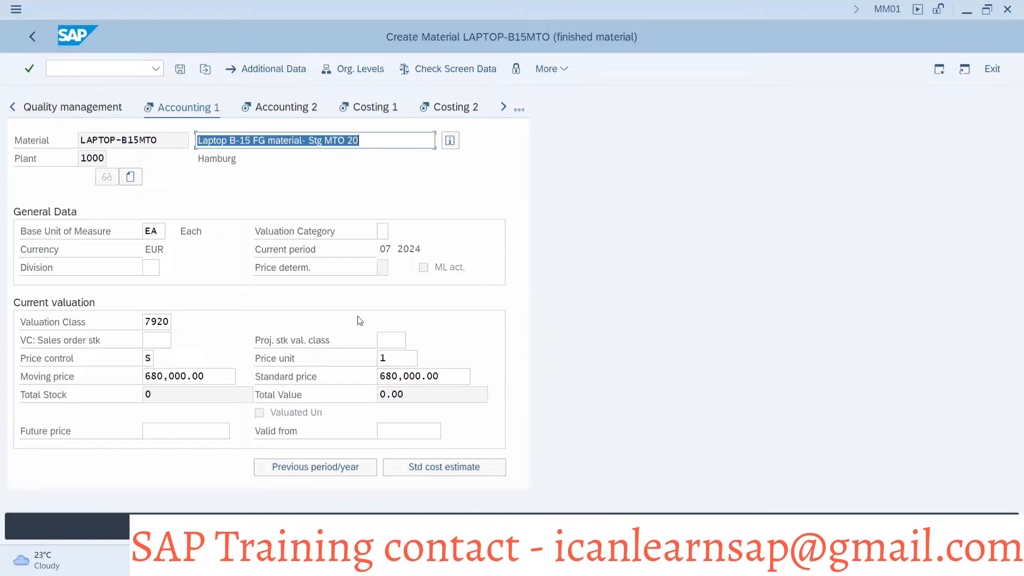
pyautogui.click(282, 109)
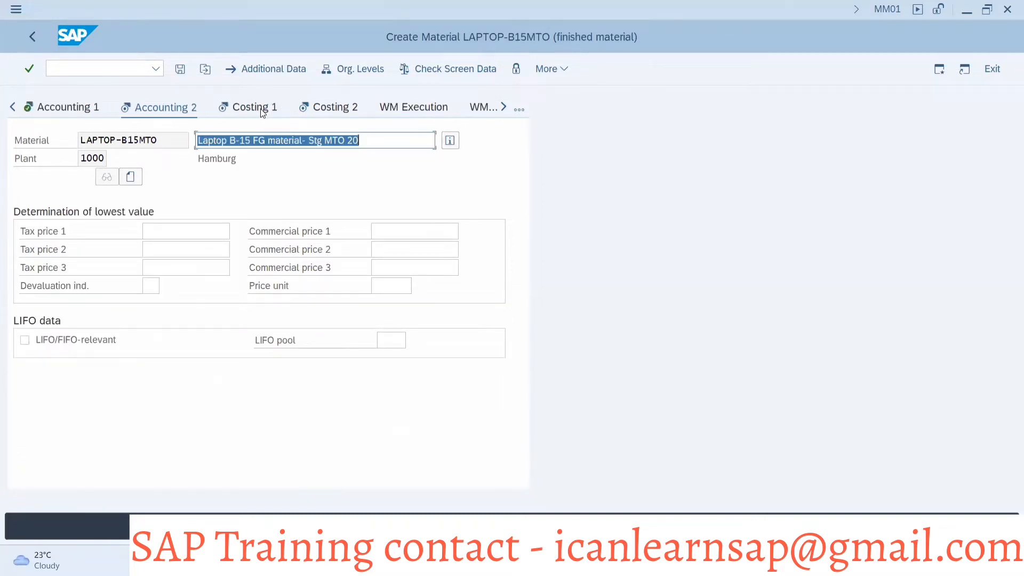
pyautogui.click(260, 110)
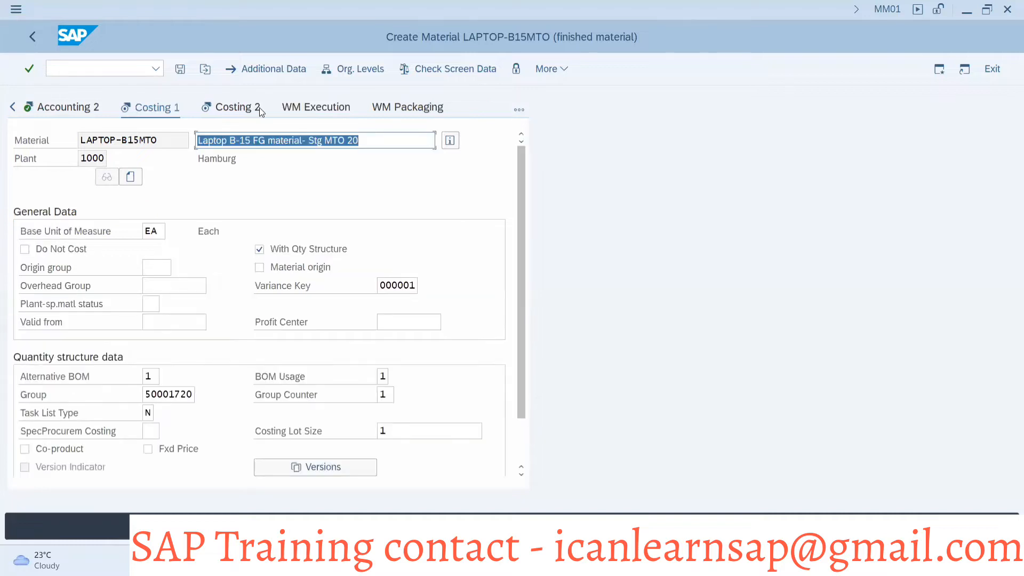
# Clear the group, task list type, group counter, alternative BOM and BOM usage in the Costing 1 quantity structure data
pyautogui.click(260, 111)
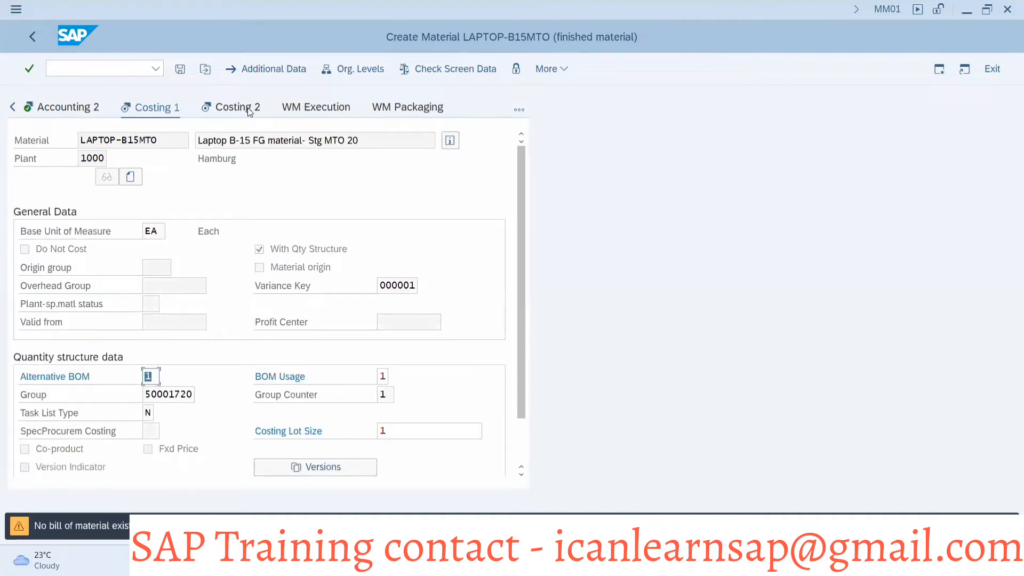
pyautogui.press('Return')
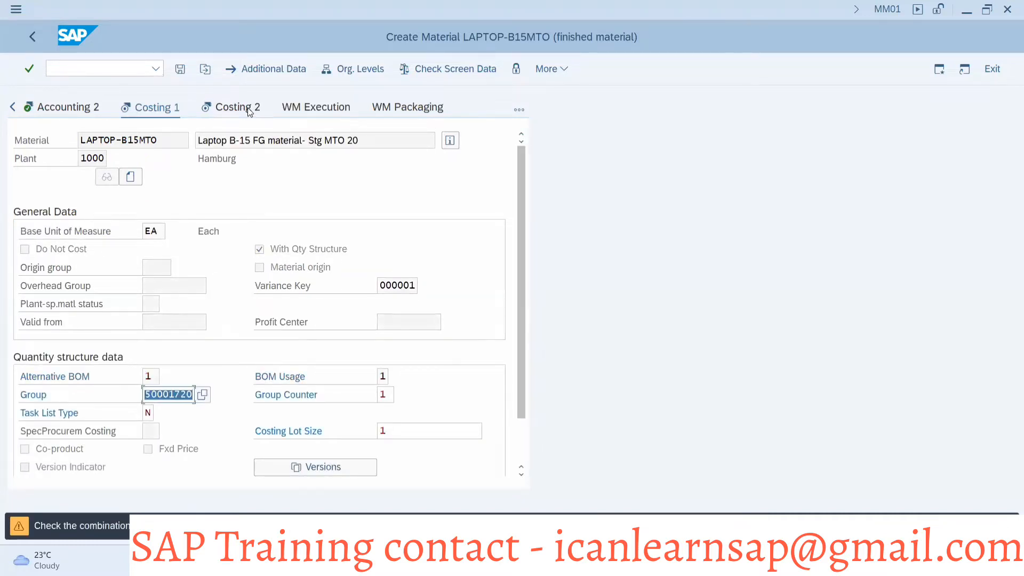
pyautogui.press('BackSpace')
pyautogui.click(203, 375)
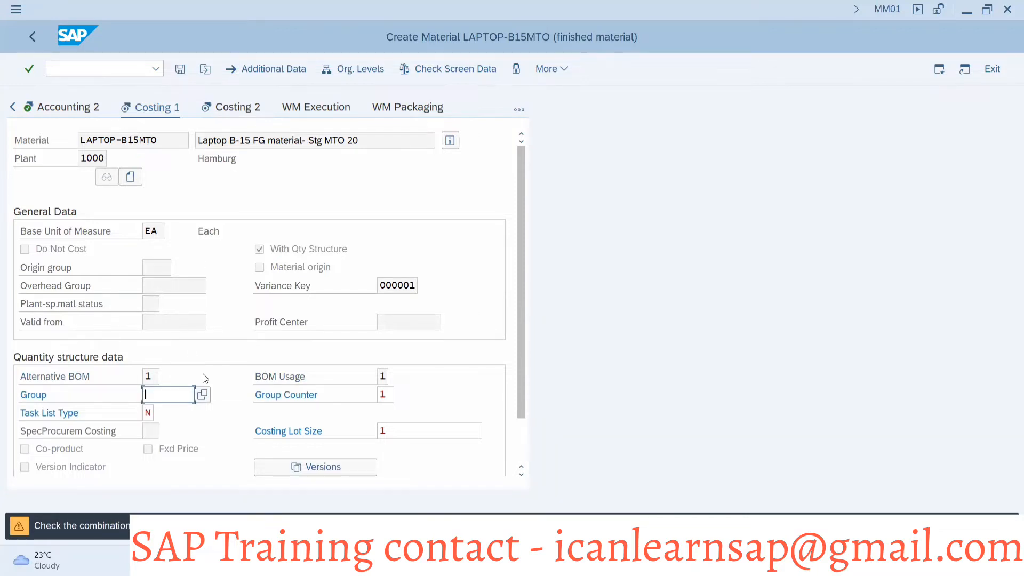
pyautogui.click(152, 414)
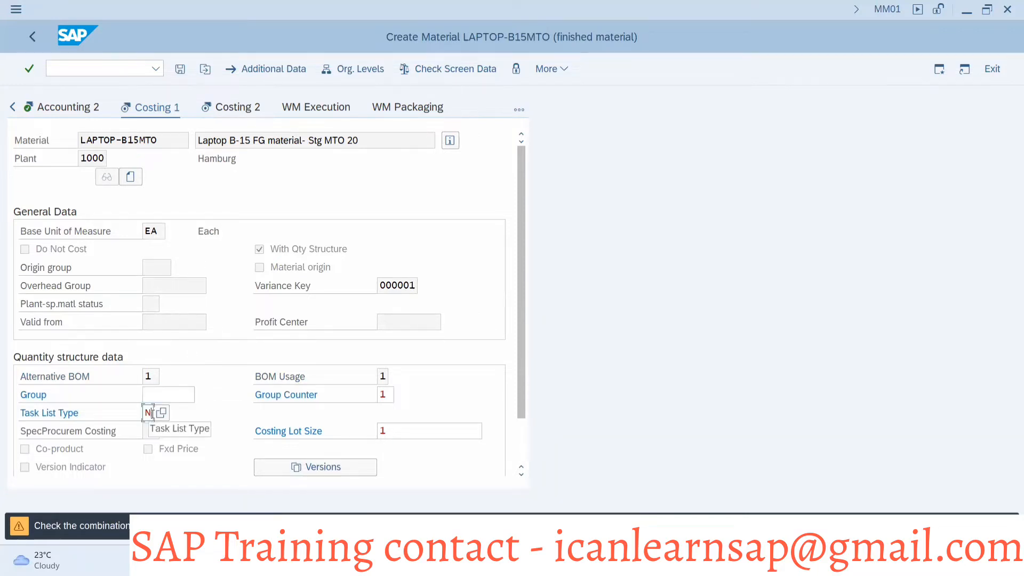
pyautogui.press('BackSpace')
pyautogui.click(390, 395)
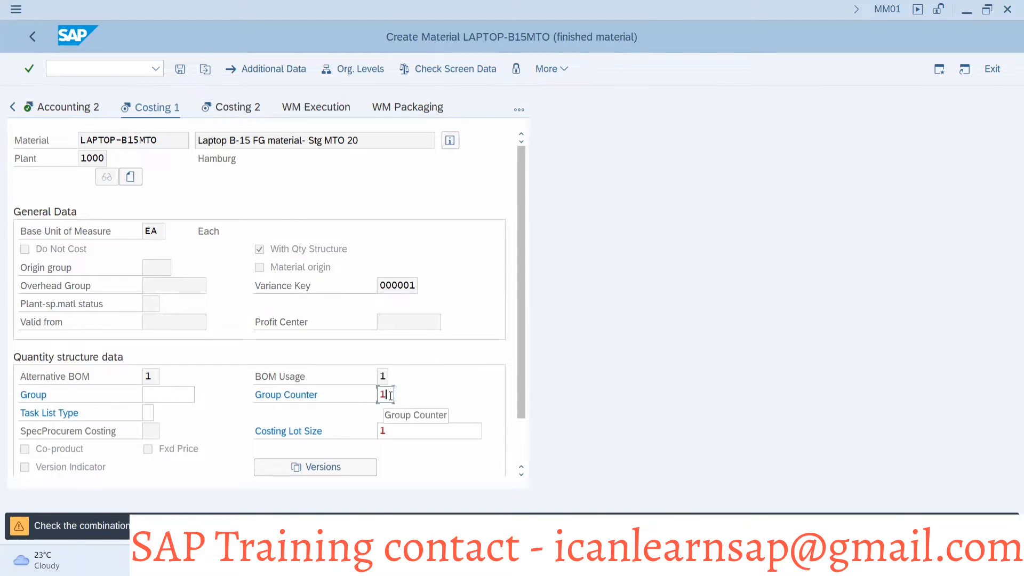
pyautogui.press('BackSpace')
pyautogui.press('Return')
pyautogui.press('BackSpace')
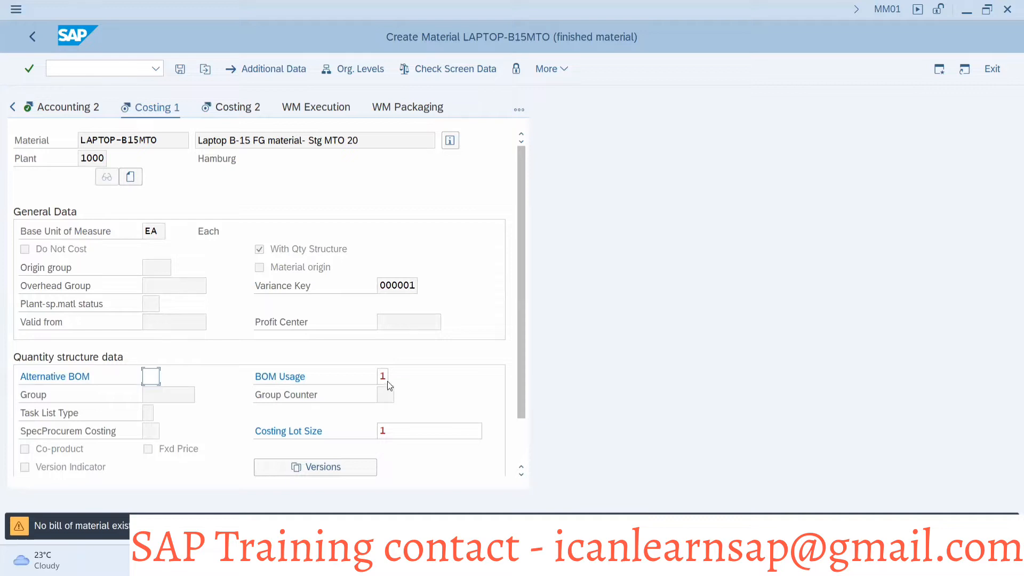
pyautogui.click(384, 376)
# Confirm the Costing 1 and Costing 2 views and save the new material
pyautogui.press('Return')
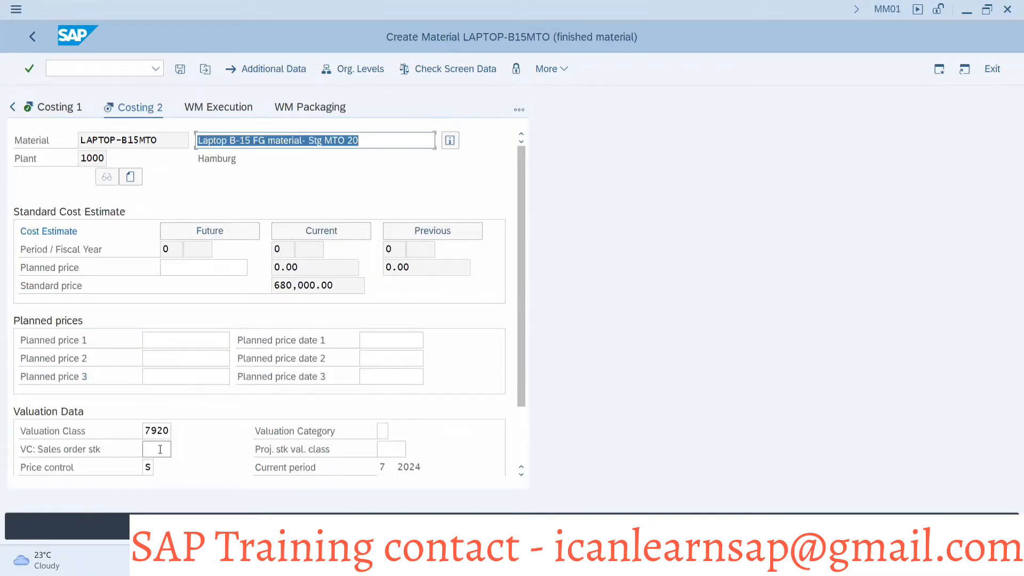
pyautogui.press('Return')
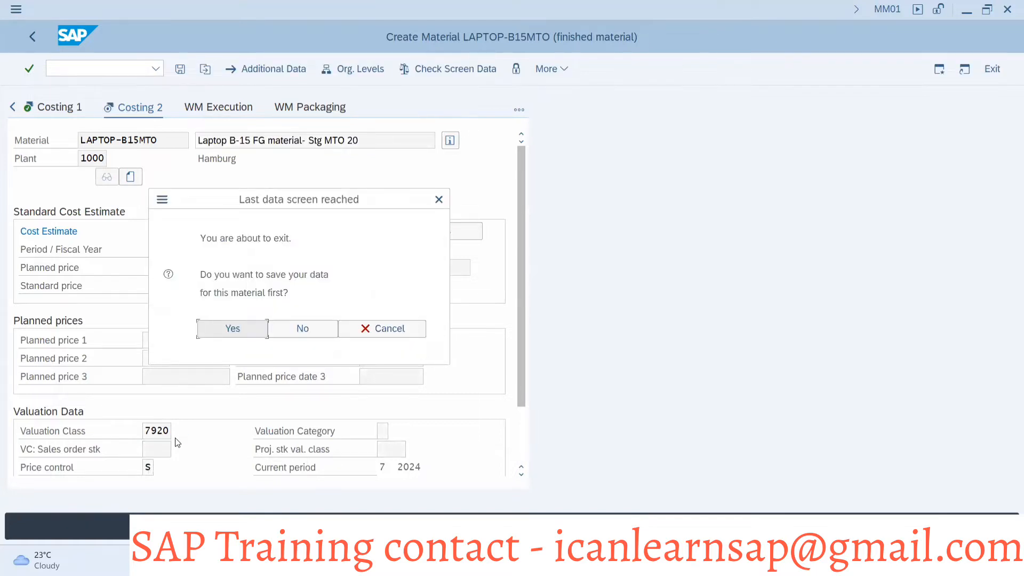
pyautogui.click(235, 329)
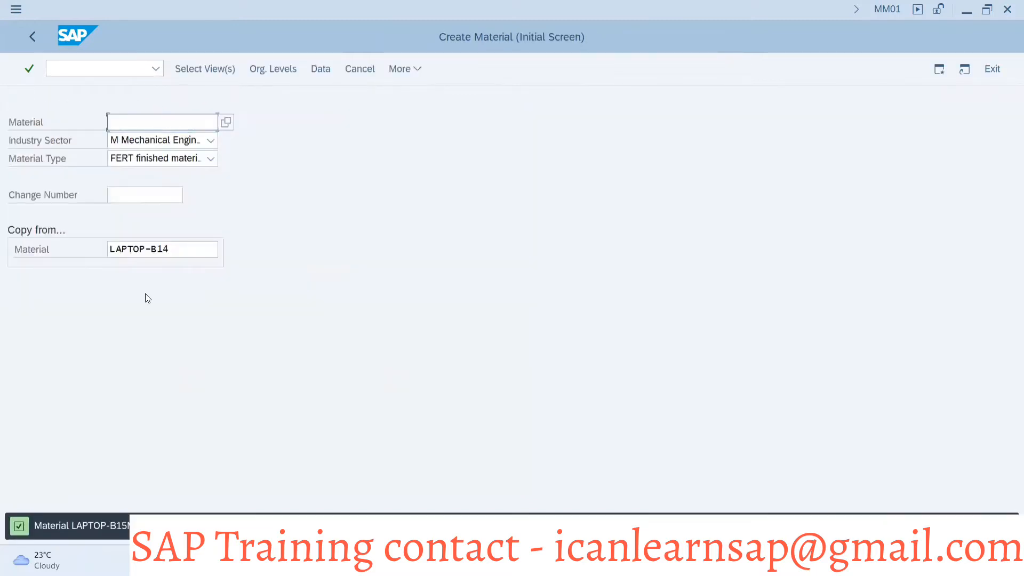
# Display the saved material LAPTOP-B15MTO in MM03 with the preselected views
pyautogui.click(87, 68)
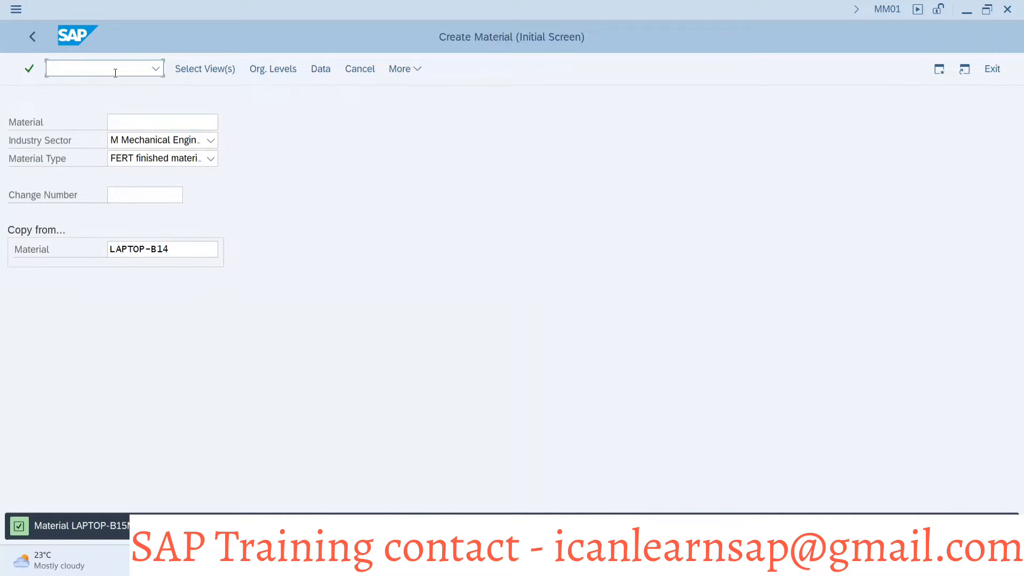
pyautogui.click(399, 69)
pyautogui.moveTo(420, 93)
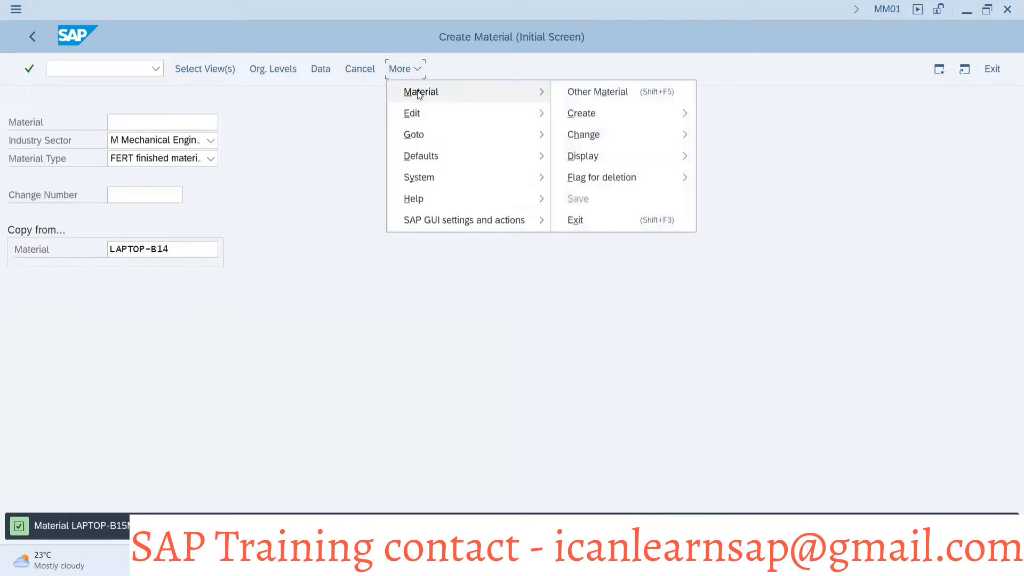
pyautogui.moveTo(591, 163)
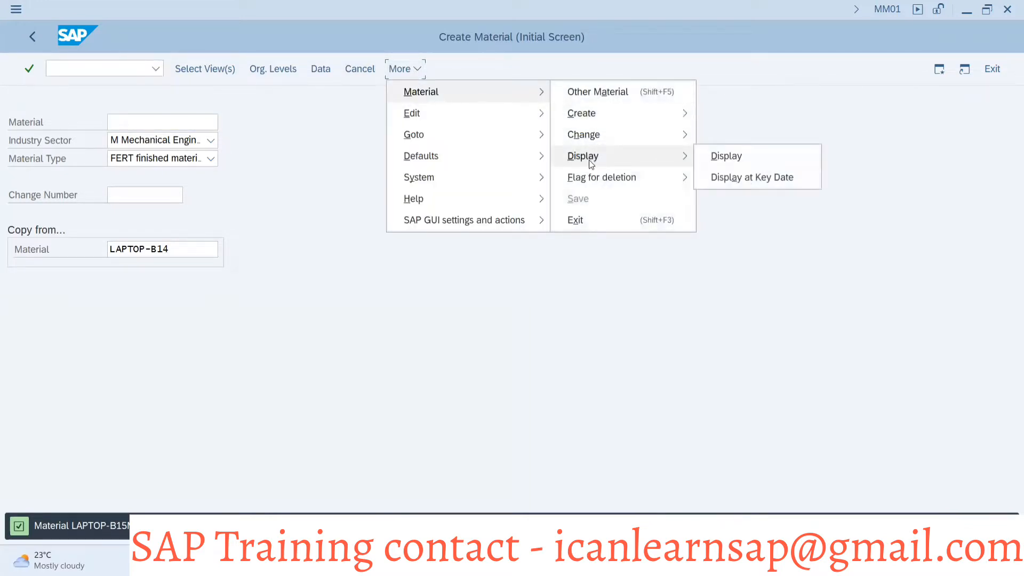
pyautogui.click(742, 160)
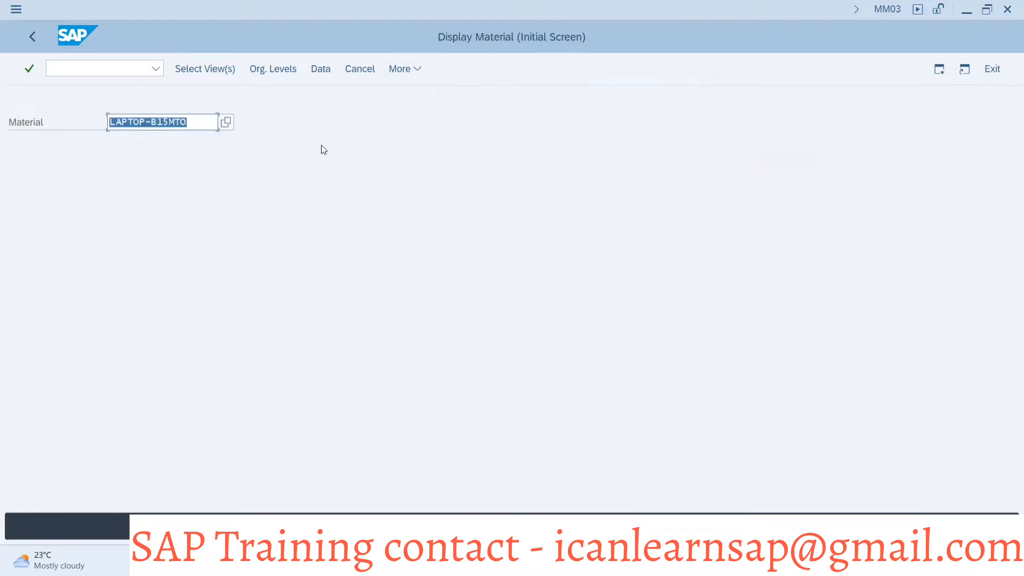
pyautogui.press('Return')
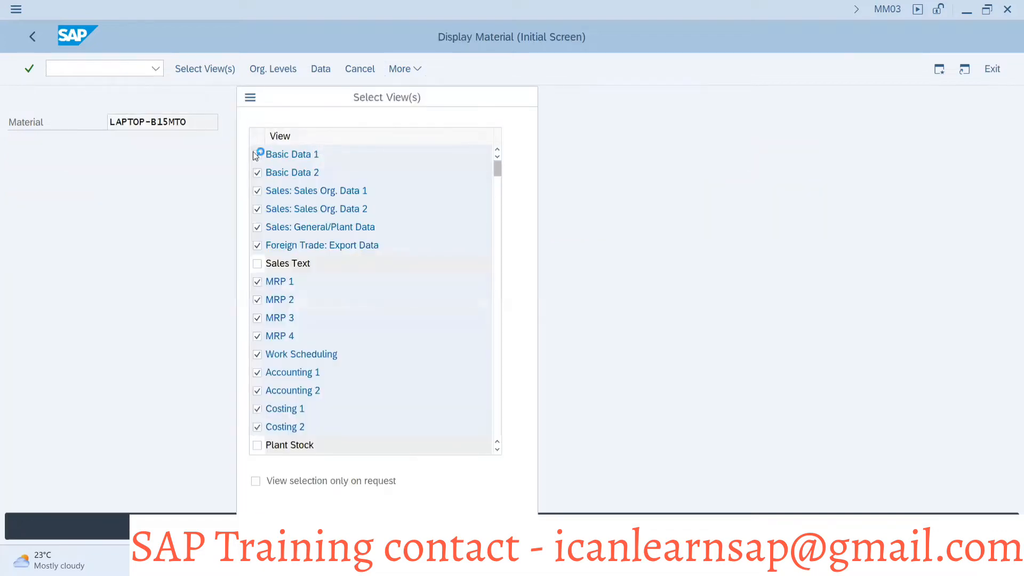
pyautogui.press('Return')
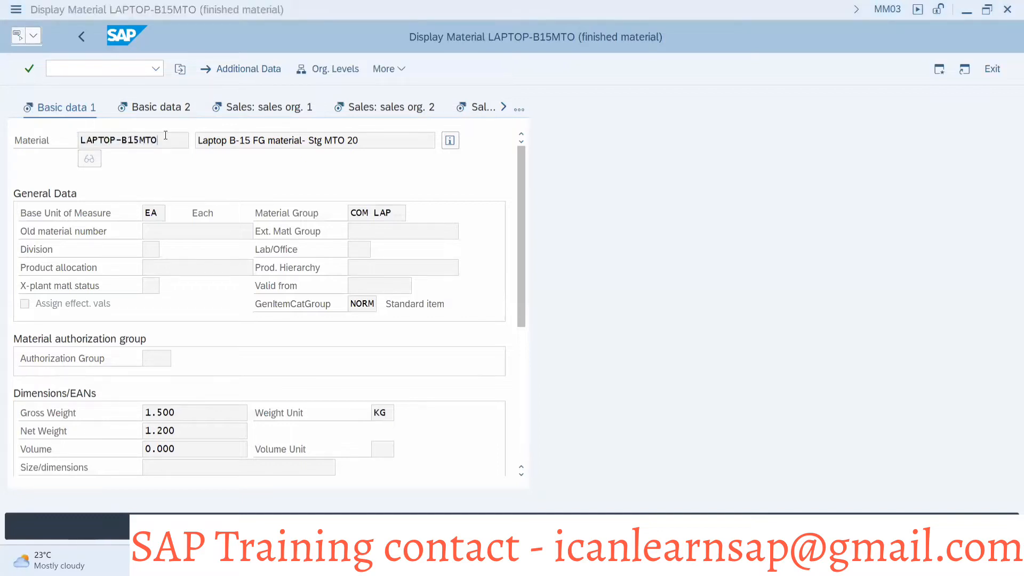
# Leave the material display and start transaction MD61 to create planned independent requirements
pyautogui.hotkey('alt', 'Tab')
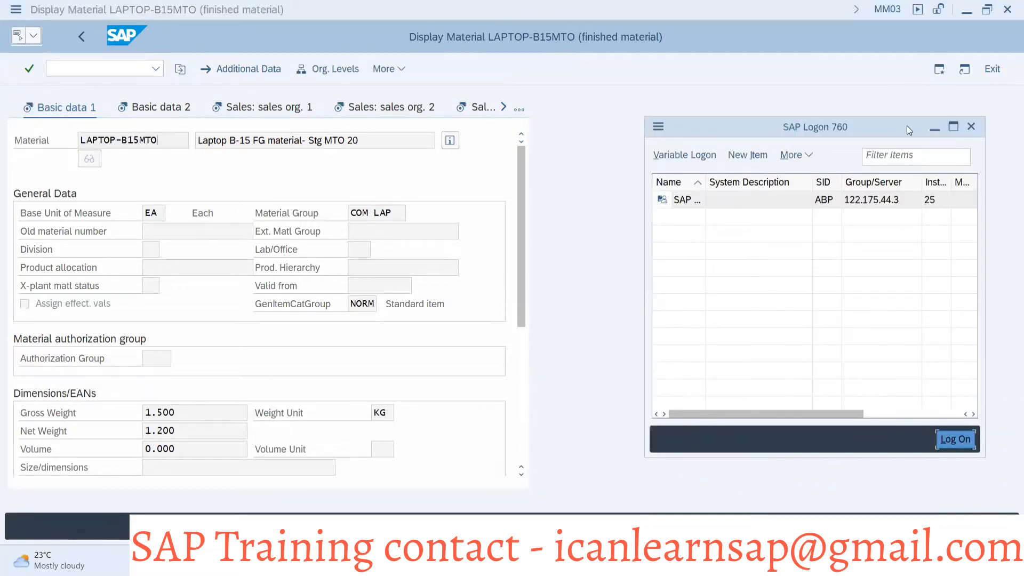
pyautogui.click(930, 129)
pyautogui.click(127, 71)
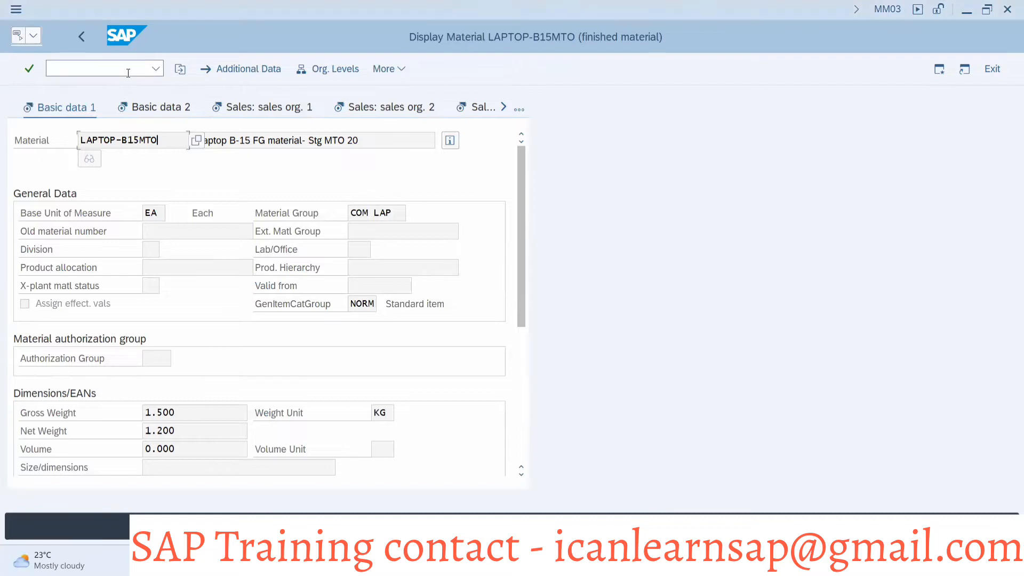
pyautogui.write('/nmd61')
pyautogui.press('Return')
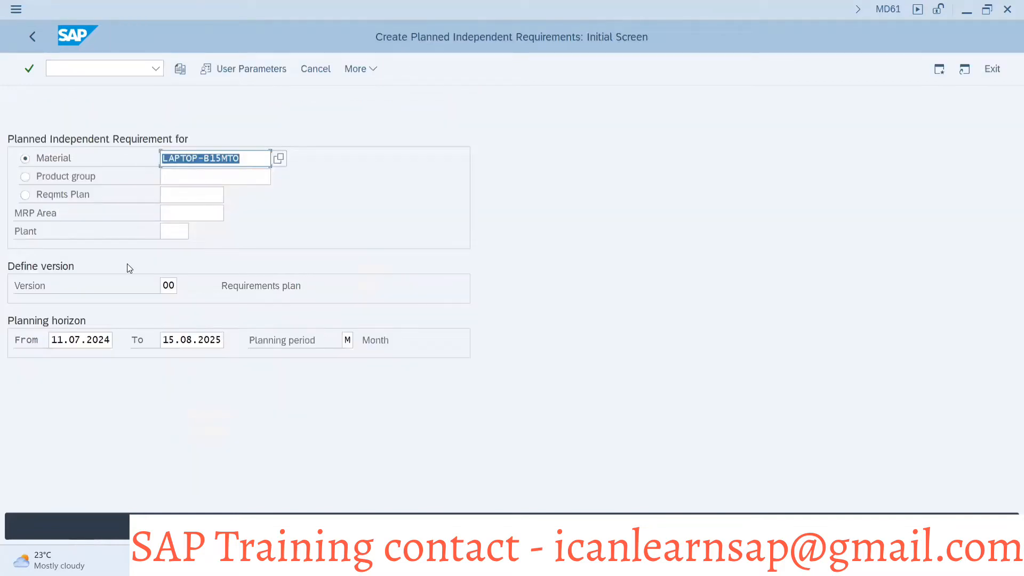
# Set the plant to 1000 and try to create planned independent requirements for LAPTOP-B15MTO
pyautogui.press('Return')
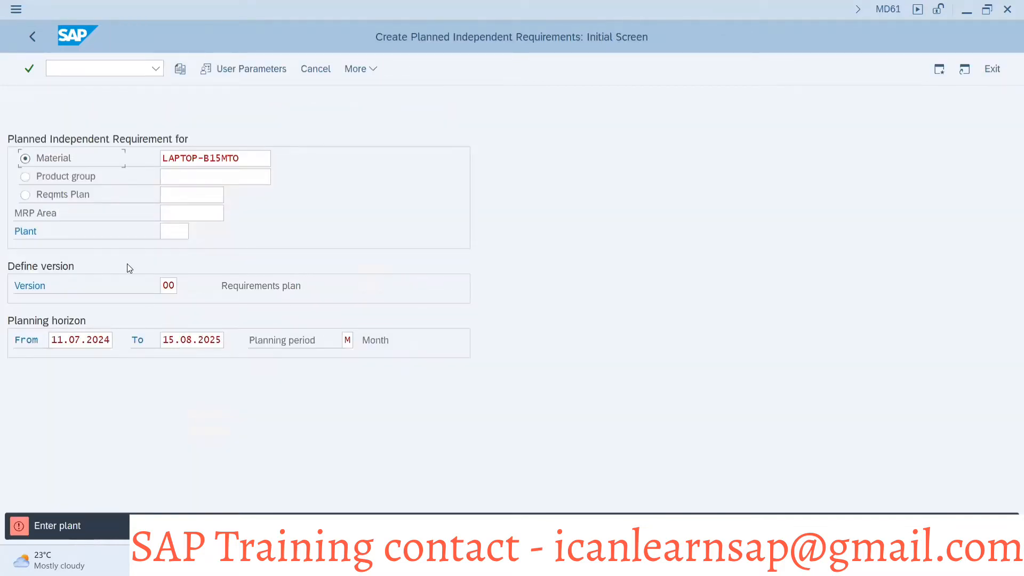
pyautogui.click(177, 233)
pyautogui.write('1000')
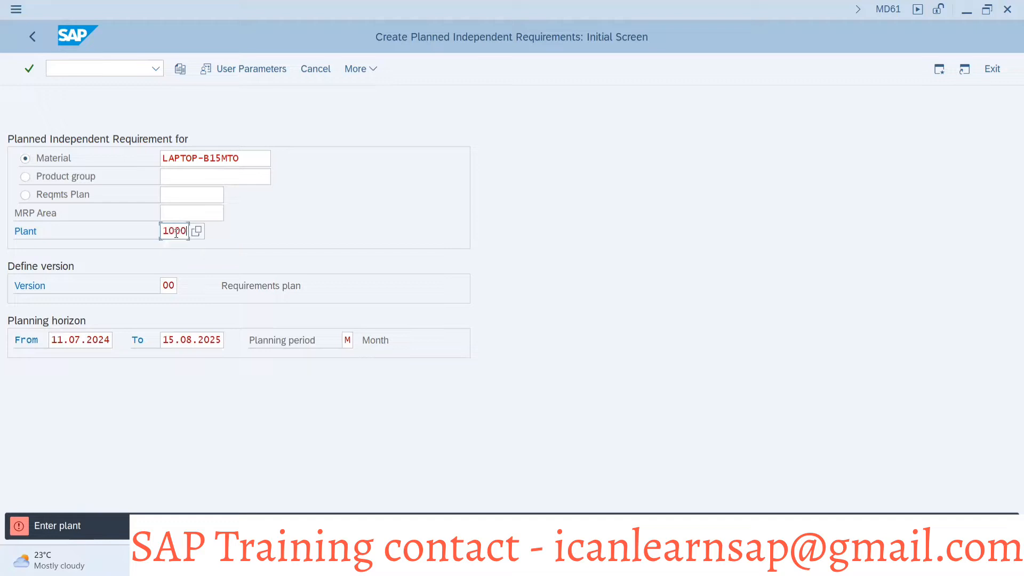
pyautogui.press('Return')
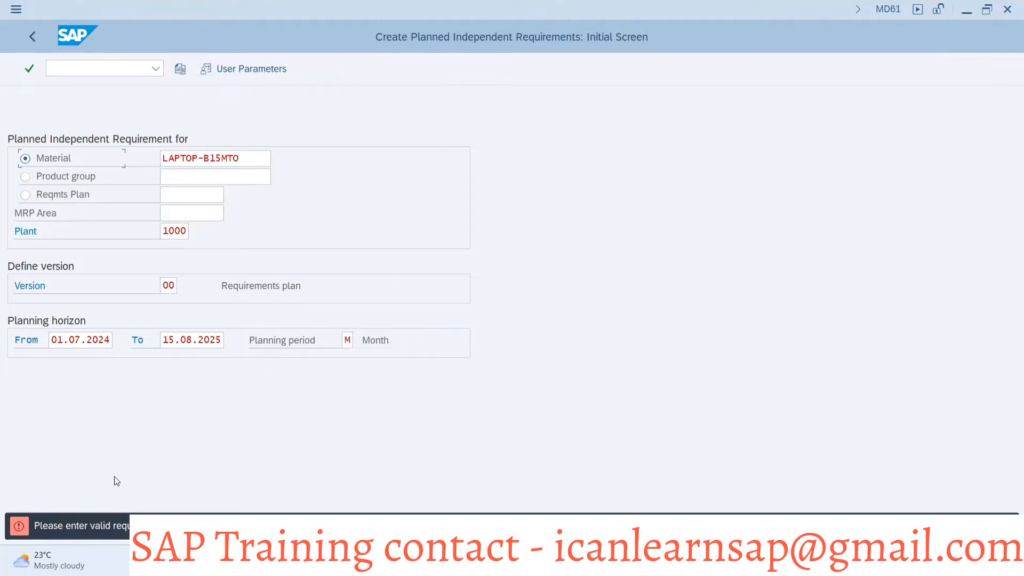
# Open MM03 in a separate session and display the MRP 3 view of material LAPTOP-B15MTO to check its strategy group
pyautogui.hotkey('alt', 'Tab')
pyautogui.press('Escape')
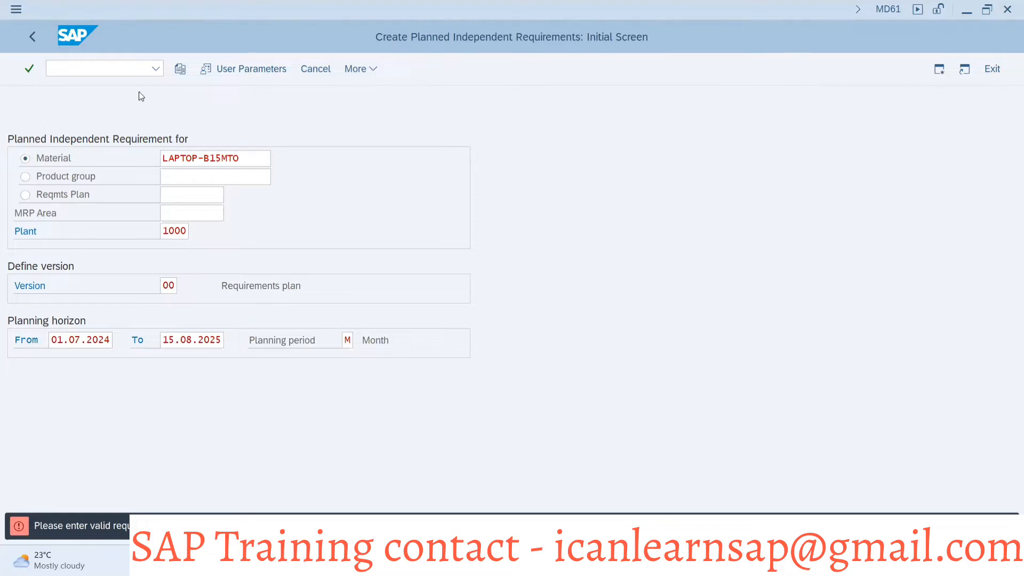
pyautogui.hotkey('ctrl', 'n')
pyautogui.write('mm')
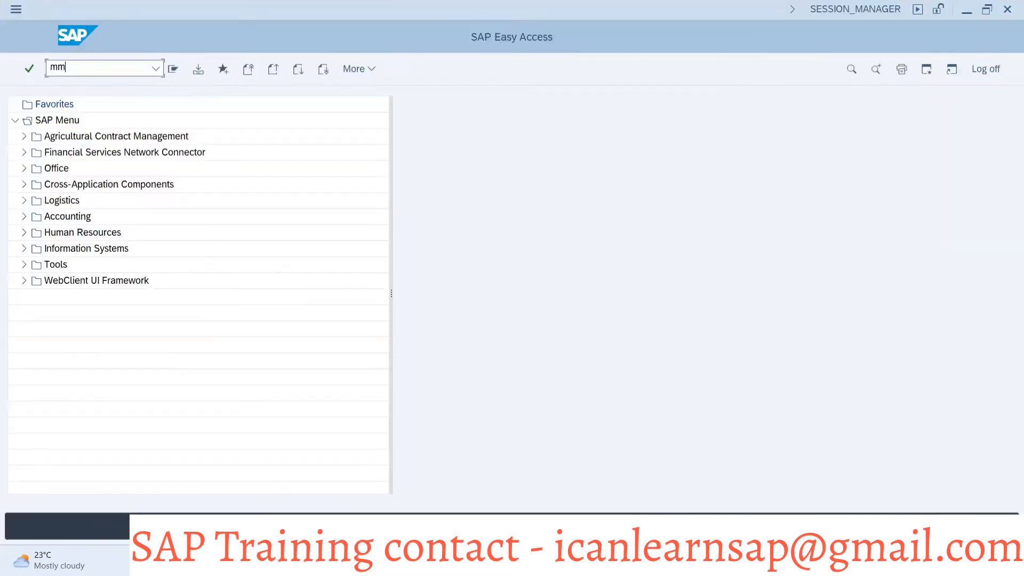
pyautogui.write('03')
pyautogui.press('Return')
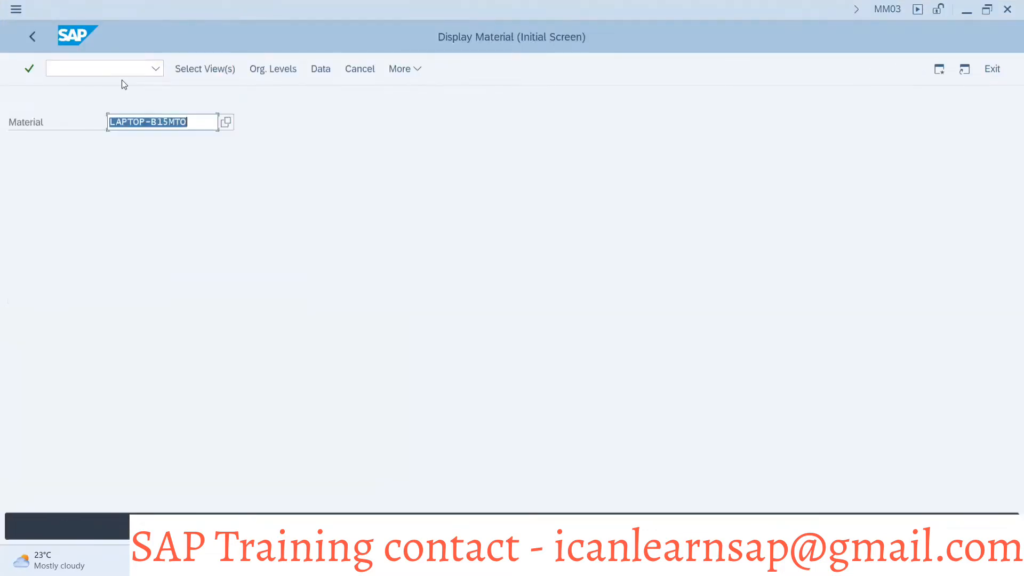
pyautogui.press('Return')
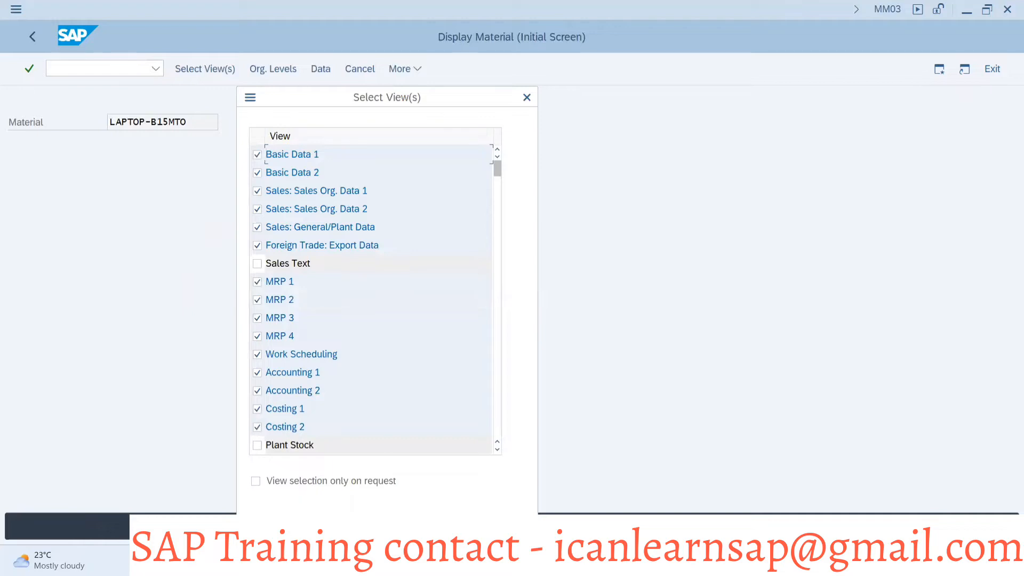
pyautogui.click(258, 318)
pyautogui.doubleClick(264, 323)
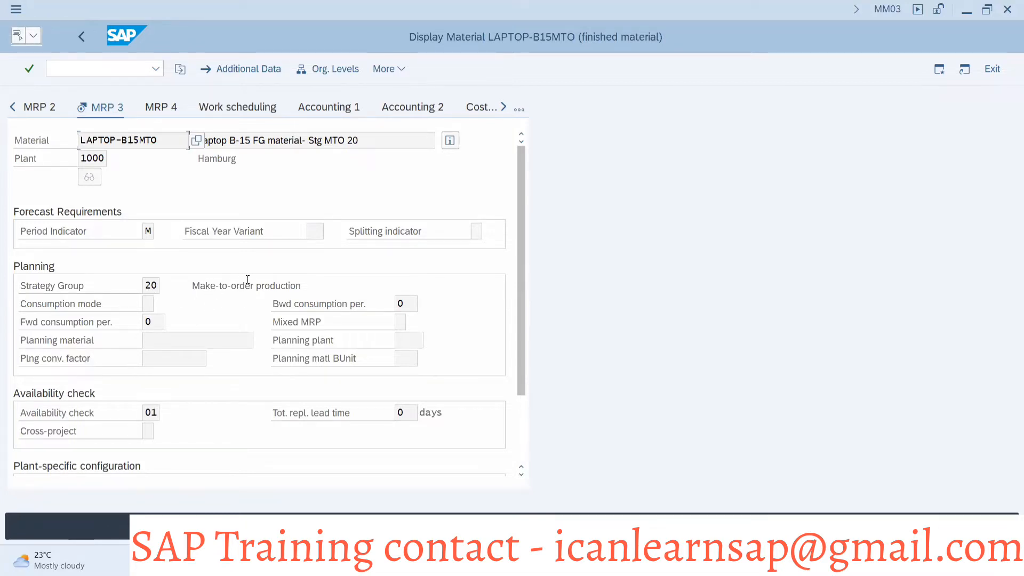
# Switch to the PowerPoint presentation and review the Make to Order Production slide
pyautogui.hotkey('alt', 'Tab')
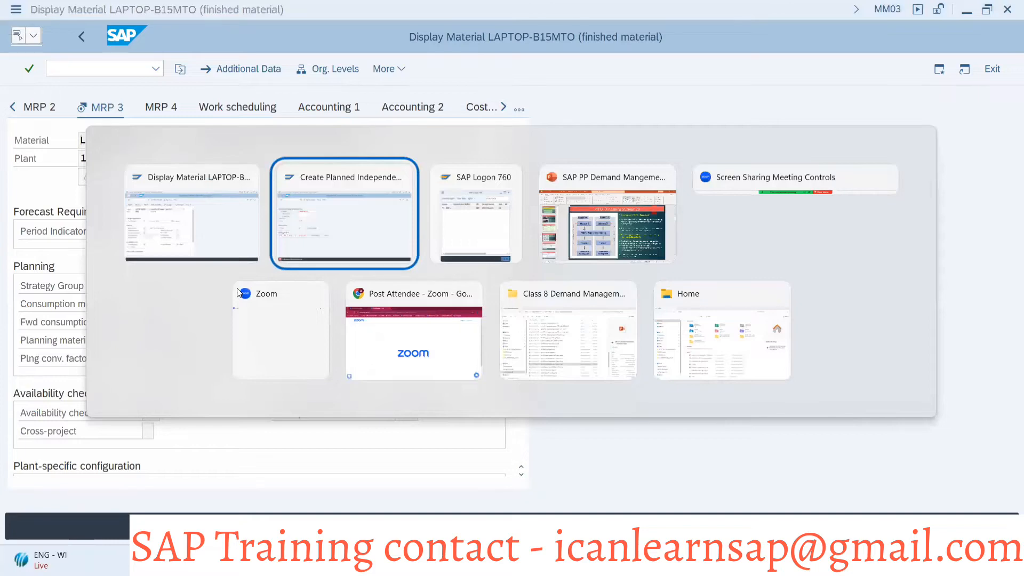
pyautogui.hotkey('alt', 'Tab')
pyautogui.hotkey('alt', 'Tab')
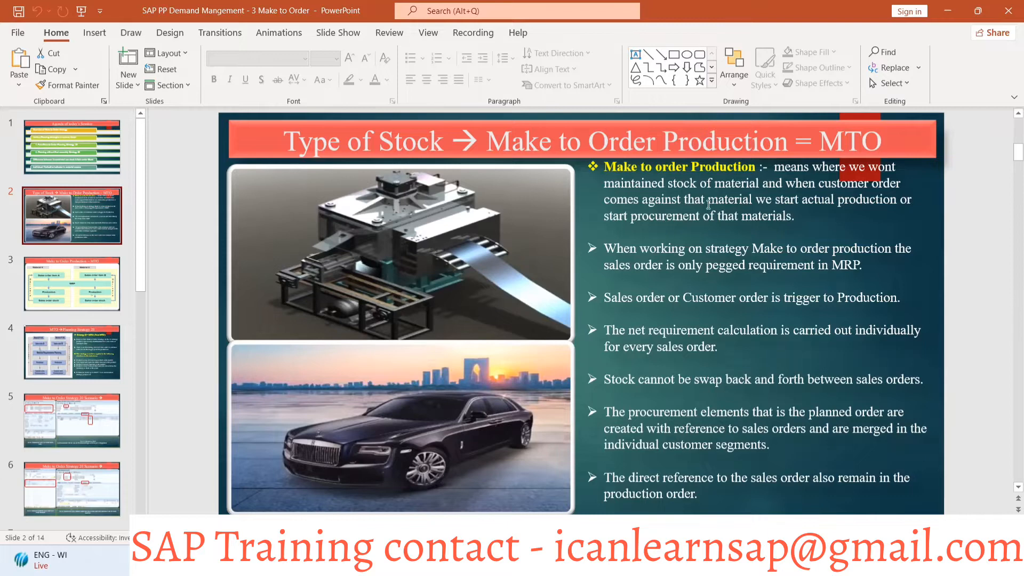
# Return to SAP and compare the MD61 initial screen with the MRP 3 view of LAPTOP-B15MTO
pyautogui.hotkey('alt', 'Tab')
pyautogui.hotkey('alt', 'Tab')
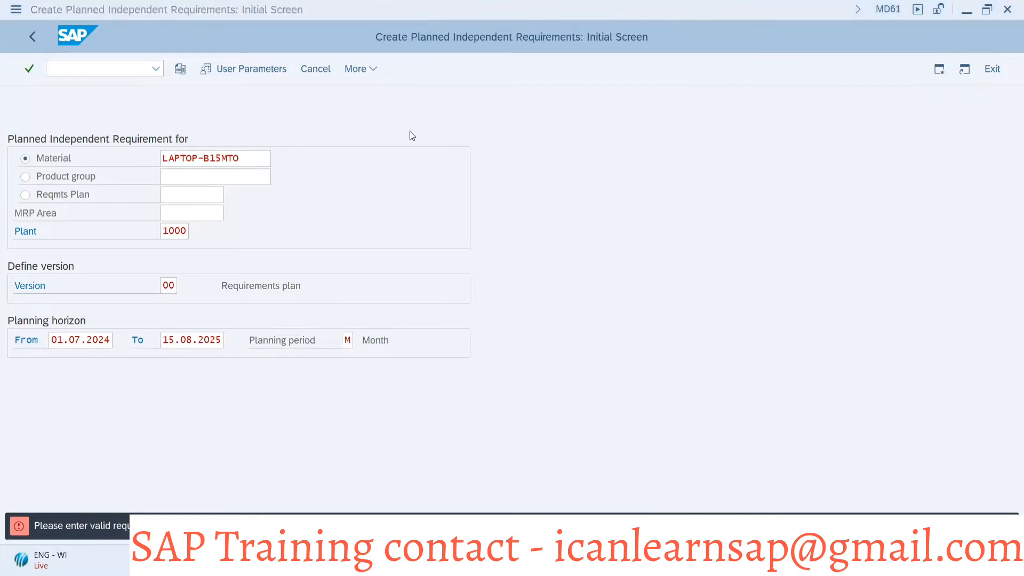
pyautogui.hotkey('alt', 'Tab')
pyautogui.press('Tab')
pyautogui.press('Tab')
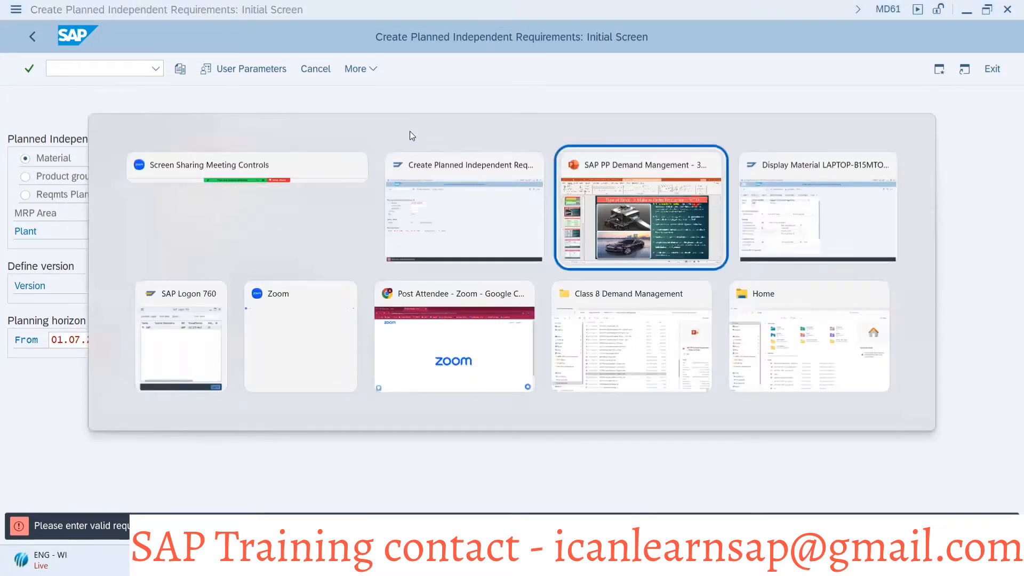
pyautogui.press('Tab')
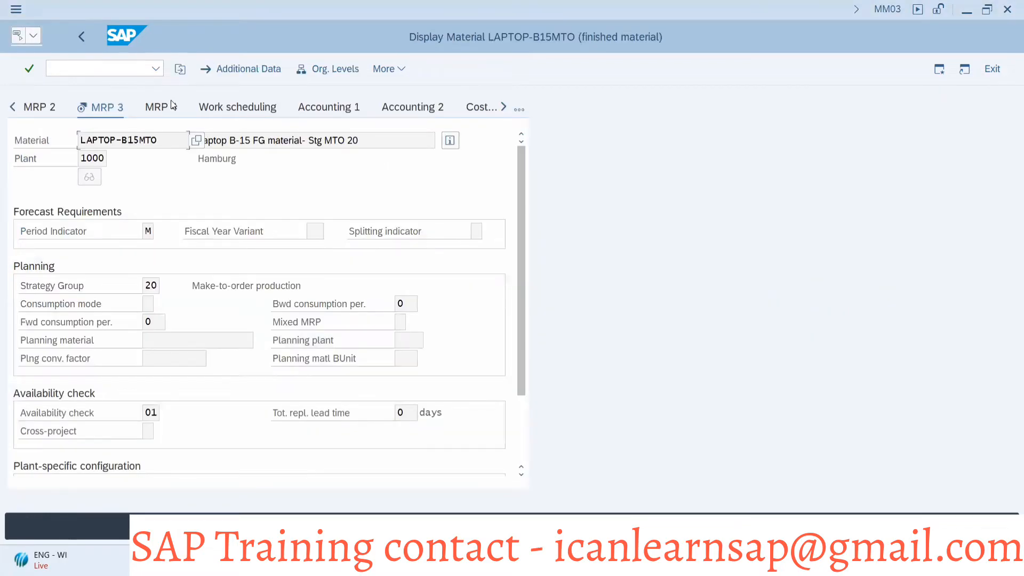
pyautogui.hotkey('alt', 'Tab')
pyautogui.press('Tab')
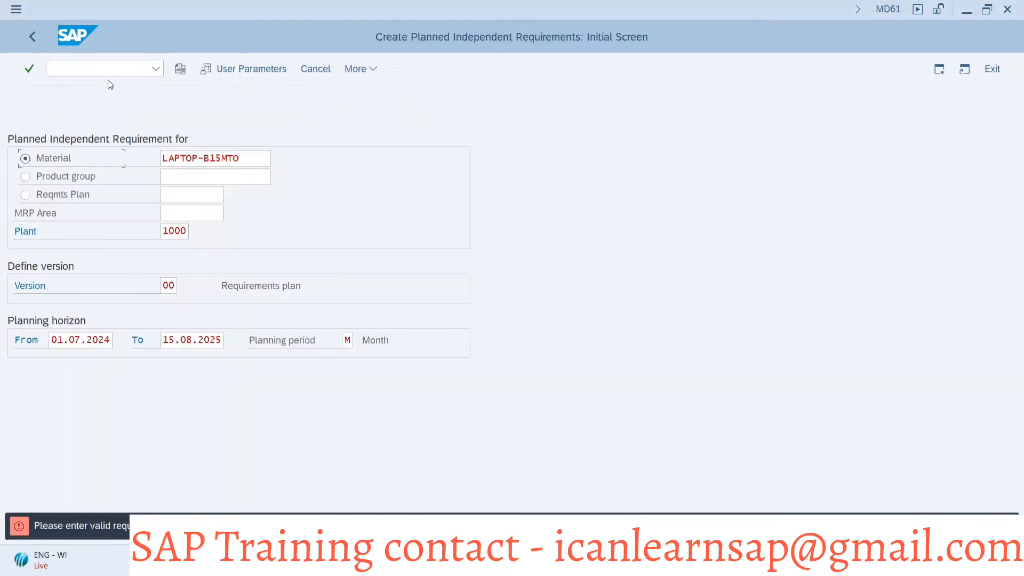
# Start transaction CS01 in a new session and set BOM usage 1 for LAPTOP-B15MTO in plant 1000
pyautogui.click(102, 73)
pyautogui.write('/ncs01')
pyautogui.press('Return')
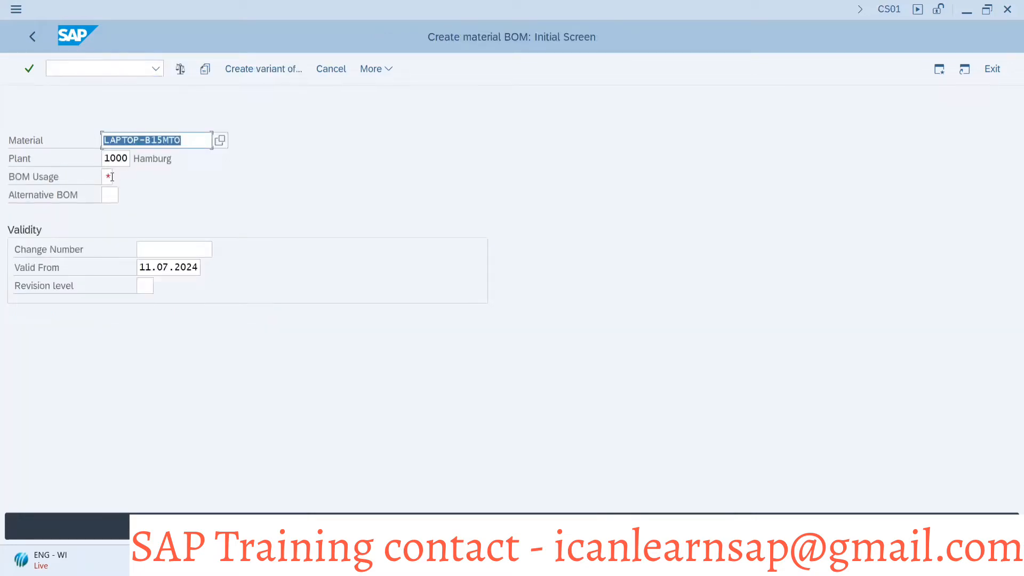
pyautogui.click(109, 177)
pyautogui.write('1')
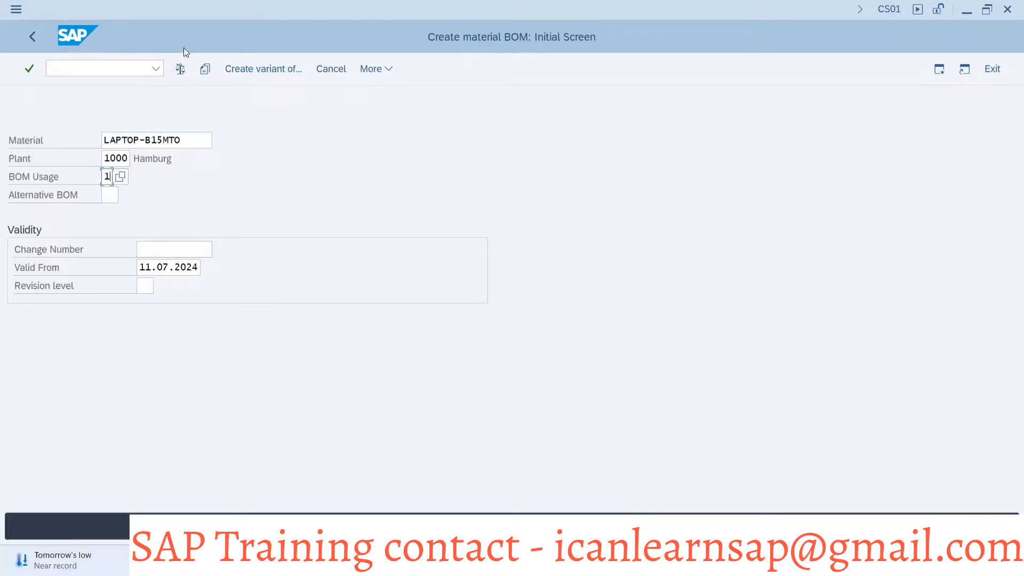
# Use Laptop-b14 in plant 1000 as the copy template and open its alternative BOM 1
pyautogui.click(206, 68)
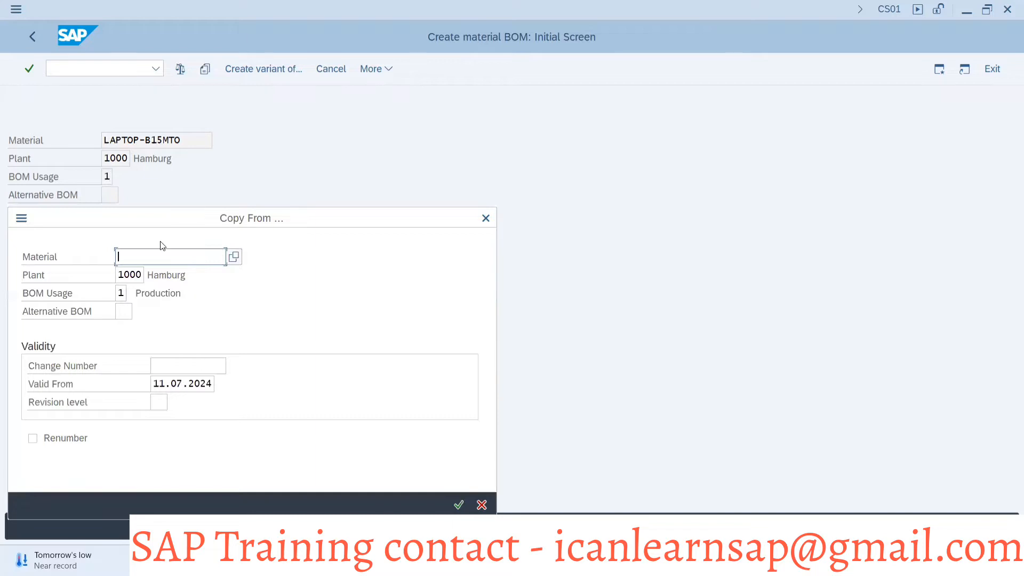
pyautogui.click(159, 259)
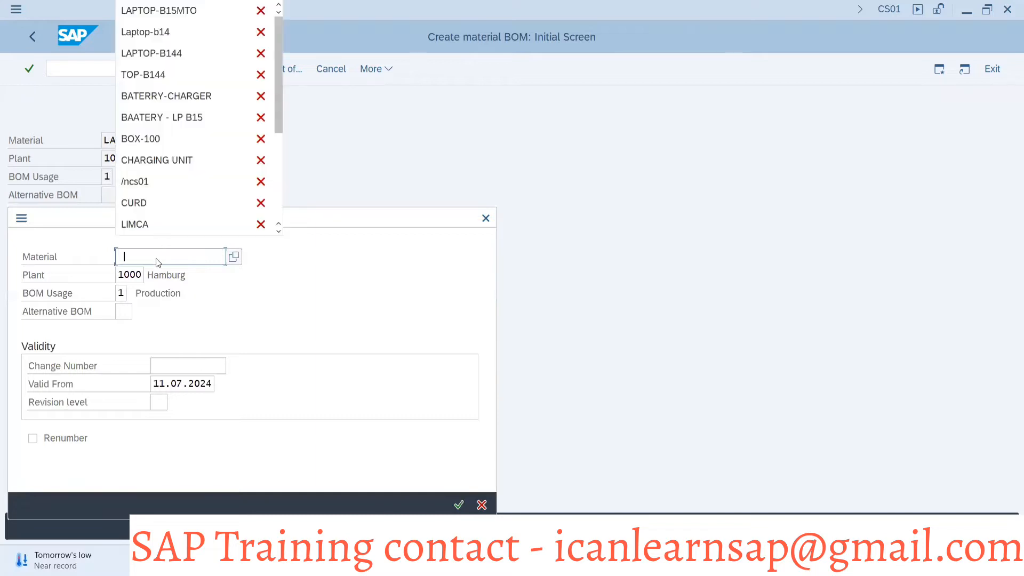
pyautogui.click(154, 32)
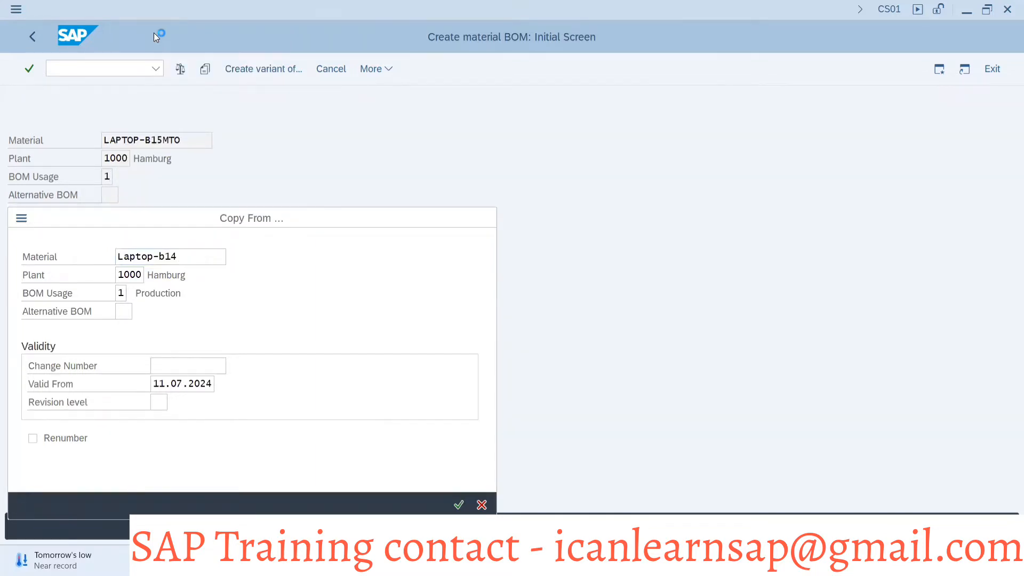
pyautogui.press('Return')
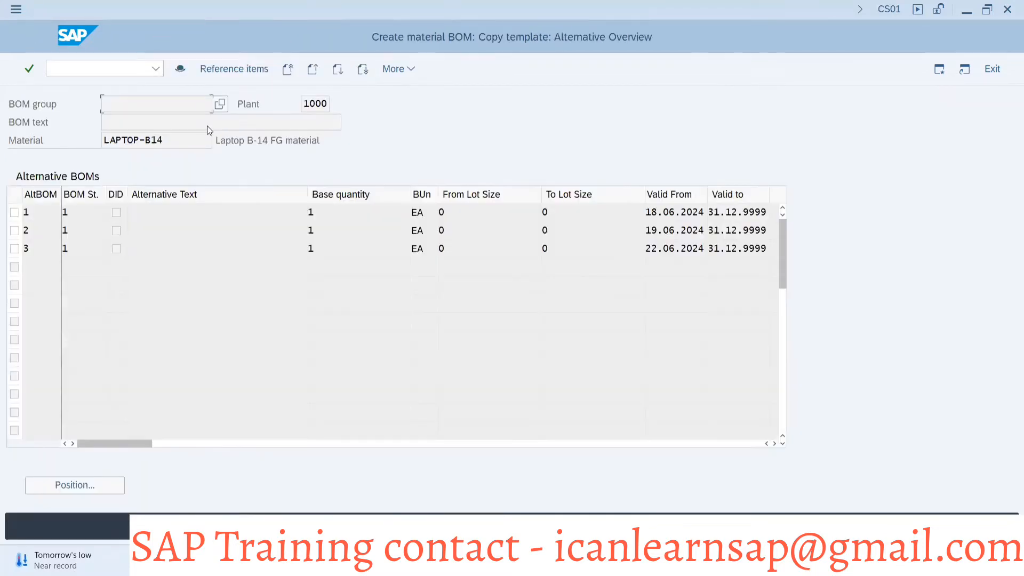
pyautogui.click(16, 213)
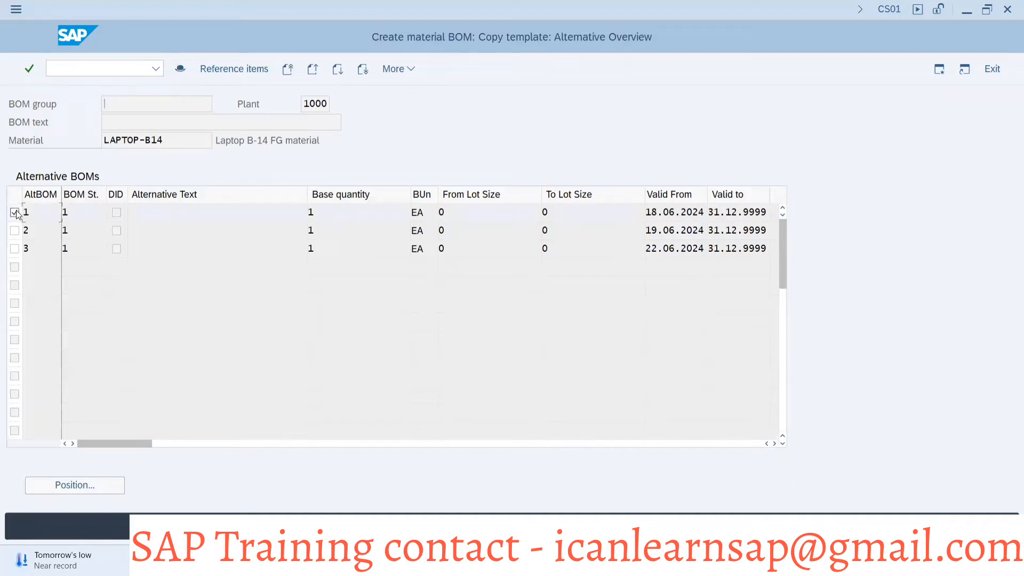
pyautogui.doubleClick(83, 213)
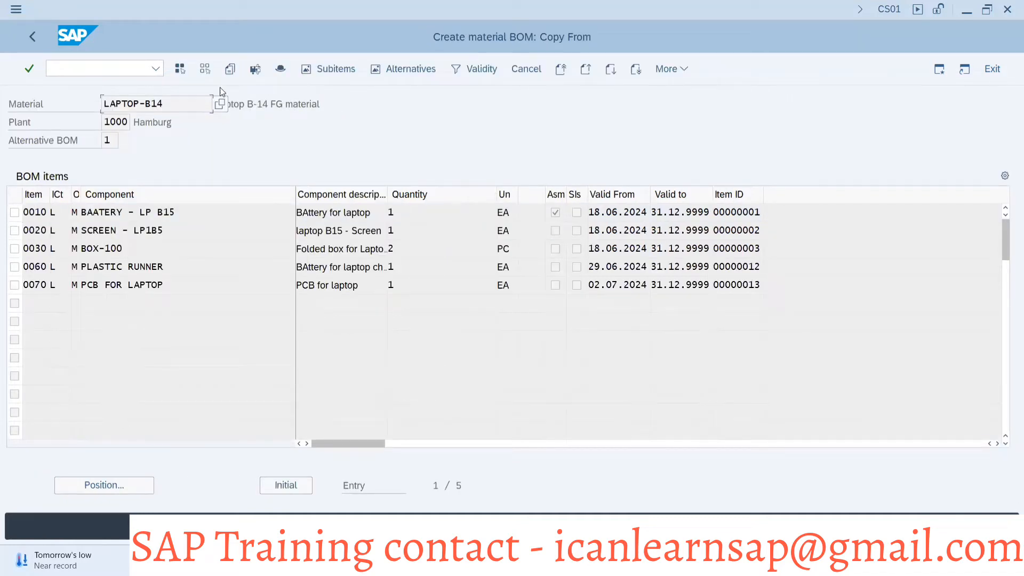
# Copy all template items into the BOM of LAPTOP-B15MTO and save it
pyautogui.click(230, 73)
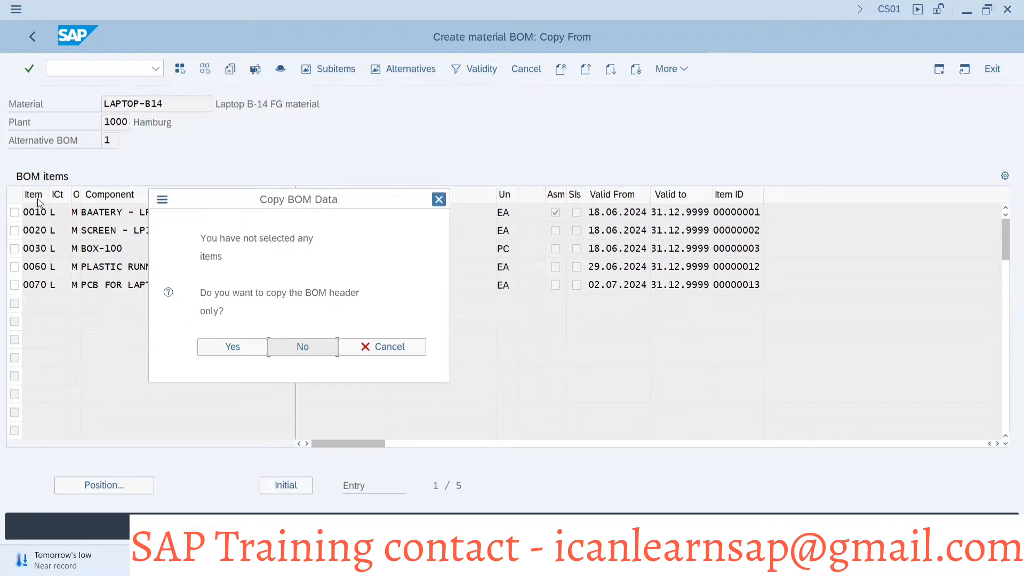
pyautogui.click(14, 212)
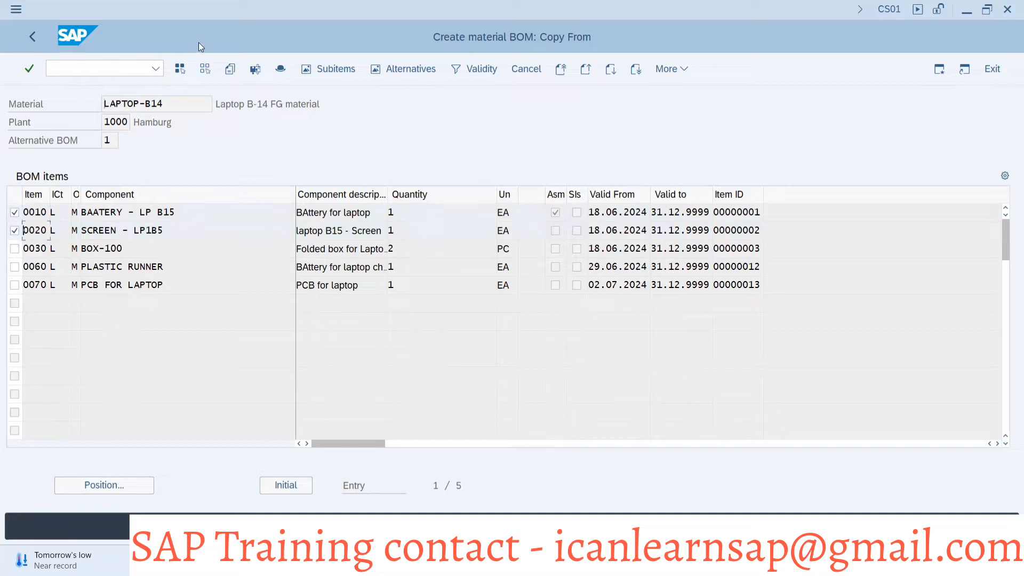
pyautogui.click(180, 68)
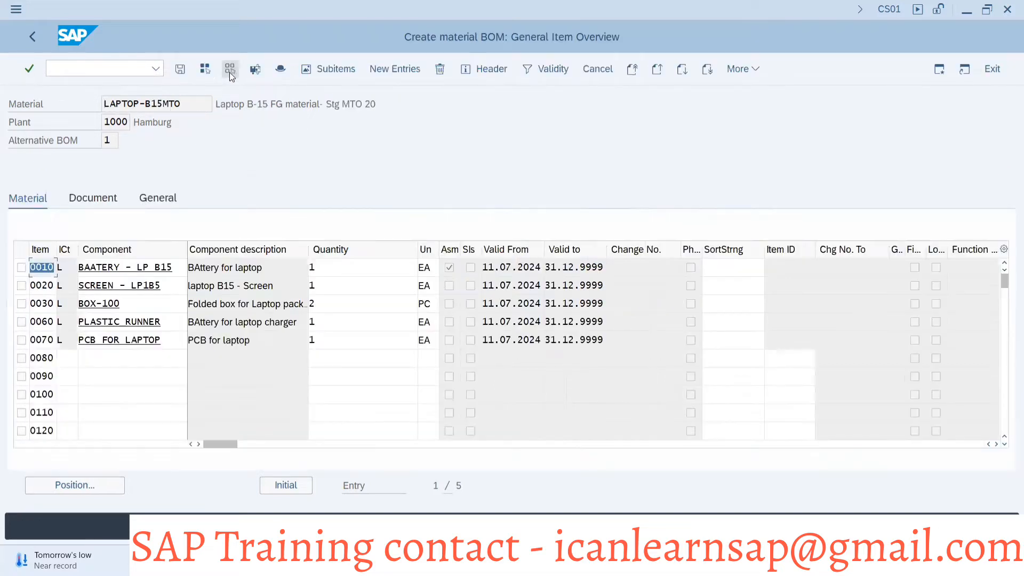
pyautogui.click(178, 70)
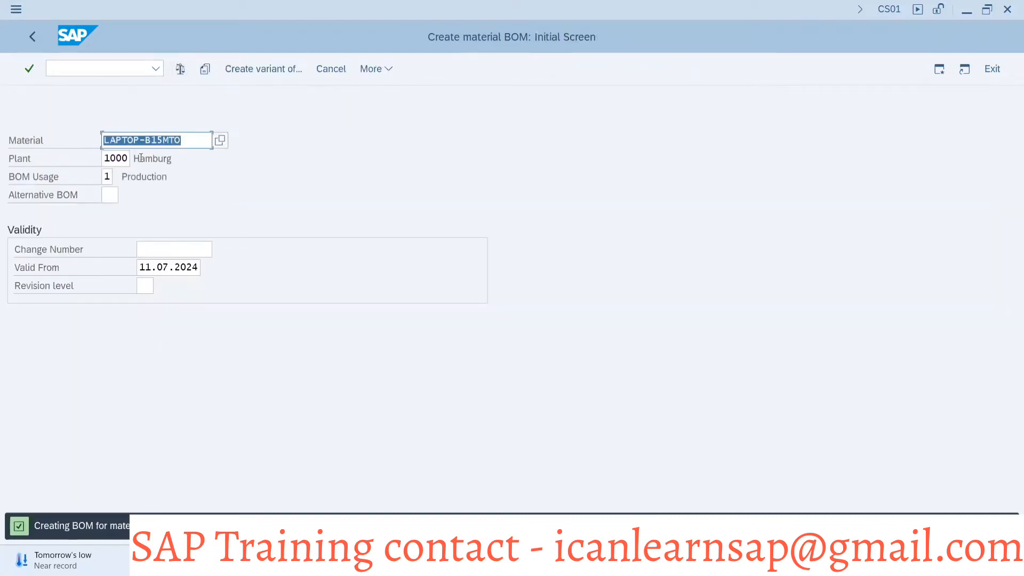
# Start transaction CA01 in a new session and begin creating the LAPTOP-B15MTO routing by copying an existing task list of type Routing
pyautogui.click(72, 68)
pyautogui.write('/')
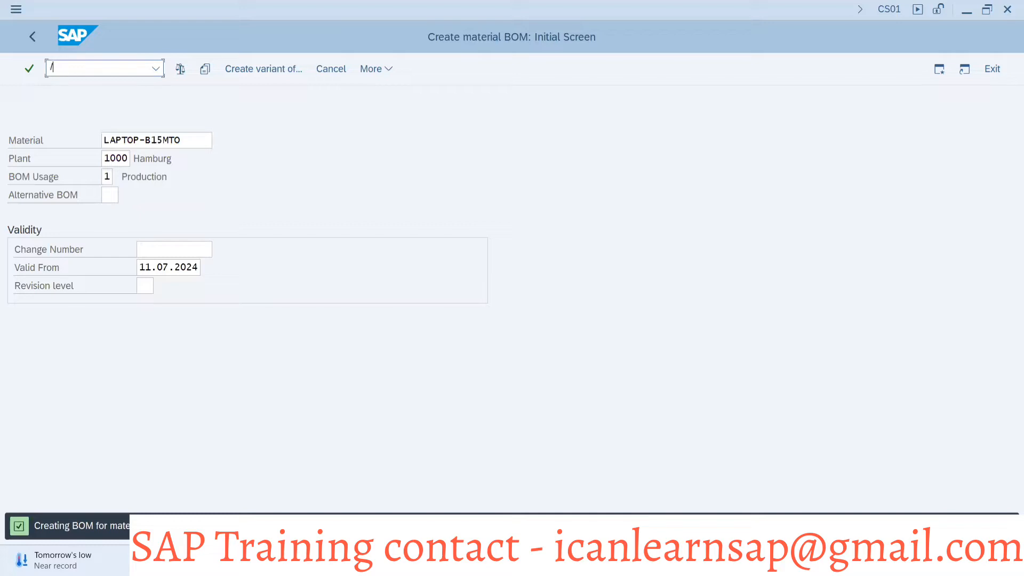
pyautogui.write('nca01')
pyautogui.press('Return')
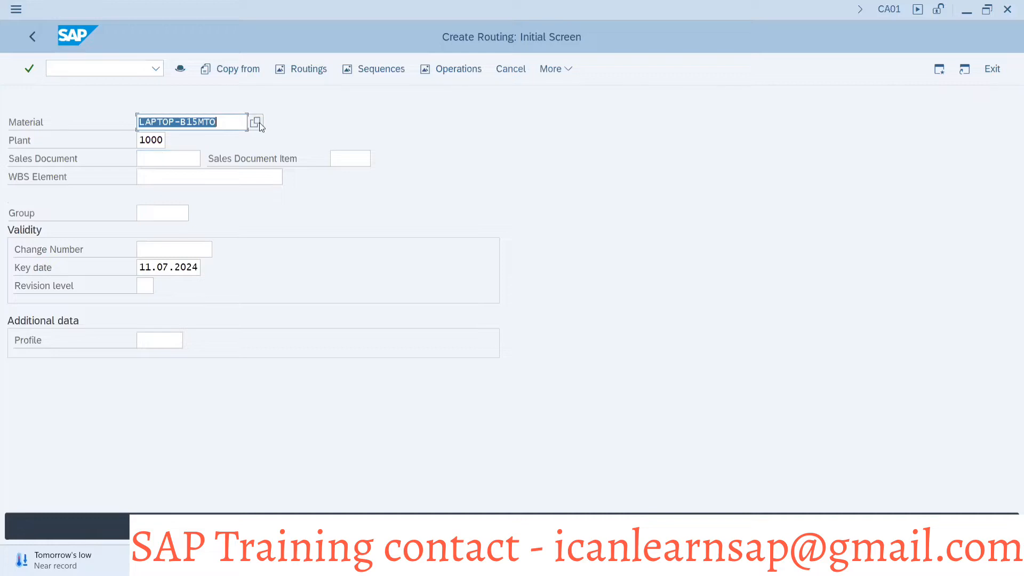
pyautogui.click(235, 68)
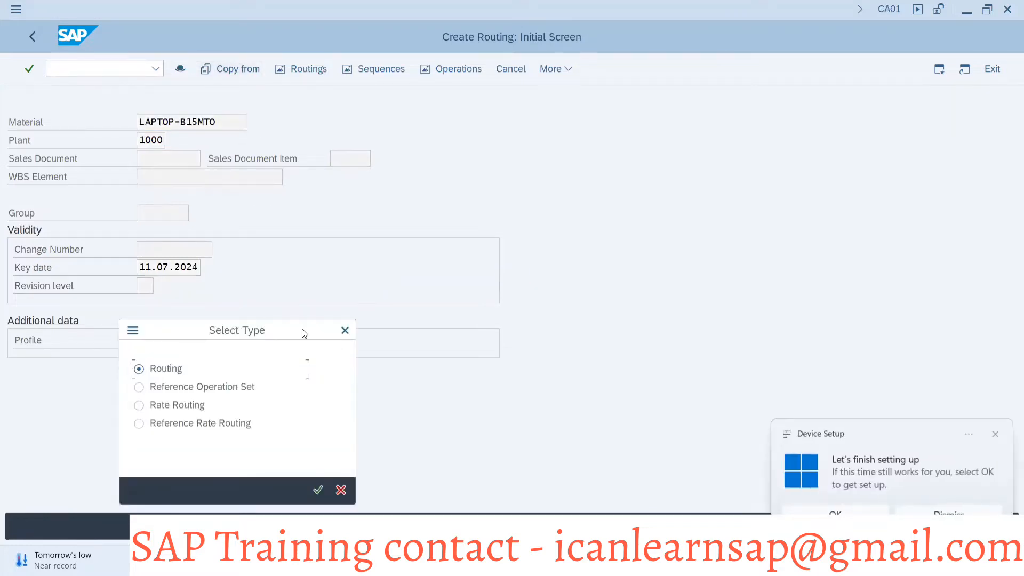
pyautogui.click(318, 490)
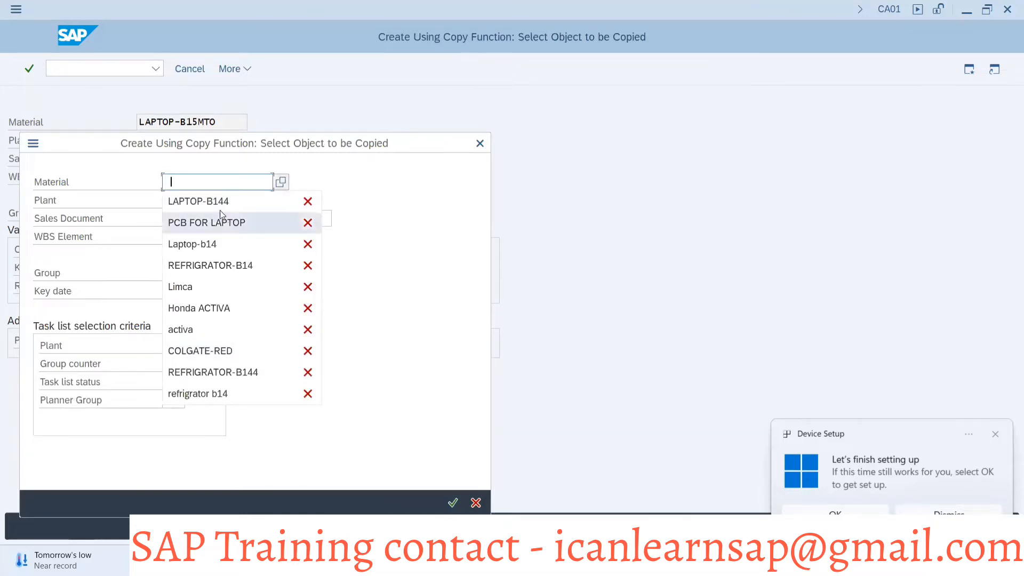
# Select LAPTOP-B144 as the copy source with task list plant 1000 and group counter 1, using the group described as Laptop B-14 FG material
pyautogui.click(216, 206)
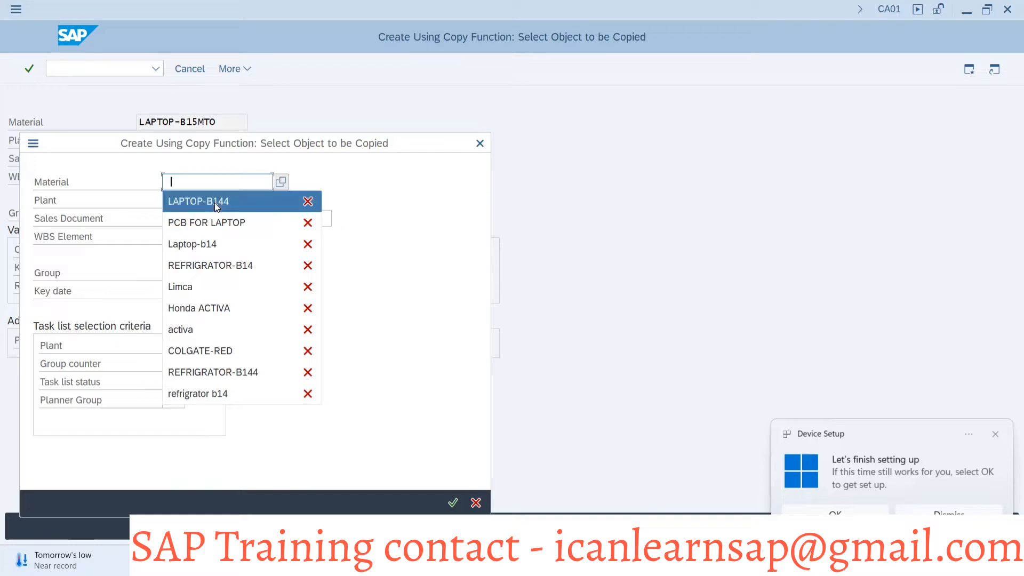
pyautogui.click(182, 347)
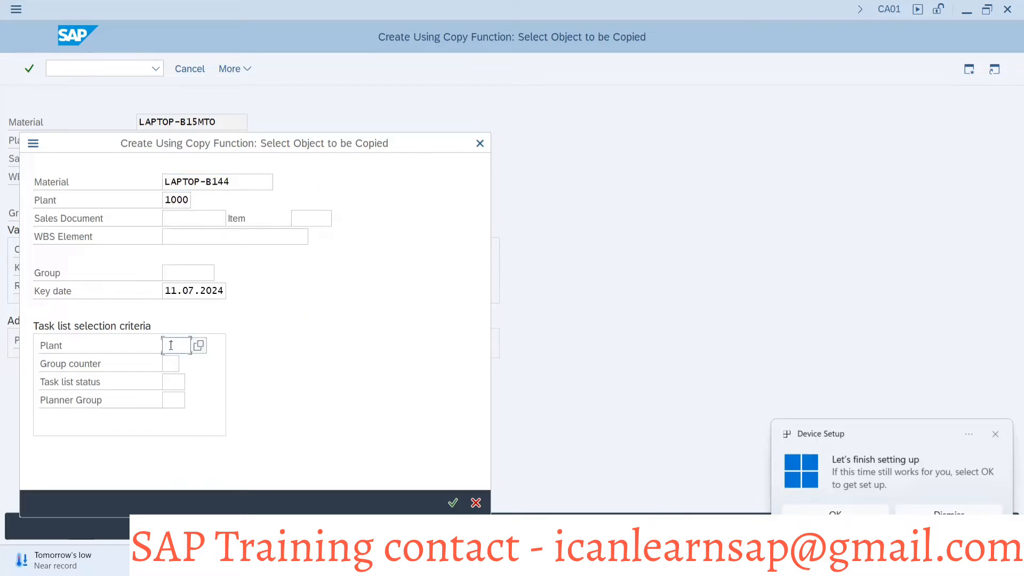
pyautogui.write('1000')
pyautogui.click(170, 364)
pyautogui.write('1')
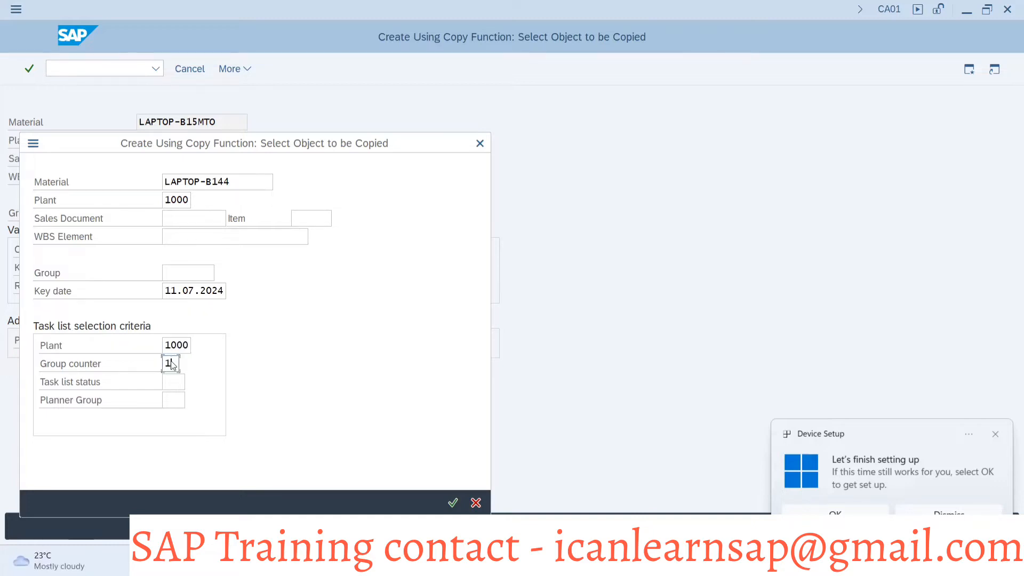
pyautogui.press('Return')
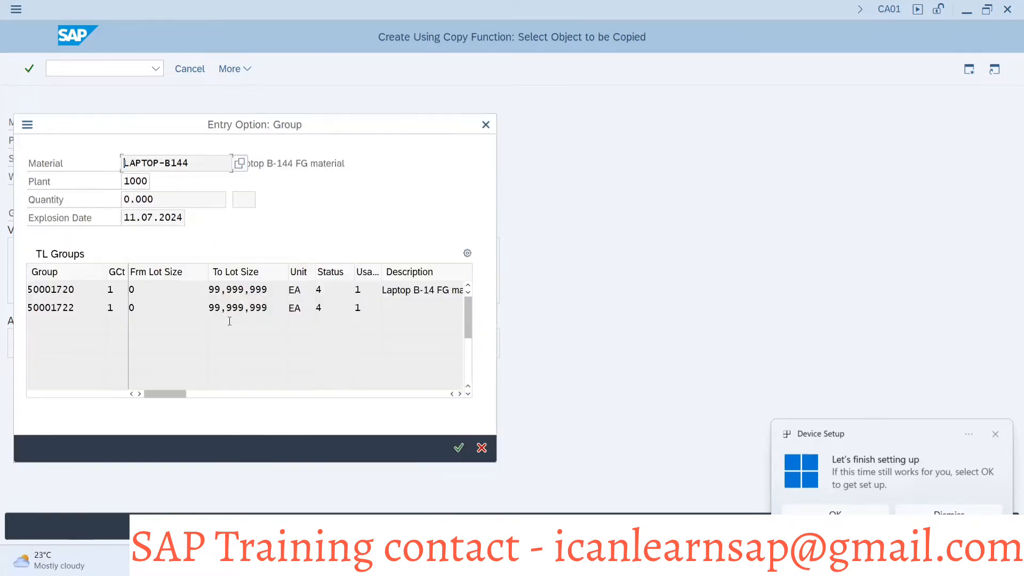
pyautogui.doubleClick(117, 294)
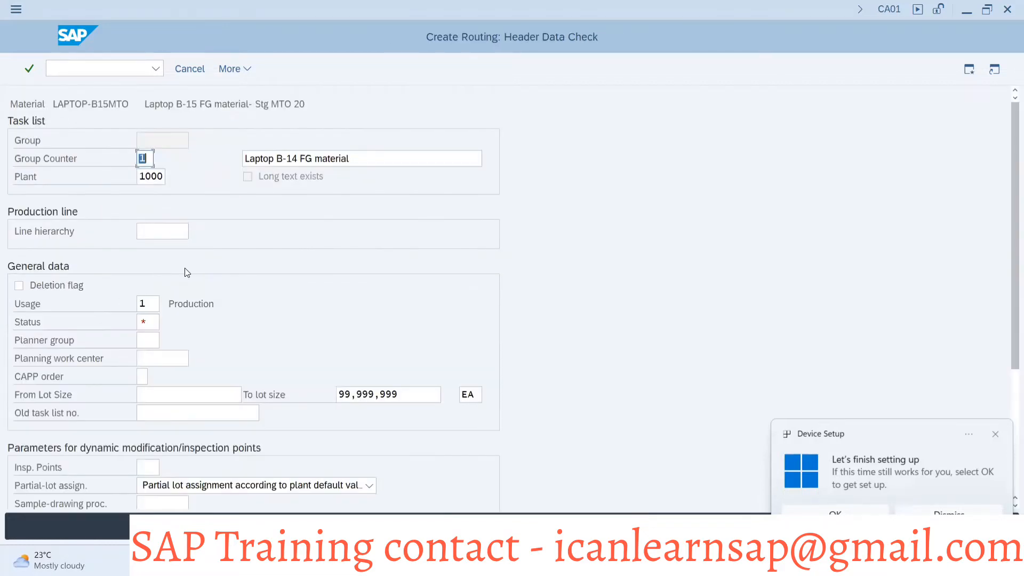
# Set the copied routing's status to 4 and accept the header and the standard values of operation 0010
pyautogui.click(144, 322)
pyautogui.write('420')
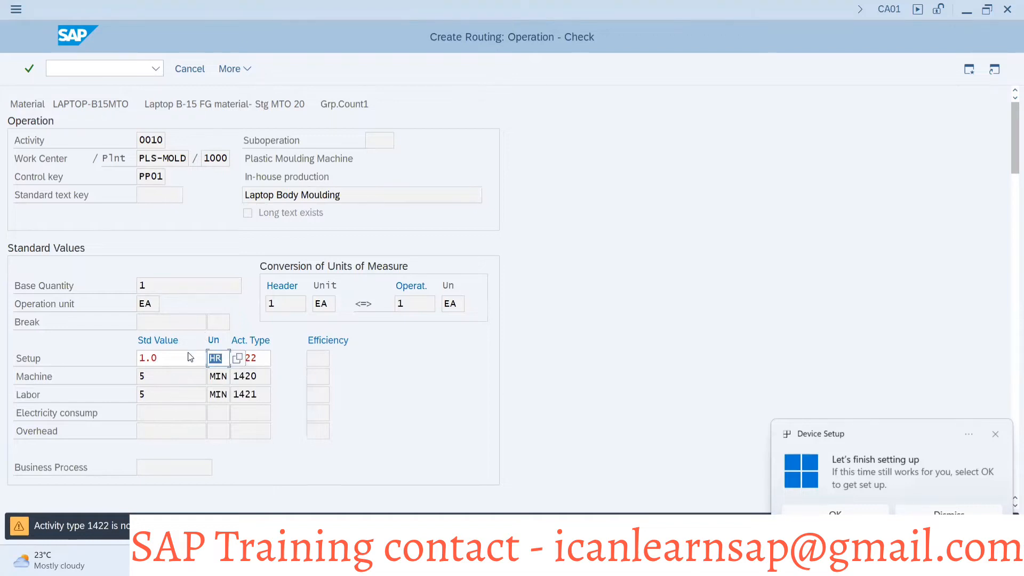
pyautogui.press('Return')
pyautogui.press('Return')
pyautogui.press('Return')
pyautogui.press('Return')
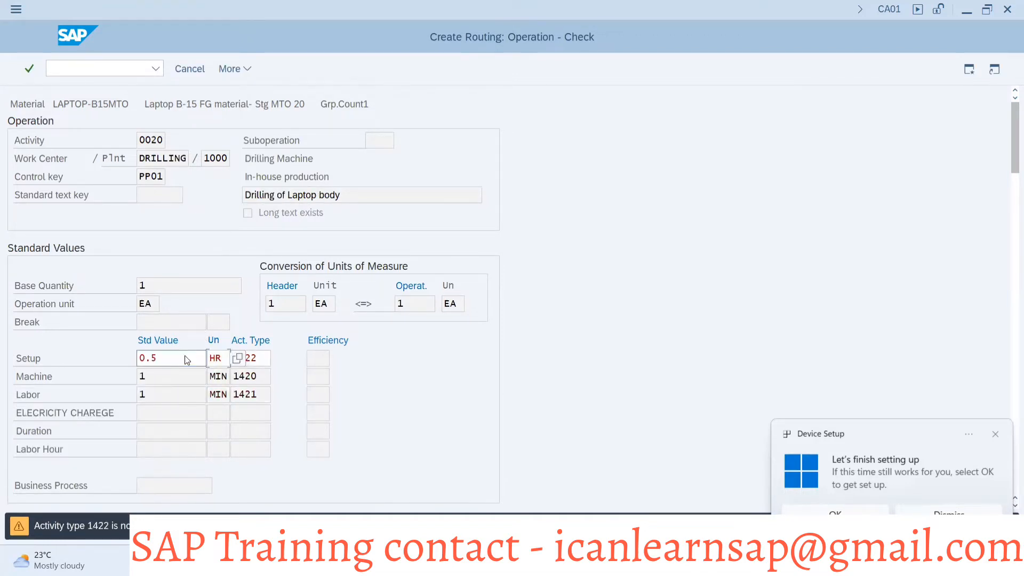
# Accept the copied standard values of the remaining operations from 0020 through 0070 to reach the operation overview
pyautogui.press('Return')
pyautogui.press('Return')
pyautogui.press('Return')
pyautogui.press('Return')
pyautogui.press('Return')
pyautogui.press('Return')
pyautogui.press('Return')
pyautogui.press('Return')
pyautogui.press('Return')
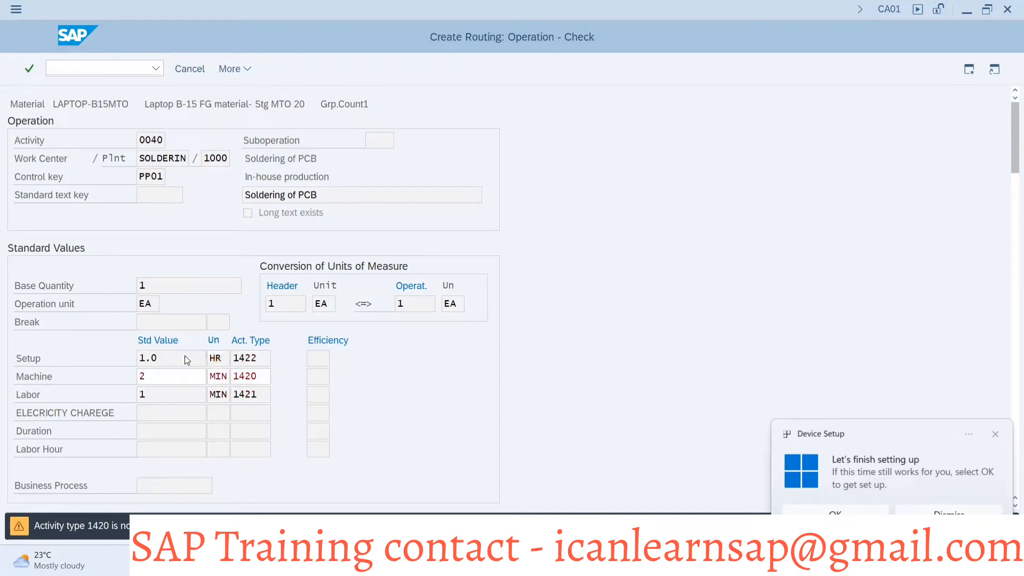
pyautogui.press('Return')
pyautogui.press('Return')
pyautogui.press('Return')
pyautogui.press('Return')
pyautogui.press('Return')
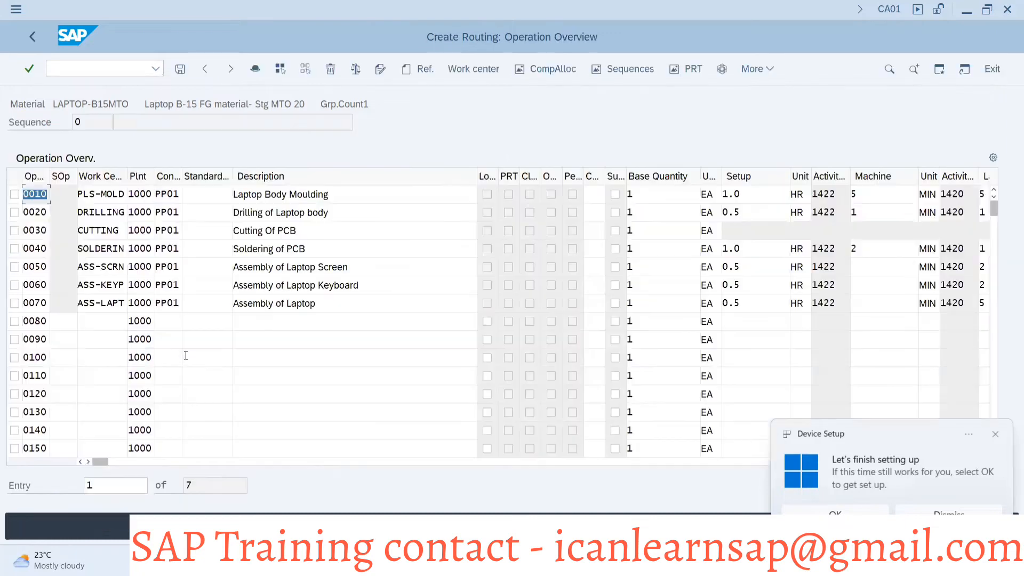
# Delete operations 0030 to 0070 from the LAPTOP-B15MTO routing and save the routing
pyautogui.click(14, 231)
pyautogui.click(15, 249)
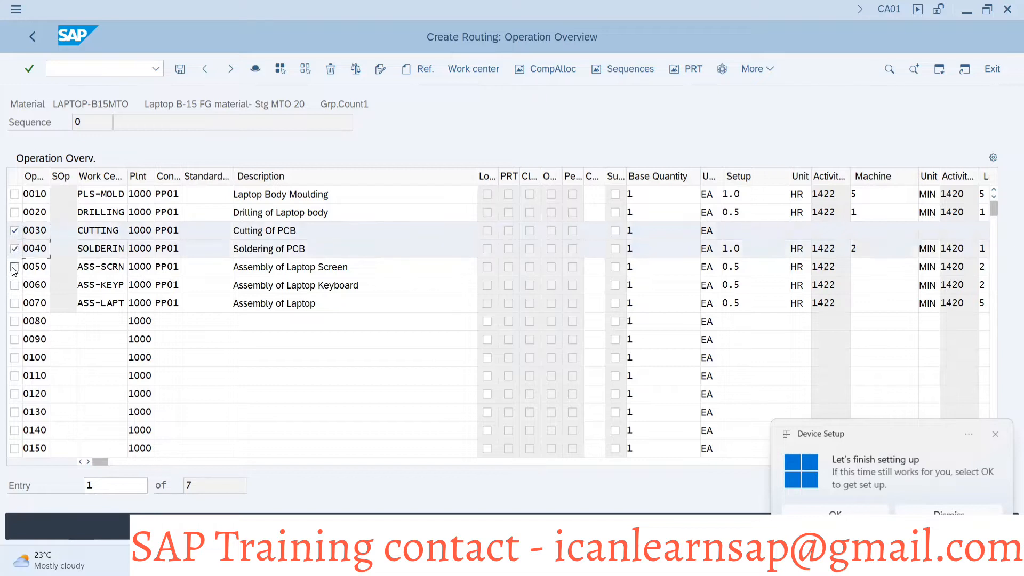
pyautogui.click(14, 267)
pyautogui.click(14, 284)
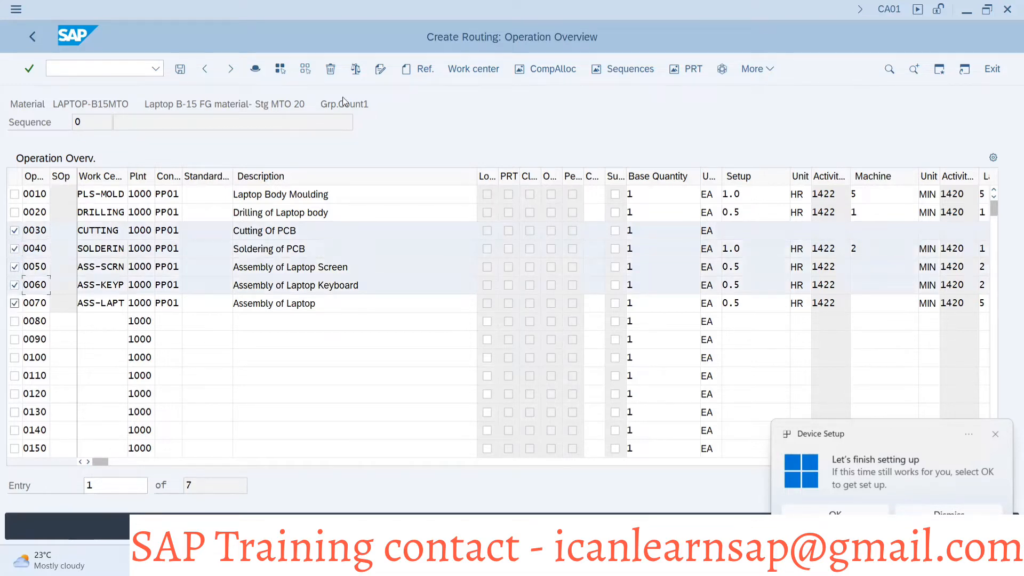
pyautogui.click(330, 70)
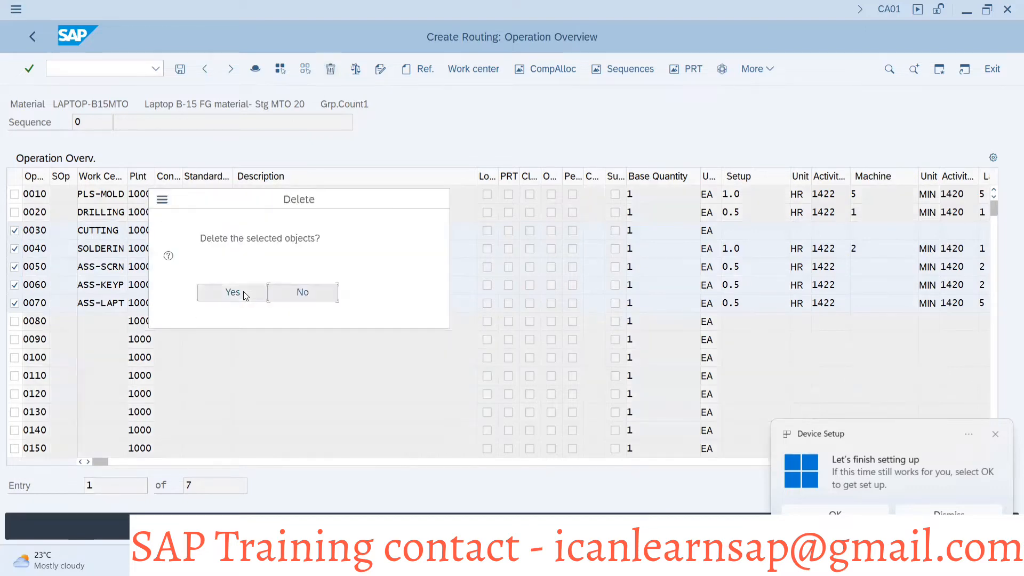
pyautogui.click(244, 292)
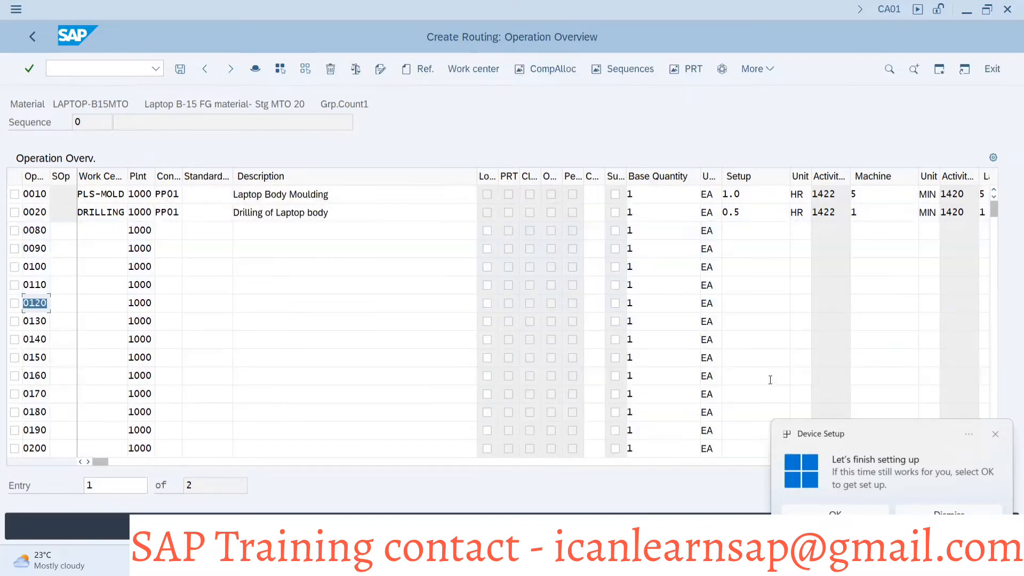
pyautogui.click(995, 438)
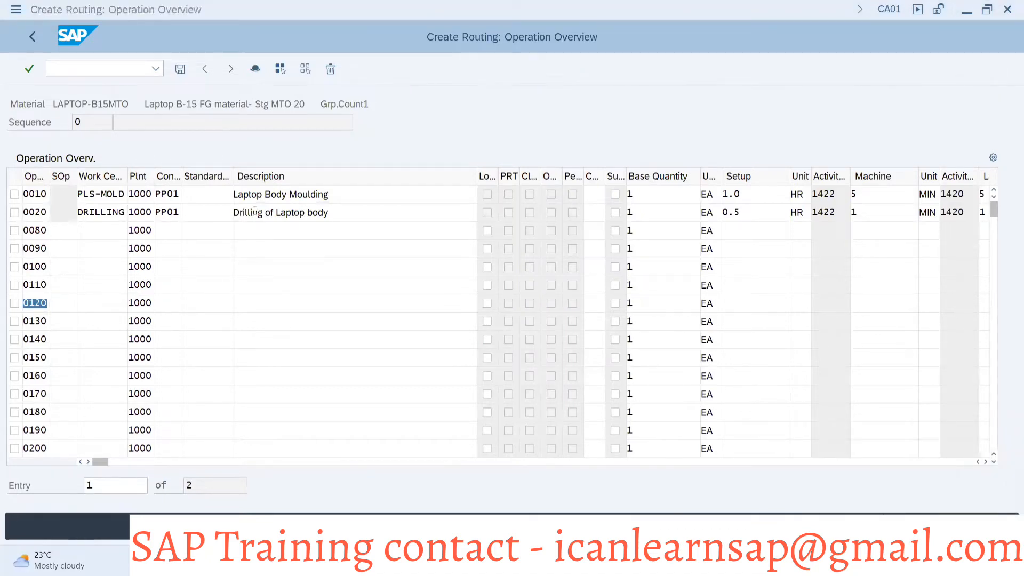
pyautogui.click(179, 70)
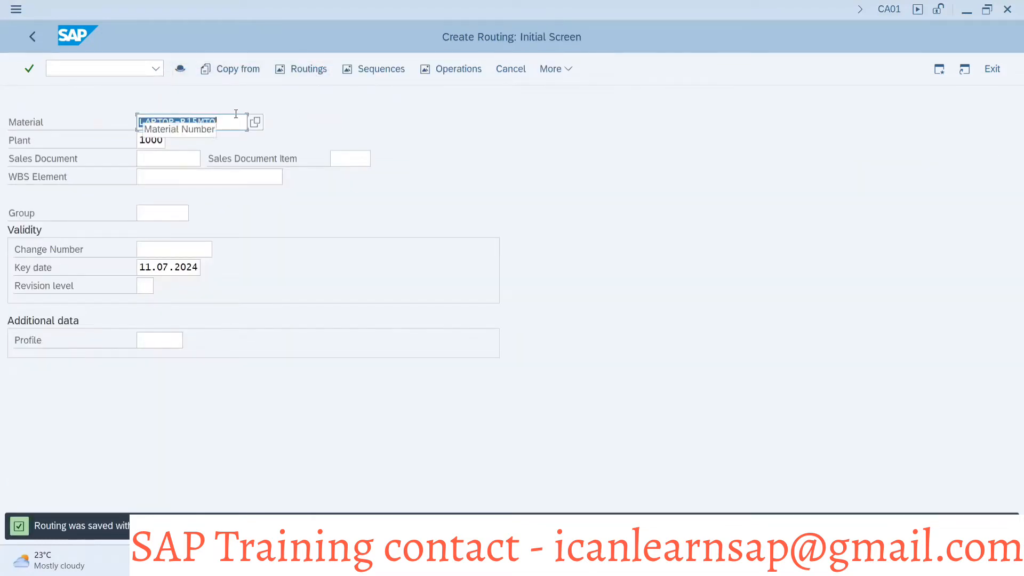
# Start transaction C223 for production version mass processing in a new session
pyautogui.click(111, 70)
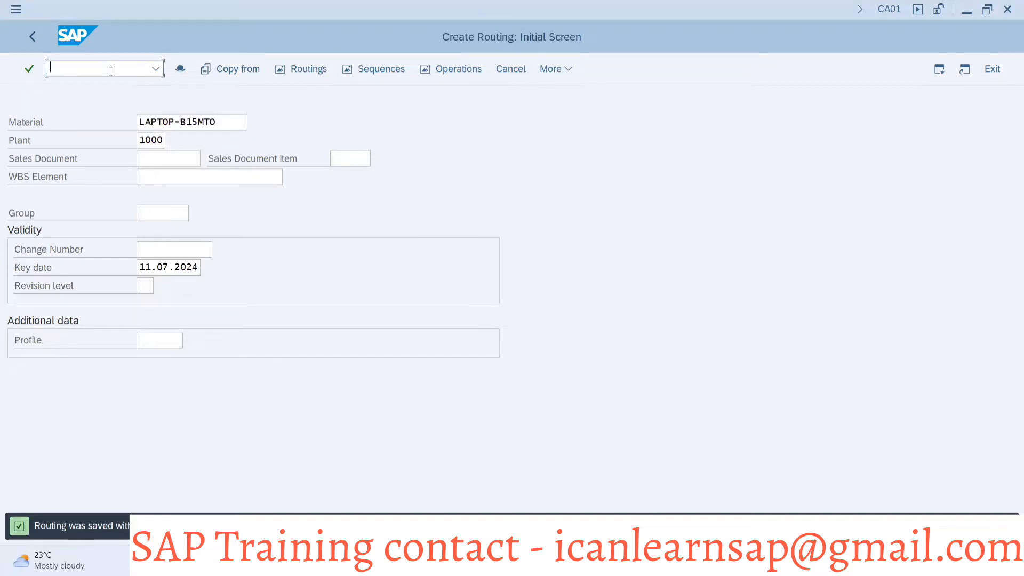
pyautogui.write('/nc223')
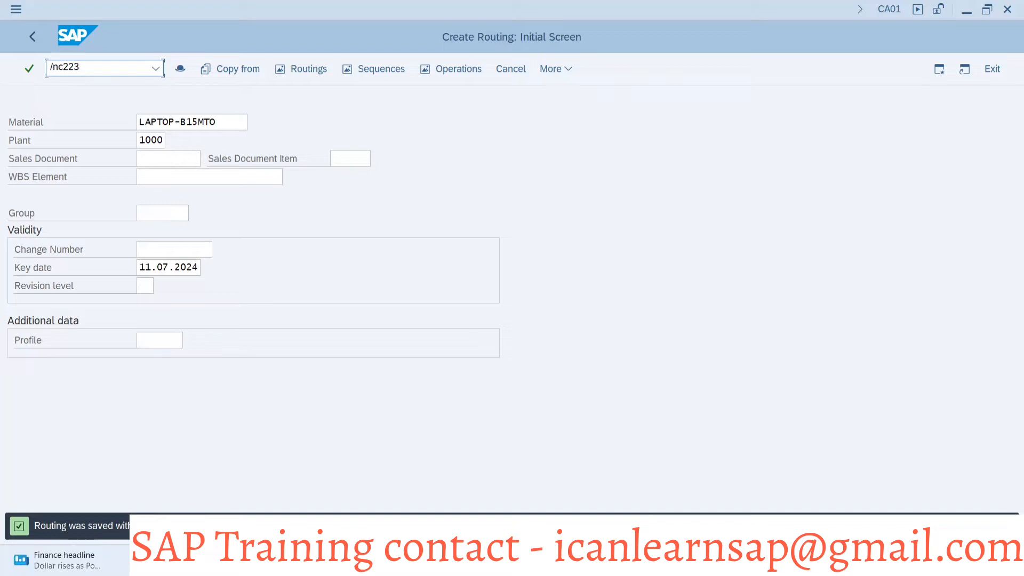
pyautogui.click(59, 67)
pyautogui.press('BackSpace')
pyautogui.write('o')
pyautogui.press('Return')
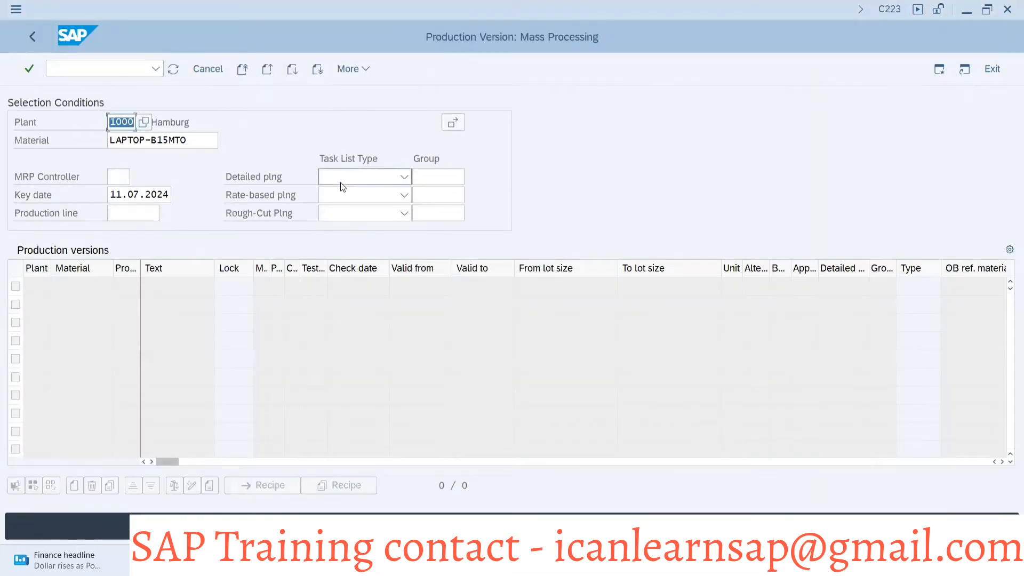
# Set the detailed planning selection to task list type N Routing with group 50001720 and read the production versions
pyautogui.click(405, 177)
pyautogui.click(291, 324)
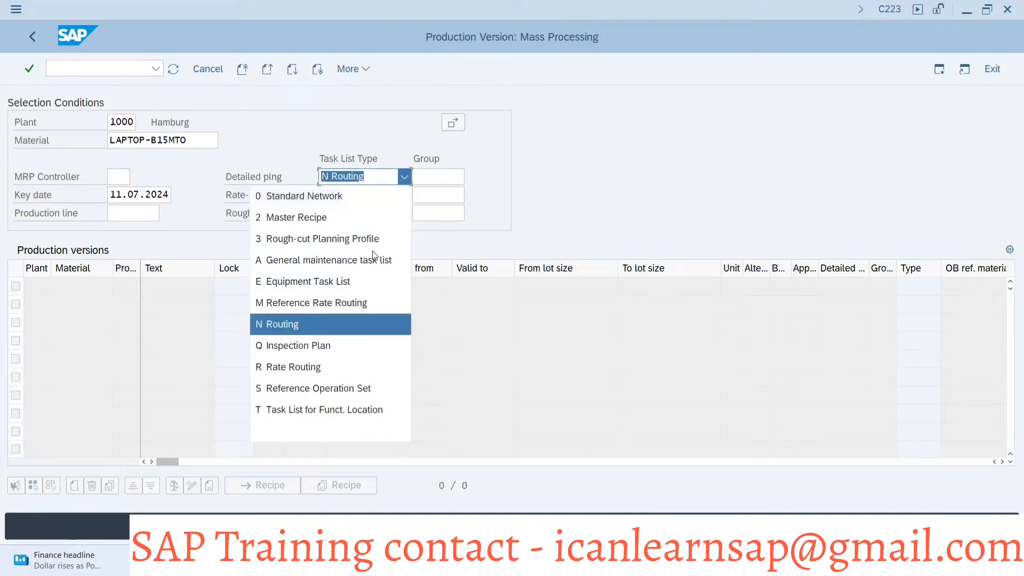
pyautogui.click(435, 179)
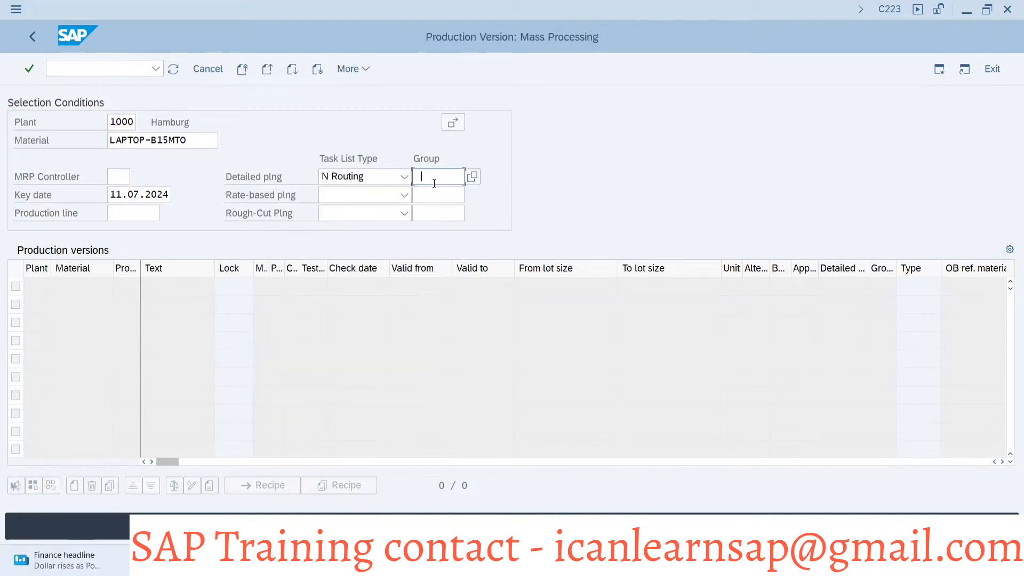
pyautogui.press('Return')
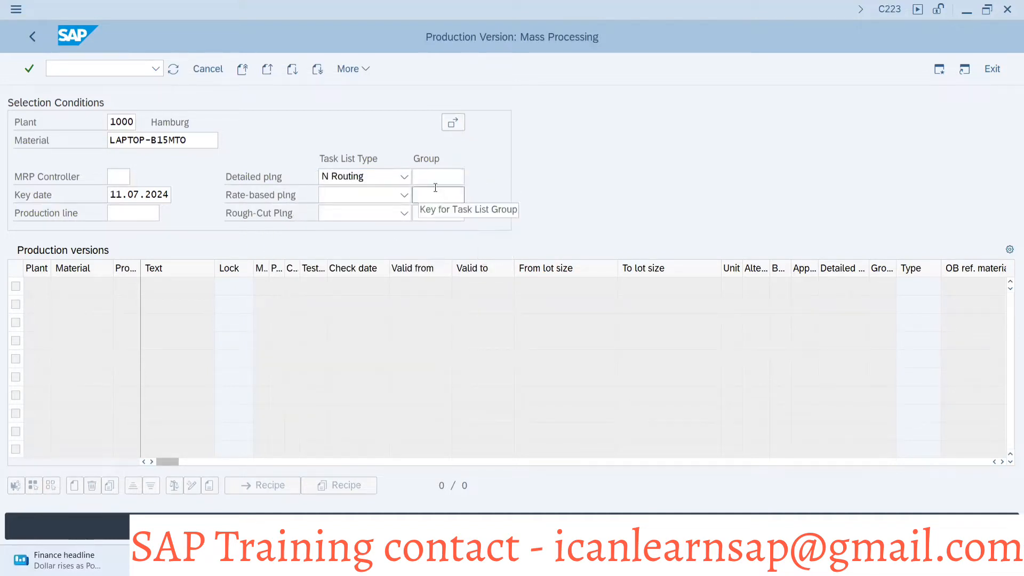
pyautogui.click(435, 181)
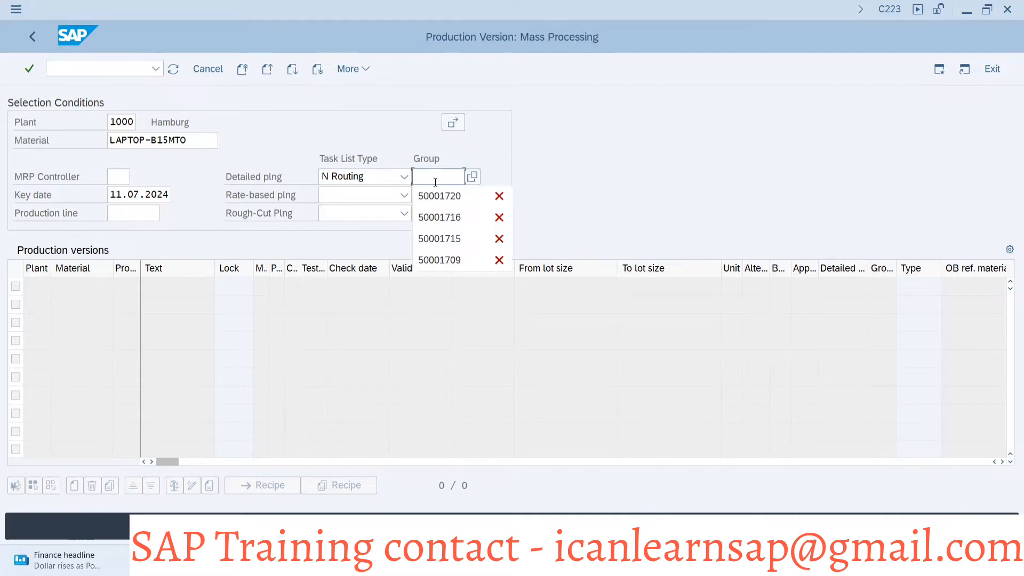
pyautogui.click(435, 195)
pyautogui.click(435, 195)
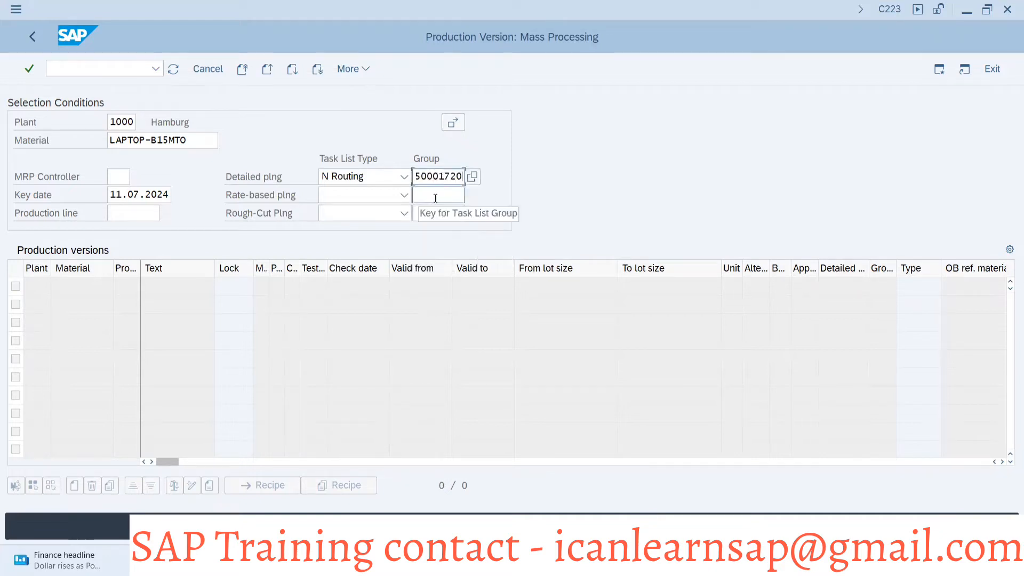
pyautogui.press('Return')
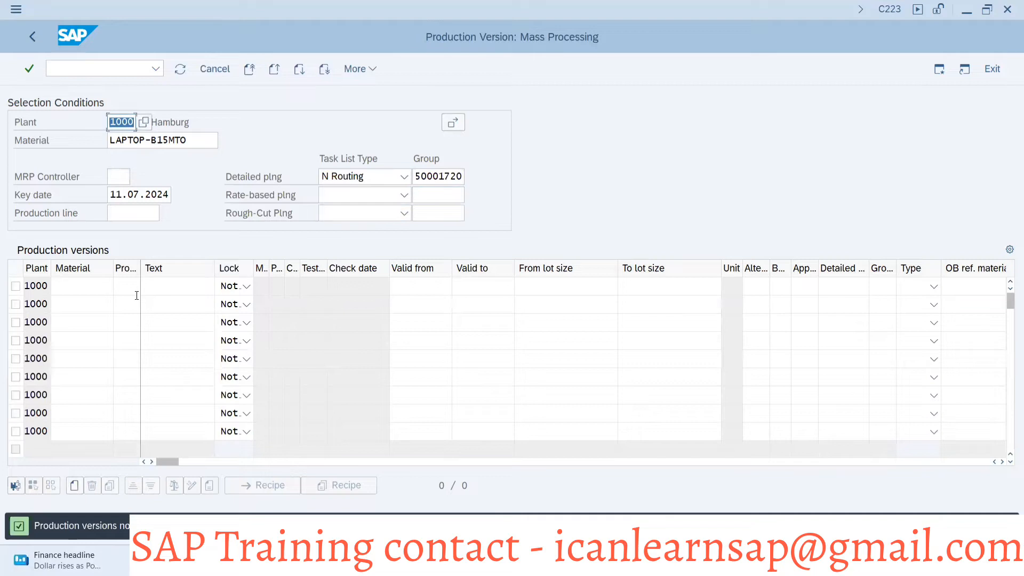
# Copy material LAPTOP-B15MTO into the first production version row and give it version PV01
pyautogui.click(191, 141)
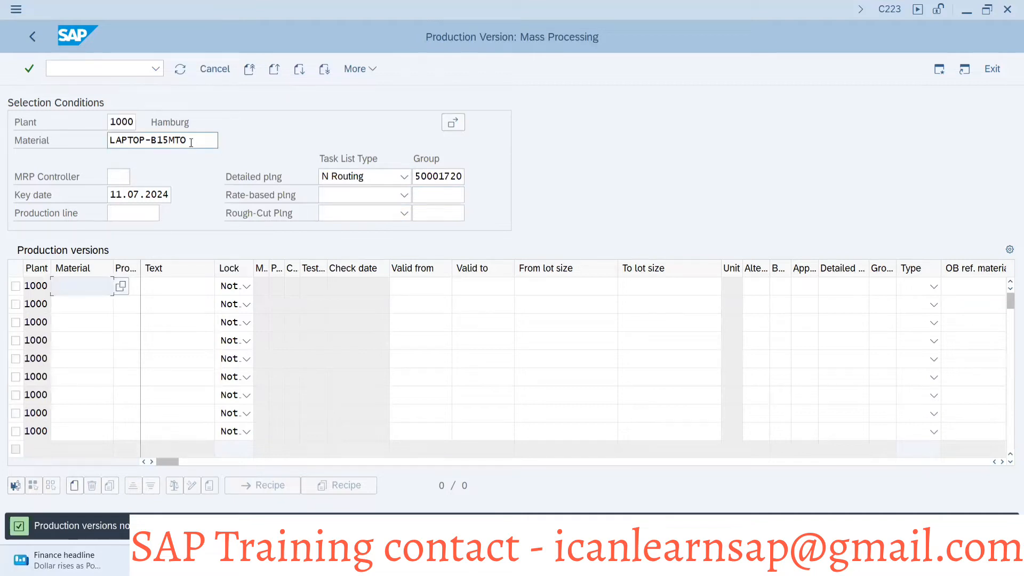
pyautogui.doubleClick(191, 142)
pyautogui.hotkey('ctrl', 'c')
pyautogui.click(191, 141)
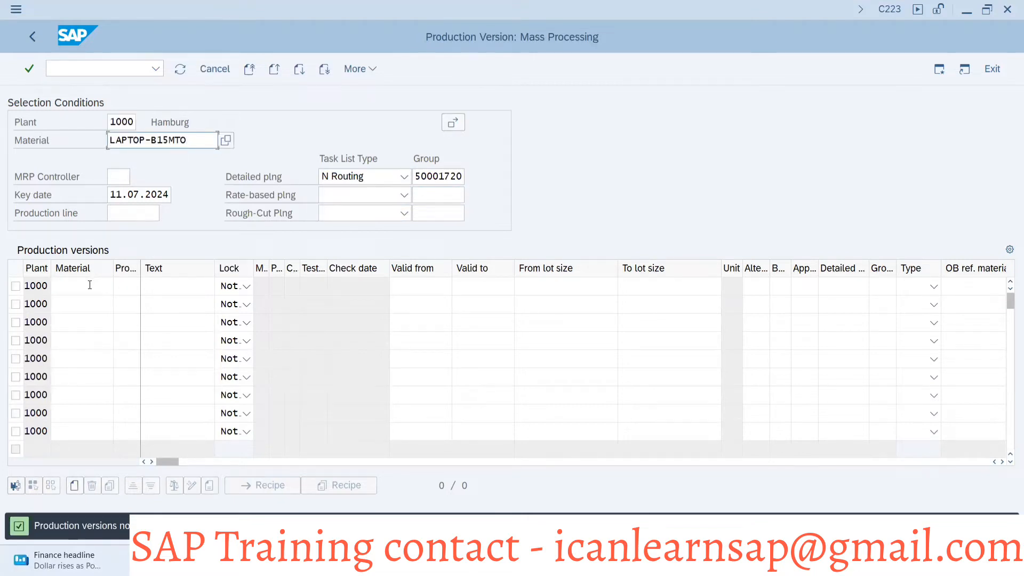
pyautogui.click(90, 285)
pyautogui.hotkey('ctrl', 'v')
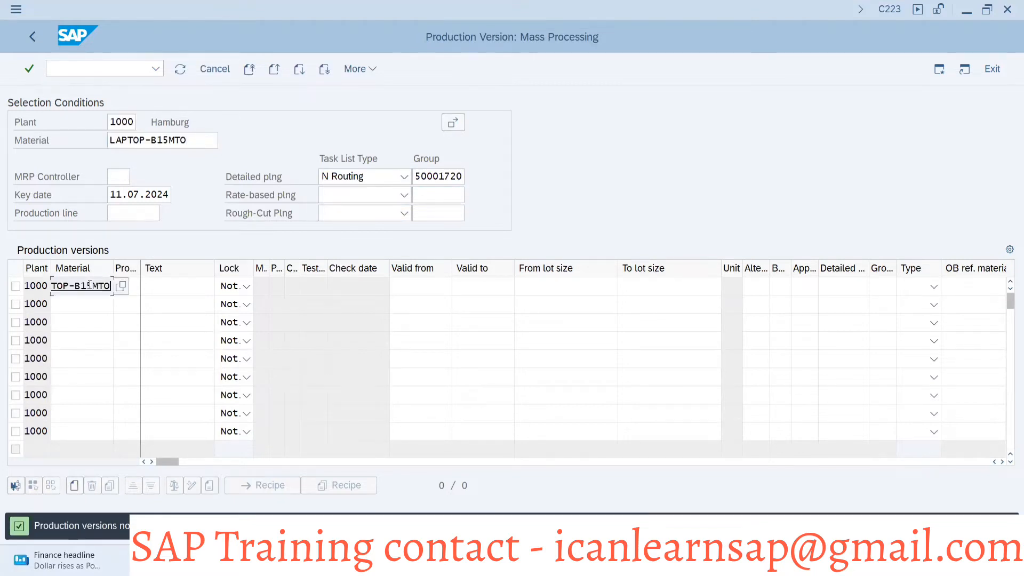
pyautogui.click(130, 288)
pyautogui.write('PV01')
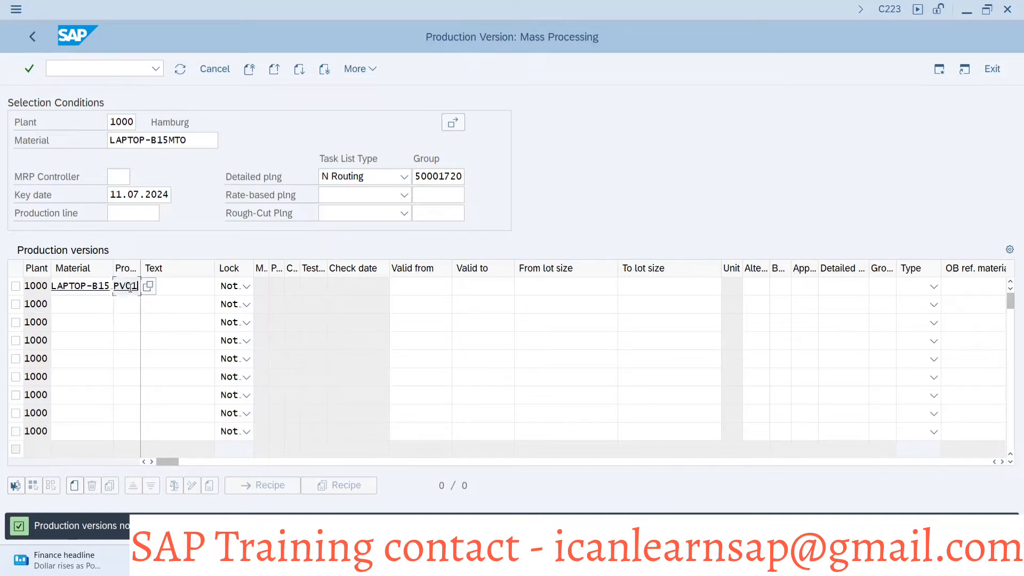
# Set the validity of production version PV01 from 11.07.2024 to 31.12.9999
pyautogui.click(401, 286)
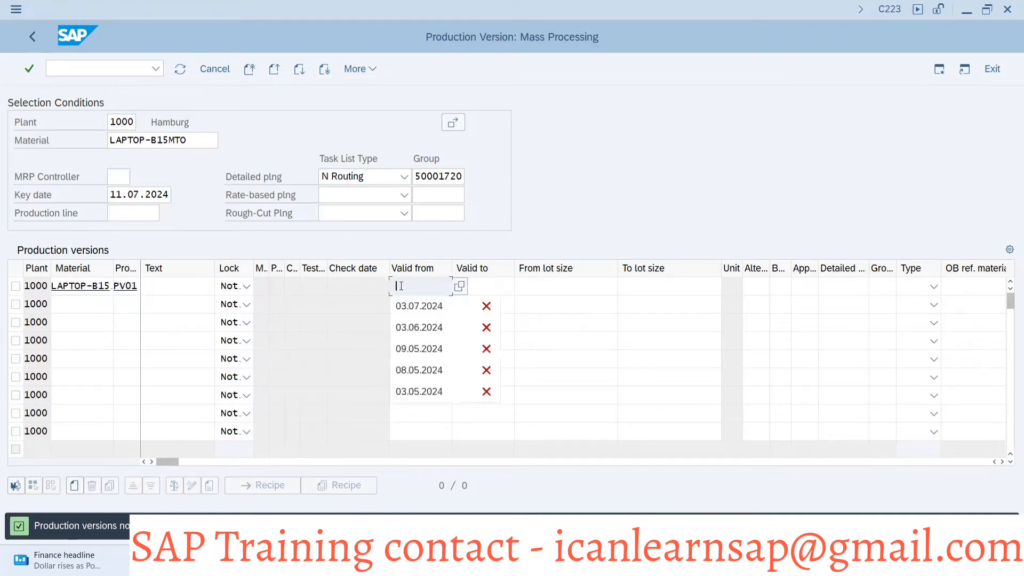
pyautogui.click(460, 287)
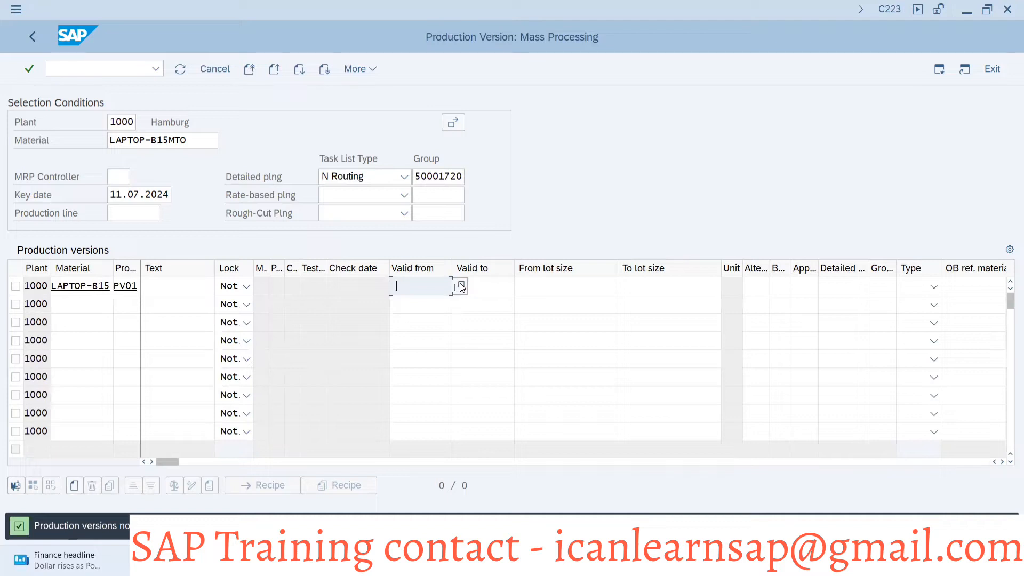
pyautogui.click(460, 288)
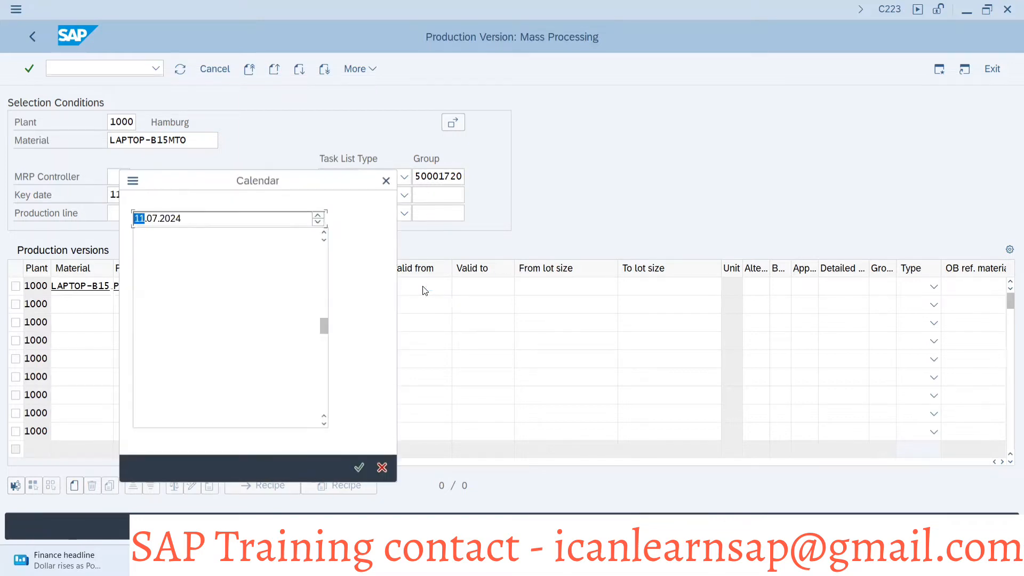
pyautogui.click(235, 308)
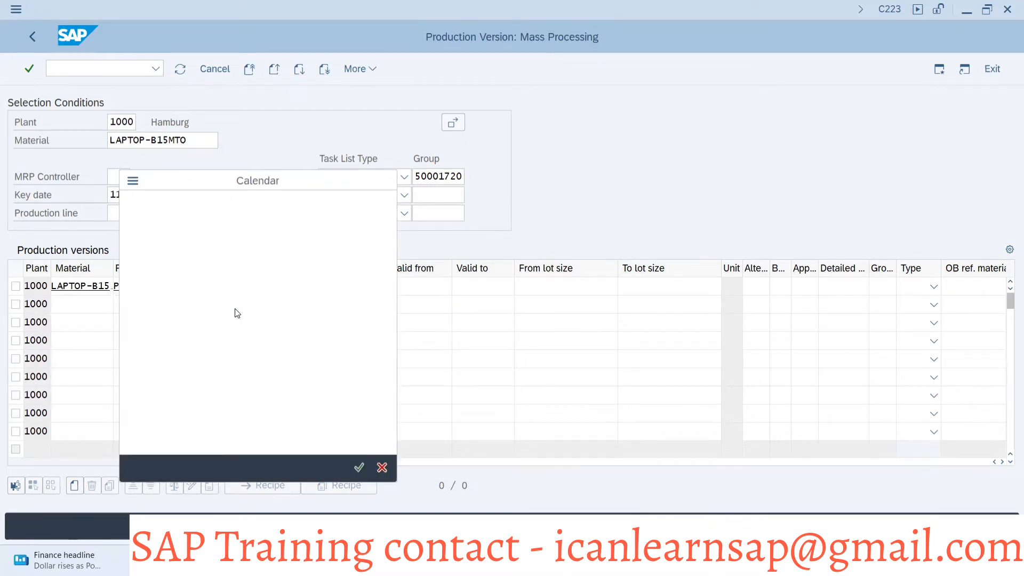
pyautogui.click(486, 285)
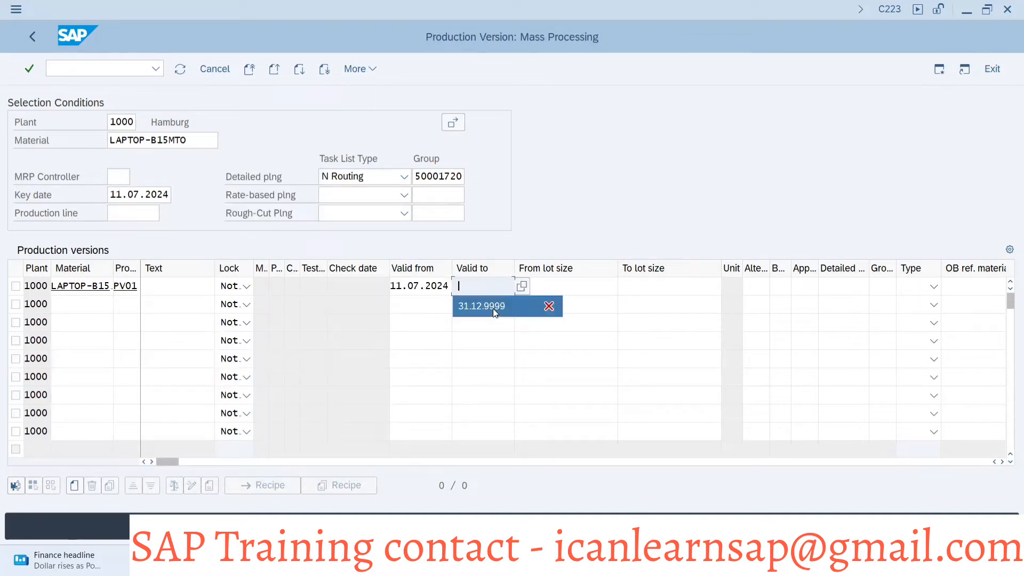
pyautogui.click(492, 307)
# Set the lot size range of production version PV01 from 0 to 99,999,999
pyautogui.click(611, 289)
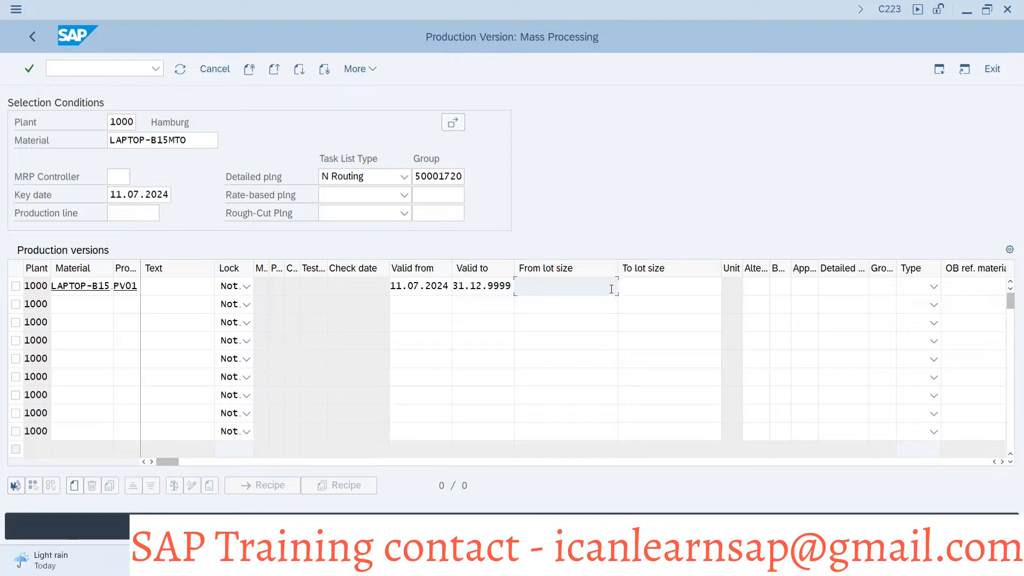
pyautogui.write('0')
pyautogui.click(699, 288)
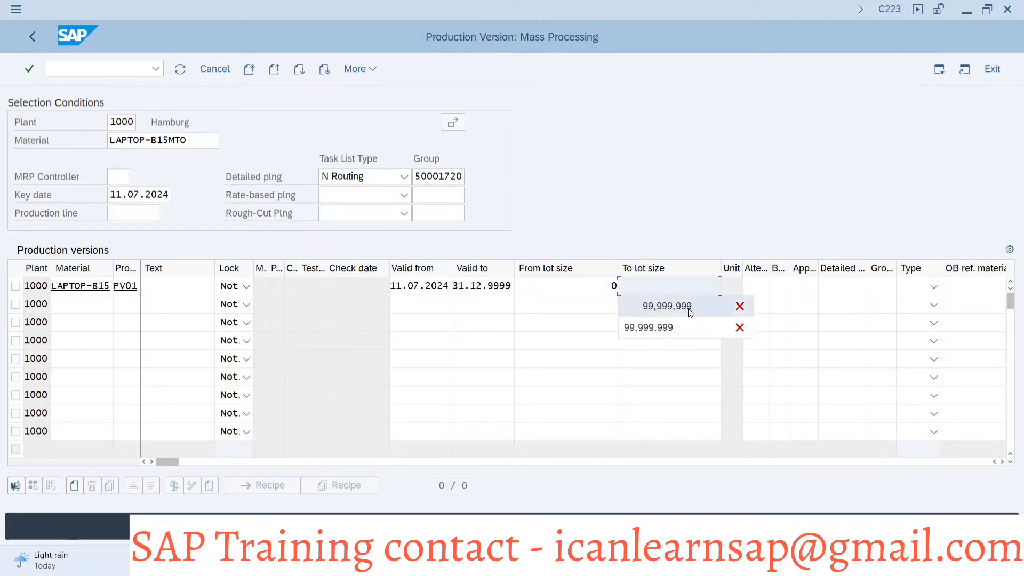
pyautogui.click(688, 308)
# Assign alternative BOM 1 with usage 1 of plant 1000 to production version PV01
pyautogui.click(763, 285)
pyautogui.write('1')
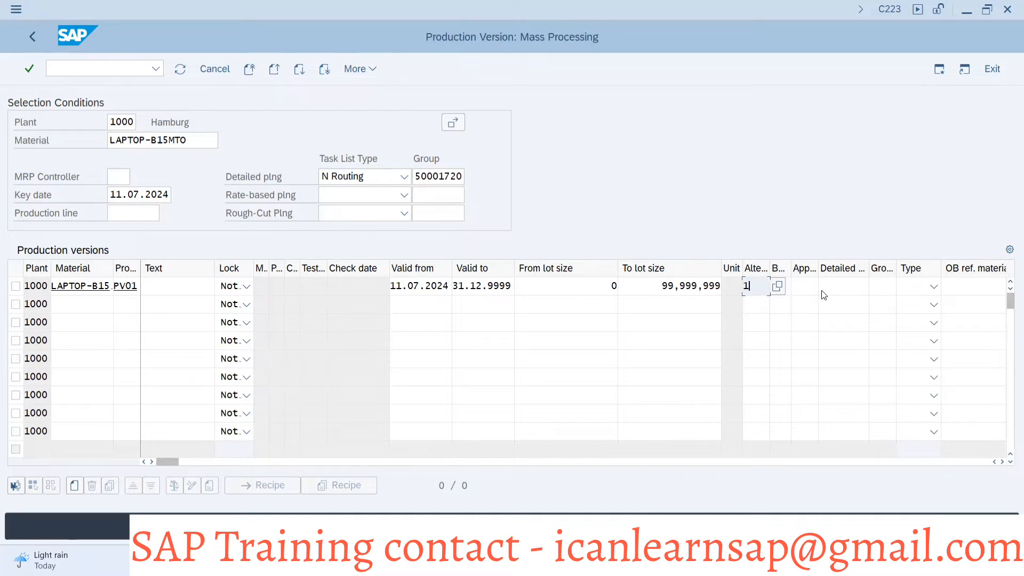
pyautogui.press('Return')
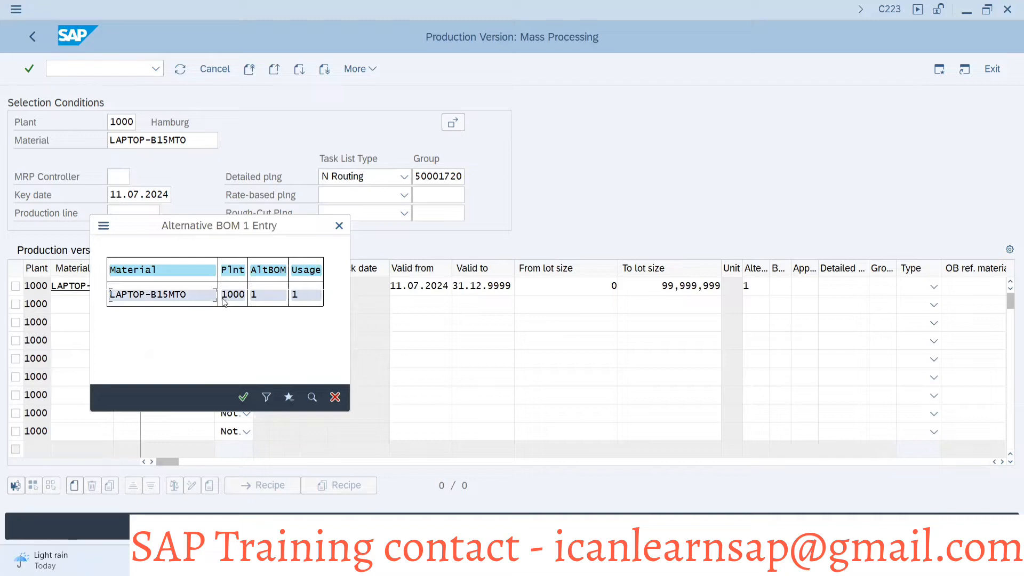
pyautogui.doubleClick(229, 302)
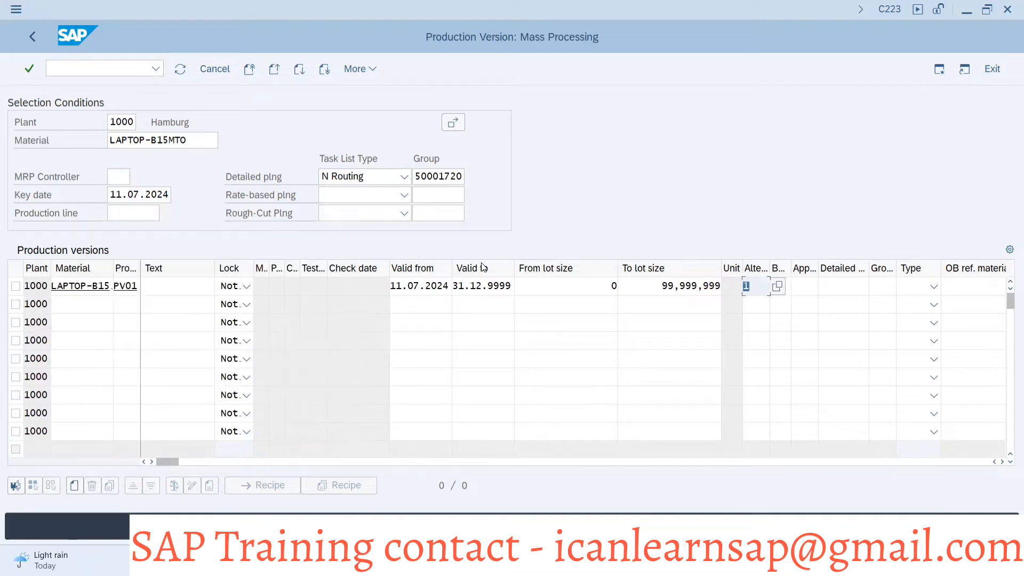
# Change the detailed planning group in the selection conditions to 50001724
pyautogui.click(458, 176)
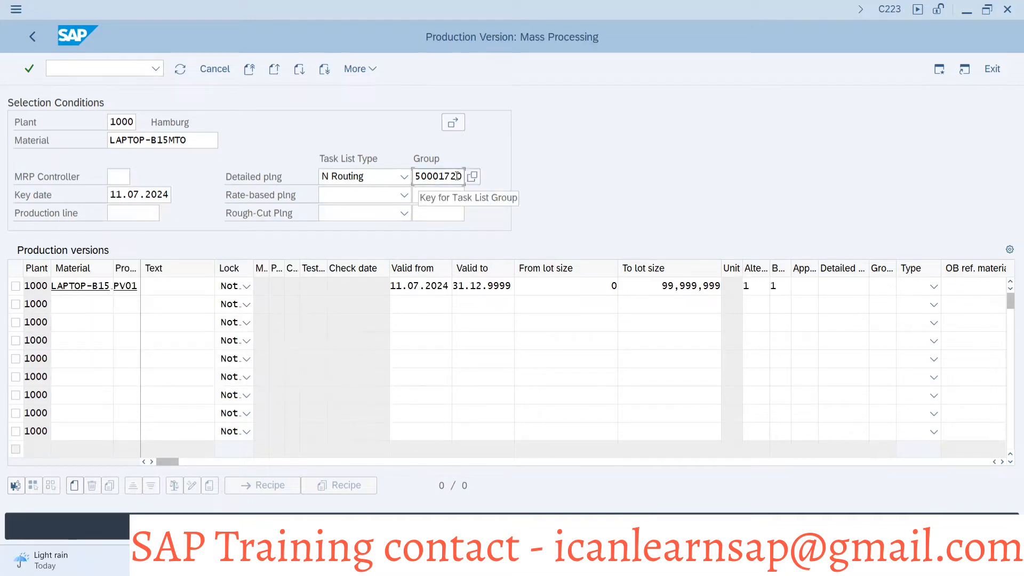
pyautogui.press('BackSpace')
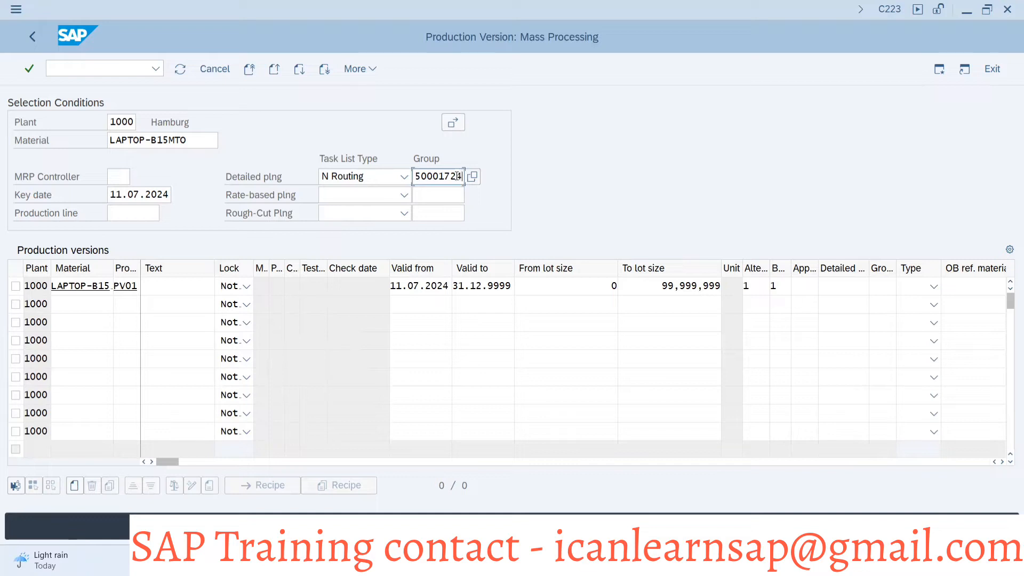
pyautogui.click(838, 287)
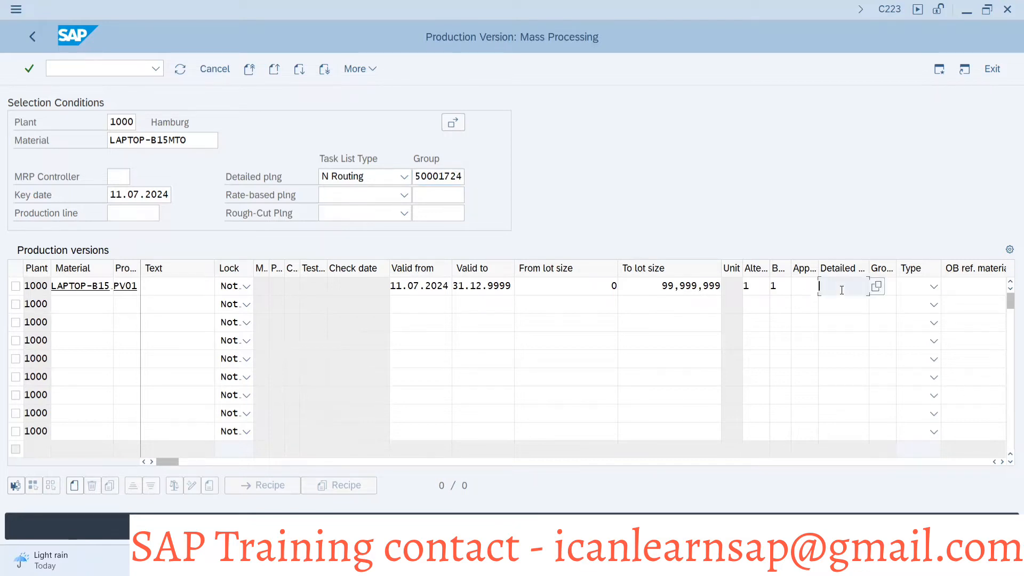
pyautogui.click(808, 288)
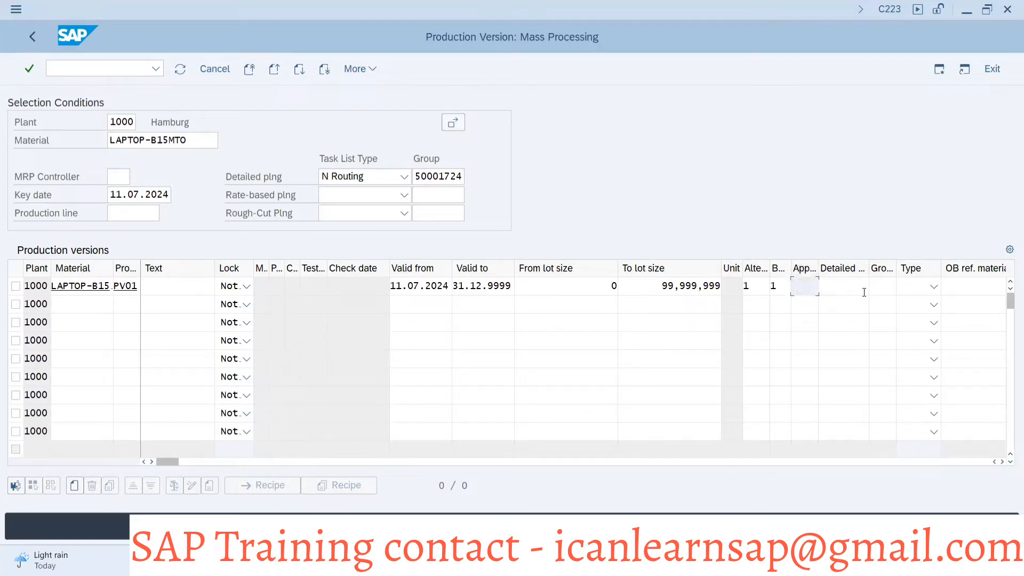
# Set group counter 1 and task list type N Routing for production version PV01
pyautogui.click(848, 287)
pyautogui.click(895, 289)
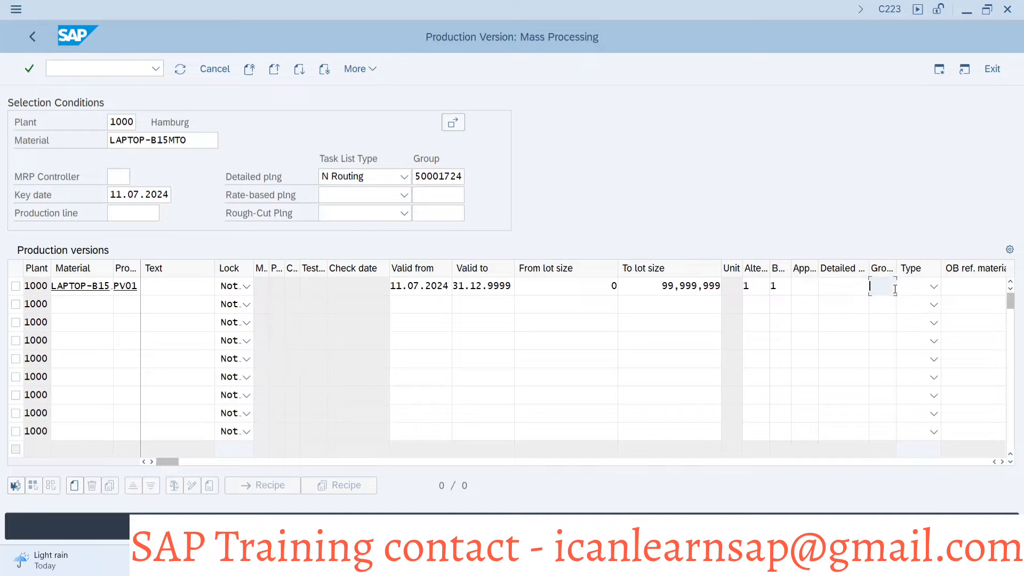
pyautogui.click(895, 289)
pyautogui.click(885, 308)
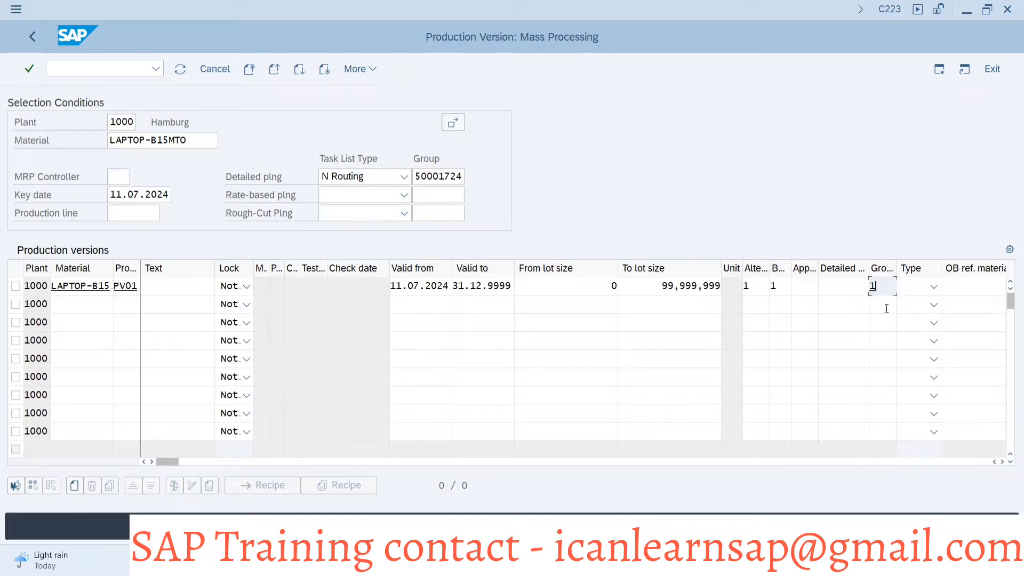
pyautogui.click(935, 287)
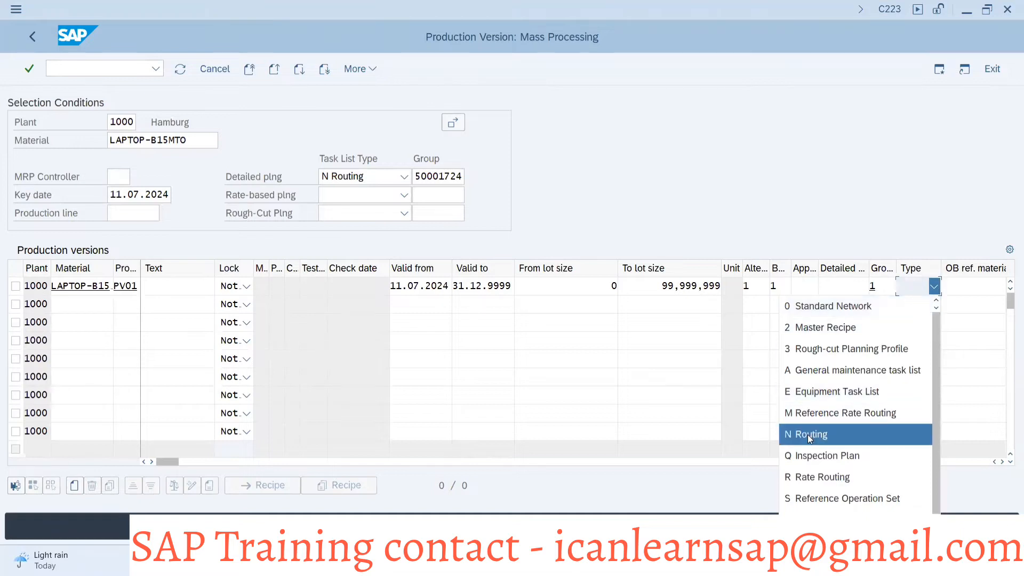
pyautogui.click(808, 433)
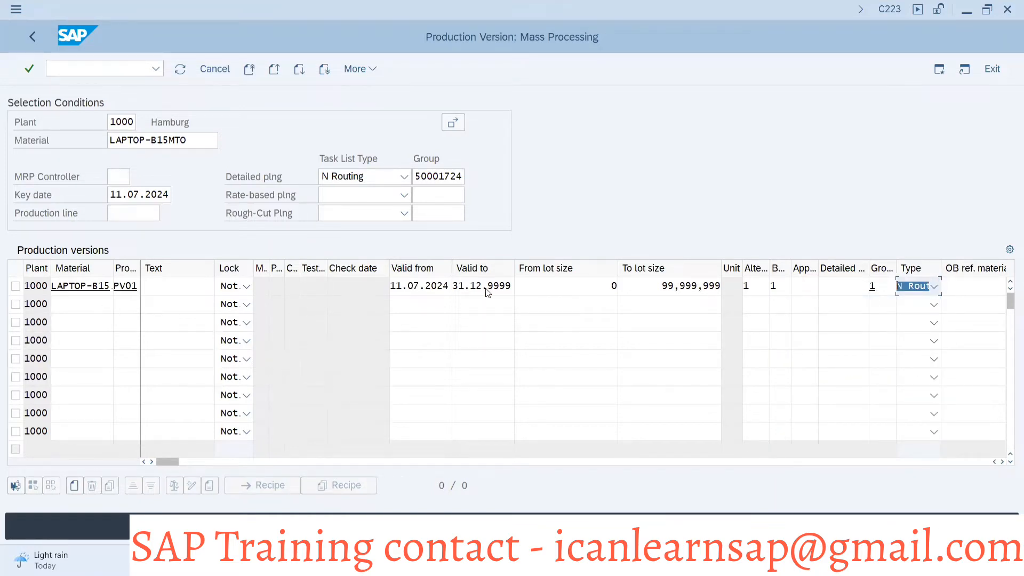
pyautogui.press('Return')
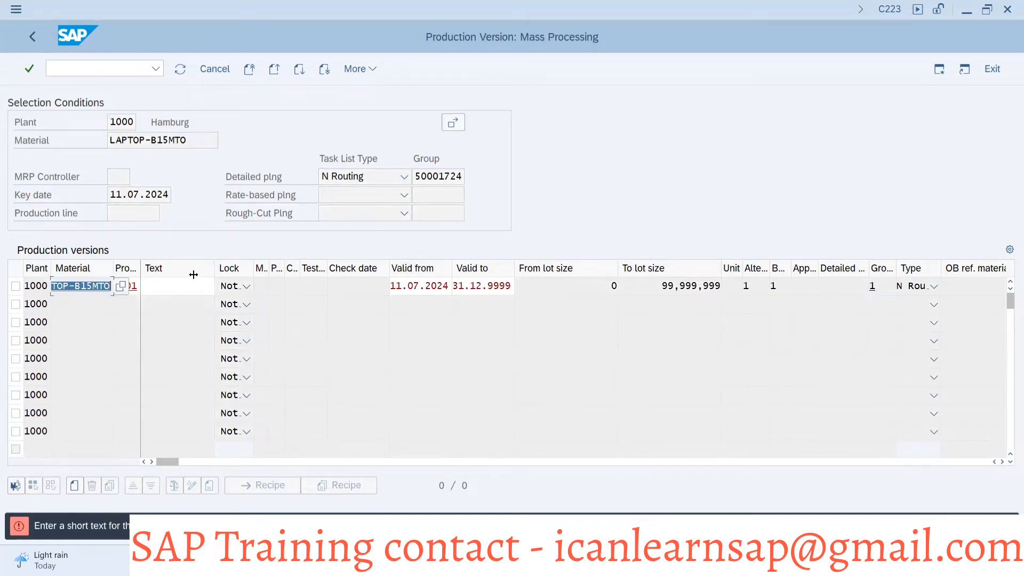
# Enter PV 01 as the short text of the production version
pyautogui.click(175, 290)
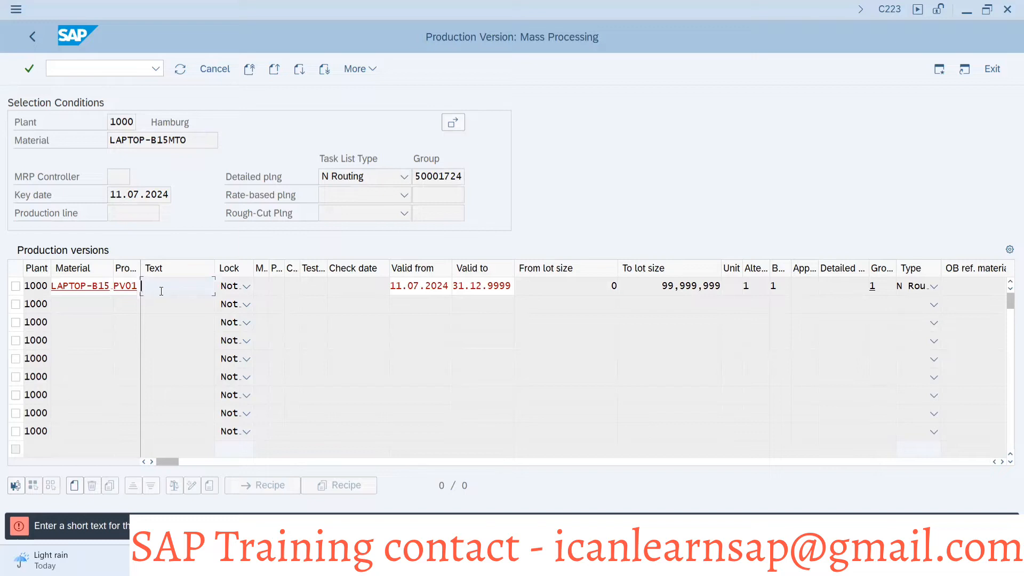
pyautogui.press('Return')
pyautogui.click(159, 290)
pyautogui.write('PV 01')
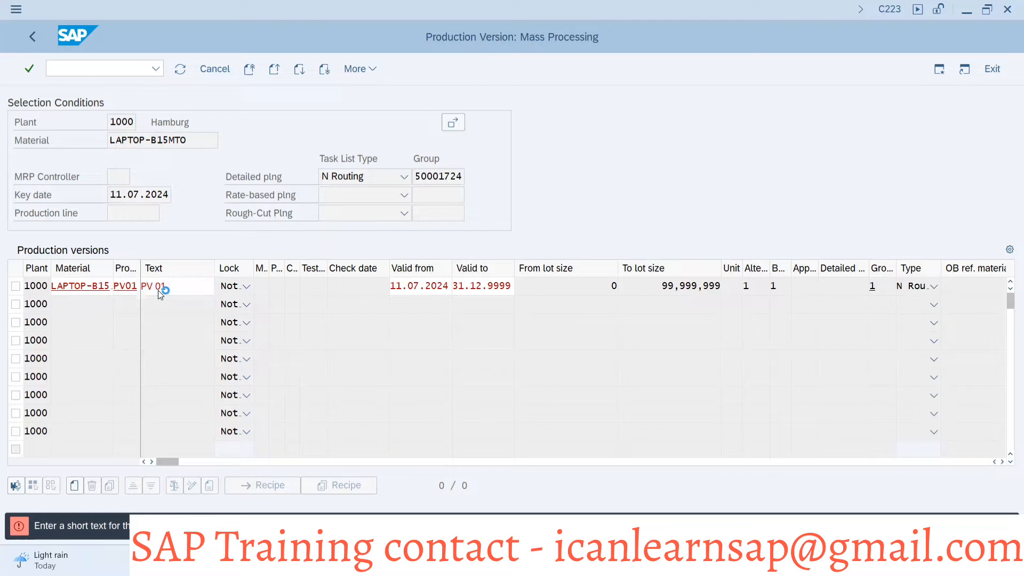
pyautogui.press('Return')
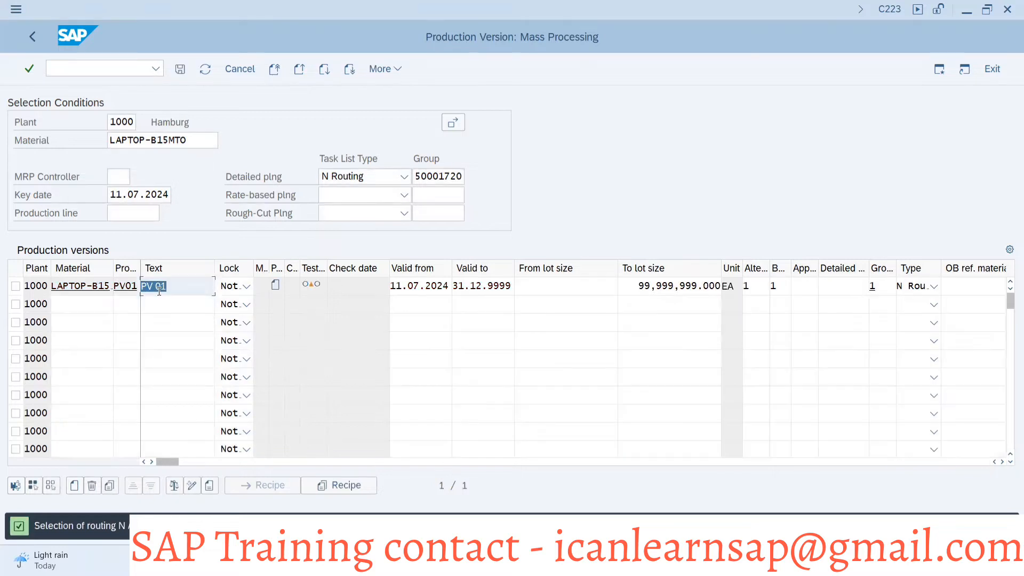
# Assign routing group 50001724 to detailed planning in the detail screen of production version PV01
pyautogui.doubleClick(310, 288)
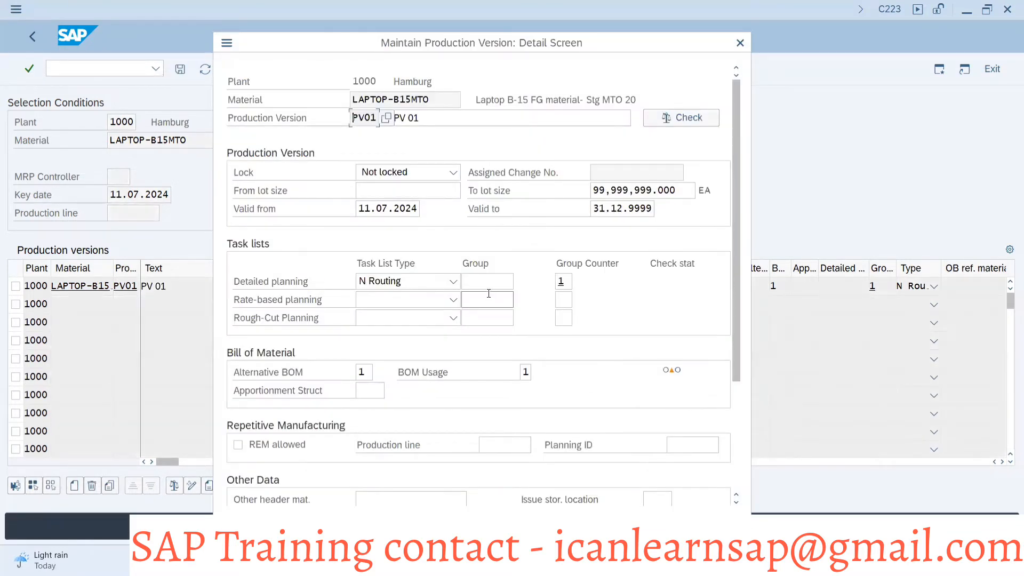
pyautogui.click(488, 284)
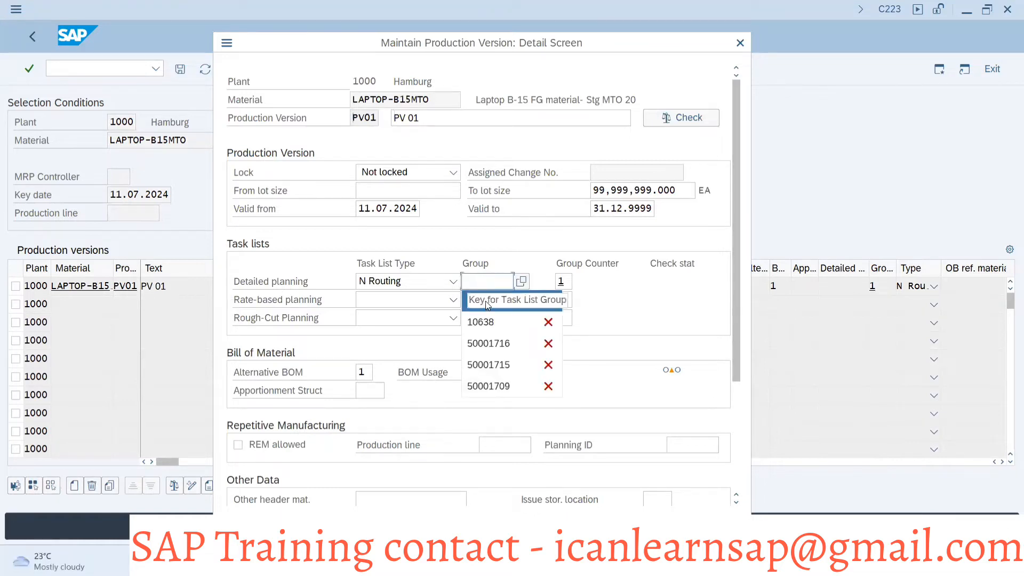
pyautogui.click(486, 300)
pyautogui.press('BackSpace')
pyautogui.write('4')
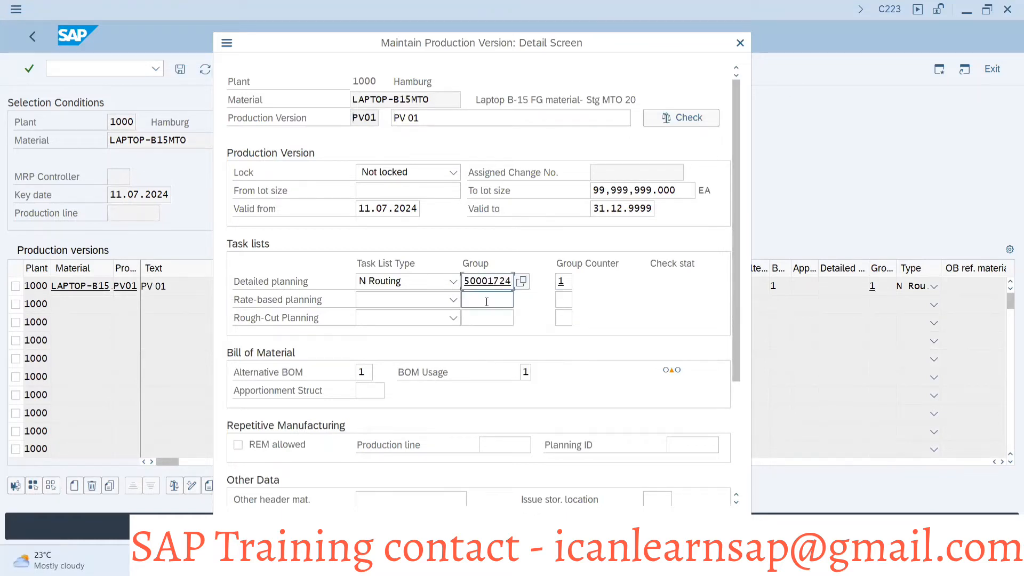
pyautogui.press('Return')
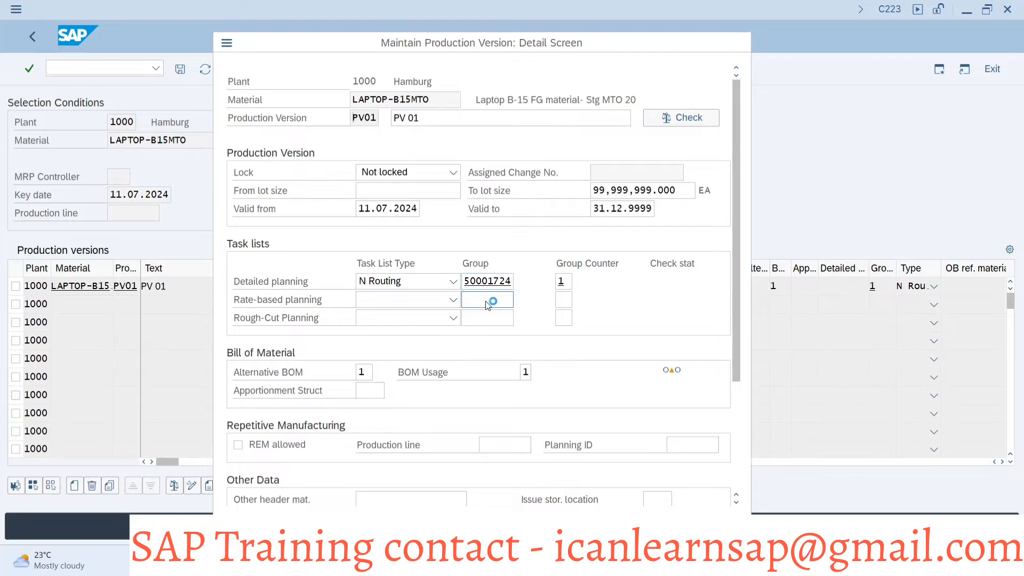
# Run the consistency check on production version PV01 and save the version
pyautogui.click(685, 118)
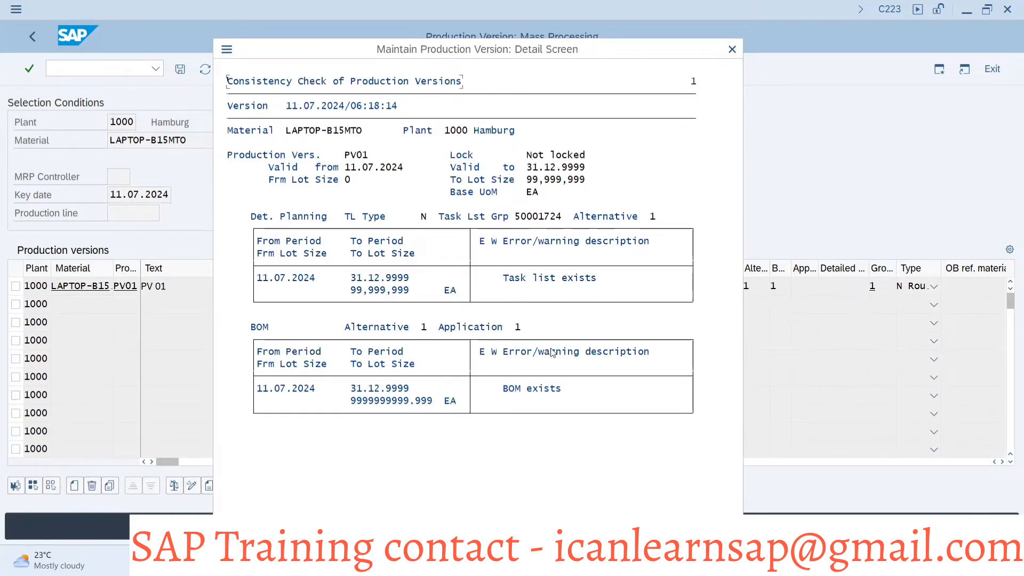
pyautogui.click(732, 51)
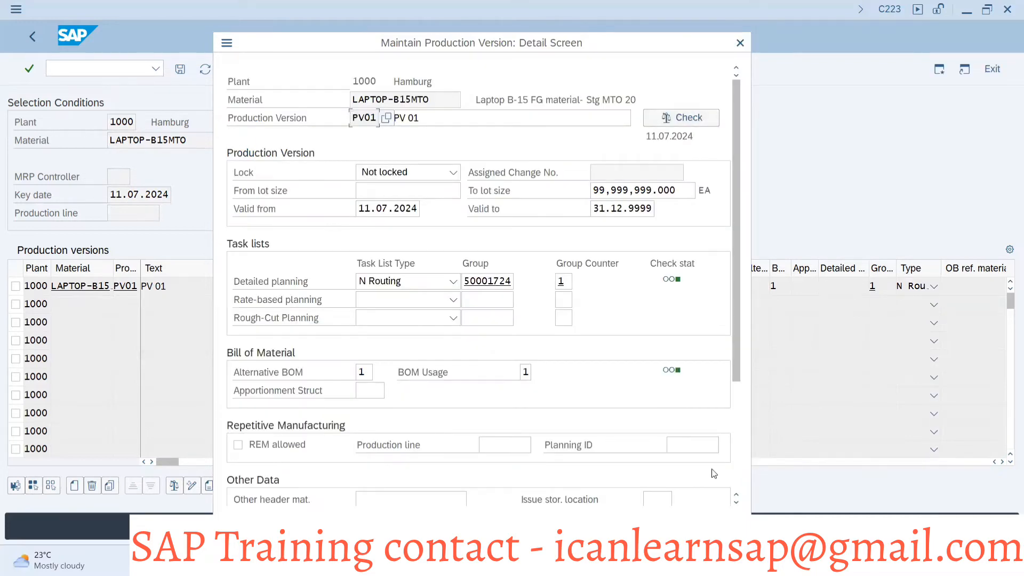
pyautogui.press('Return')
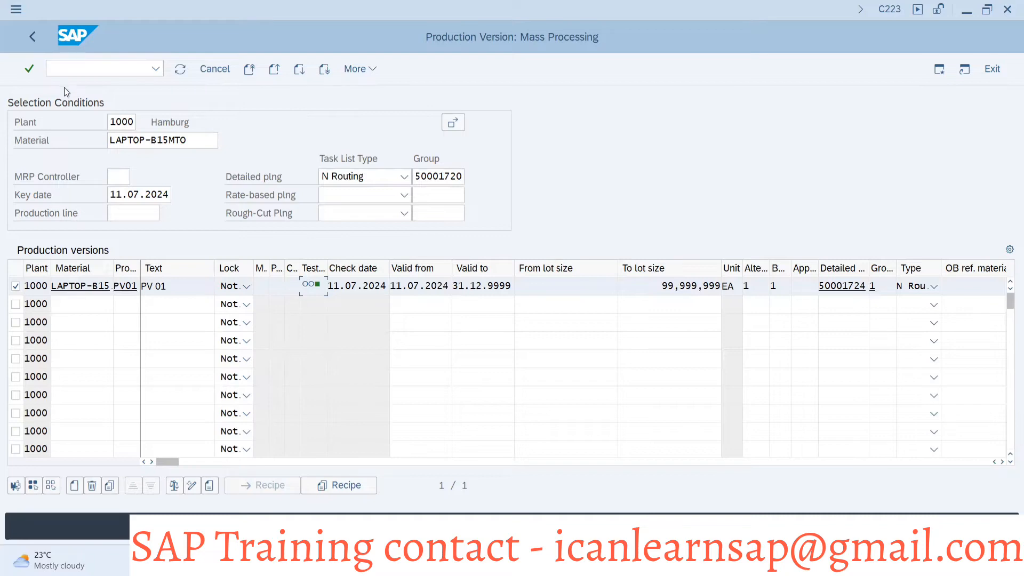
# Switch to the material display session and view the stock/requirements list (MD04) of LAPTOP-B15MTO in plant 1000
pyautogui.hotkey('alt', 'Tab')
pyautogui.hotkey('alt', 'Tab')
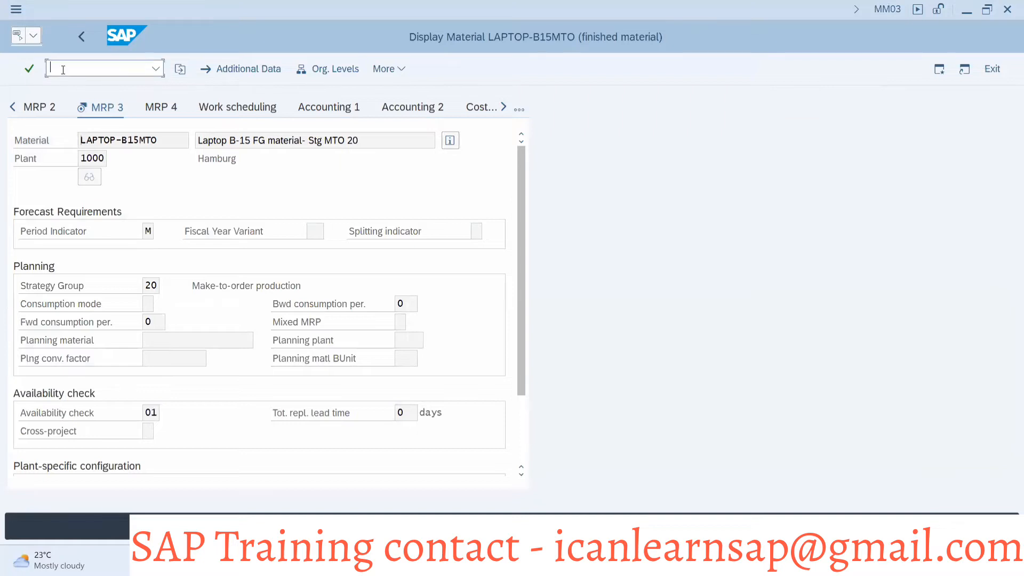
pyautogui.write('/nmd04')
pyautogui.press('Return')
pyautogui.press('Return')
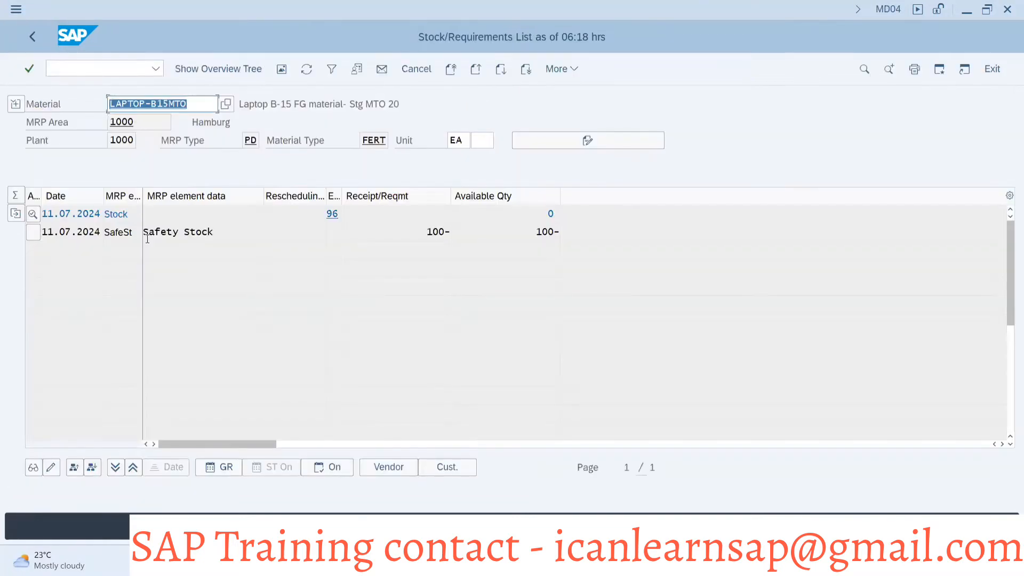
pyautogui.click(201, 102)
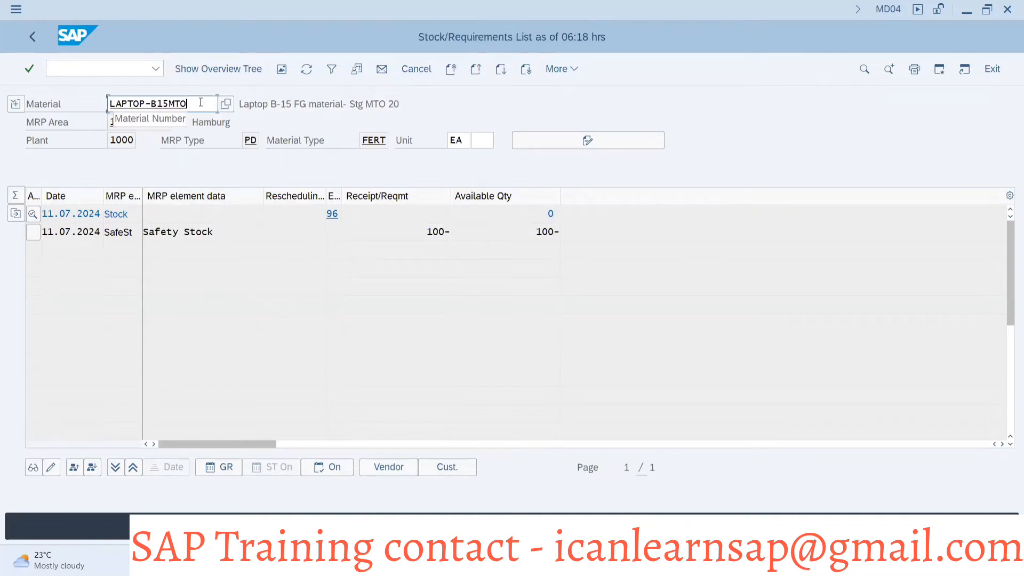
# Open material LAPTOP-B15MTO for change (MM02) with only the MRP 2 view selected
pyautogui.click(111, 65)
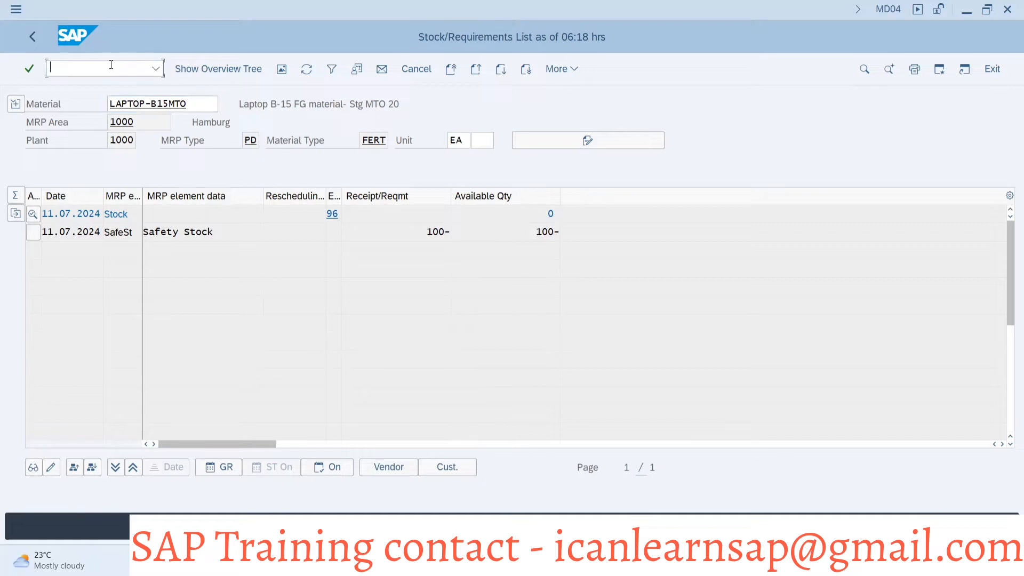
pyautogui.write('/nmm02')
pyautogui.press('Return')
pyautogui.press('Return')
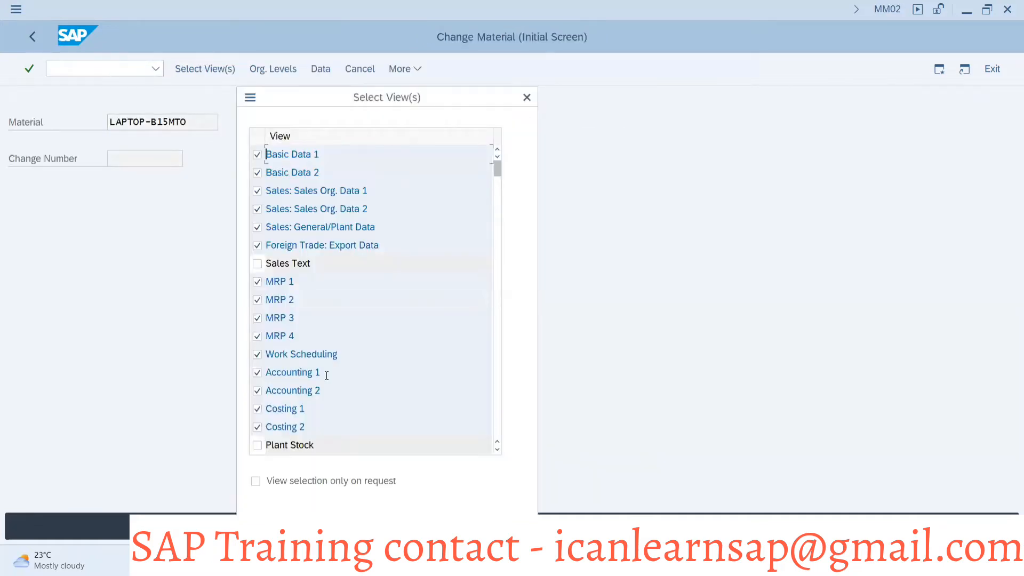
pyautogui.click(458, 527)
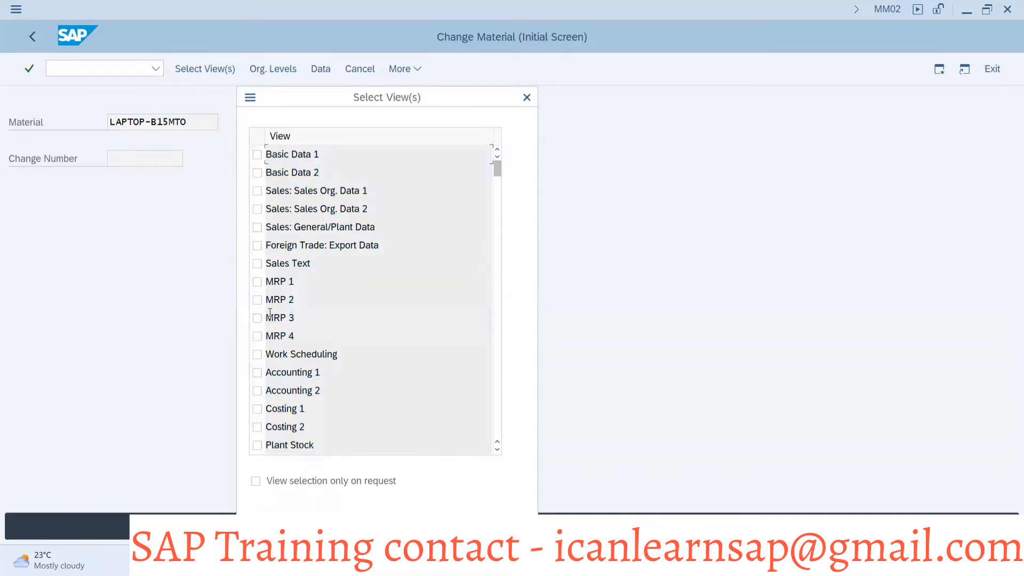
pyautogui.click(269, 304)
pyautogui.press('Return')
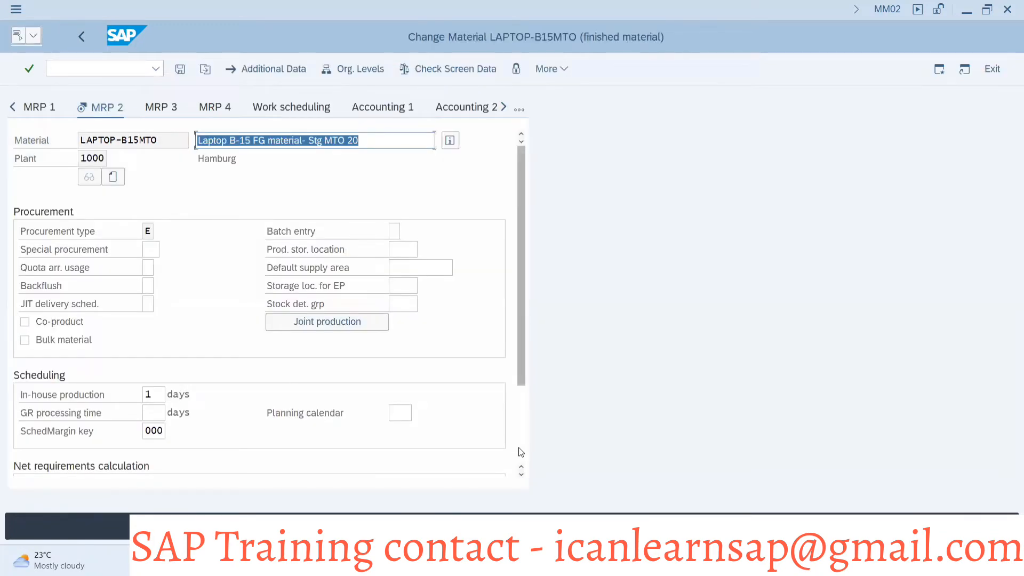
# Clear the safety stock in the net requirements calculation of LAPTOP-B15MTO and save the material
pyautogui.scroll(-2, 521, 452)
pyautogui.click(206, 377)
pyautogui.press('BackSpace')
pyautogui.press('BackSpace')
pyautogui.press('BackSpace')
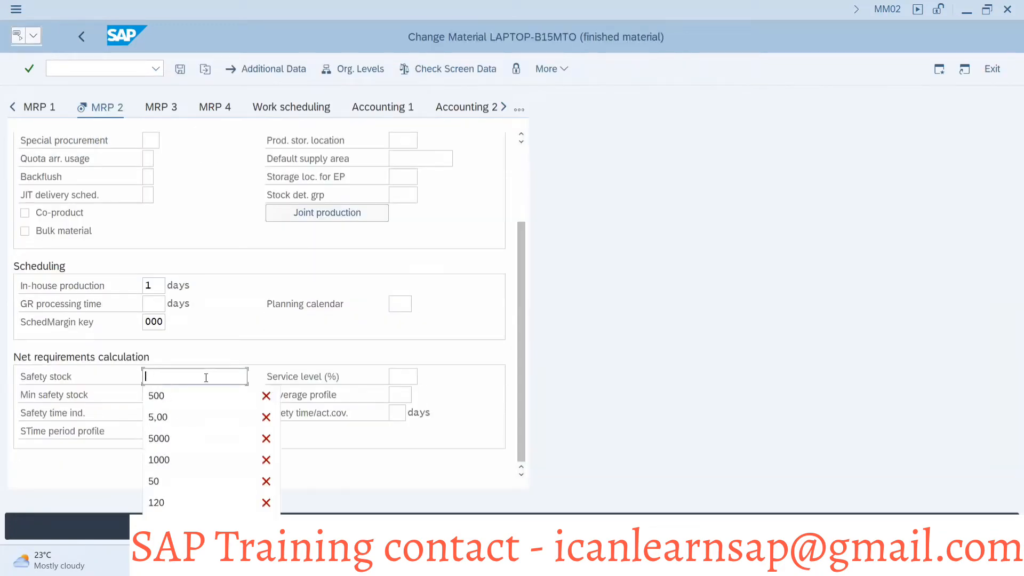
pyautogui.click(185, 69)
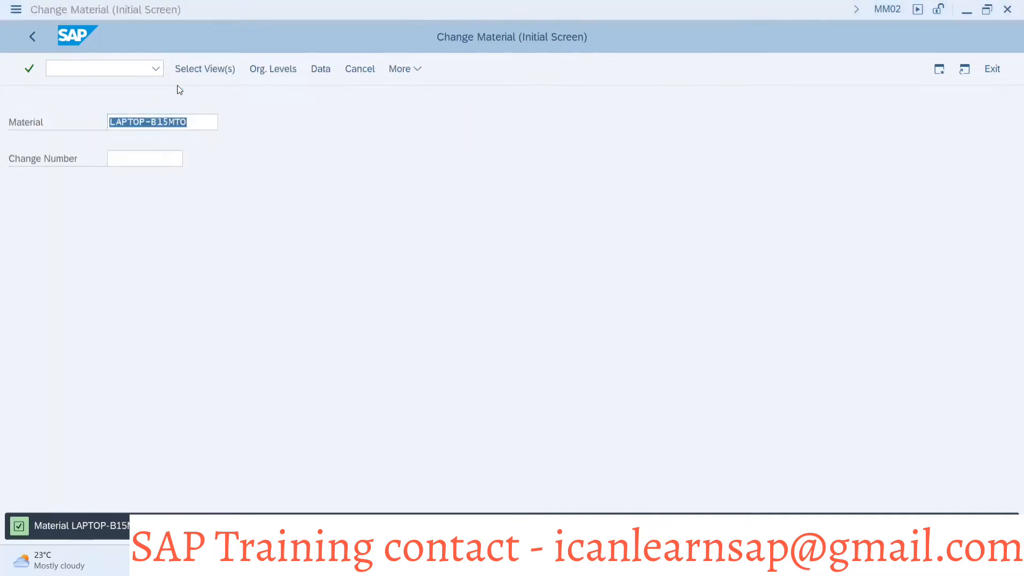
# Switch to the production version session and view the stock/requirements list (MD04) of LAPTOP-B15MTO, selecting the material number
pyautogui.hotkey('alt', 'Tab')
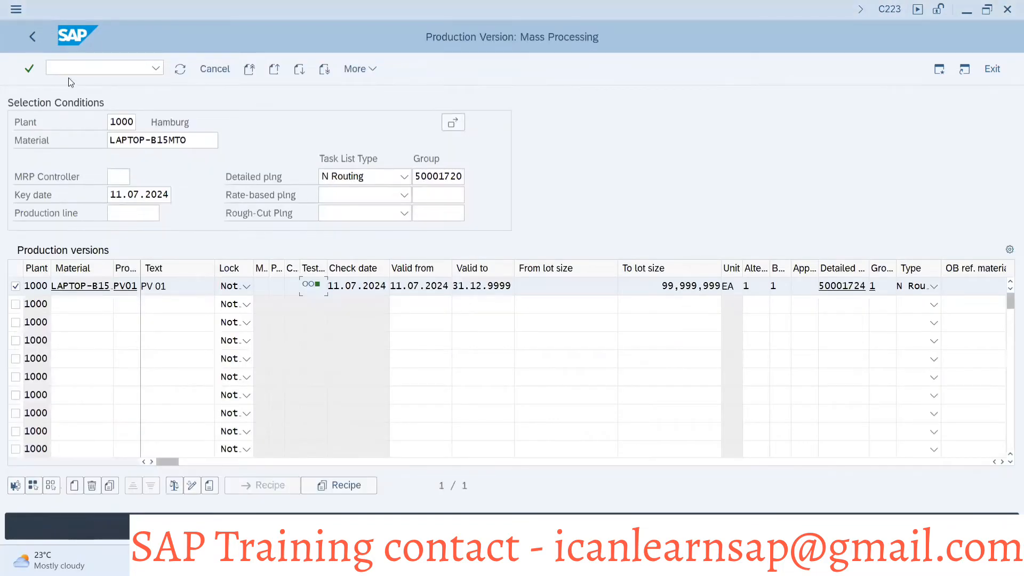
pyautogui.write('/nmd0')
pyautogui.press('Return')
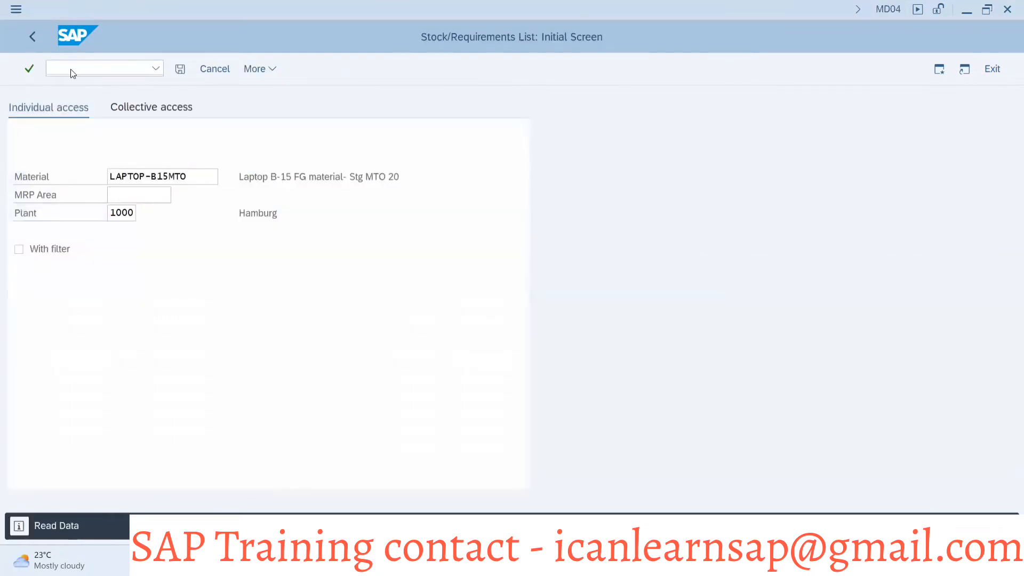
pyautogui.press('Return')
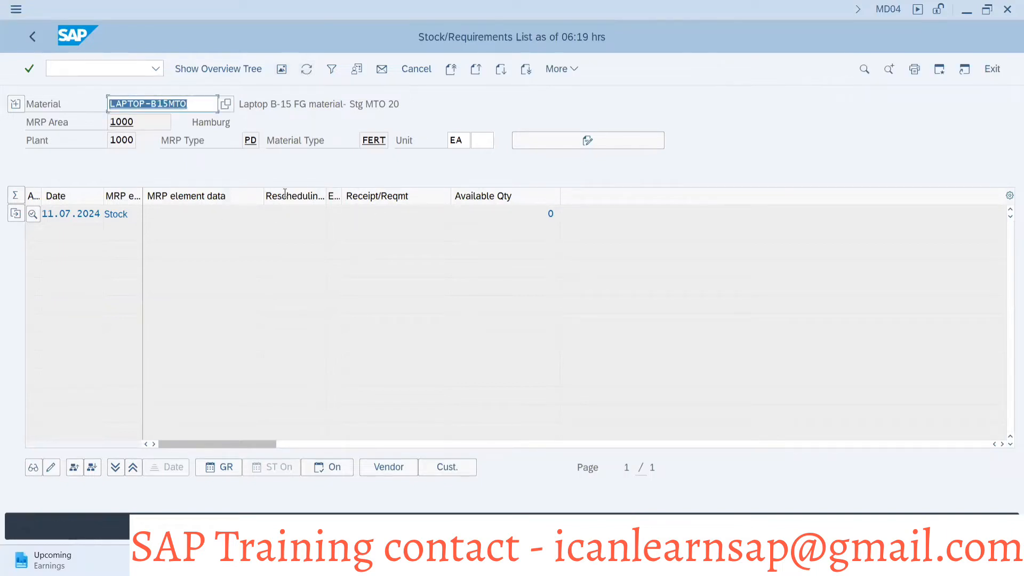
pyautogui.click(198, 109)
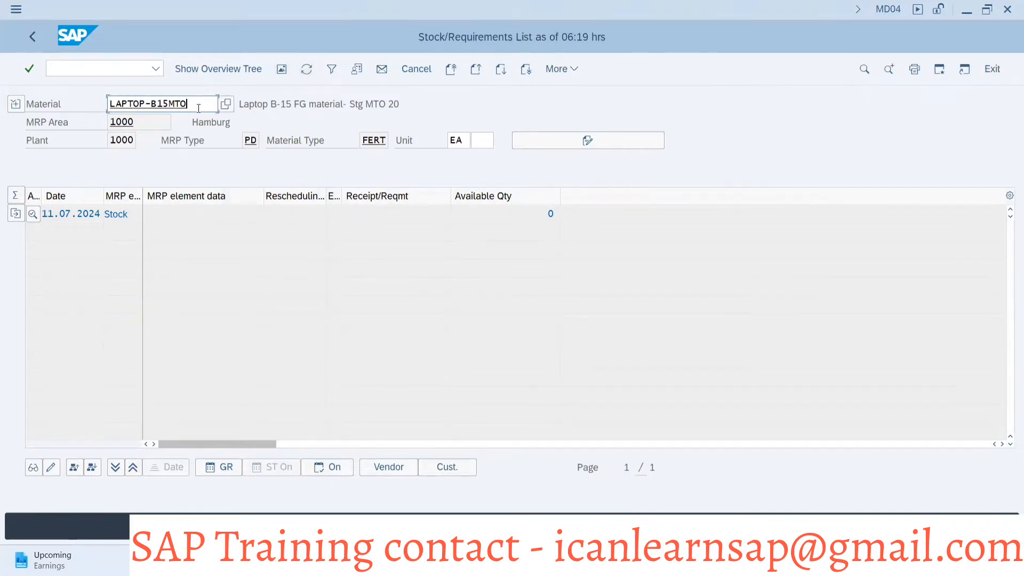
pyautogui.doubleClick(198, 109)
# Switch to the routing session and start creating a sales order (VA01) with order type OR
pyautogui.hotkey('alt', 'Tab')
pyautogui.hotkey('alt', 'Tab')
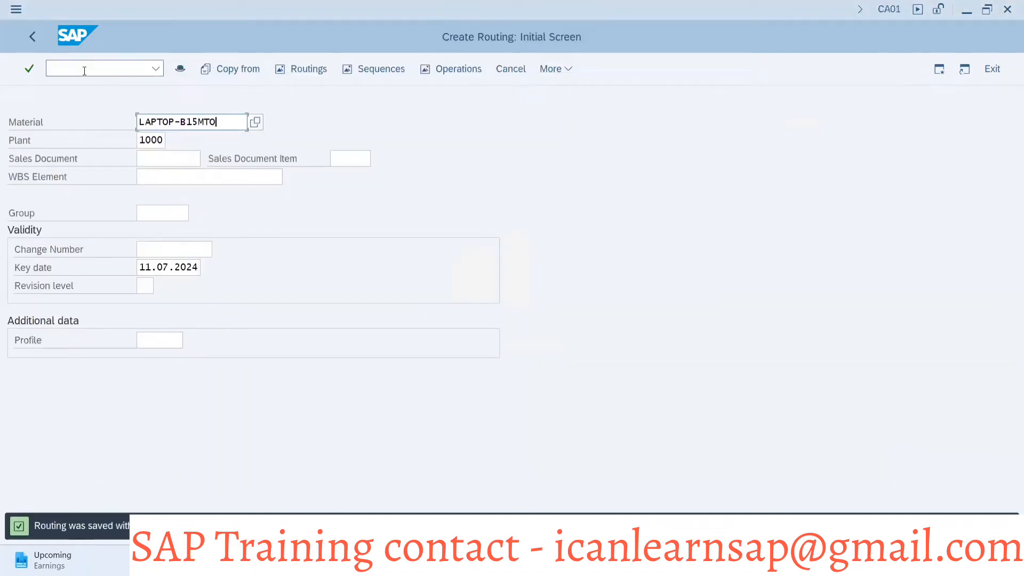
pyautogui.click(85, 71)
pyautogui.write('/nca01')
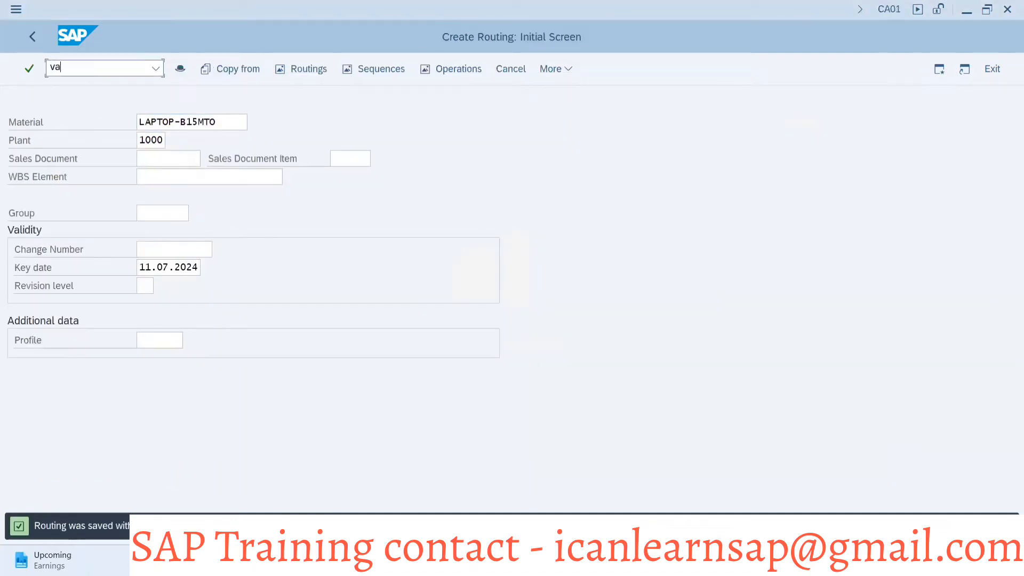
pyautogui.press('Return')
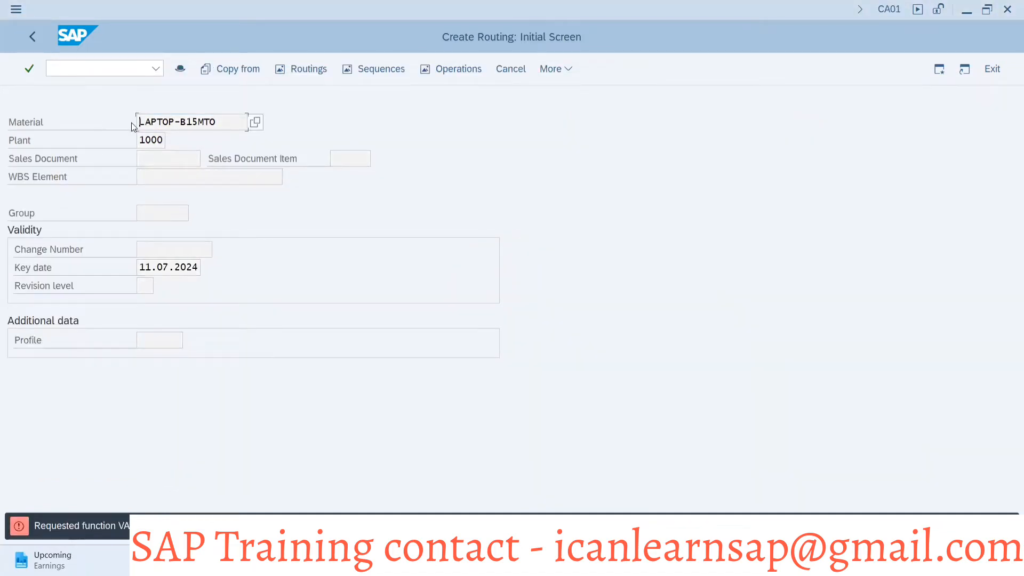
pyautogui.click(84, 68)
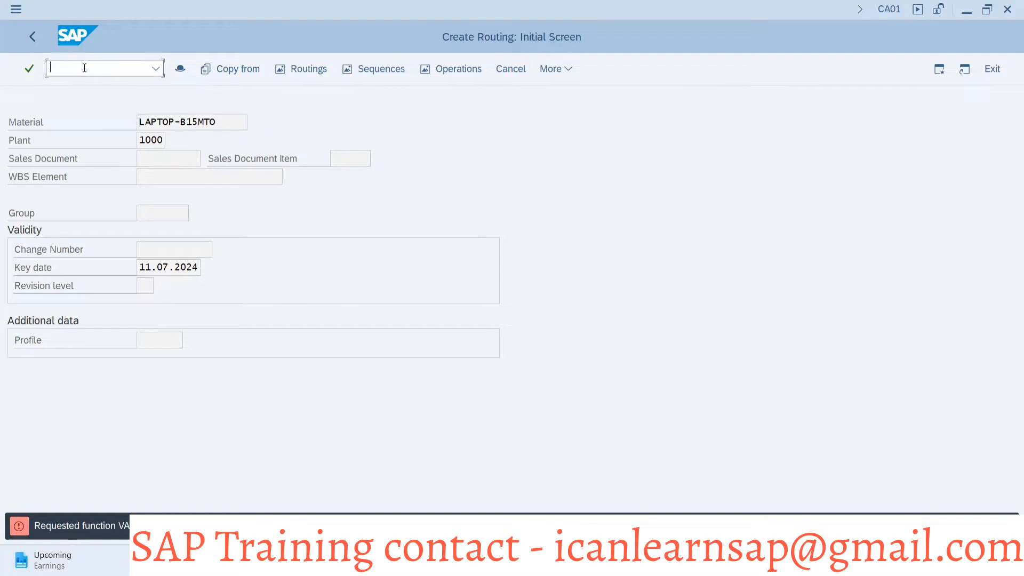
pyautogui.write('/nva01')
pyautogui.press('Return')
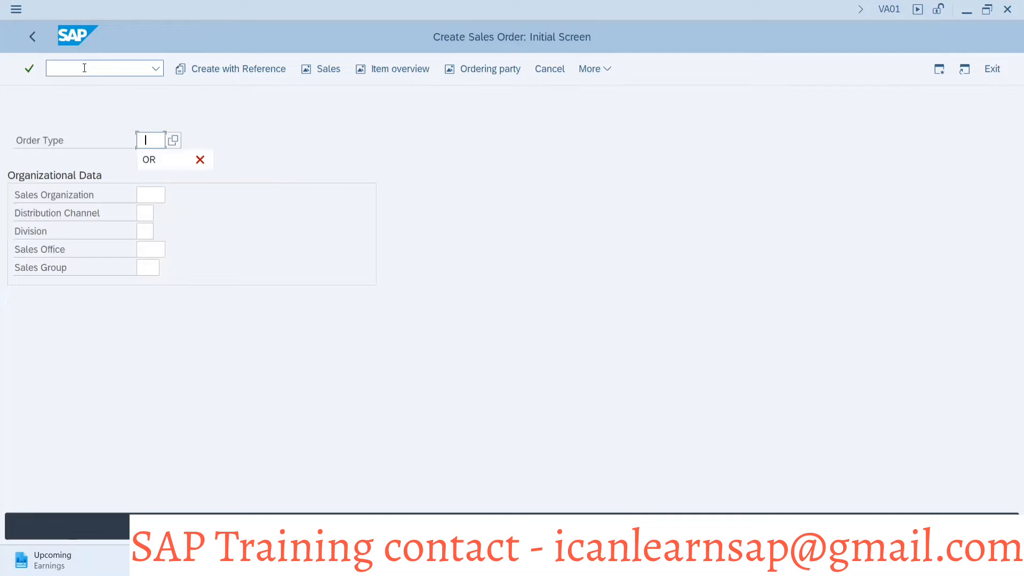
pyautogui.click(157, 162)
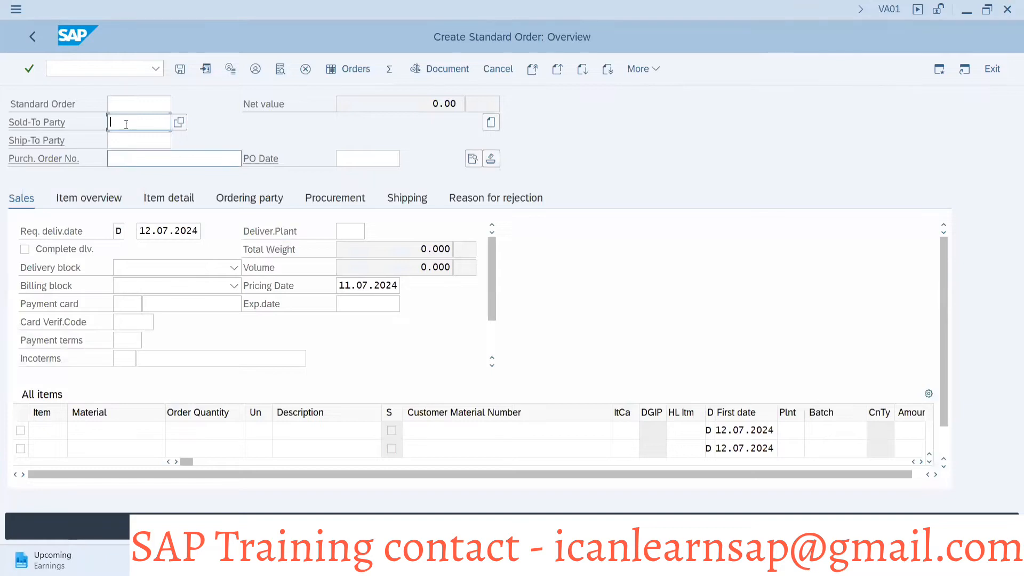
# Enter the same customer number as the sold-to party and ship-to party of the standard order
pyautogui.click(126, 124)
pyautogui.click(126, 145)
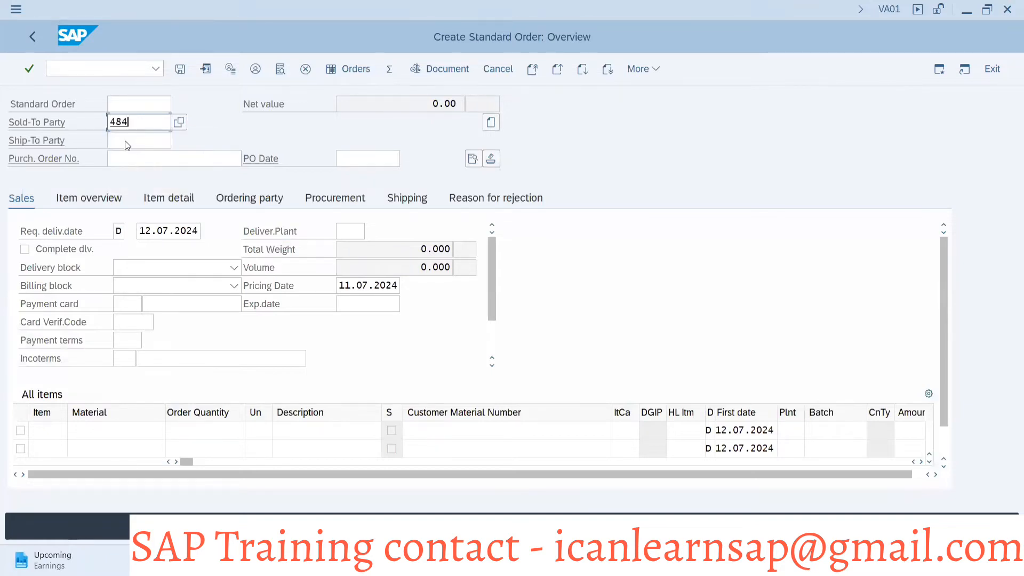
pyautogui.click(128, 140)
pyautogui.click(122, 166)
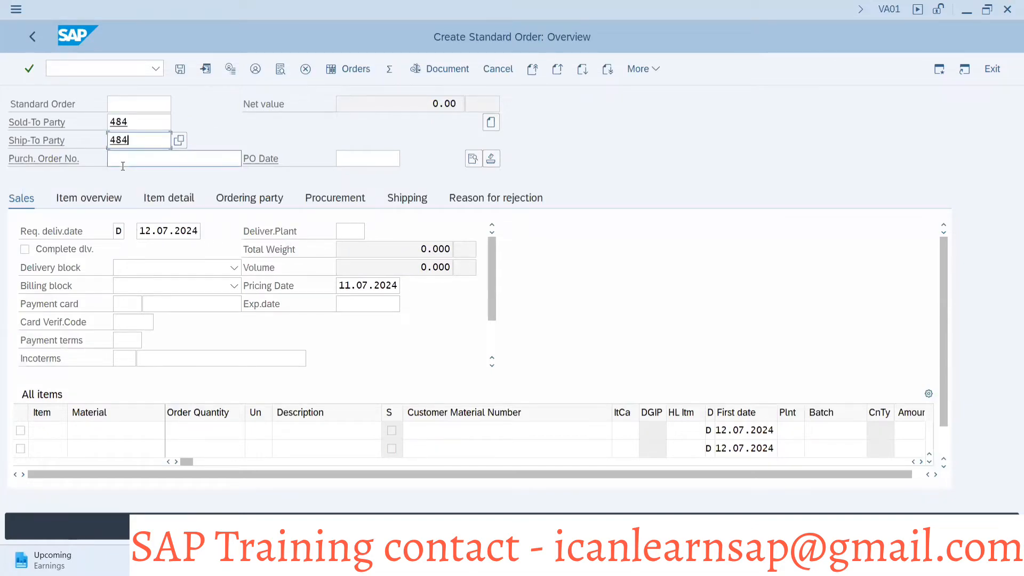
# Add an order item for material LAPTOP-B15MTO with order quantity 1500 and plant 1000
pyautogui.click(113, 430)
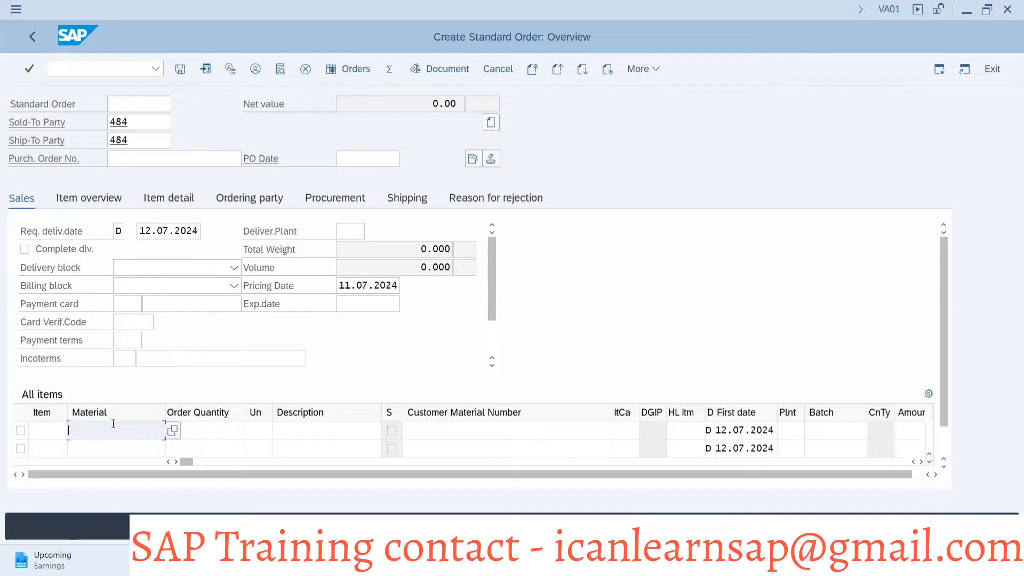
pyautogui.write('LAPTOP-B15MTO')
pyautogui.click(219, 429)
pyautogui.write('1000')
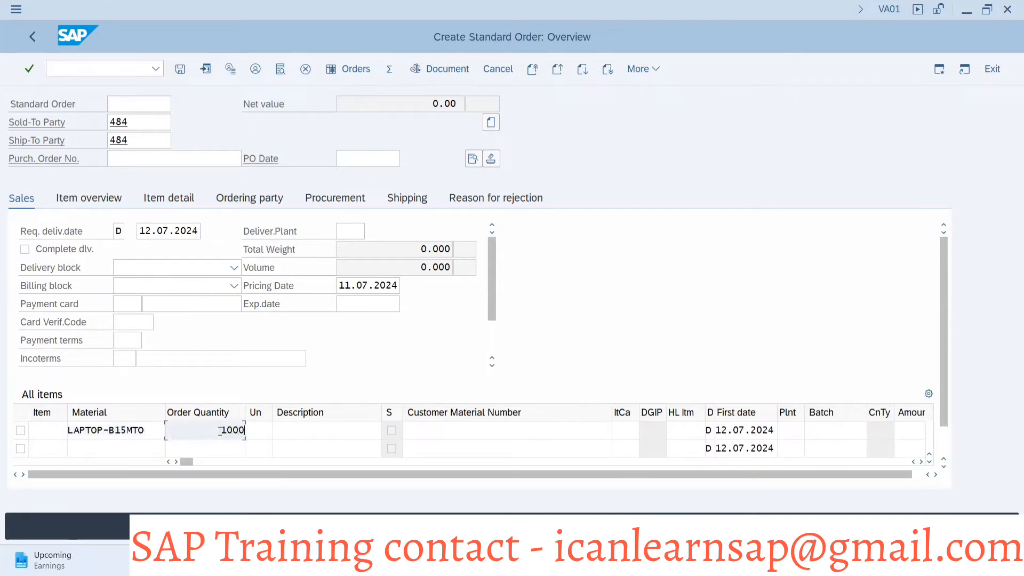
pyautogui.click(787, 432)
pyautogui.write('1000')
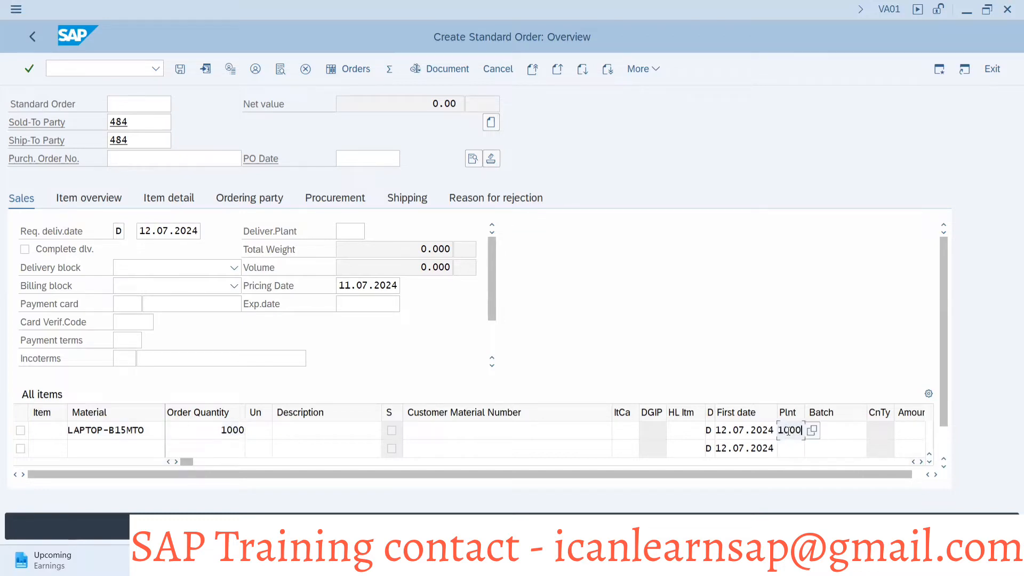
pyautogui.click(230, 429)
pyautogui.press('Delete')
pyautogui.write('5')
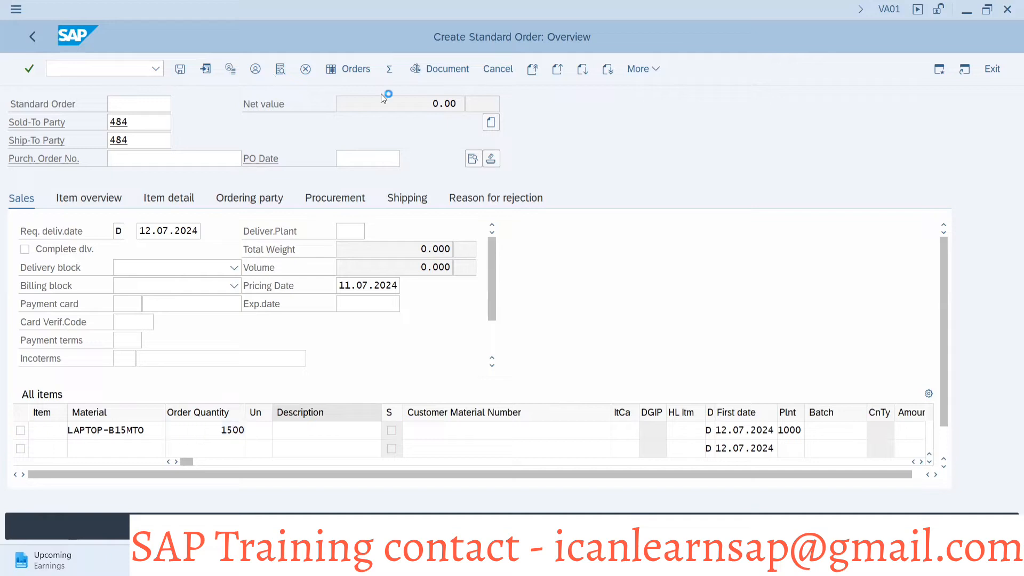
# Choose sales area 3020/30/00 (USA Denver, Internet Sales, Cross-division) for the 1500-piece order and accept complete delivery in the availability control
pyautogui.press('Return')
pyautogui.press('Escape')
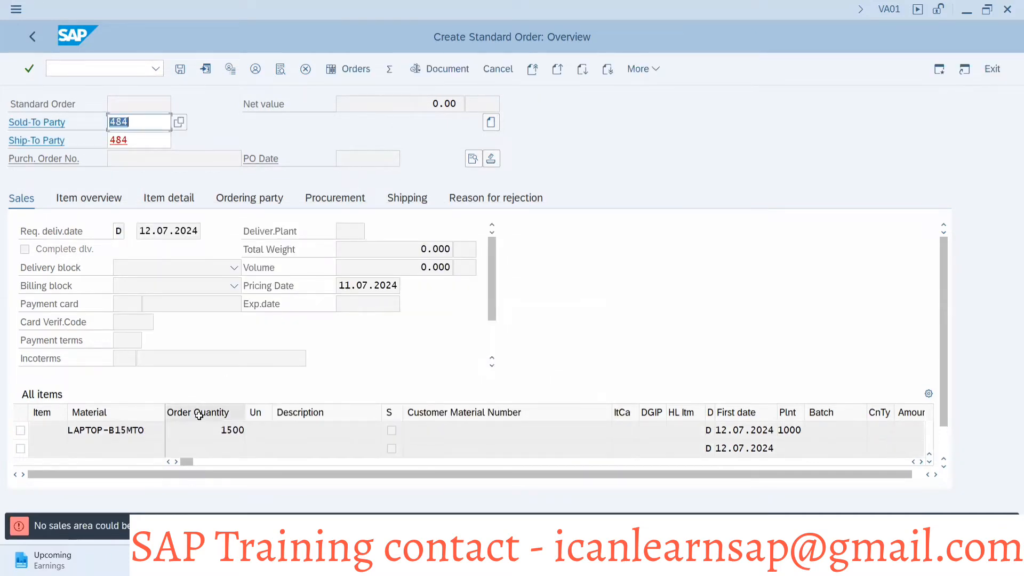
pyautogui.press('Return')
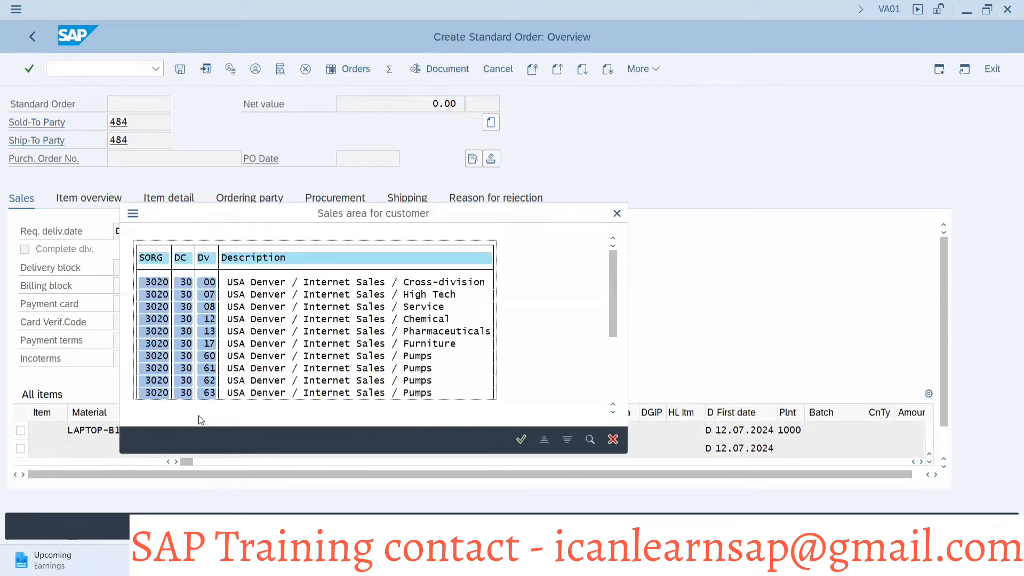
pyautogui.click(183, 285)
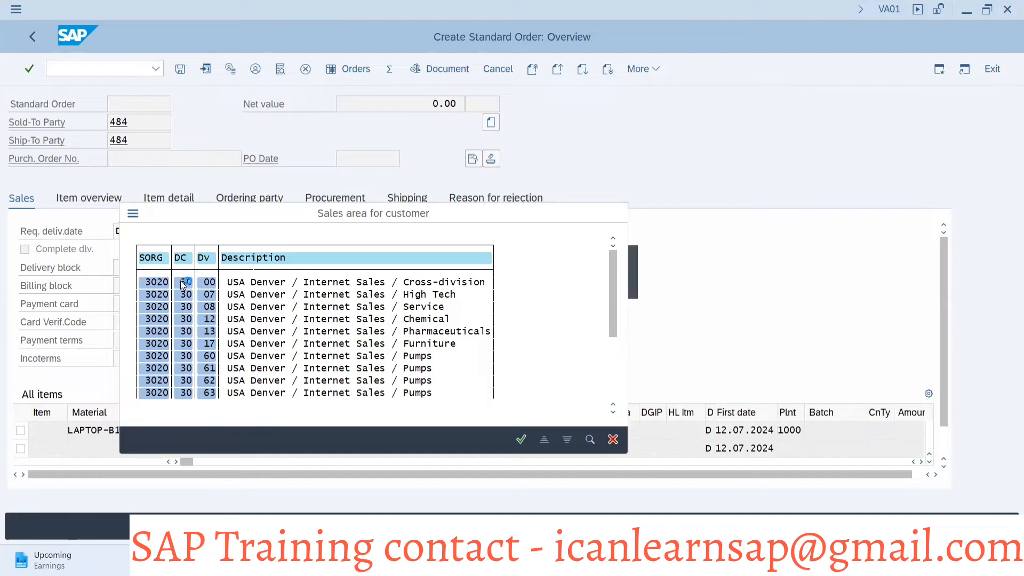
pyautogui.click(523, 439)
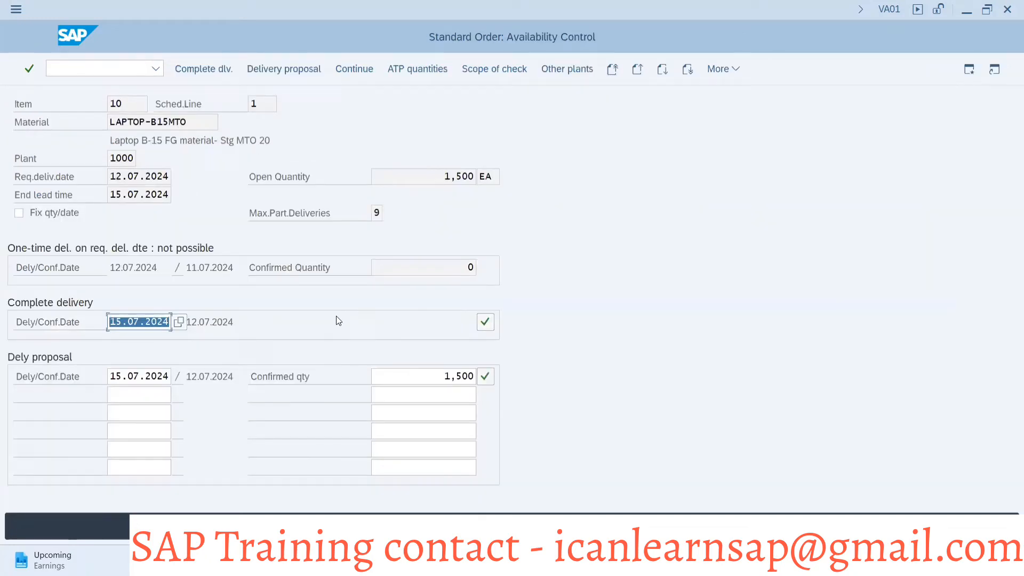
pyautogui.click(192, 67)
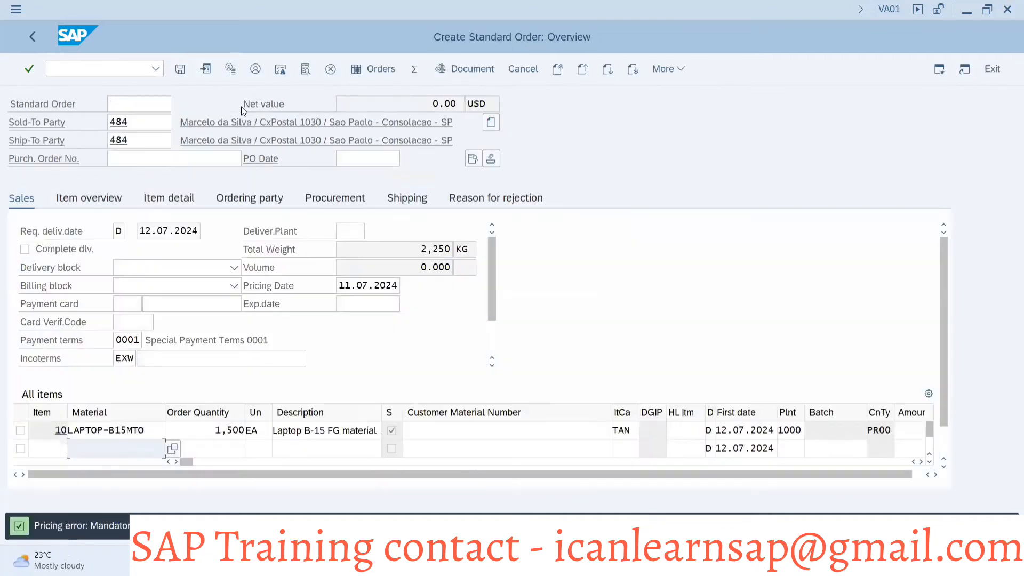
# Try to save the order, choose to edit the incomplete document, and open the missing pricing data from the incompletion log
pyautogui.click(181, 69)
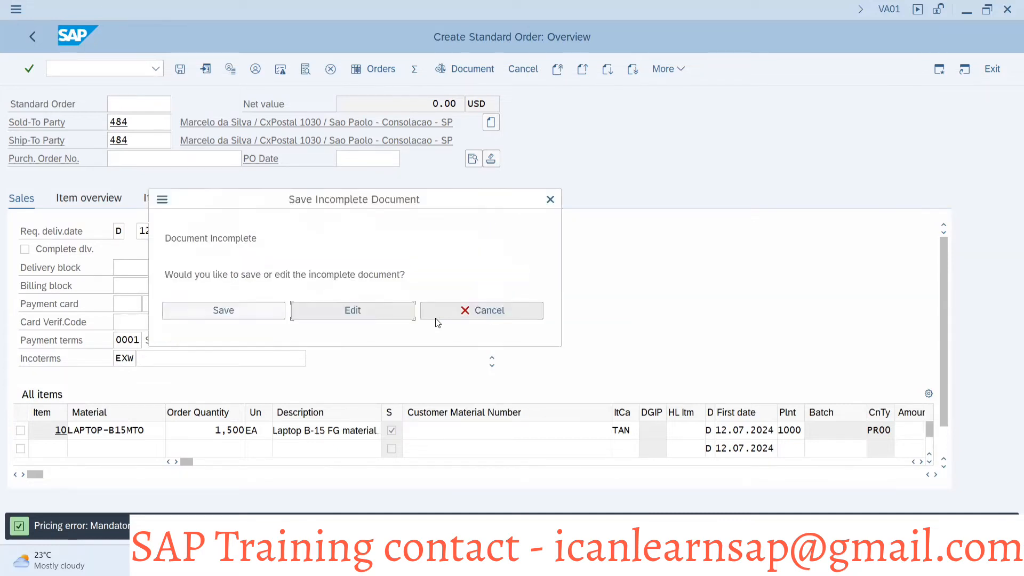
pyautogui.click(317, 309)
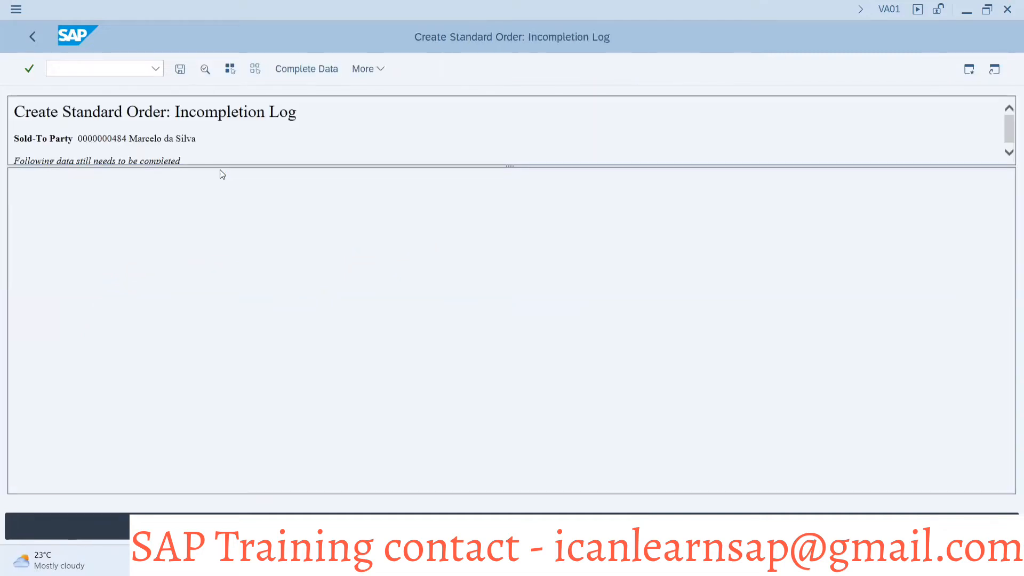
pyautogui.doubleClick(138, 197)
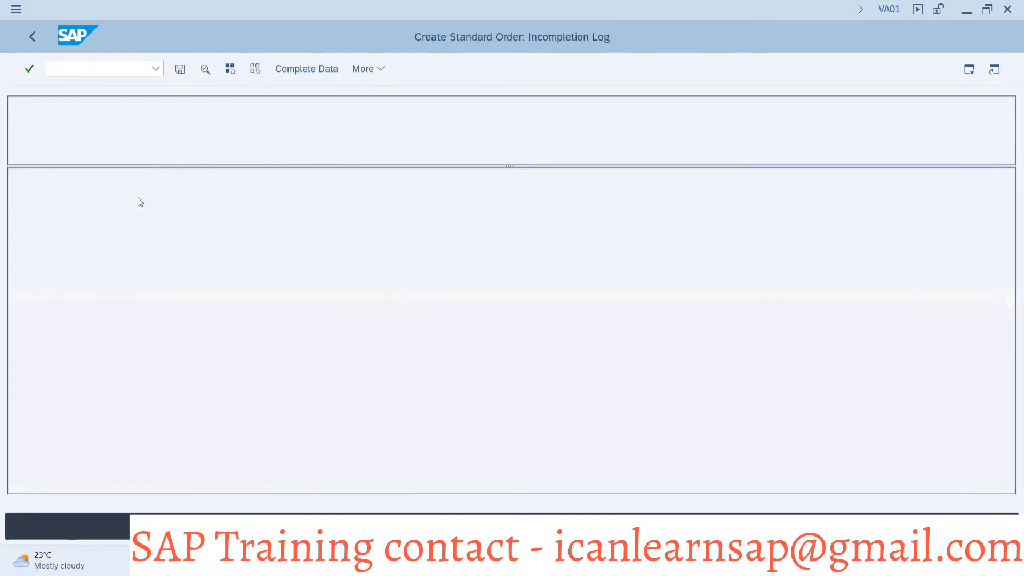
pyautogui.click(301, 75)
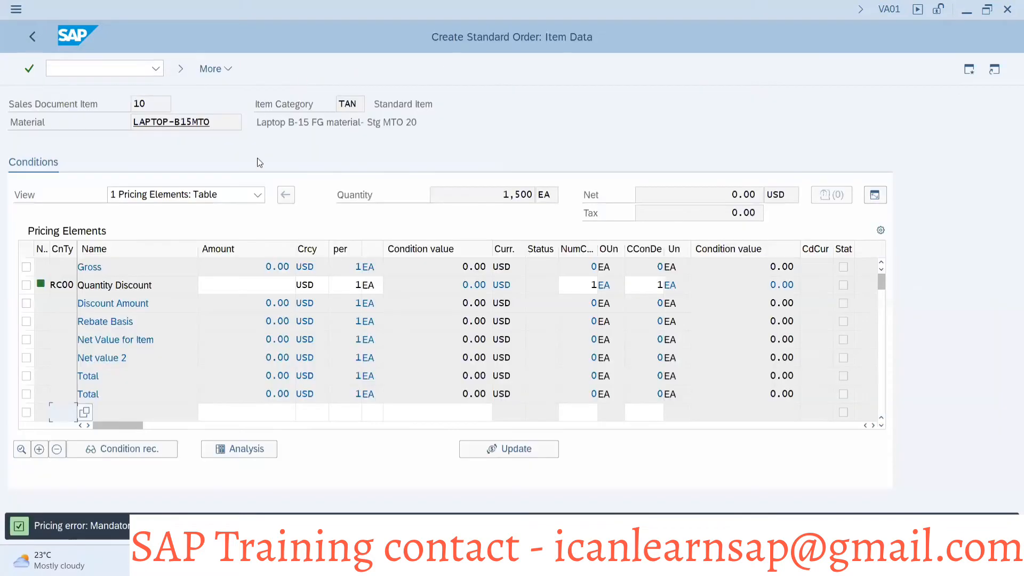
# Add condition type PI01 with amount 100 and set the RC00 quantity discount to 100 in the item's pricing elements
pyautogui.write('pi01')
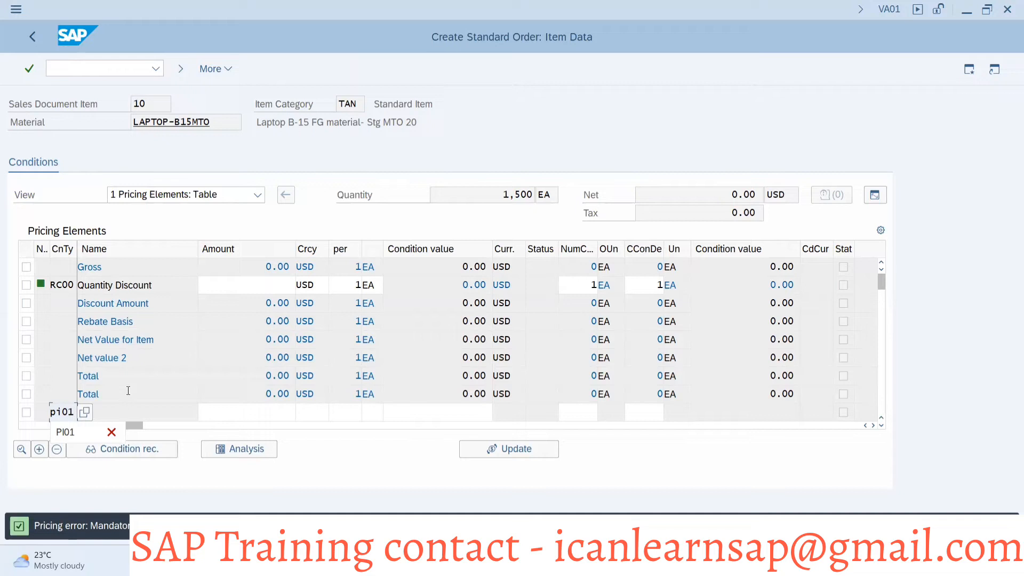
pyautogui.click(272, 412)
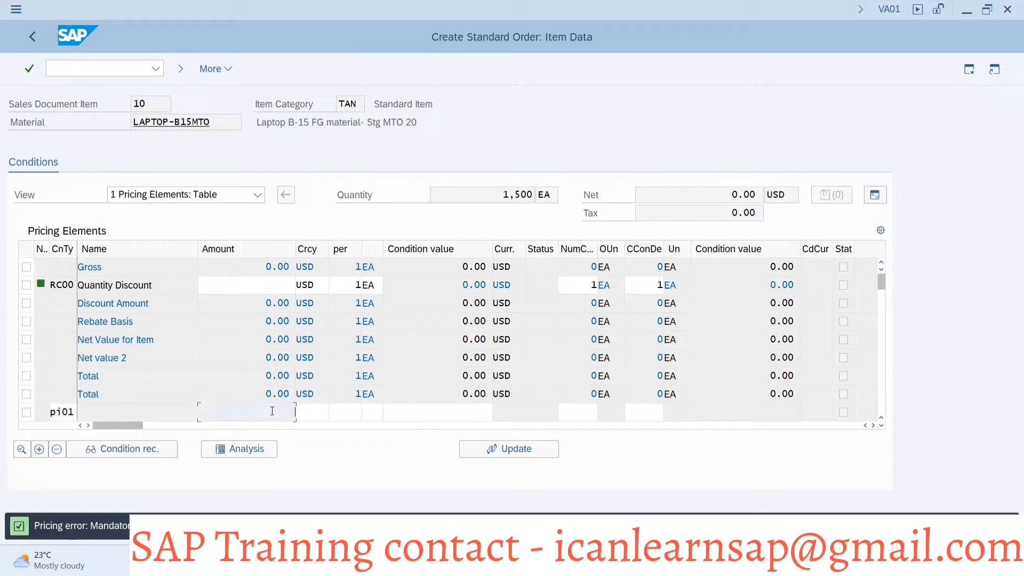
pyautogui.write('100')
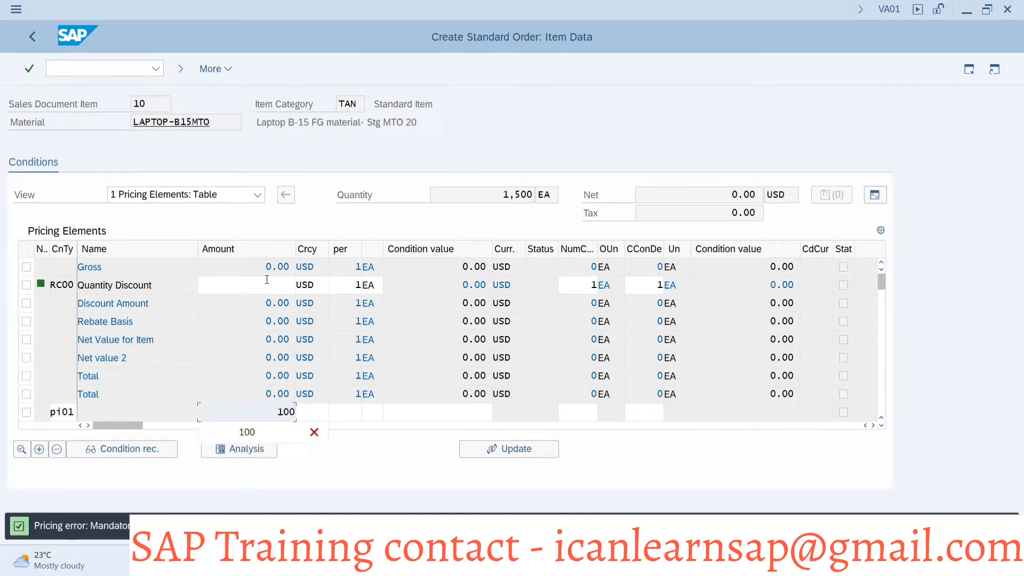
pyautogui.click(267, 279)
pyautogui.write('100')
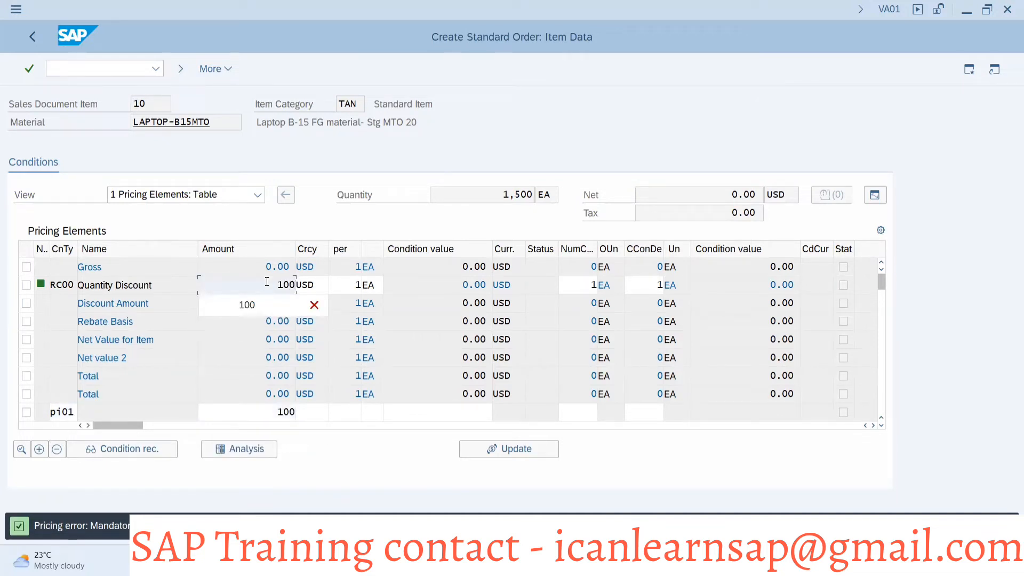
pyautogui.press('Return')
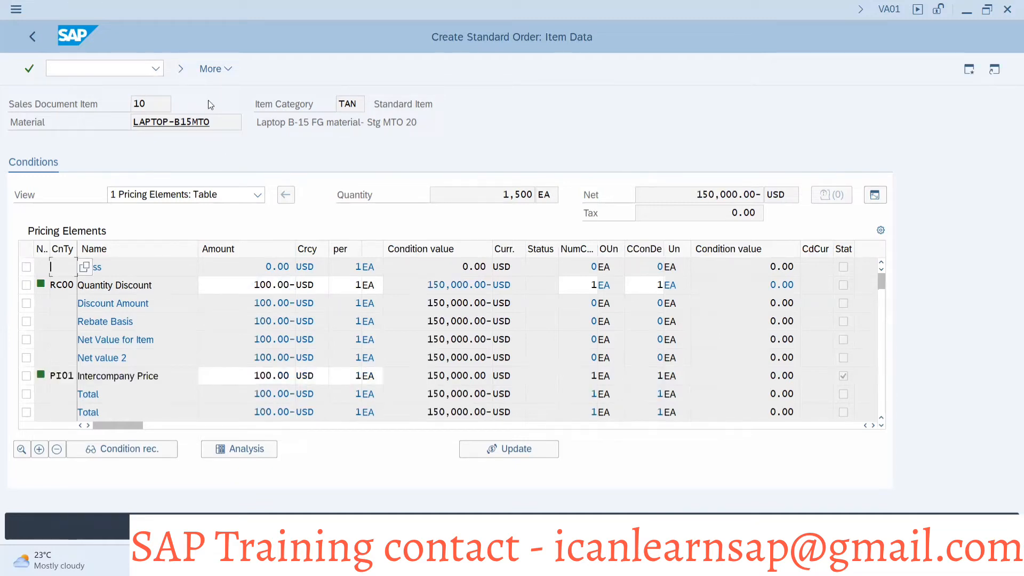
# Run the incompletion check from the item's conditions screen and save the standard order
pyautogui.click(218, 71)
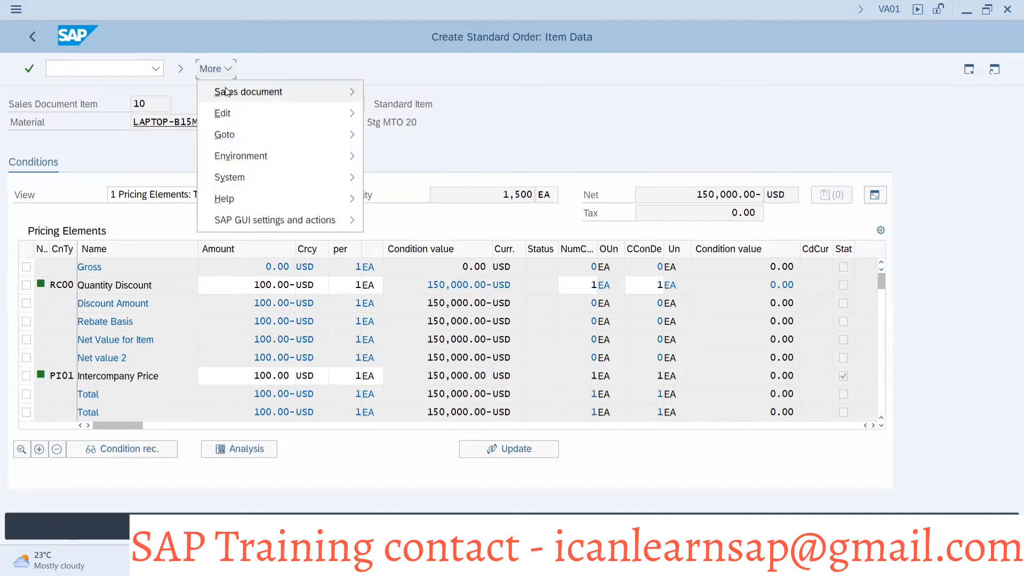
pyautogui.moveTo(248, 92)
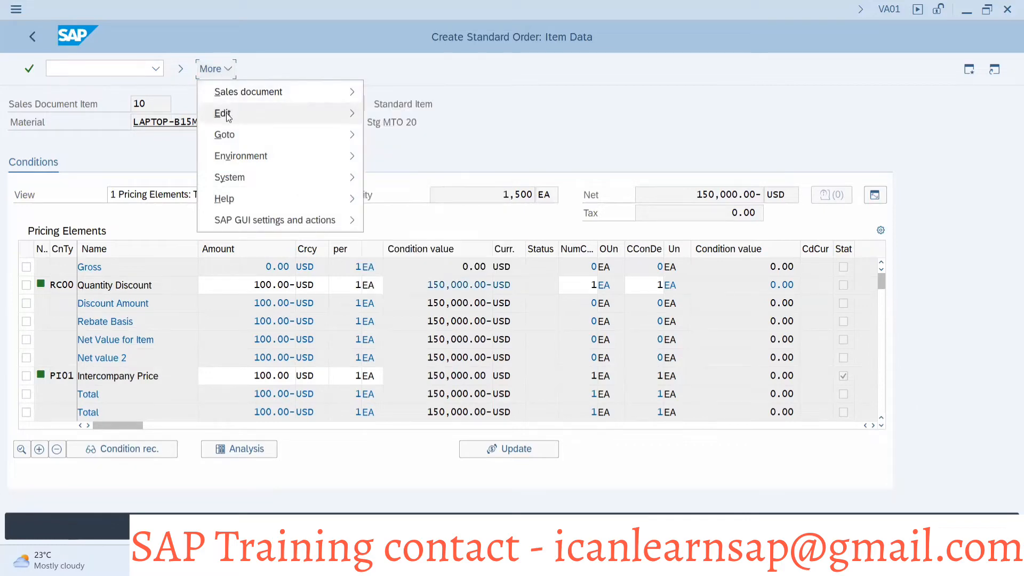
pyautogui.moveTo(230, 114)
pyautogui.click(385, 113)
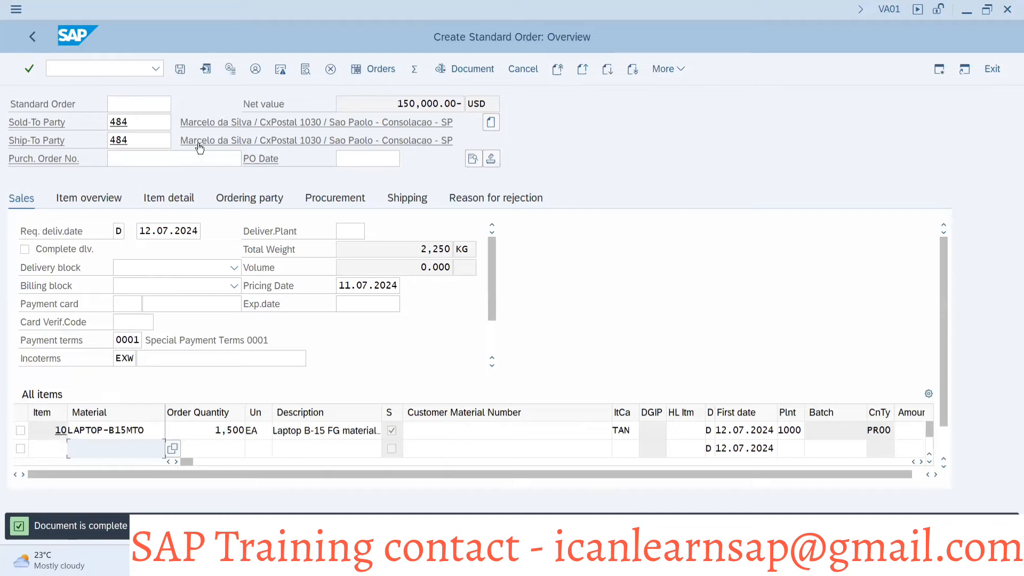
pyautogui.click(179, 69)
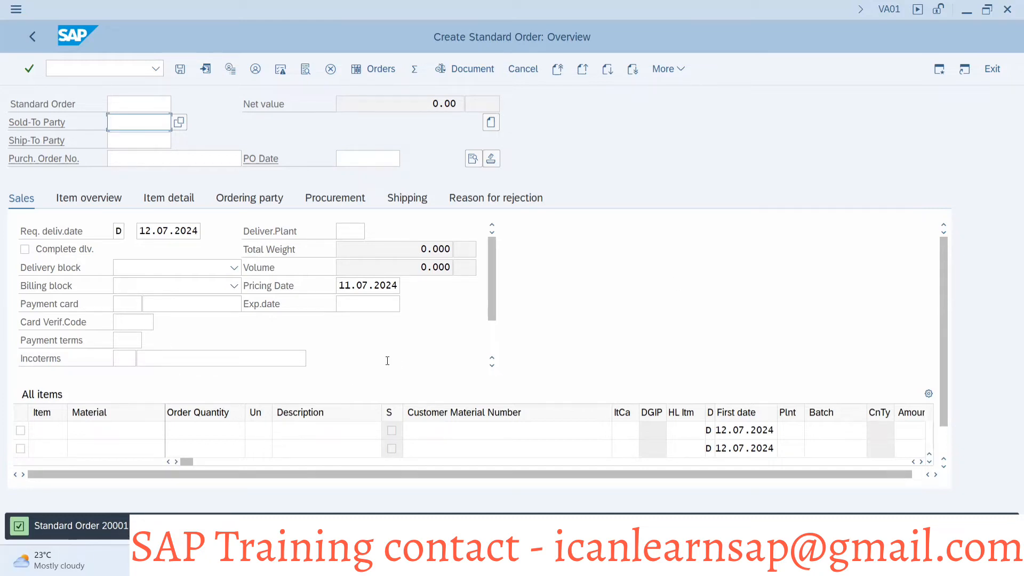
# Refresh the stock/requirements list of LAPTOP-B15MTO in the MD04 session, and return to the sales order session
pyautogui.hotkey('alt', 'Tab')
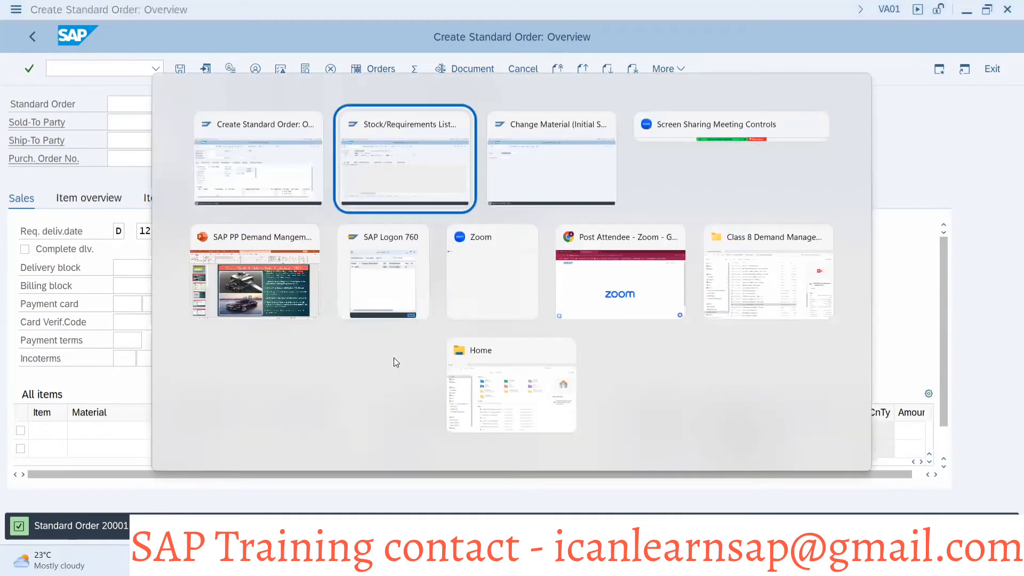
pyautogui.click(306, 72)
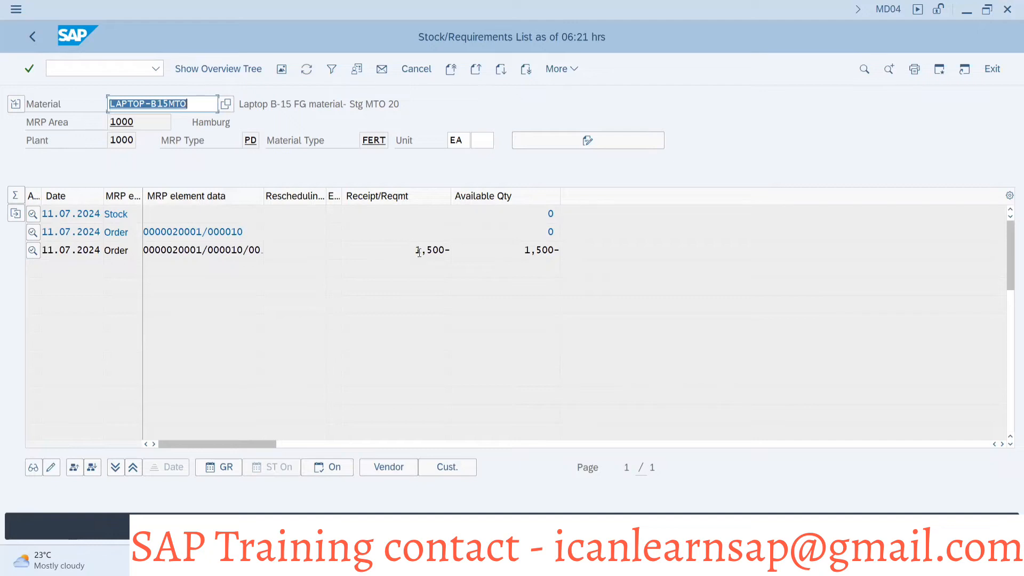
pyautogui.hotkey('alt', 'Tab')
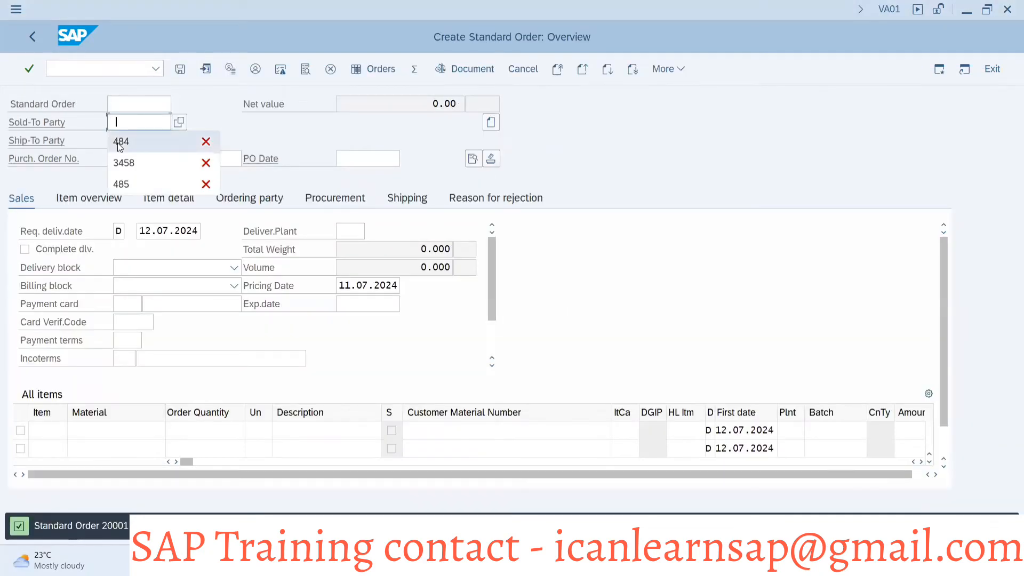
# Enter the same customer number as before for the sold-to party and ship-to party of a second standard order
pyautogui.click(119, 143)
pyautogui.click(119, 142)
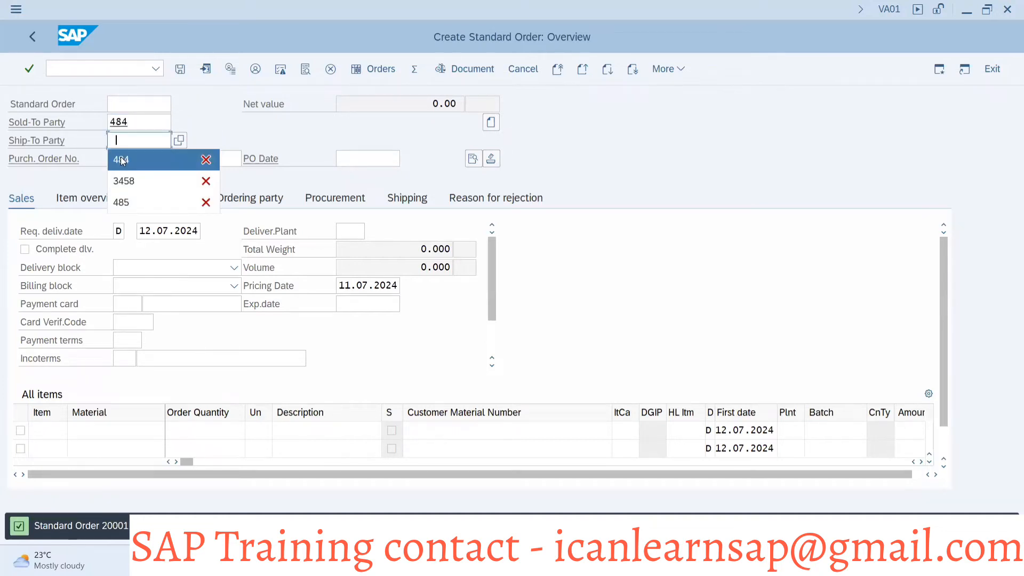
pyautogui.click(122, 159)
# Add an item for LAPTOP-B15MTO with order quantity 2500 and plant 1000 to the second order
pyautogui.click(107, 430)
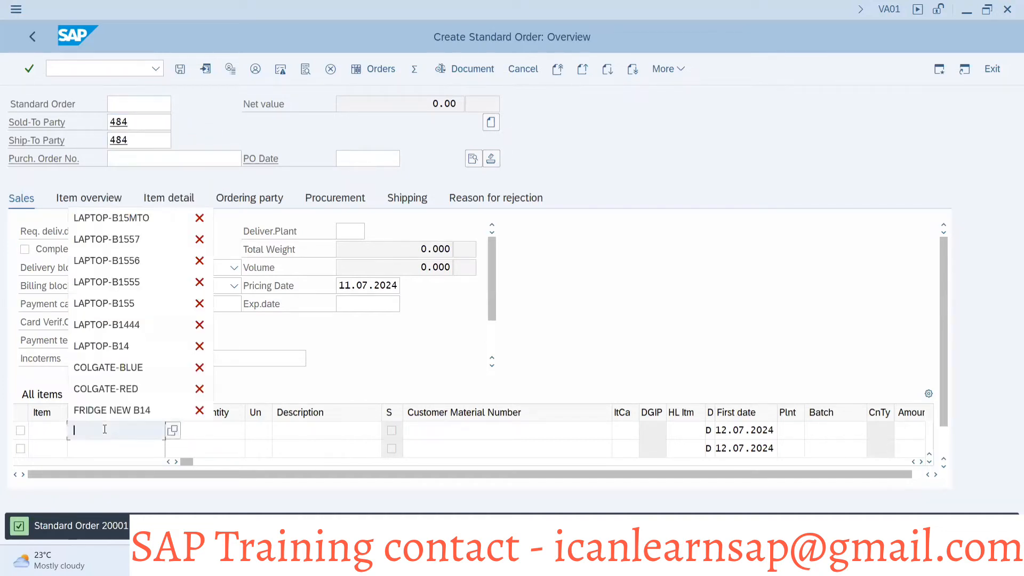
pyautogui.click(155, 223)
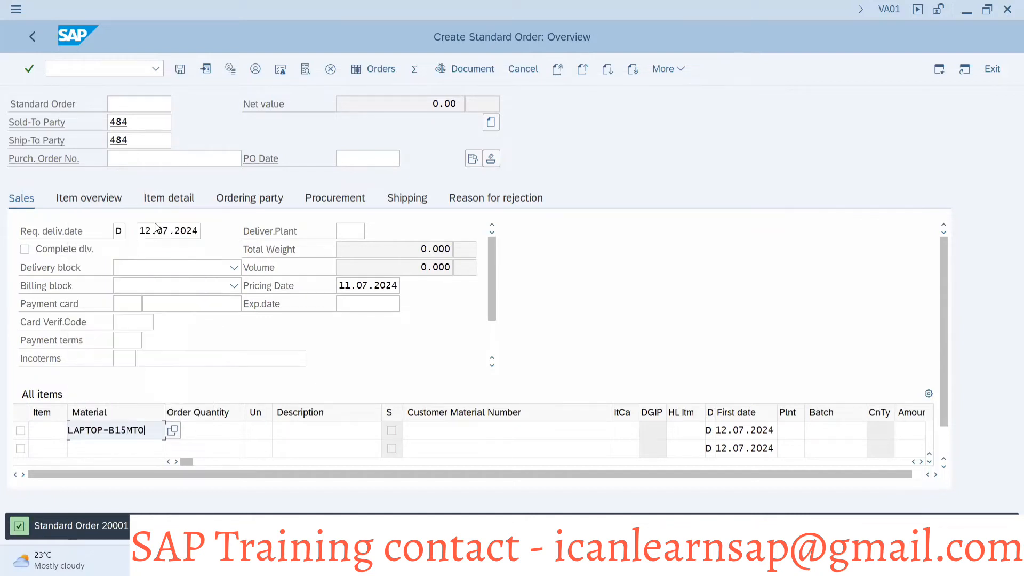
pyautogui.click(211, 429)
pyautogui.write('2')
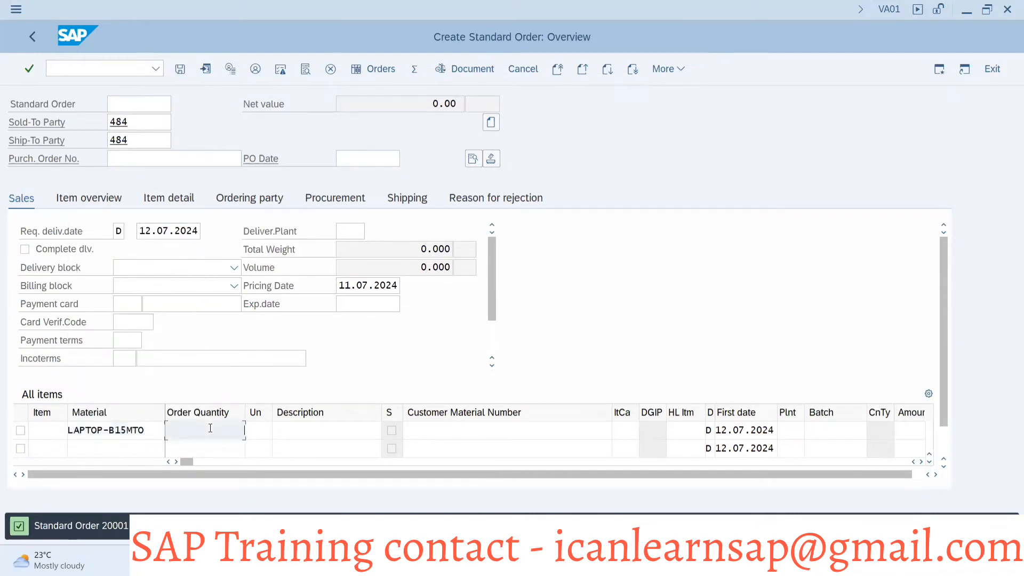
pyautogui.write('5000')
pyautogui.press('BackSpace')
pyautogui.click(792, 430)
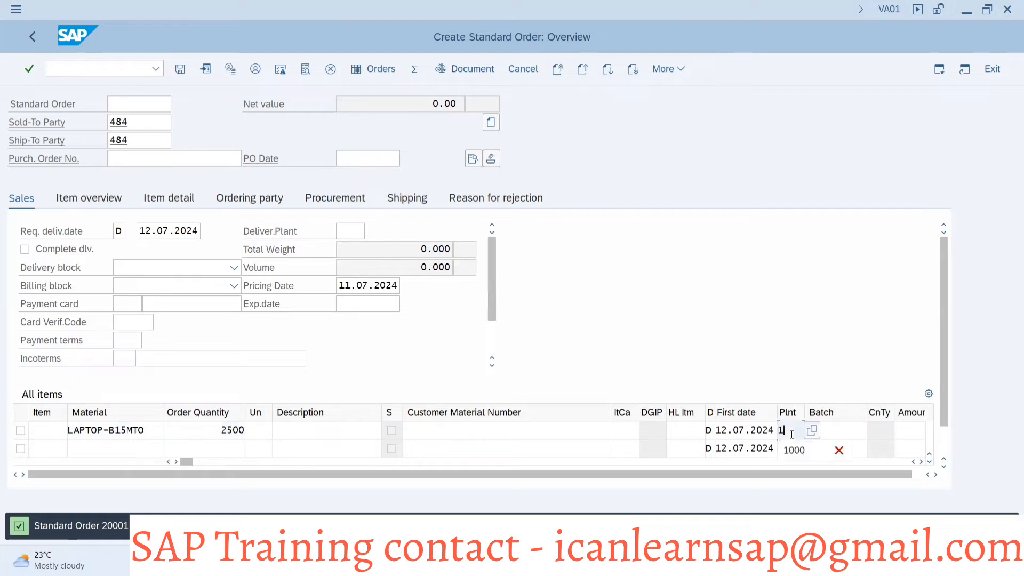
pyautogui.write('1000')
# Choose sales area 3020/30/00 (Cross-division) for the 2500-piece order and accept complete delivery in the availability control
pyautogui.press('Return')
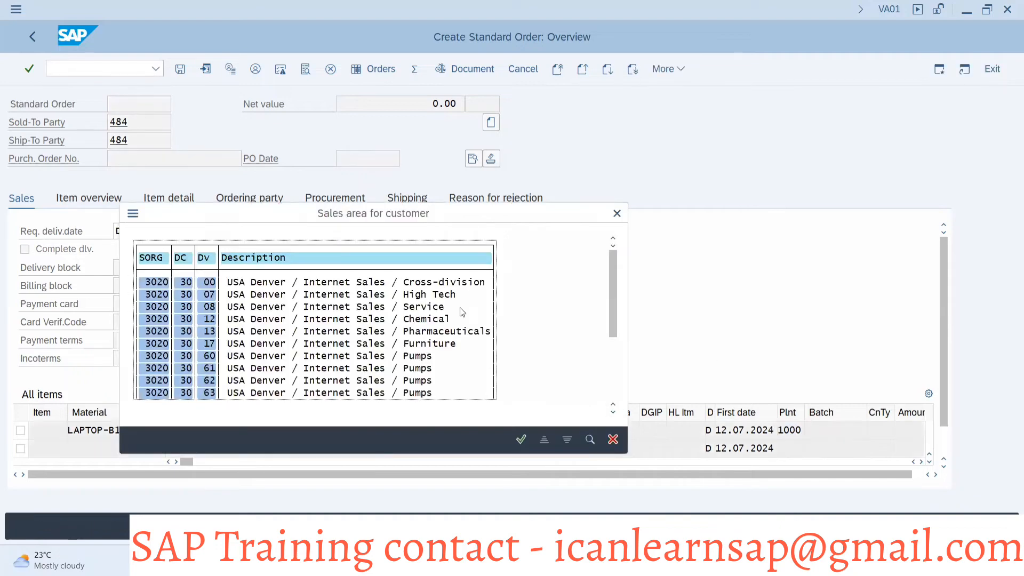
pyautogui.doubleClick(212, 282)
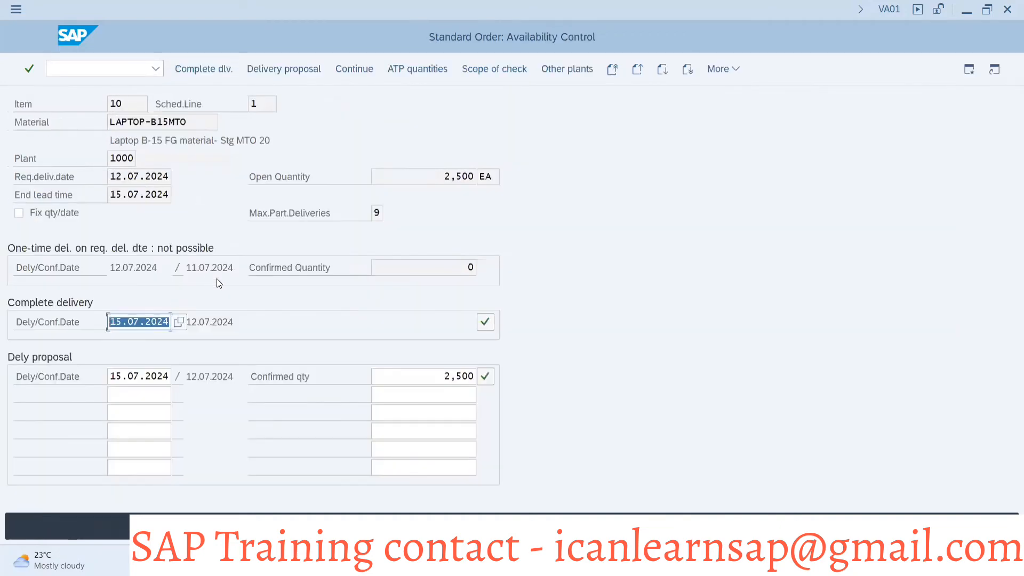
pyautogui.click(201, 71)
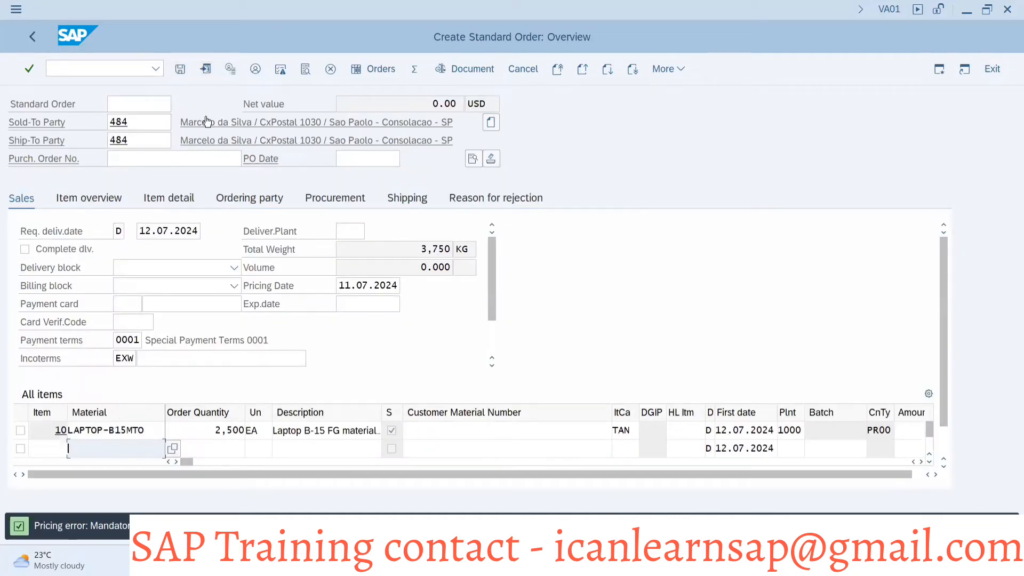
# Save the 2500-piece order, choose to edit its incomplete data, and open the missing pricing data from the incompletion log
pyautogui.click(179, 71)
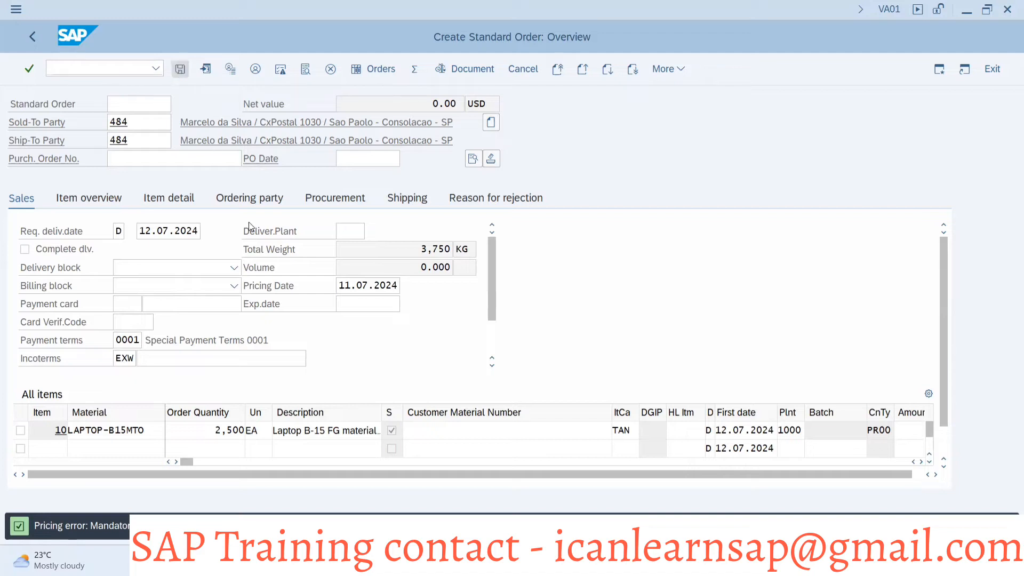
pyautogui.click(319, 307)
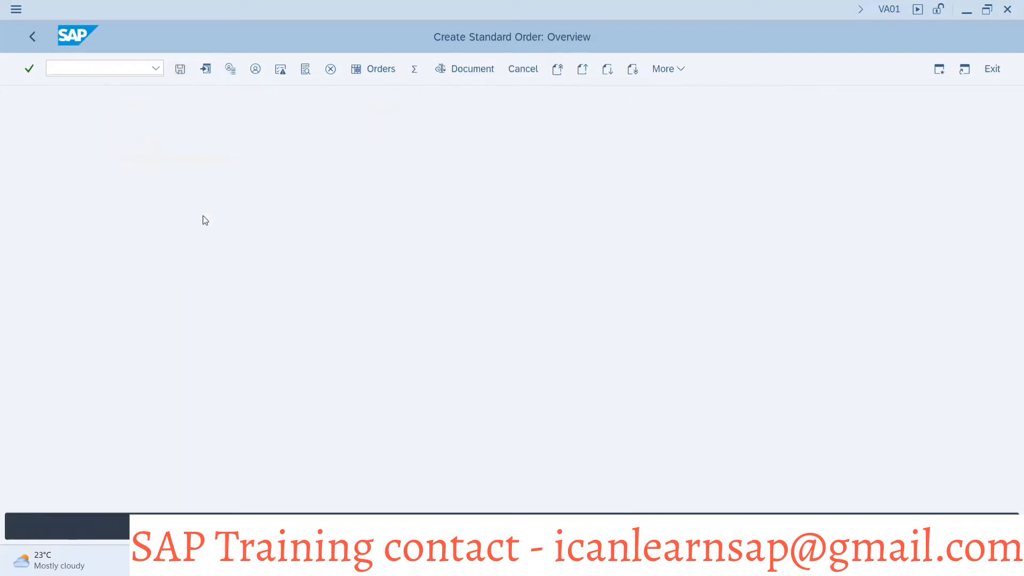
pyautogui.doubleClick(141, 193)
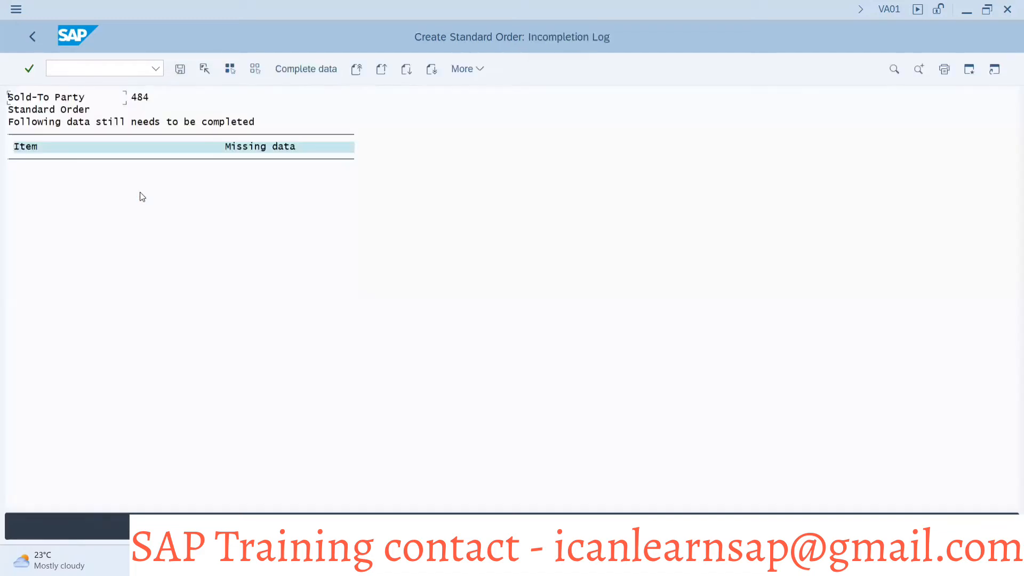
pyautogui.click(293, 76)
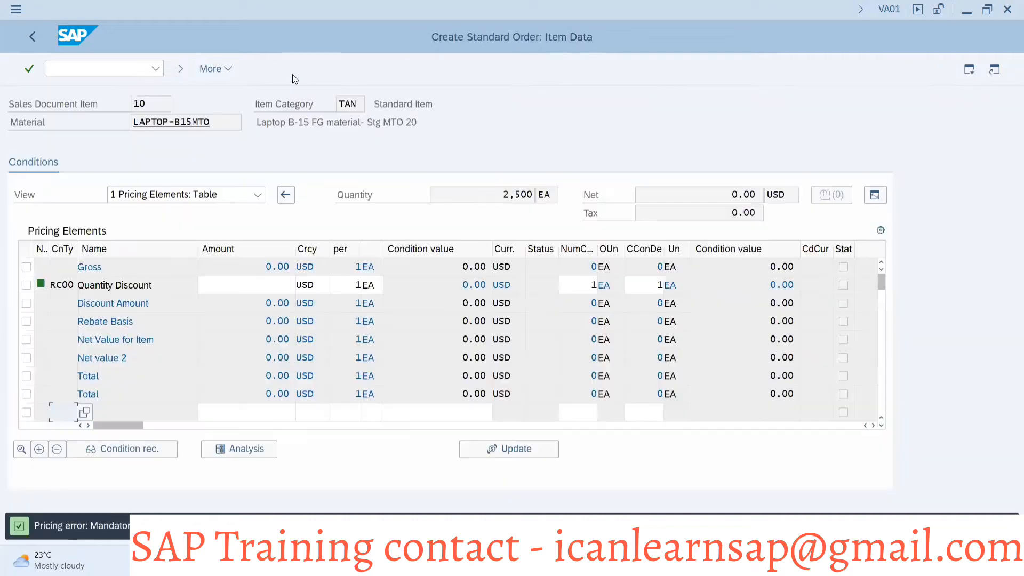
# Set the quantity discount RC00 to 100 USD and add condition type PI01 with amount 100 to the LAPTOP-B15MTO item
pyautogui.click(252, 290)
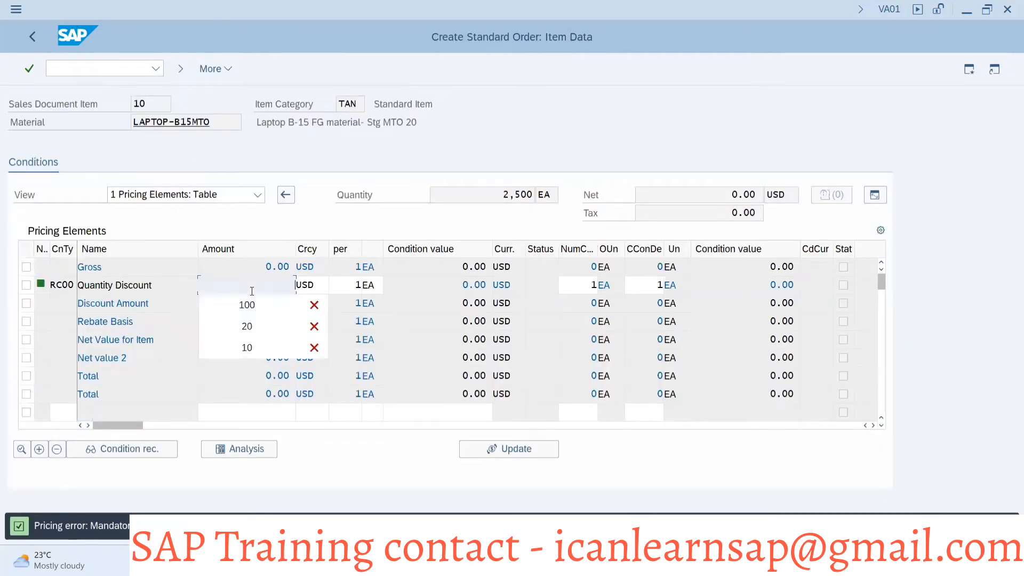
pyautogui.click(251, 303)
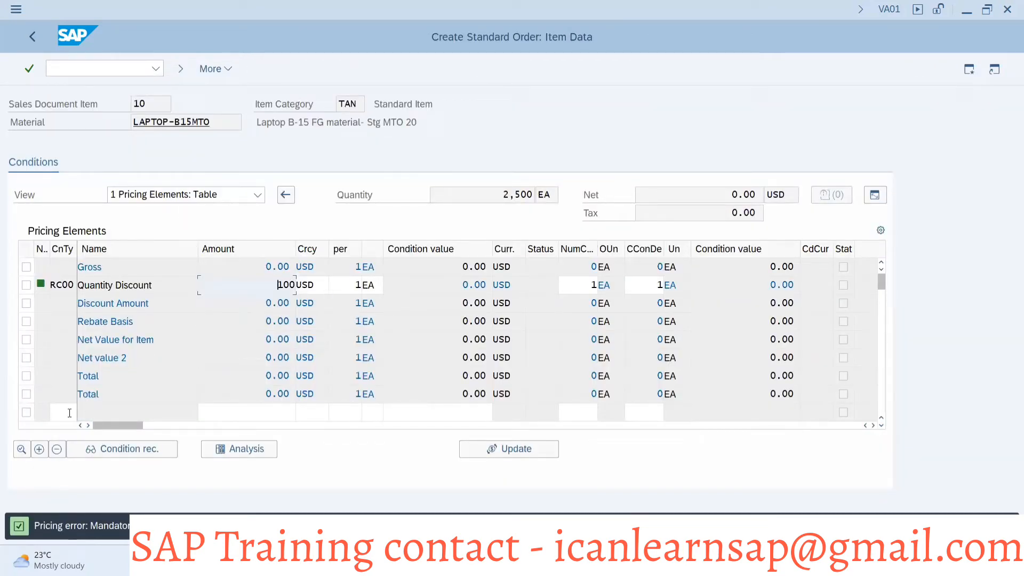
pyautogui.click(69, 412)
pyautogui.click(64, 430)
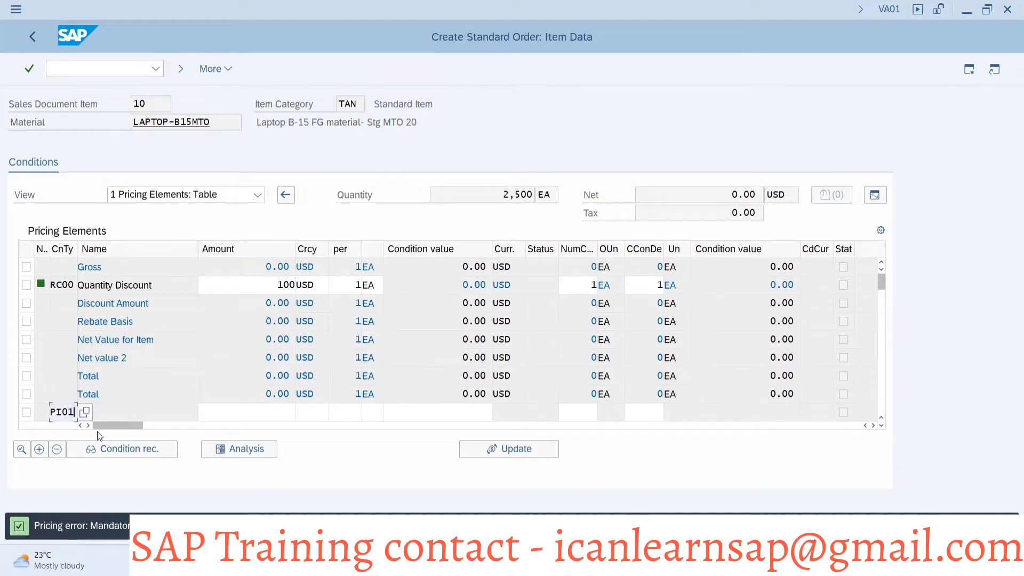
pyautogui.click(246, 411)
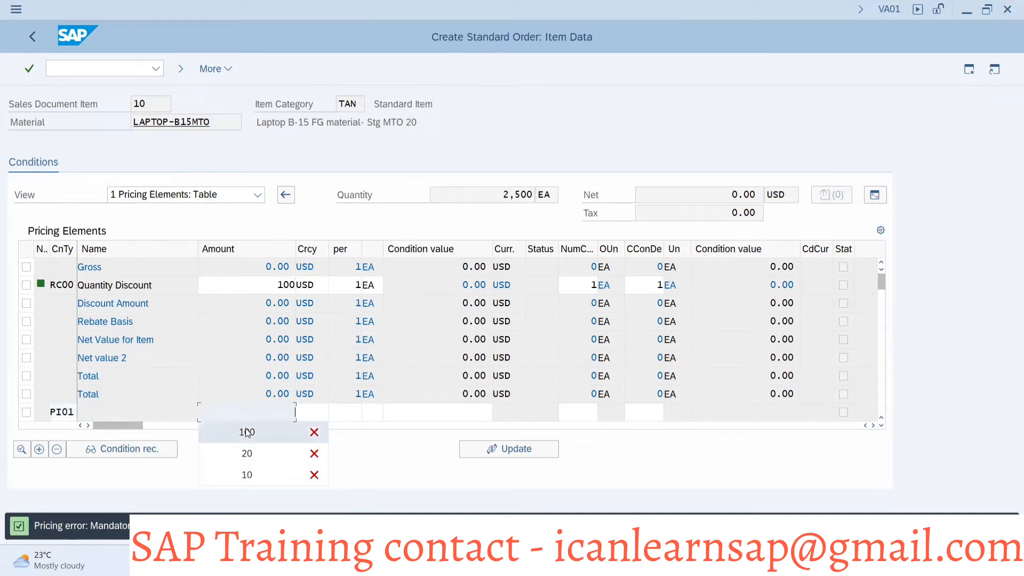
pyautogui.click(247, 432)
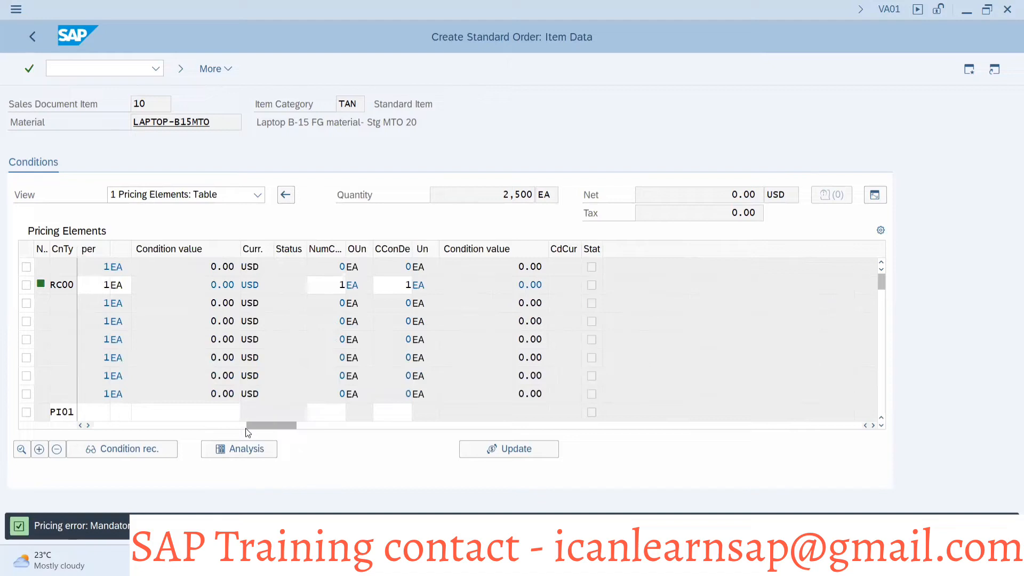
pyautogui.press('Return')
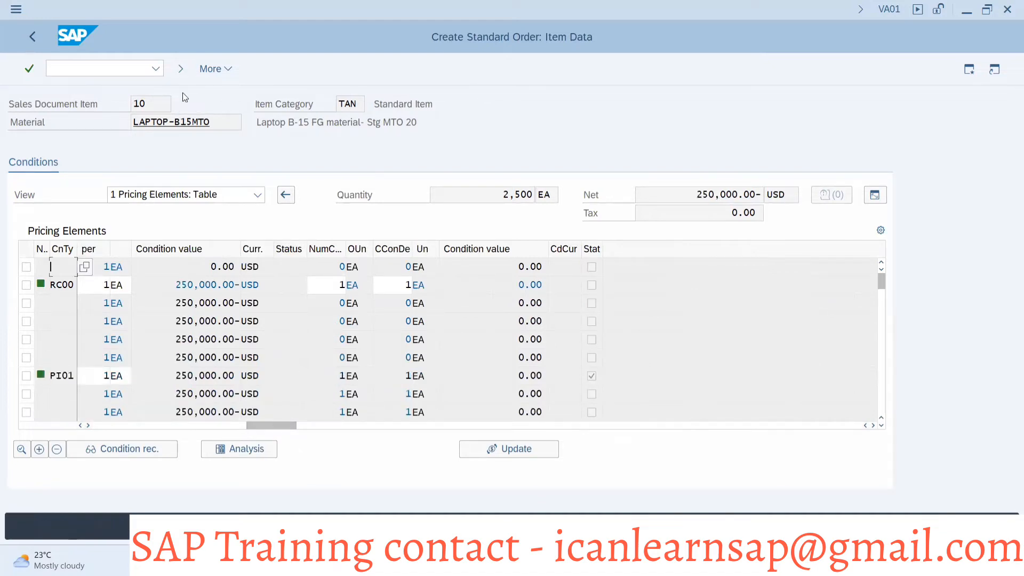
# Proceed to the next incomplete data of the 2500-piece order and save the order
pyautogui.click(213, 68)
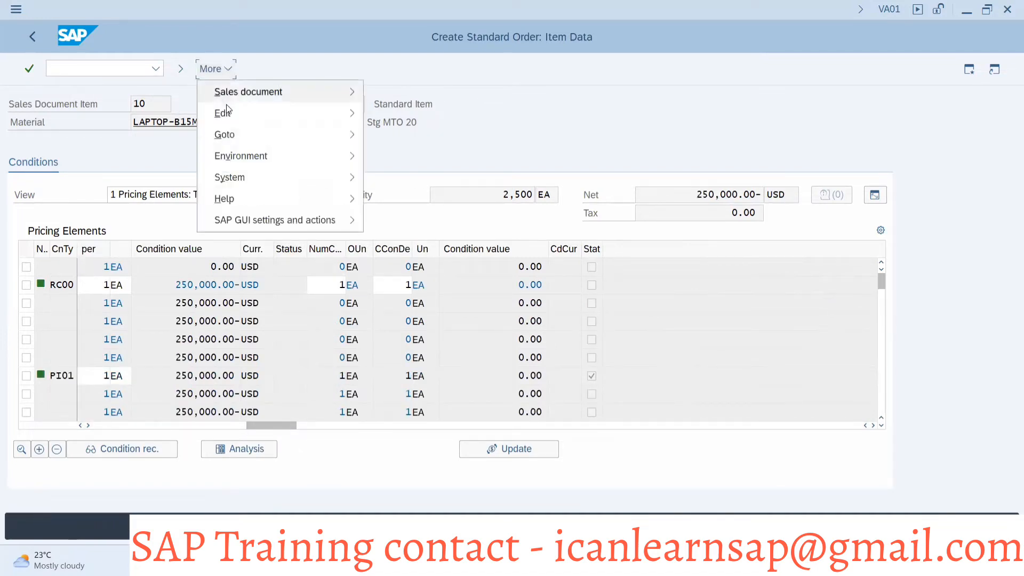
pyautogui.moveTo(228, 113)
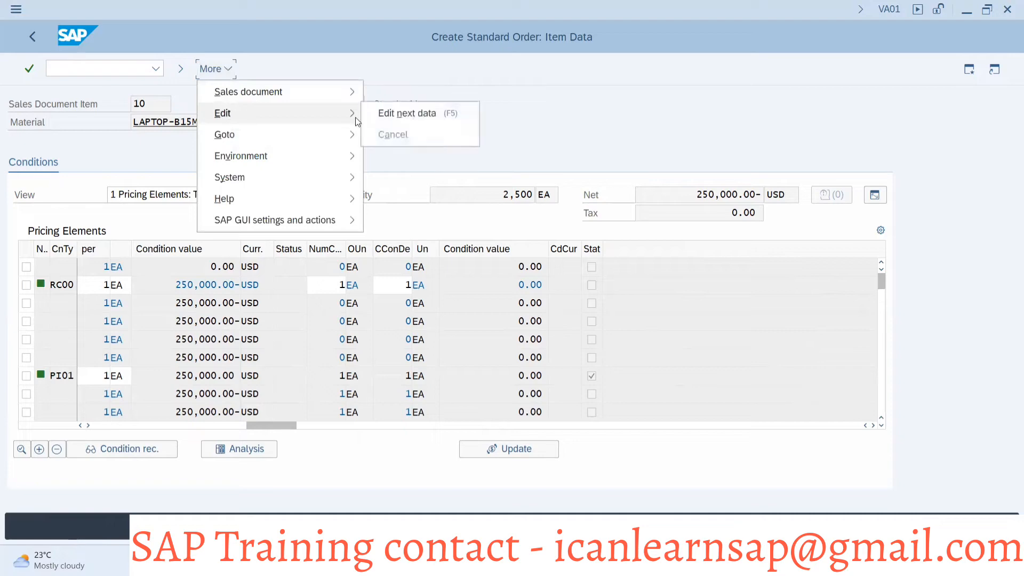
pyautogui.click(411, 114)
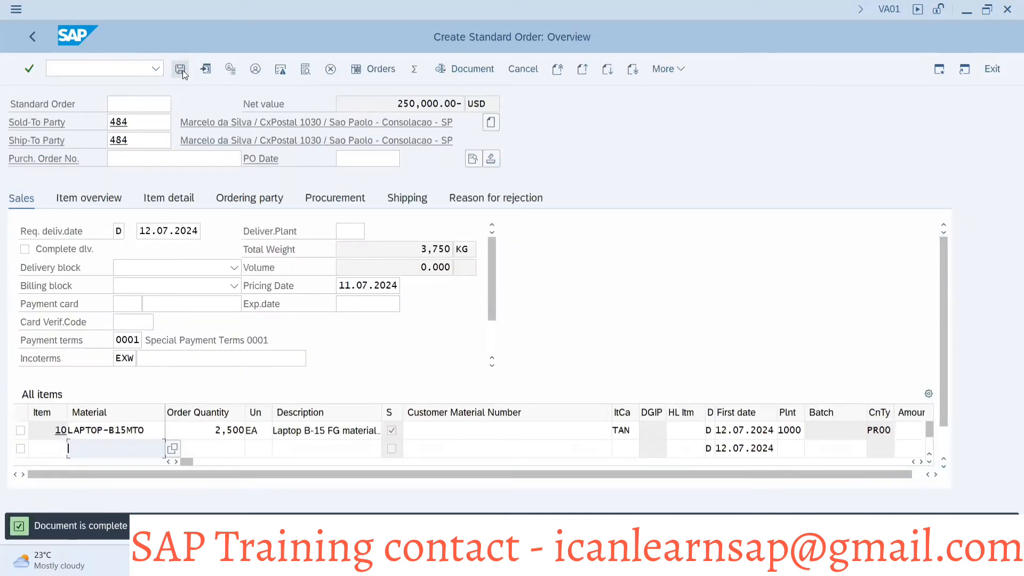
pyautogui.click(180, 69)
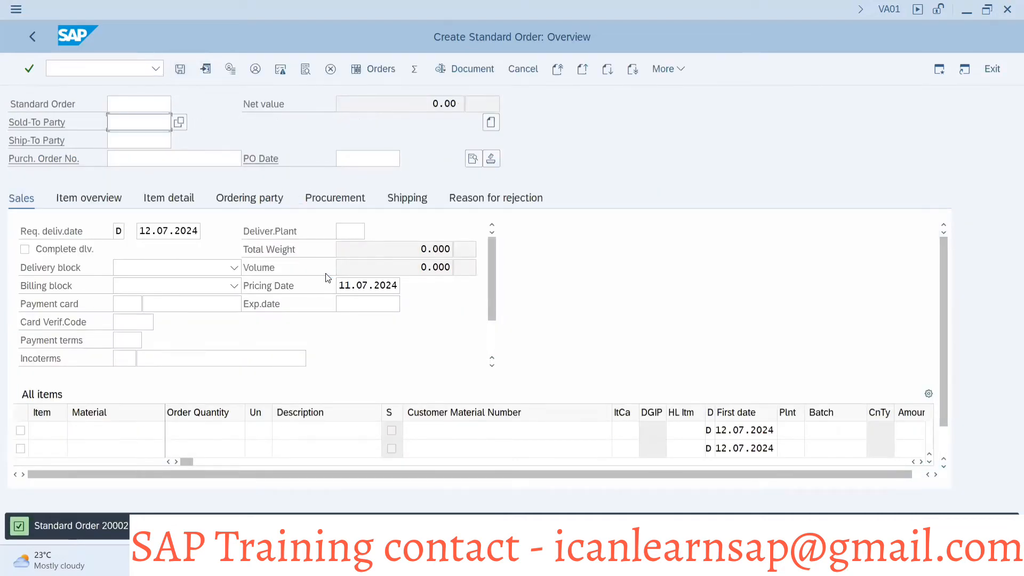
# Switch to the PowerPoint presentation and view slide 3 with the Make to Order Production flow
pyautogui.hotkey('alt', 'Tab')
pyautogui.hotkey('alt', 'Tab')
pyautogui.hotkey('alt', 'Tab')
pyautogui.hotkey('alt', 'Tab')
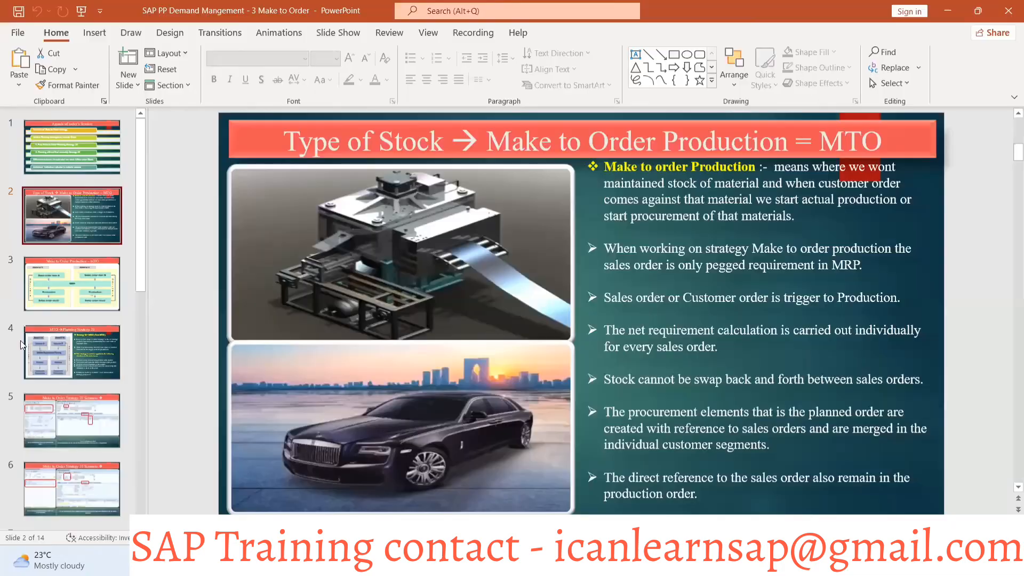
pyautogui.click(88, 266)
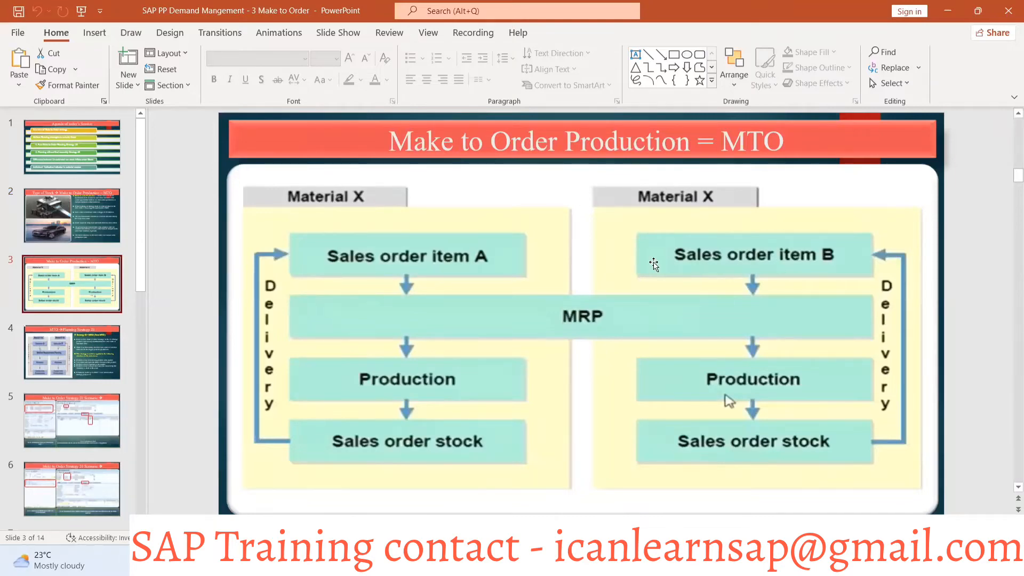
# Return to the SAP MD04 session and refresh the stock/requirements list of LAPTOP-B15MTO
pyautogui.hotkey('alt', 'Tab')
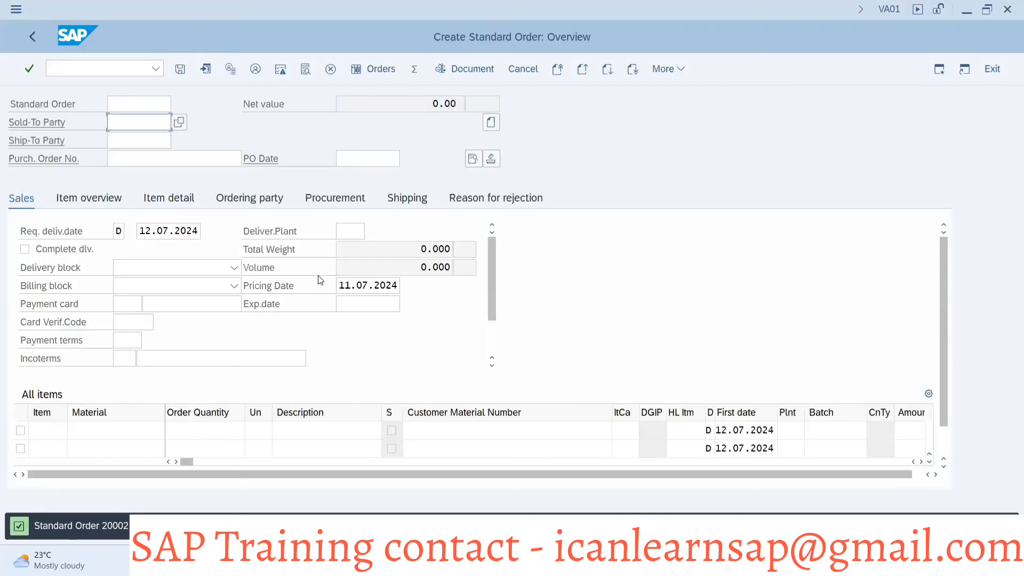
pyautogui.hotkey('alt', 'Tab')
pyautogui.hotkey('alt', 'Tab')
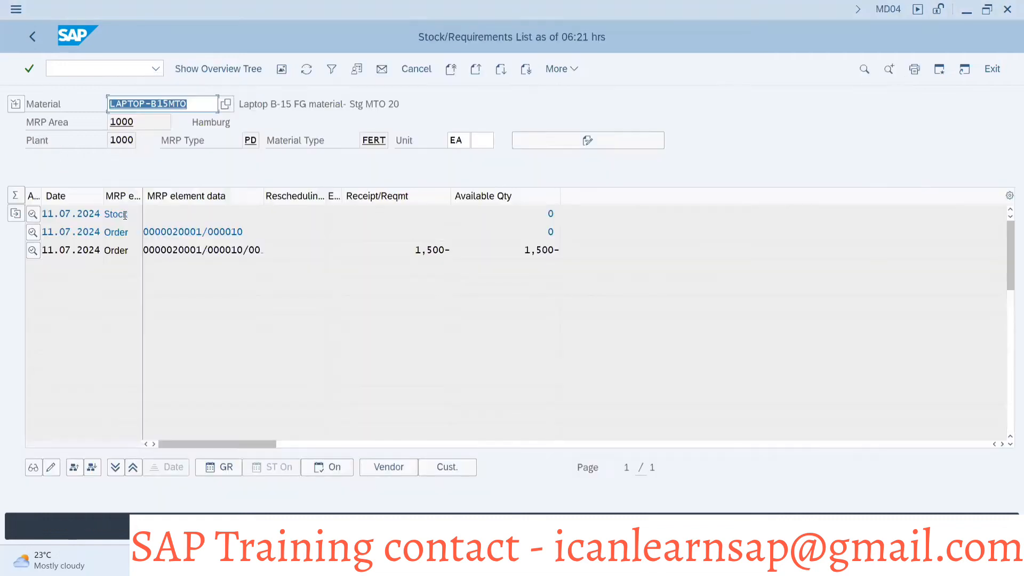
pyautogui.click(307, 69)
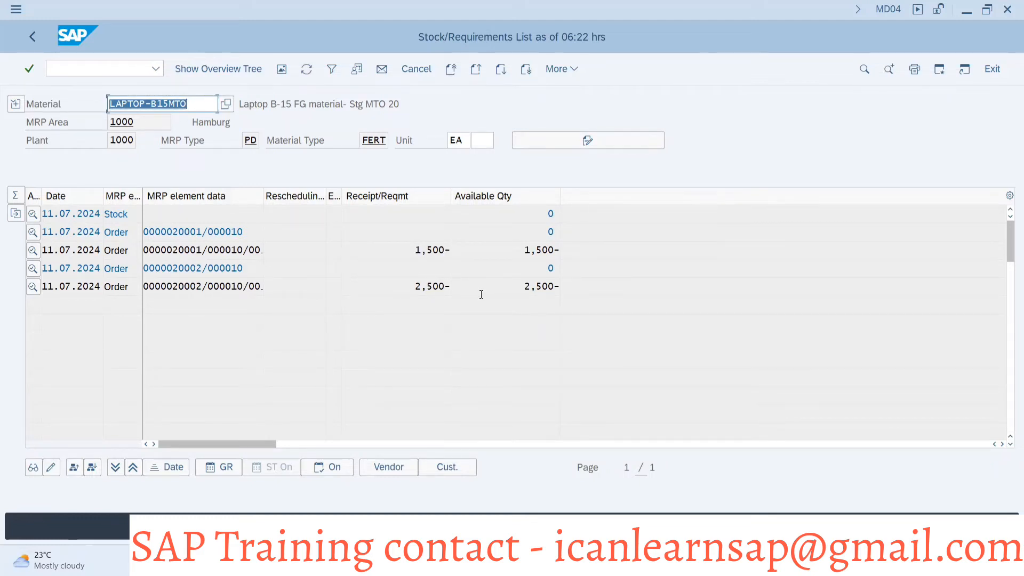
pyautogui.click(308, 69)
# Run MD02 planning in a new session for LAPTOP-B15MTO in plant 1000 with planning mode 3 and scheduling 2
pyautogui.click(941, 71)
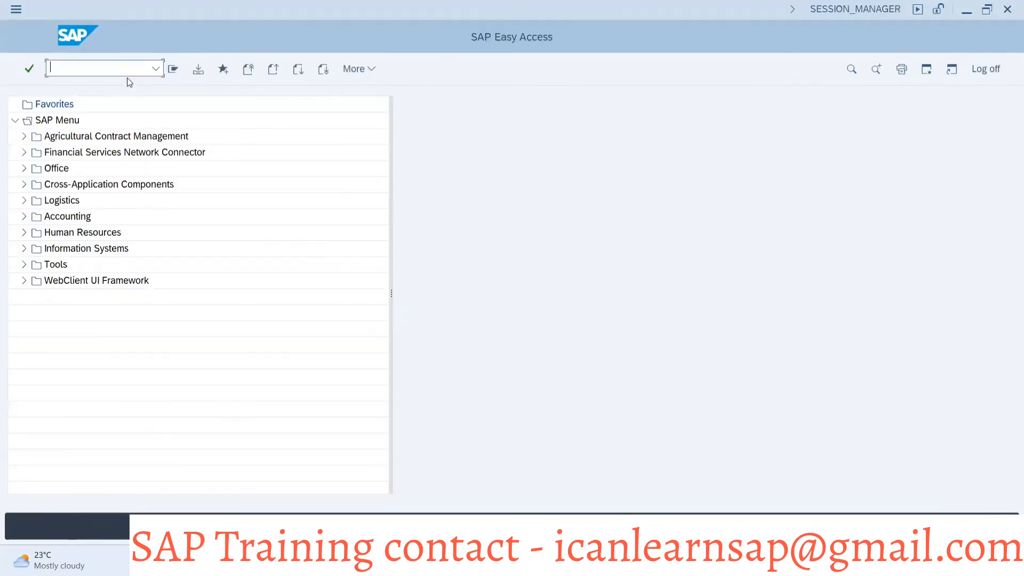
pyautogui.write('md02')
pyautogui.press('Return')
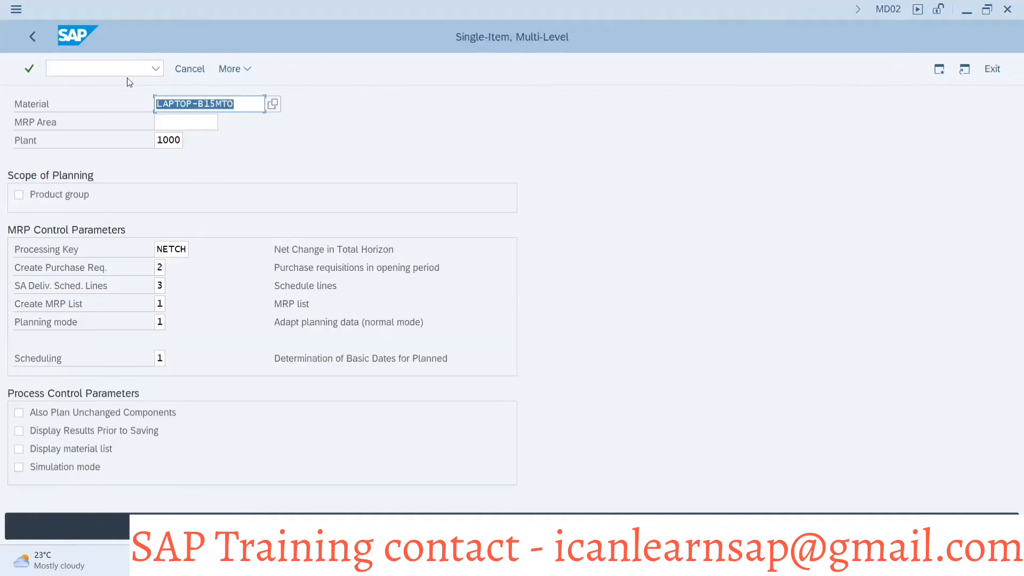
pyautogui.click(160, 321)
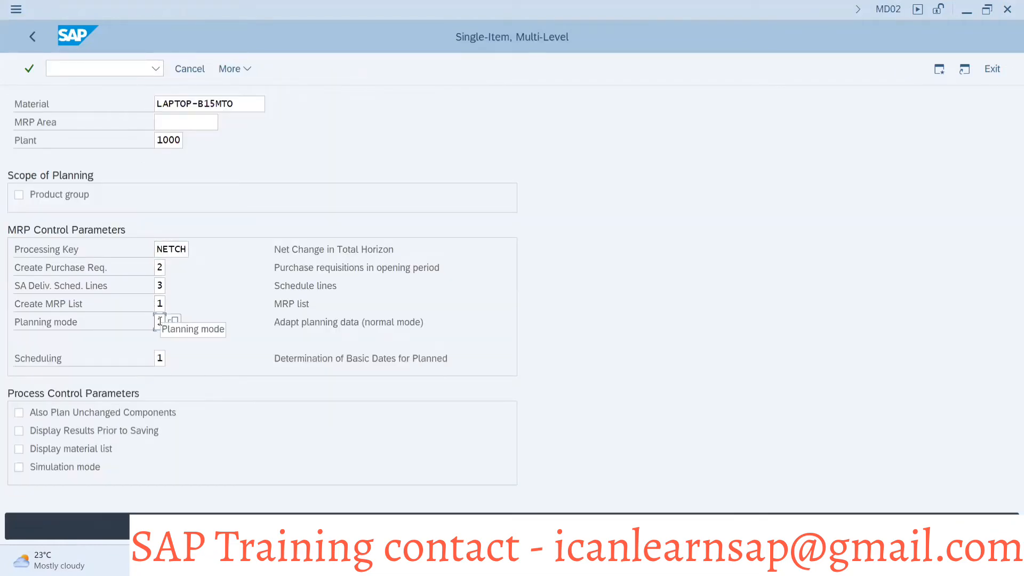
pyautogui.press('BackSpace')
pyautogui.write('3')
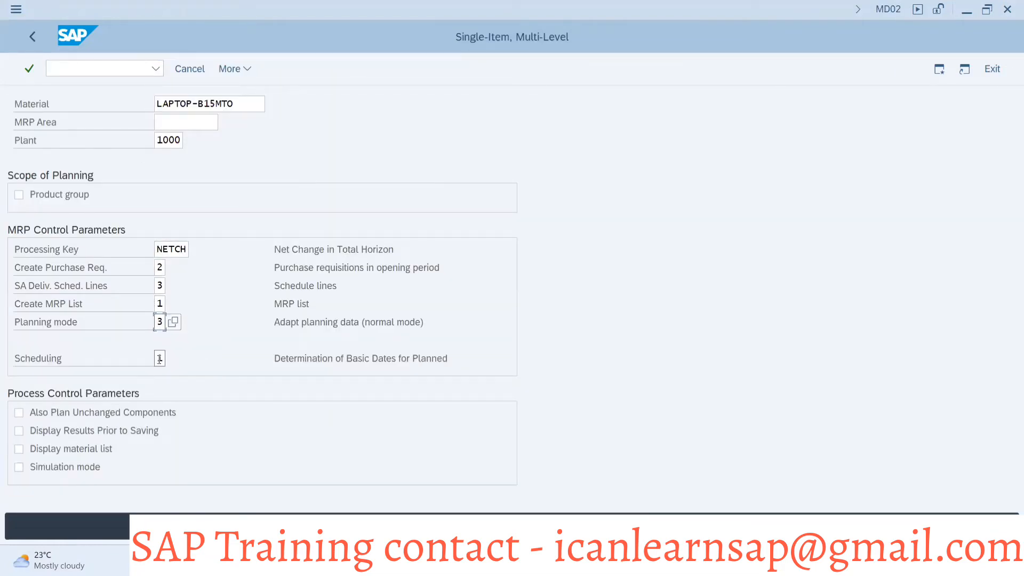
pyautogui.click(160, 358)
pyautogui.write('2')
pyautogui.press('Return')
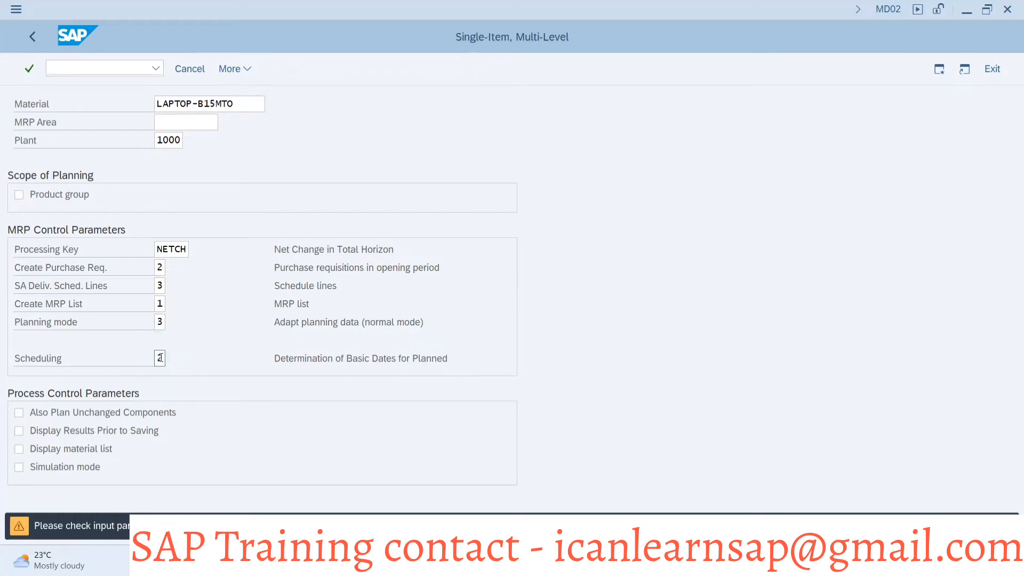
pyautogui.press('Return')
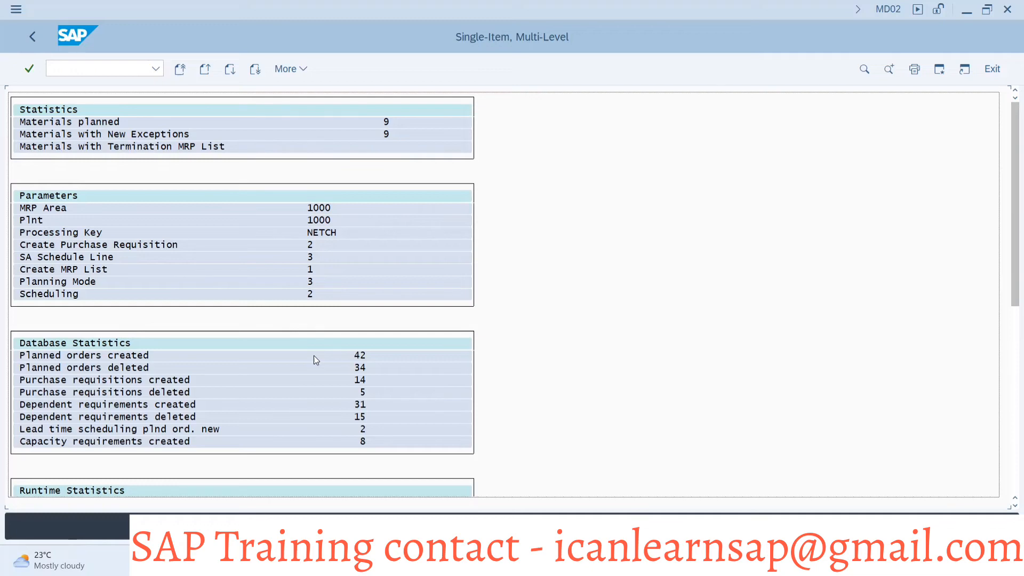
# Refresh the MD04 list and convert the 1,500-piece planned order into a released production order, saving it despite the cost calculation error
pyautogui.hotkey('alt', 'Tab')
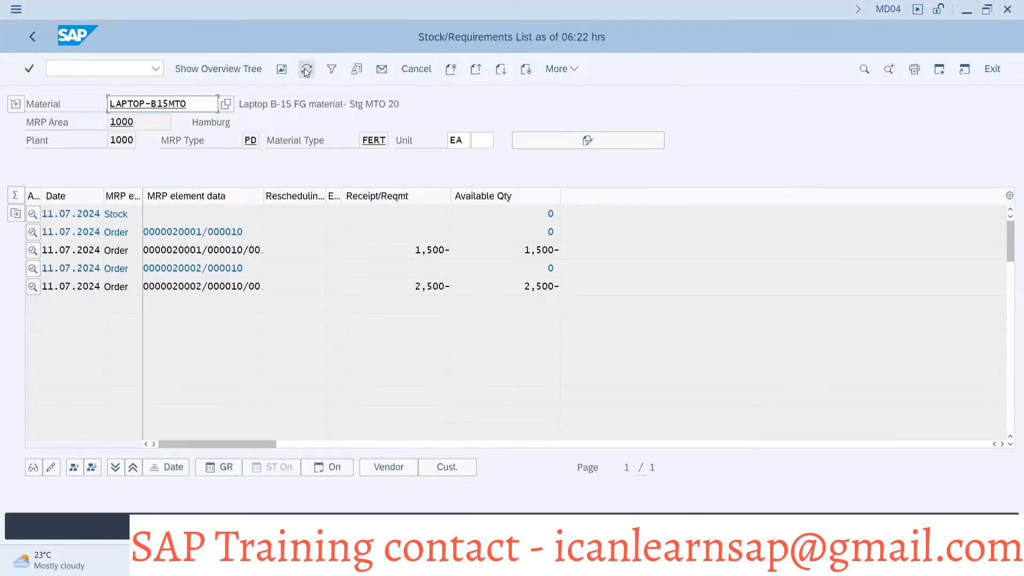
pyautogui.click(306, 69)
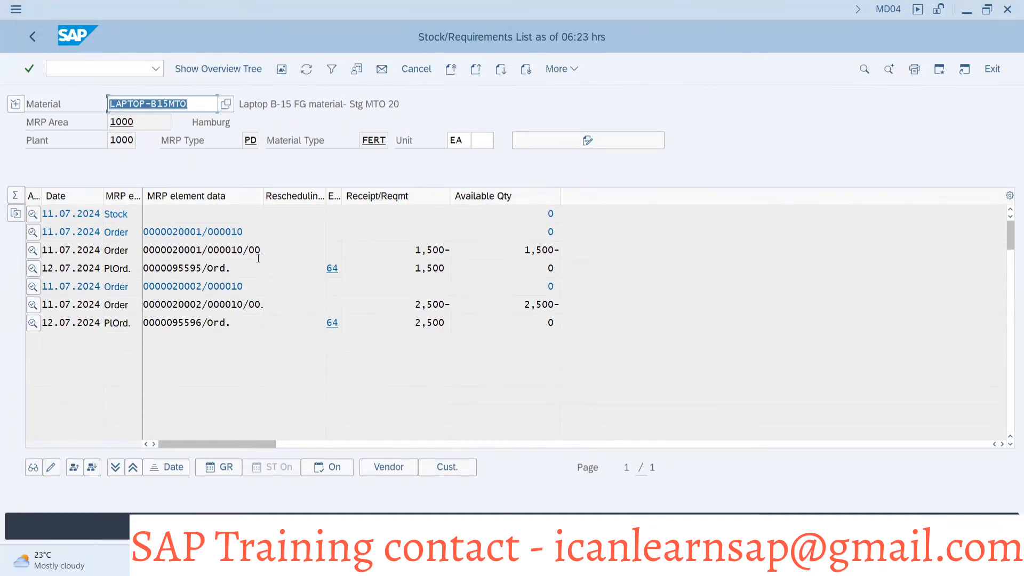
pyautogui.doubleClick(193, 267)
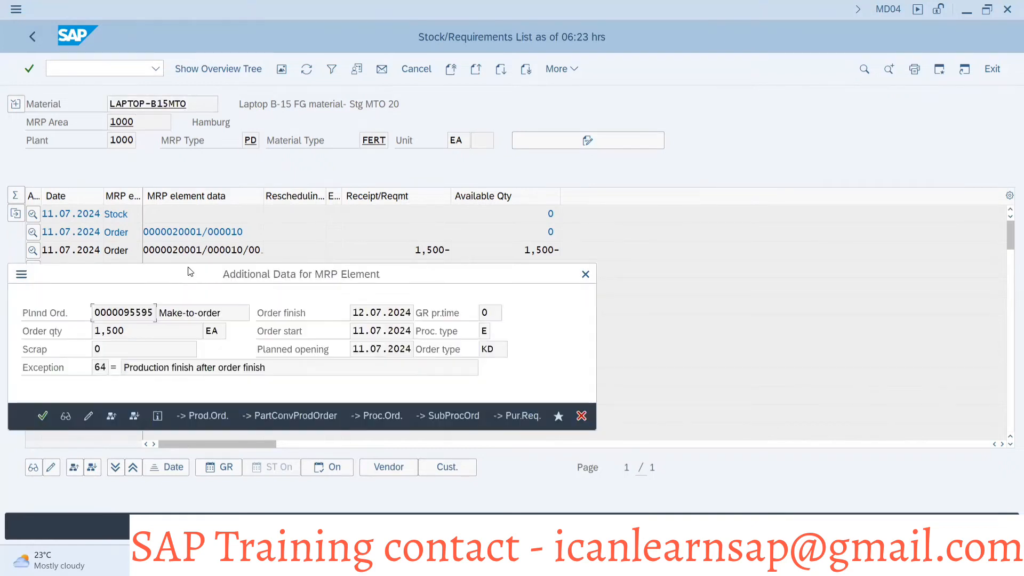
pyautogui.click(211, 416)
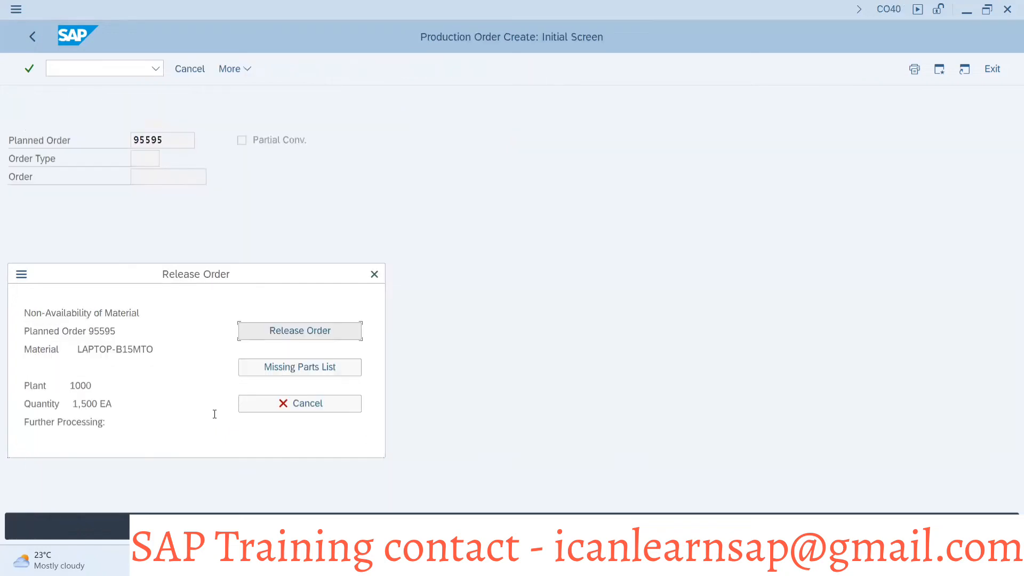
pyautogui.click(312, 331)
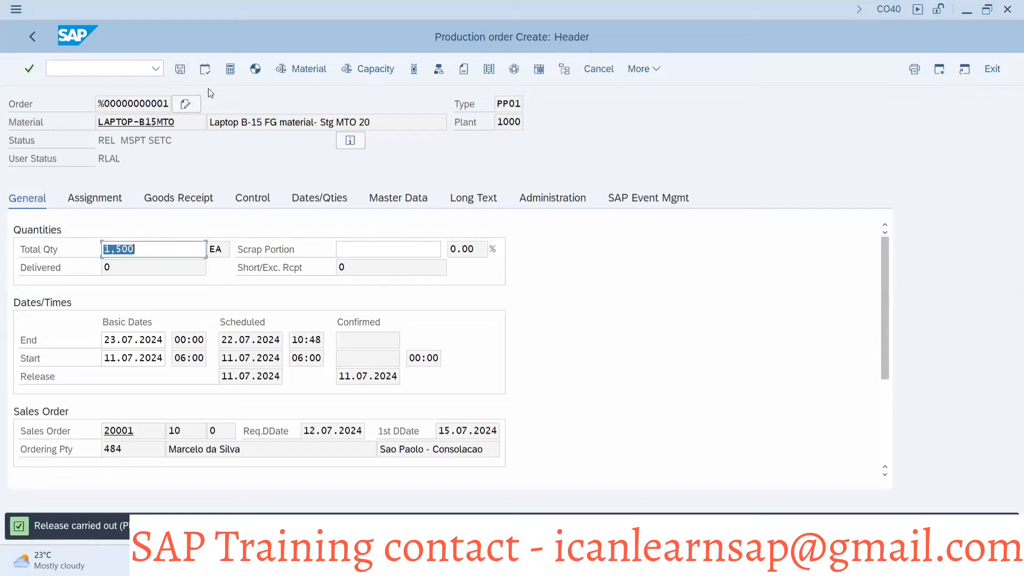
pyautogui.click(180, 68)
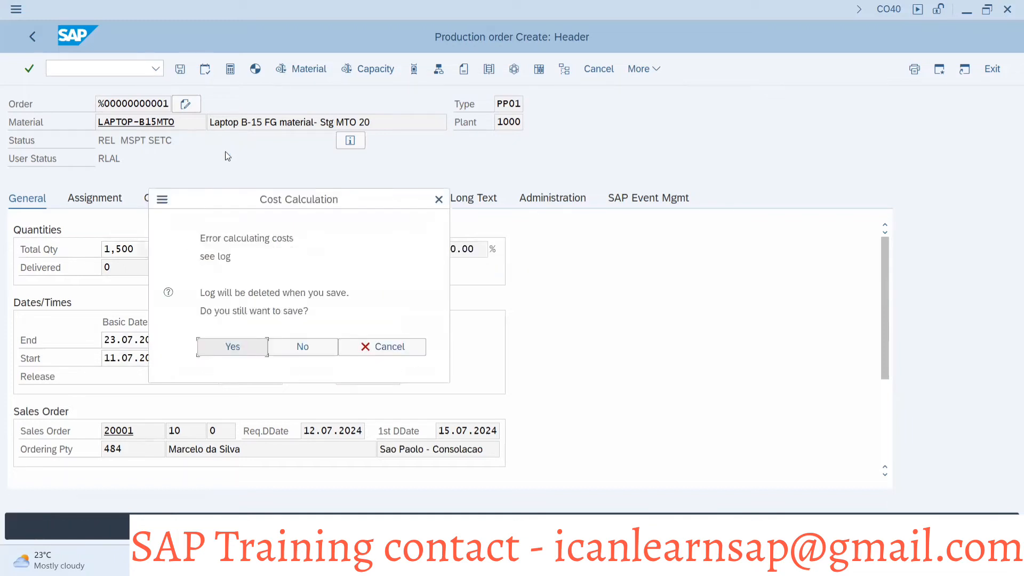
pyautogui.click(224, 347)
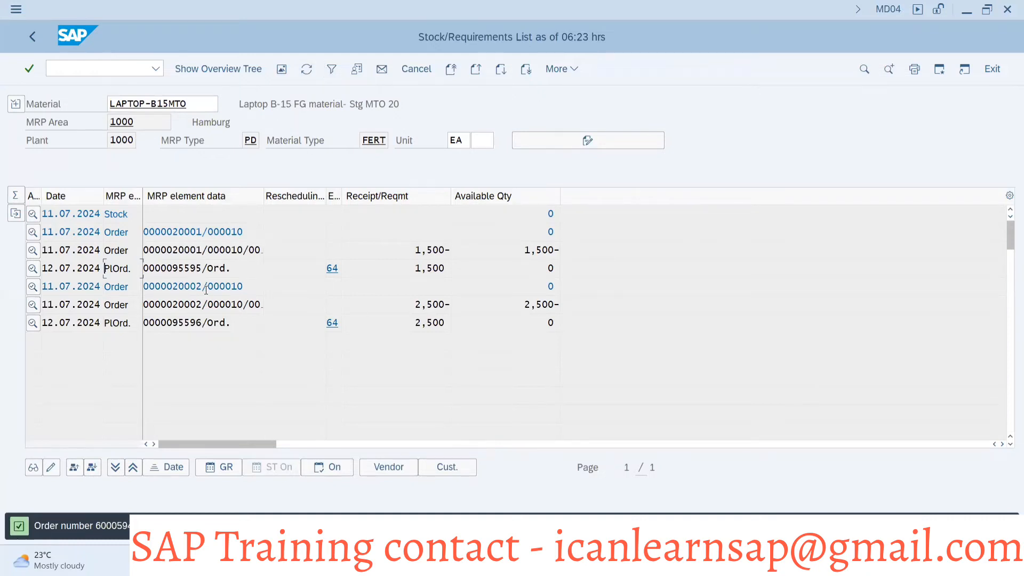
# Refresh the MD04 list, convert the 2,500-piece planned order into a released production order saved despite the cost error, and refresh again
pyautogui.click(306, 69)
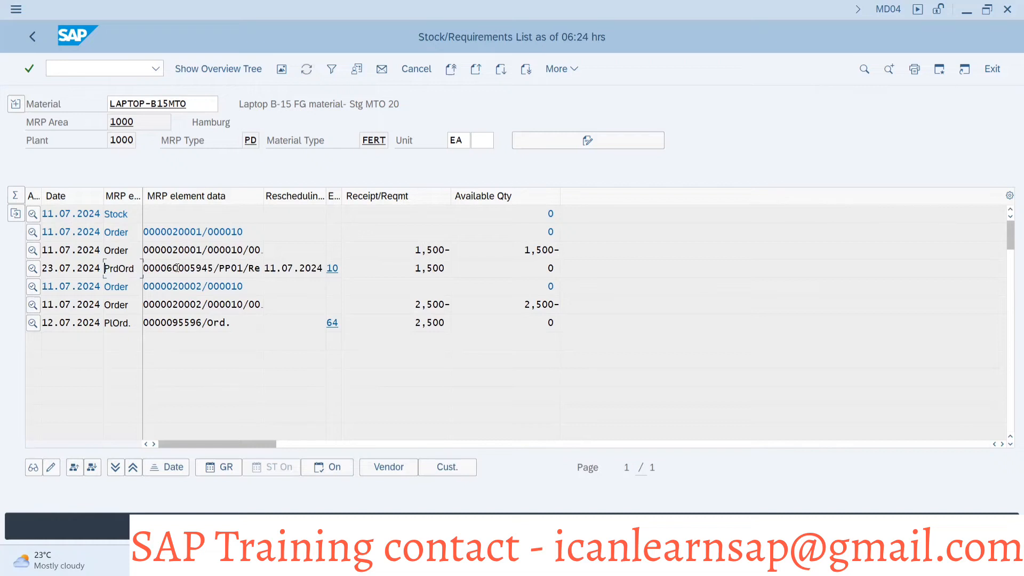
pyautogui.doubleClick(187, 323)
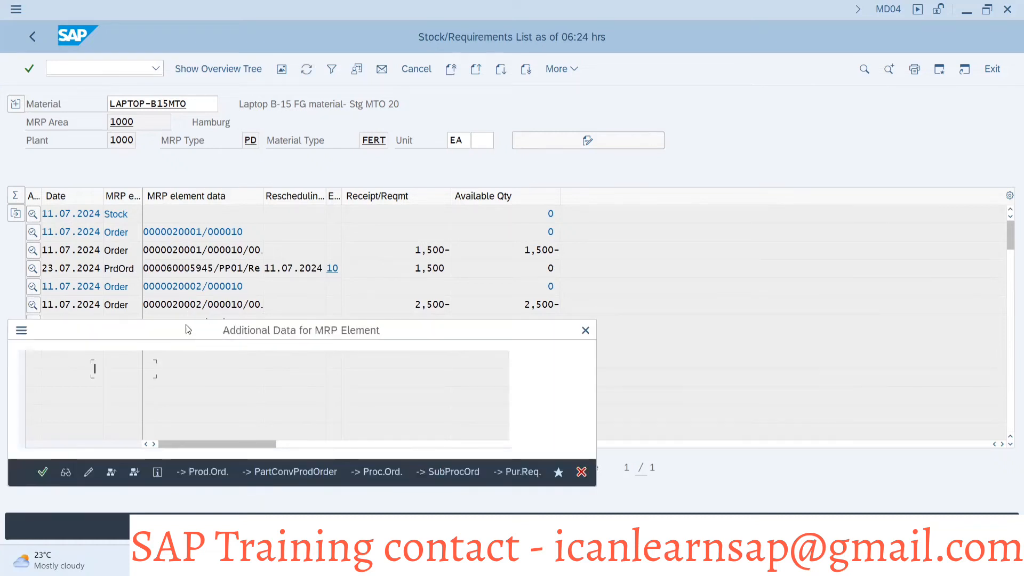
pyautogui.click(191, 472)
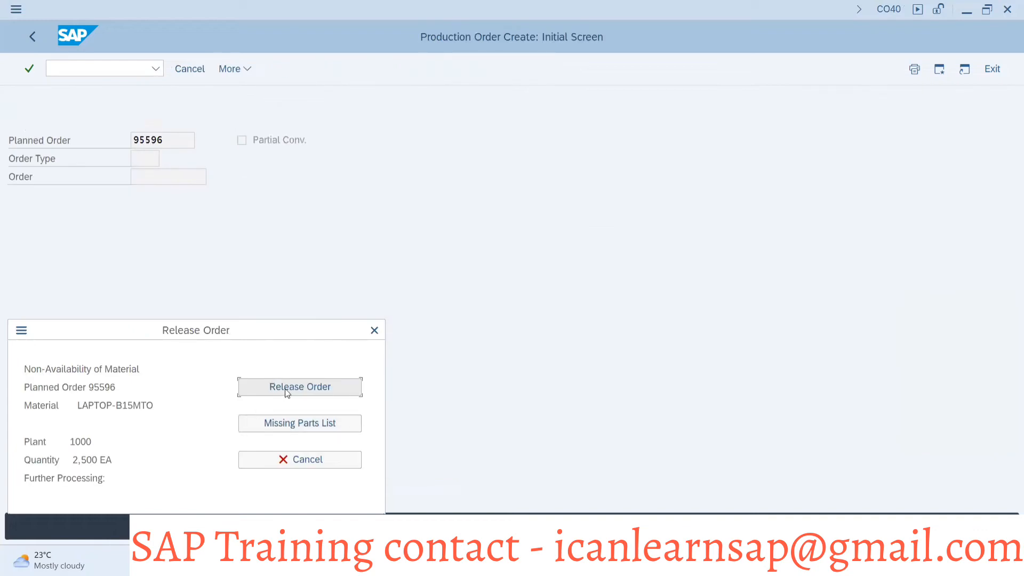
pyautogui.click(284, 388)
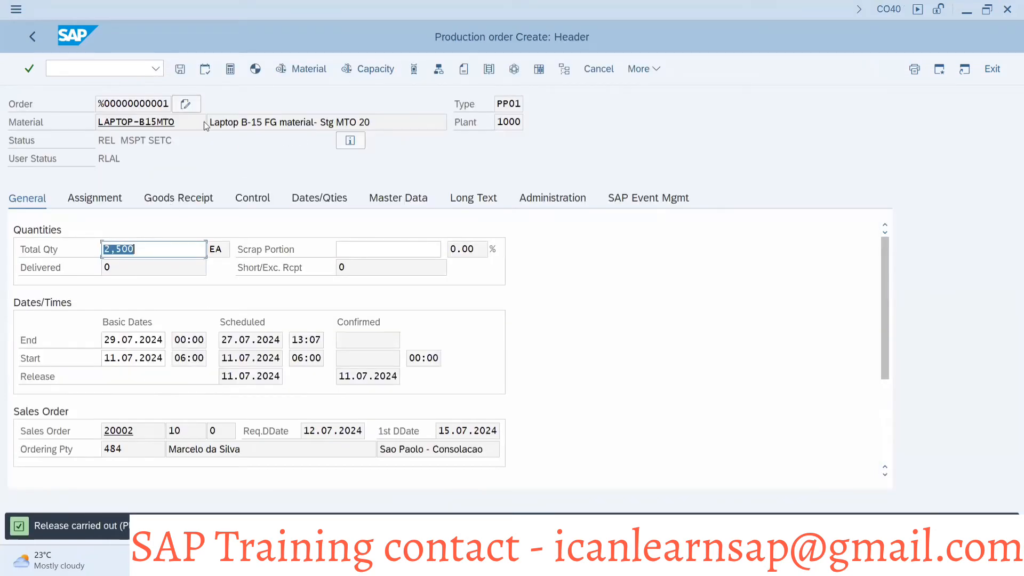
pyautogui.click(182, 68)
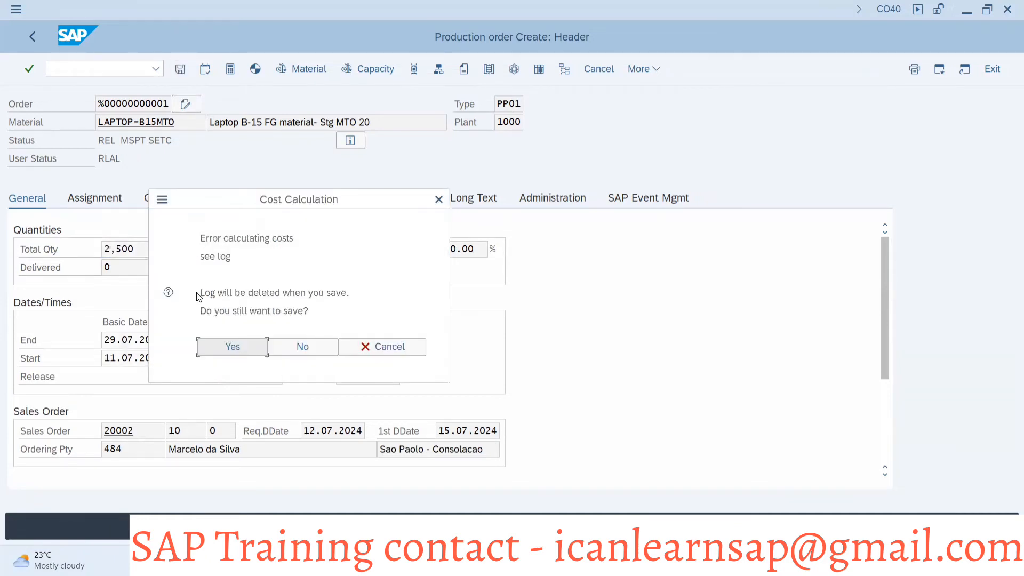
pyautogui.click(214, 349)
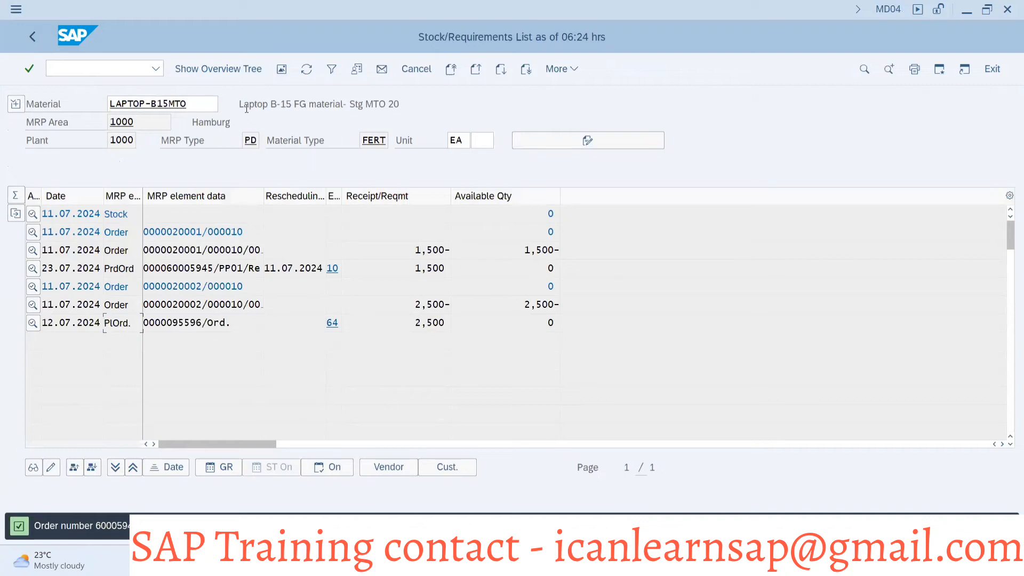
pyautogui.click(306, 69)
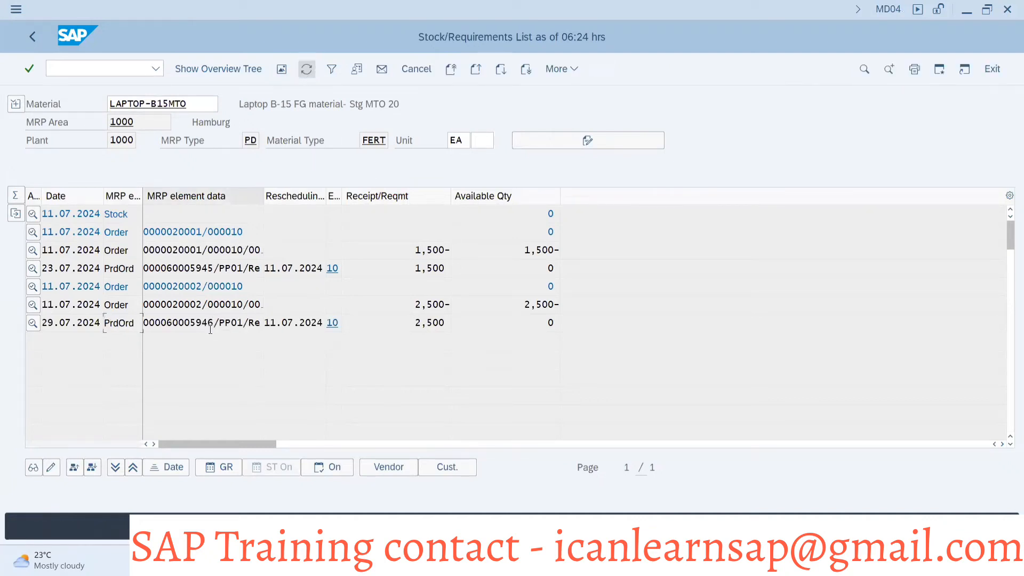
# Display the 1,500-piece production order from the MD04 list and look up its linked sales order with VA03 in another session
pyautogui.doubleClick(208, 267)
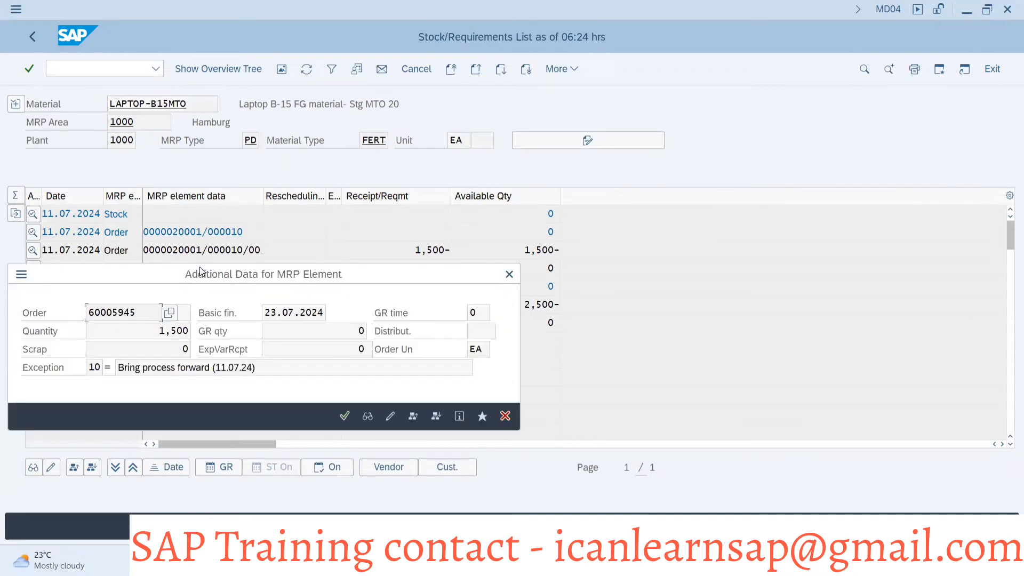
pyautogui.click(364, 418)
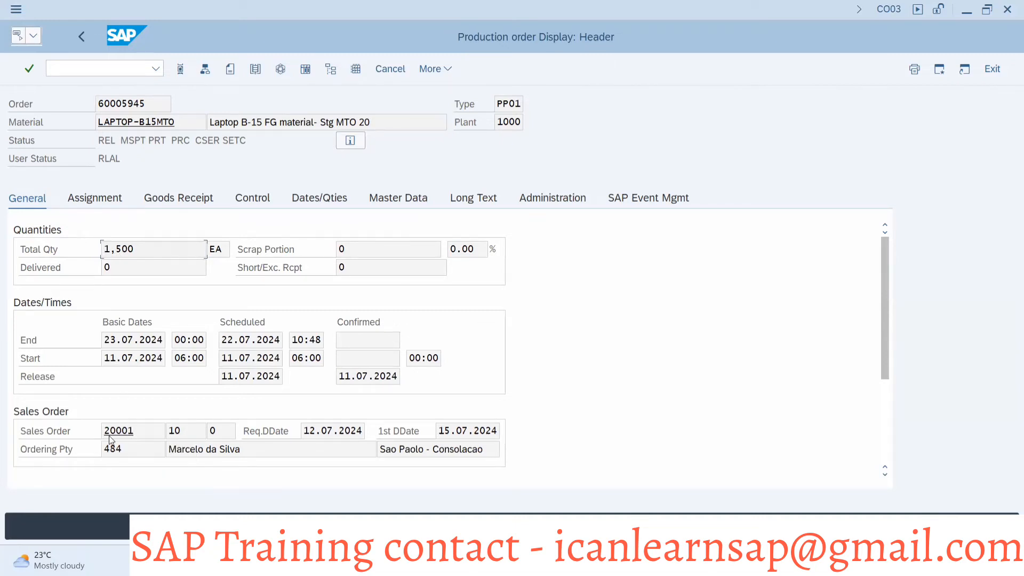
pyautogui.hotkey('alt', 'Tab')
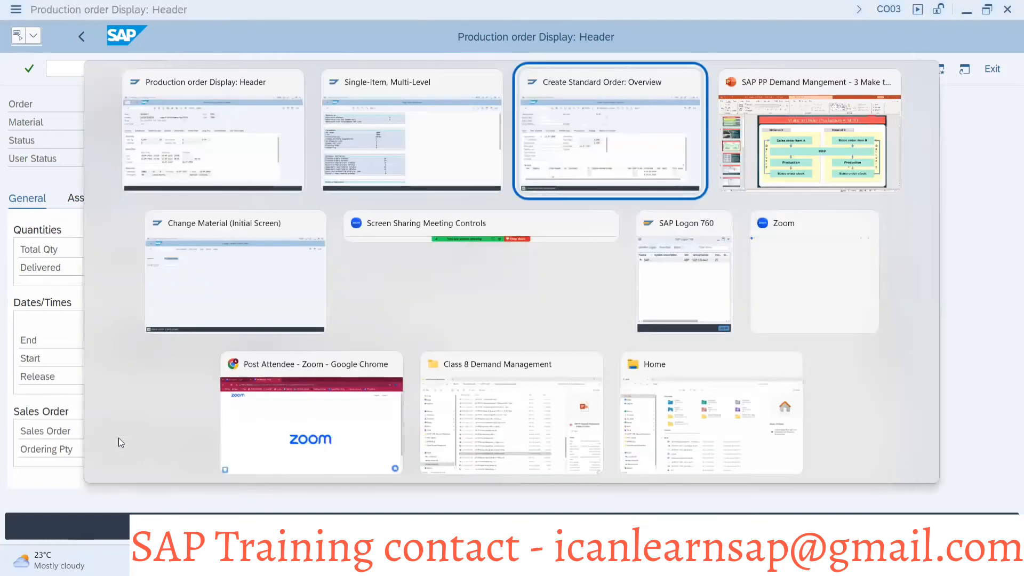
pyautogui.click(91, 65)
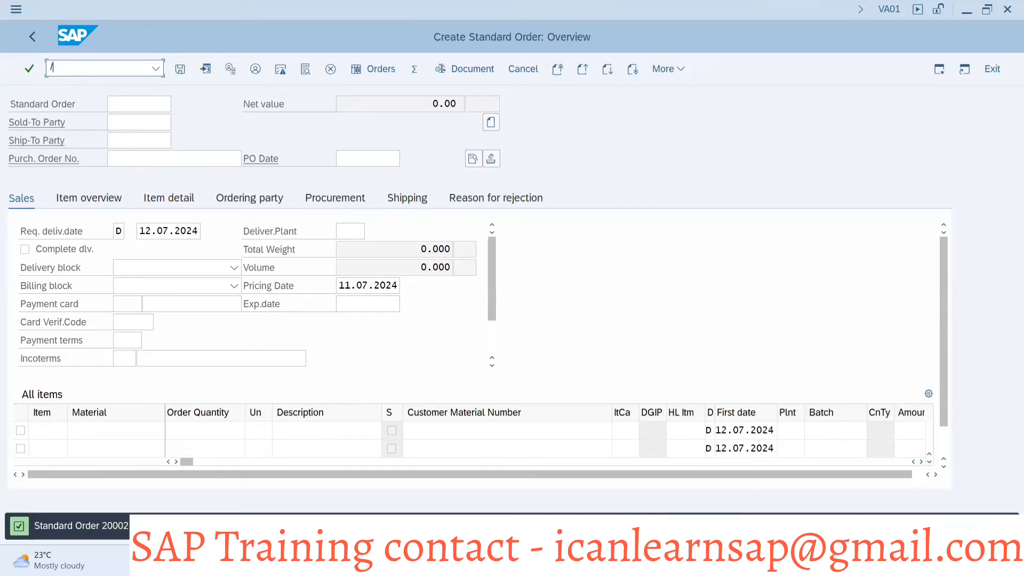
pyautogui.write('/nva03')
pyautogui.press('Return')
pyautogui.click(176, 140)
pyautogui.press('BackSpace')
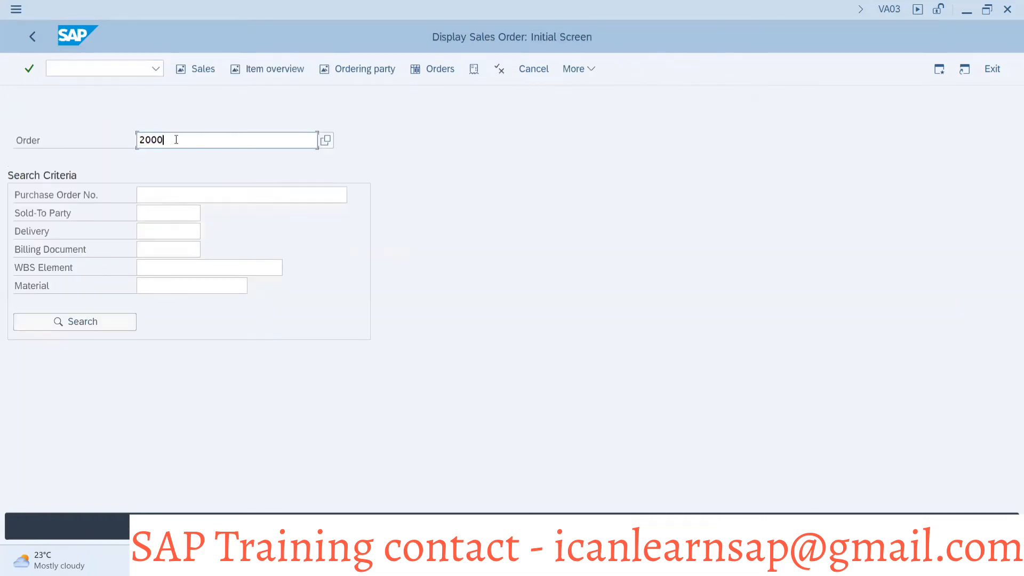
pyautogui.write('1')
pyautogui.press('Return')
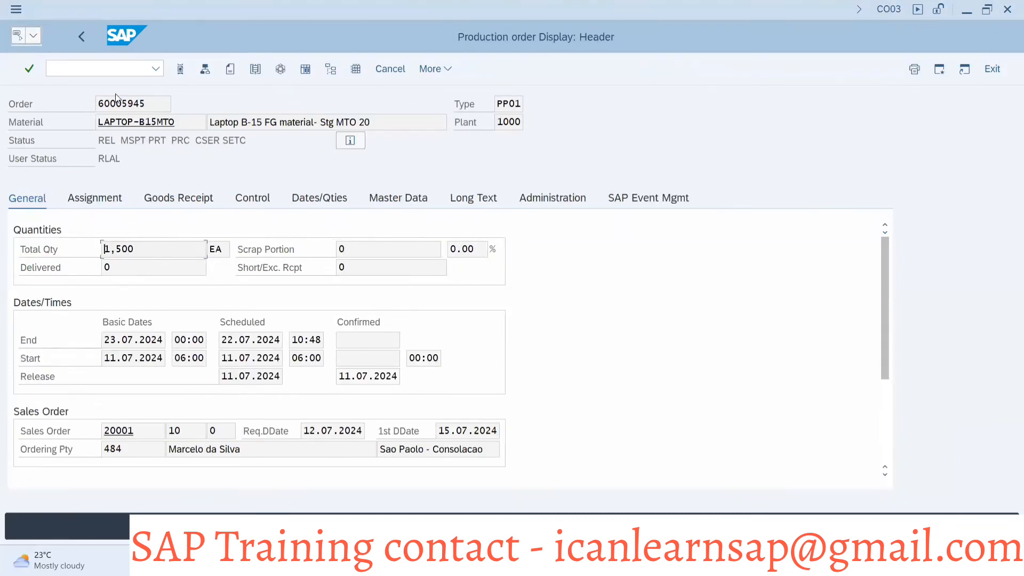
# Switch to the PowerPoint presentation to review the Make to Order Production flow on slide 3
pyautogui.hotkey('alt', 'Tab')
pyautogui.hotkey('alt', 'Tab')
pyautogui.hotkey('alt', 'Tab')
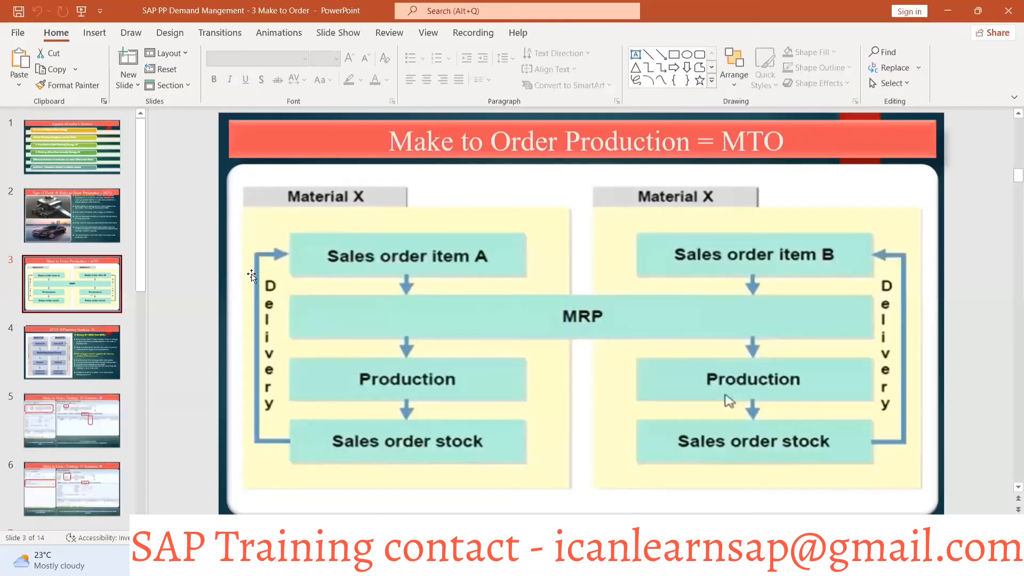
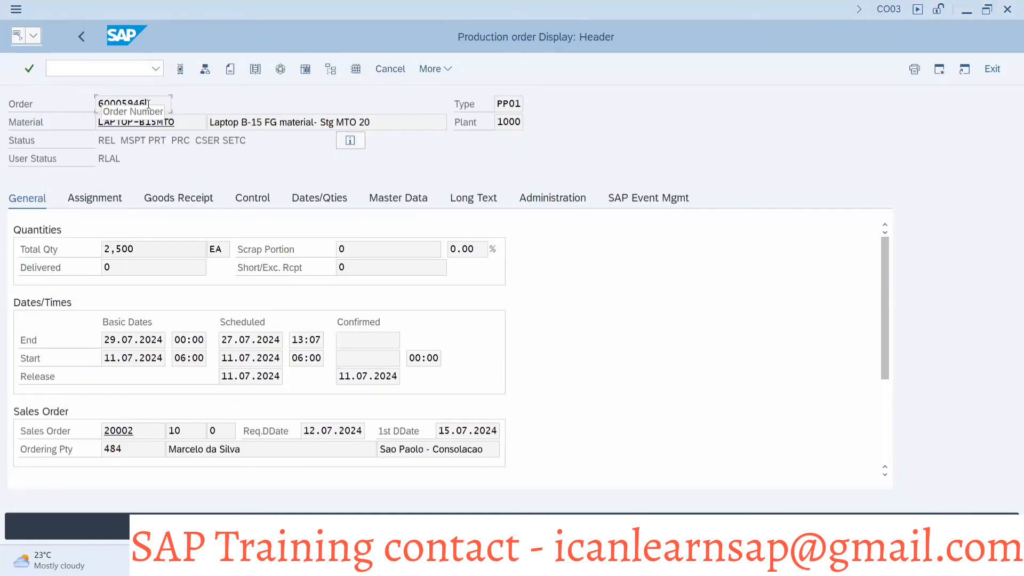
# Copy the 2,500-piece production order's number into a CO11N time ticket and load operation 0010
pyautogui.doubleClick(148, 103)
pyautogui.hotkey('ctrl', 'c')
pyautogui.click(106, 69)
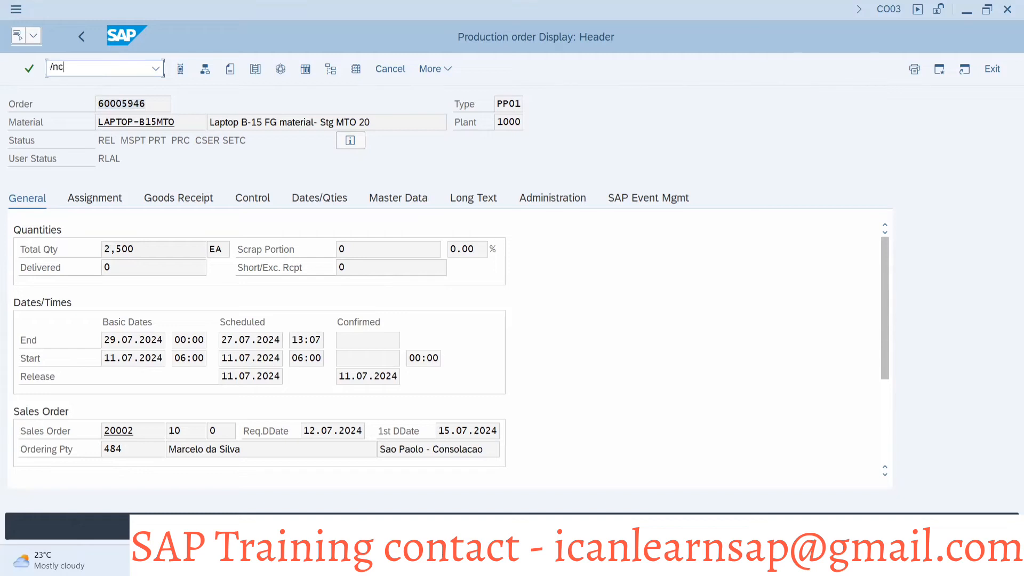
pyautogui.press('Return')
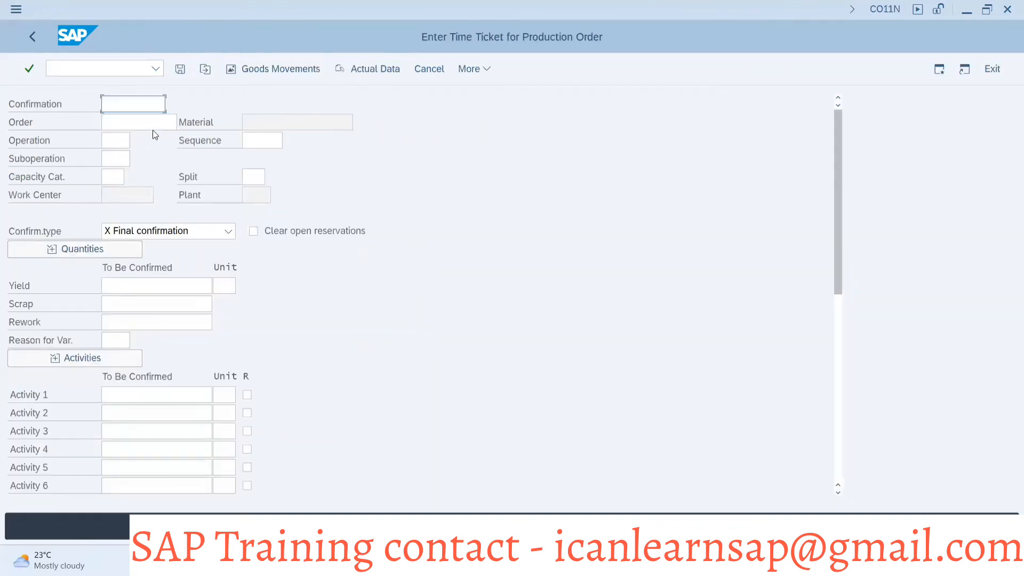
pyautogui.click(141, 121)
pyautogui.hotkey('ctrl', 'v')
pyautogui.click(117, 140)
pyautogui.click(117, 140)
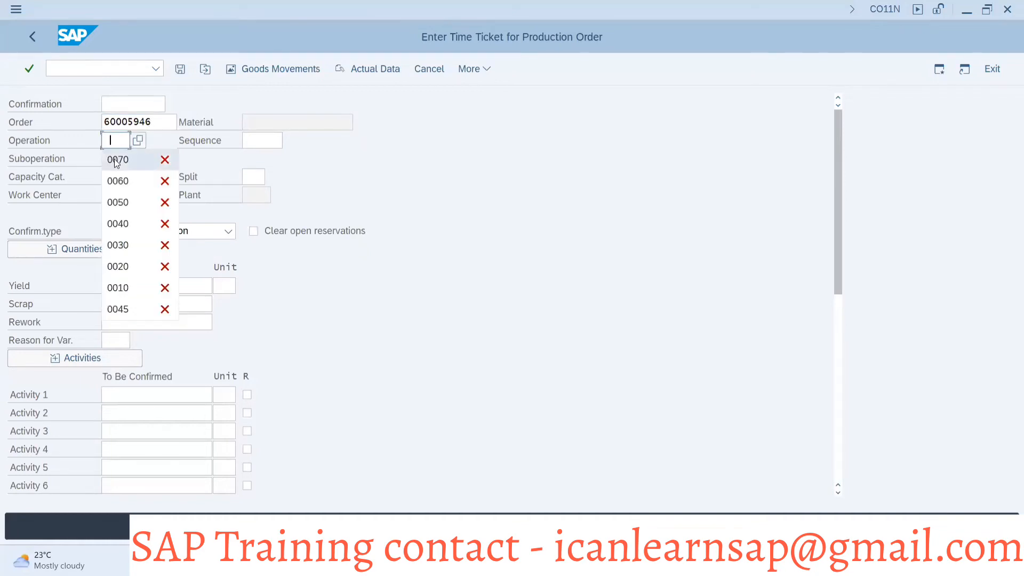
pyautogui.click(111, 146)
pyautogui.write('0010')
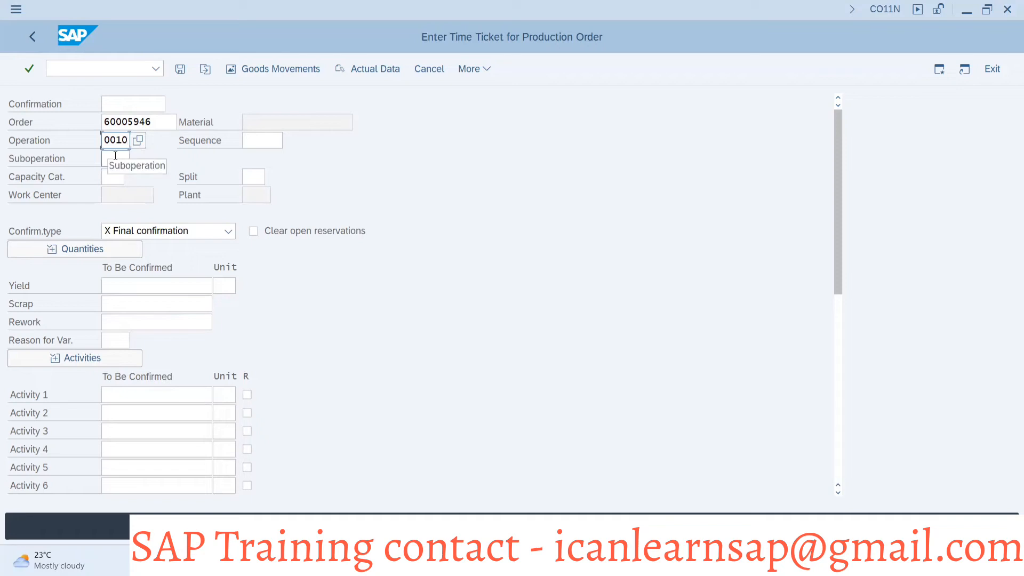
pyautogui.press('Return')
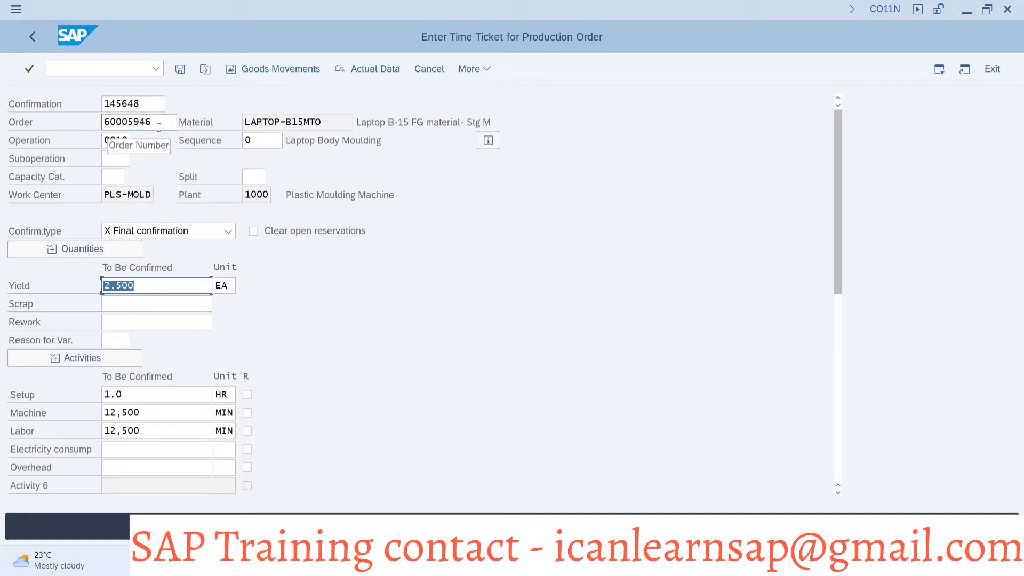
# Save the final confirmation of operation 0010 with yield 2,500 EA, viewing the error log and accepting the actual cost calculation error
pyautogui.click(180, 69)
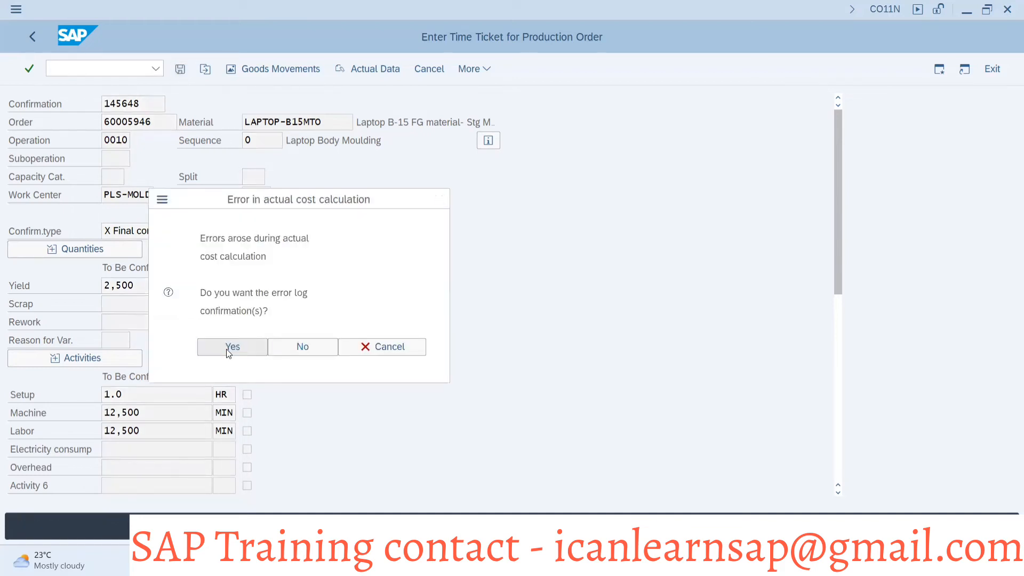
pyautogui.click(226, 347)
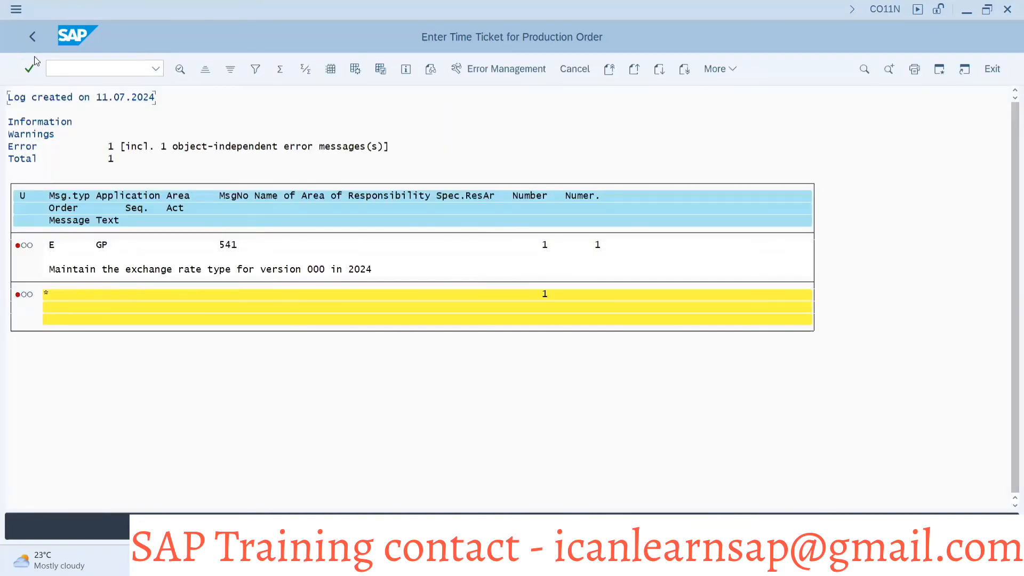
pyautogui.click(31, 43)
pyautogui.click(227, 310)
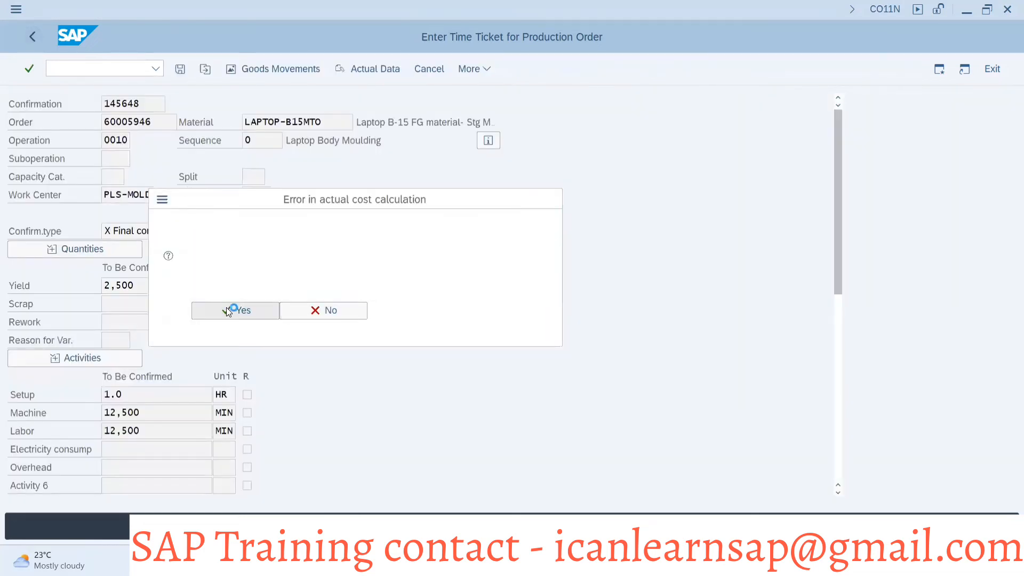
pyautogui.click(416, 490)
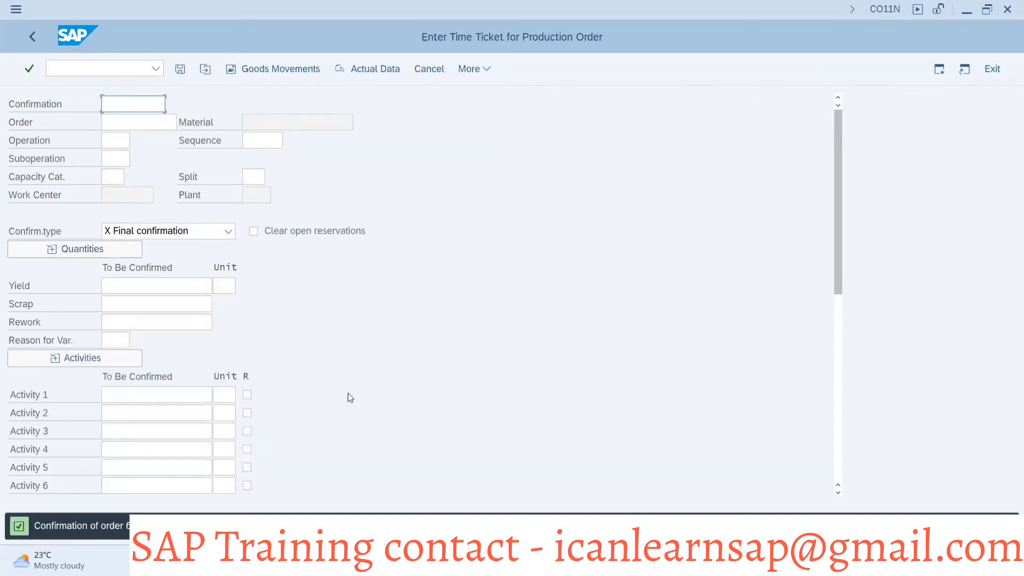
# Enter the same production order in a new time ticket and load operation 0020
pyautogui.click(120, 122)
pyautogui.click(120, 122)
pyautogui.click(120, 142)
pyautogui.click(122, 121)
pyautogui.press('space')
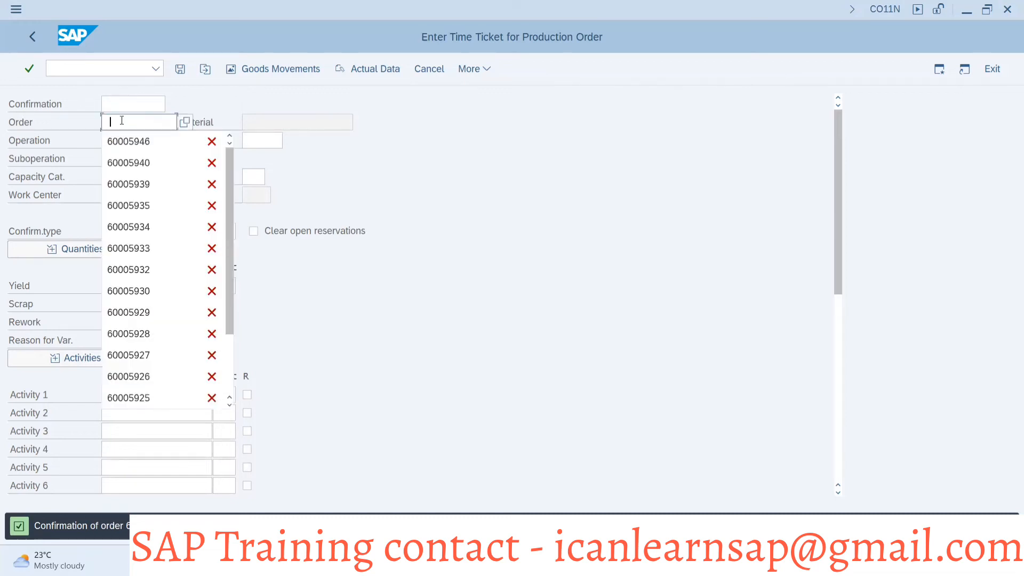
pyautogui.click(125, 141)
pyautogui.click(123, 122)
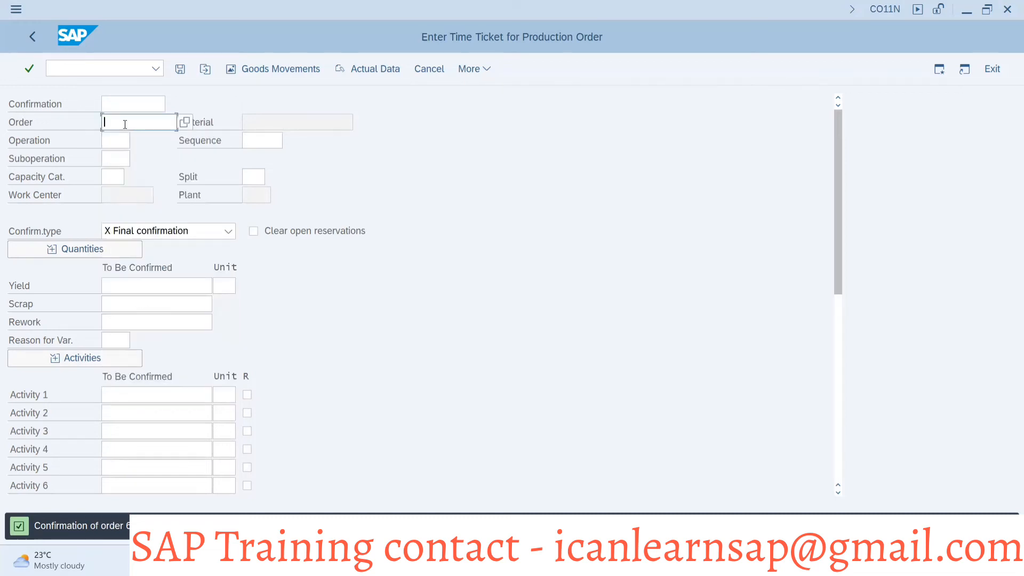
pyautogui.click(123, 123)
pyautogui.click(126, 149)
pyautogui.click(119, 141)
pyautogui.click(119, 141)
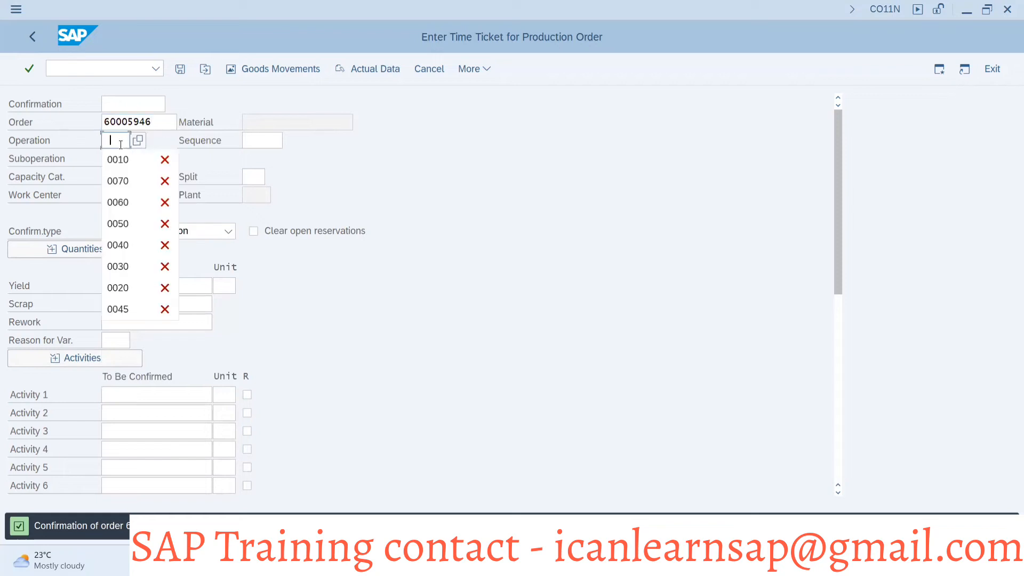
pyautogui.click(121, 292)
pyautogui.press('Return')
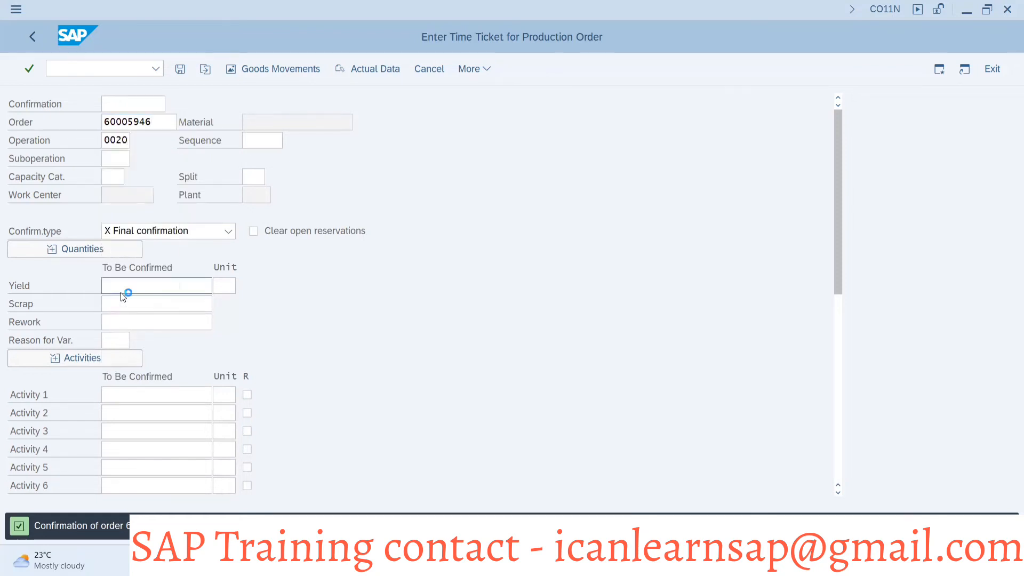
# Save the final confirmation of operation 0020 with yield 2,500 EA, viewing the error log and accepting the actual cost calculation error
pyautogui.click(181, 69)
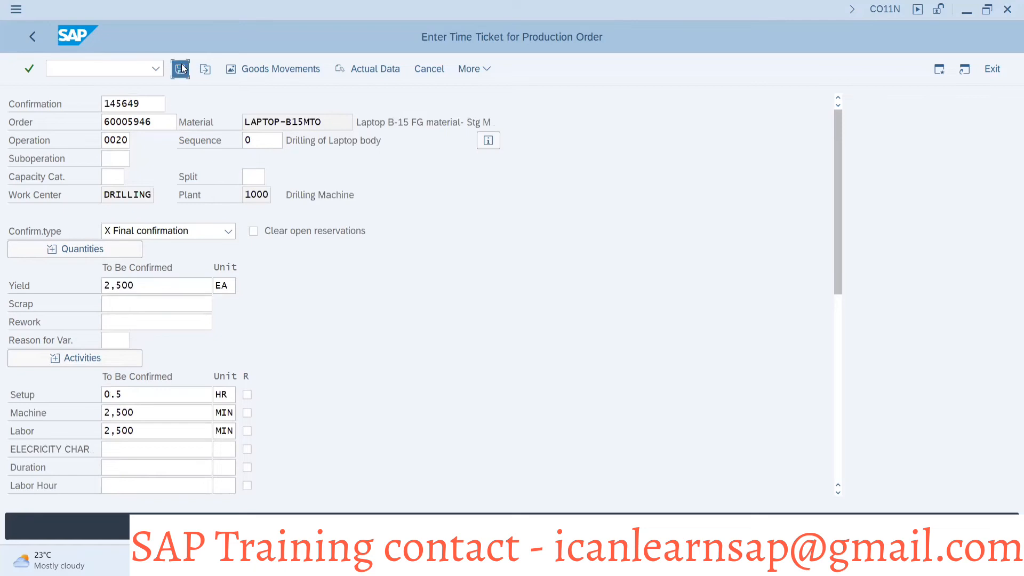
pyautogui.click(233, 347)
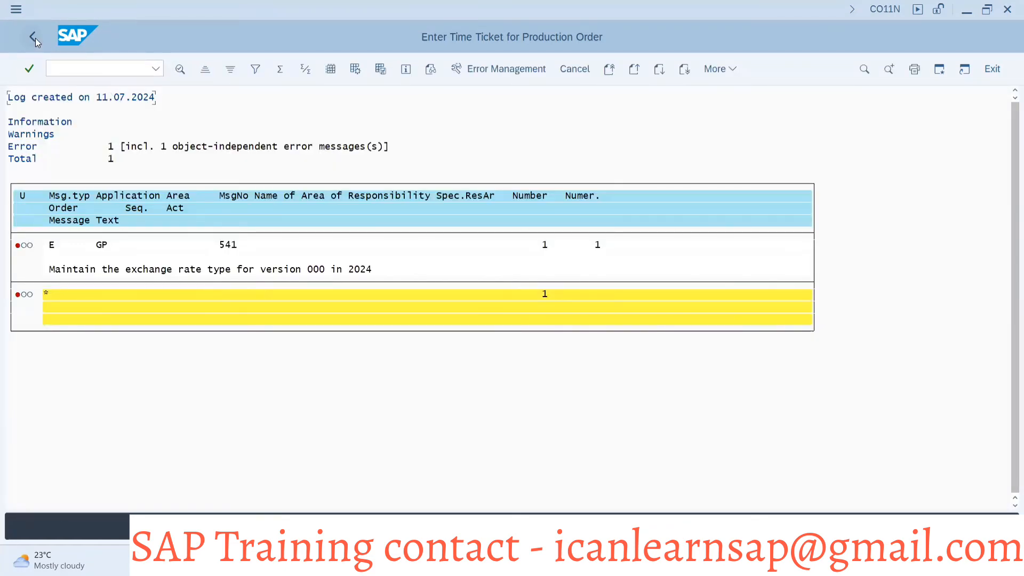
pyautogui.press('F3')
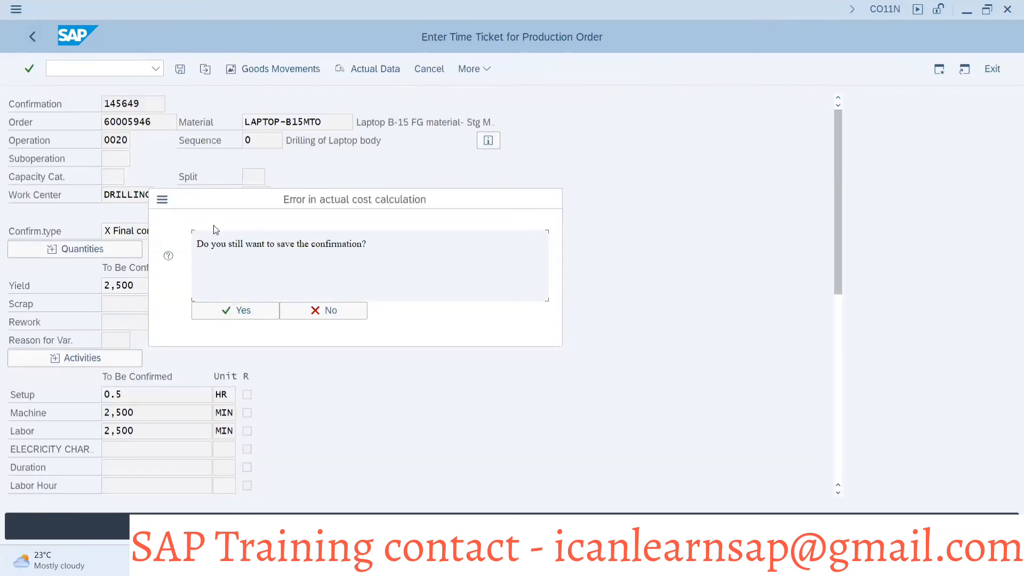
pyautogui.click(242, 312)
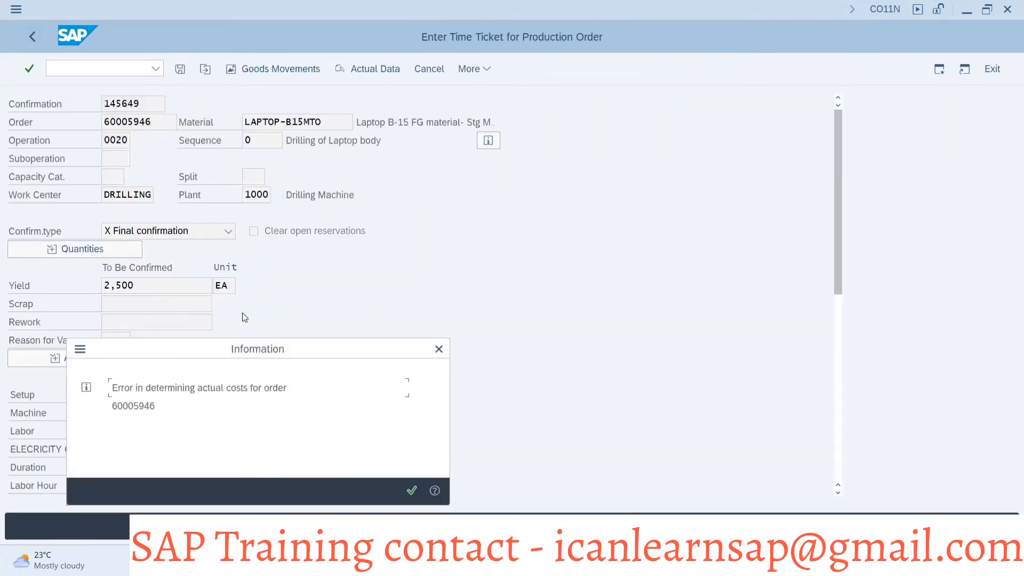
pyautogui.click(412, 489)
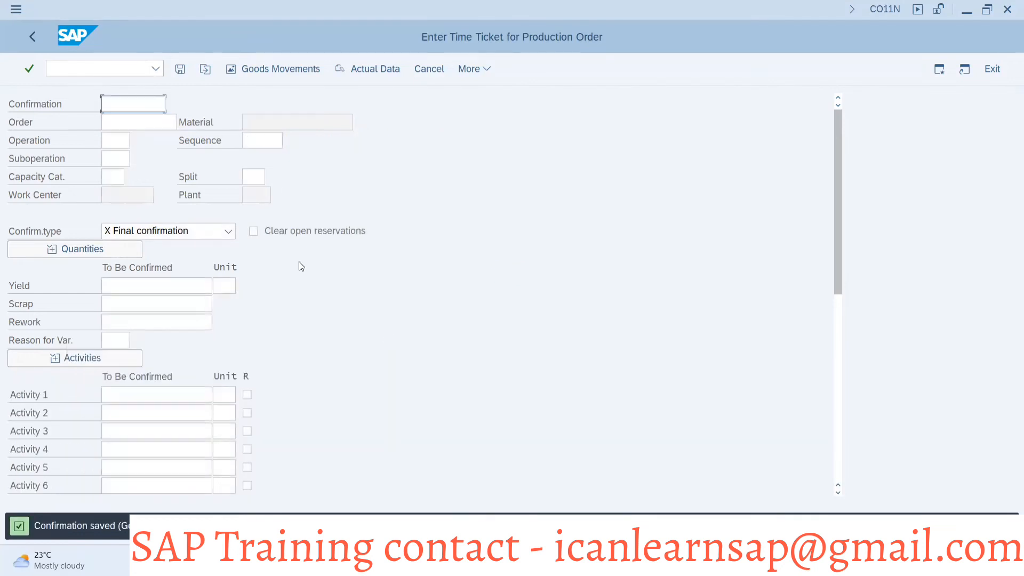
# Enter the 2,500-piece production order in a new time ticket and copy its number
pyautogui.click(141, 122)
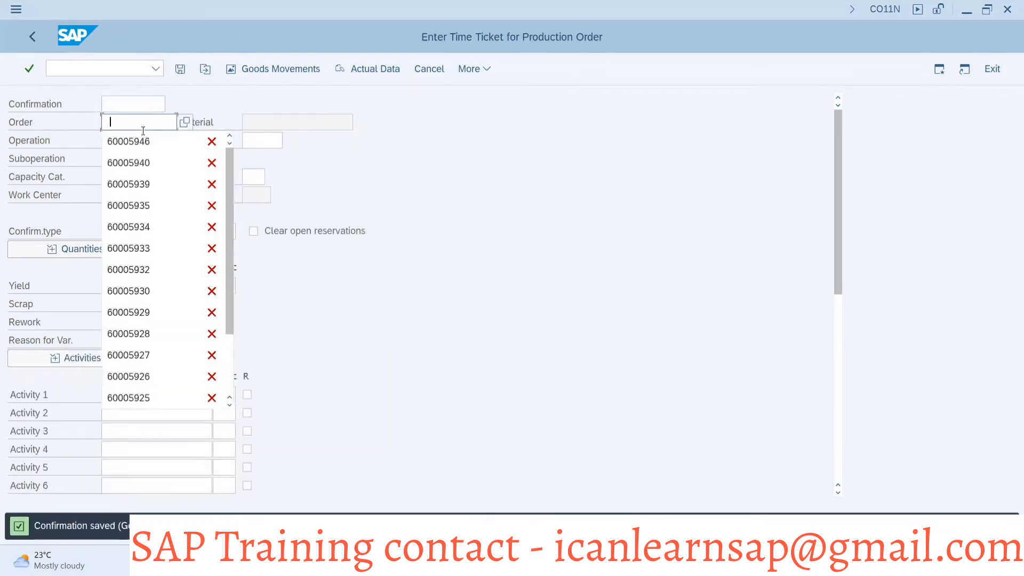
pyautogui.click(143, 144)
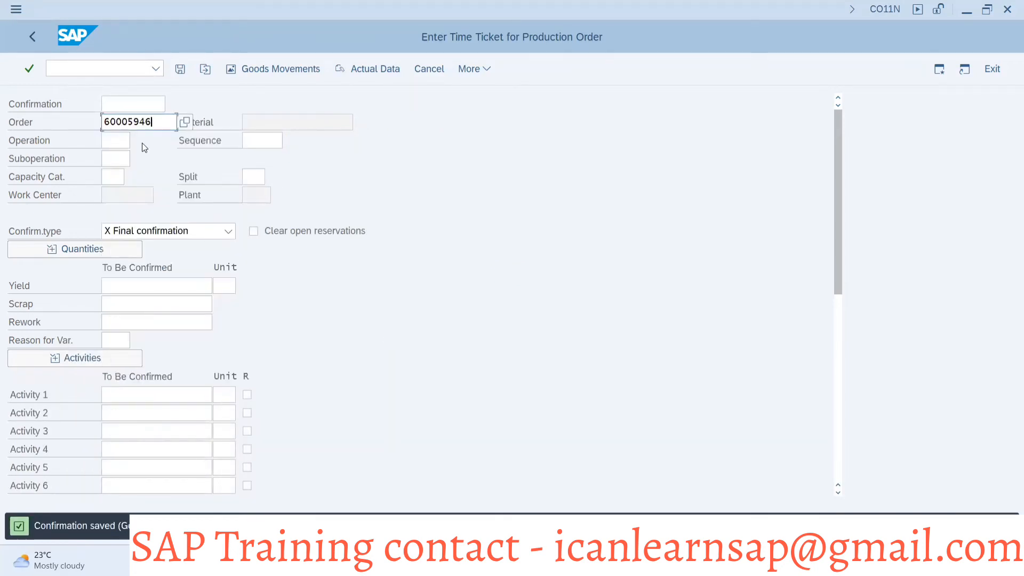
pyautogui.press('F10')
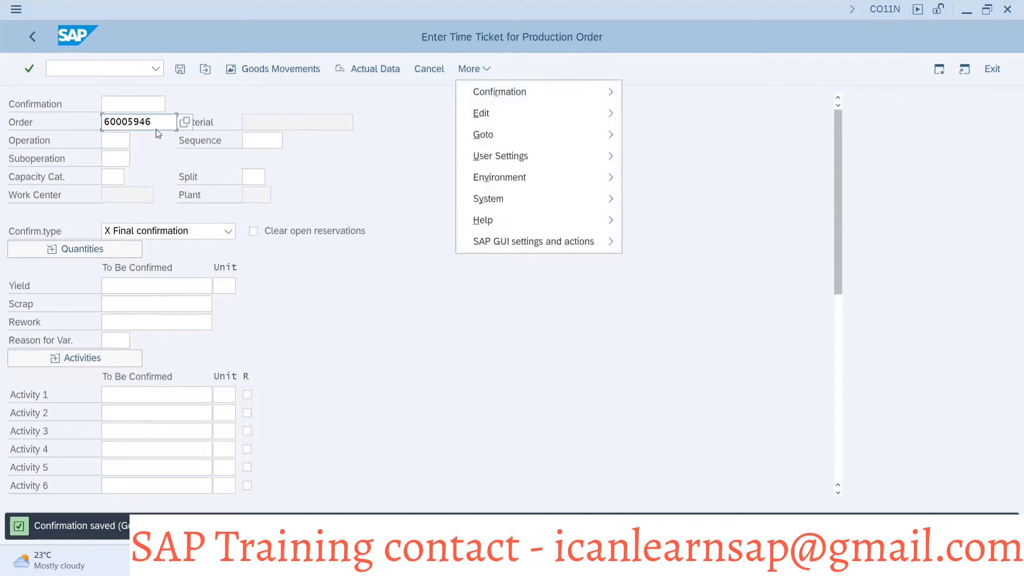
pyautogui.click(153, 127)
pyautogui.doubleClick(152, 124)
pyautogui.hotkey('ctrl', 'c')
pyautogui.click(152, 124)
pyautogui.hotkey('alt', 'Tab')
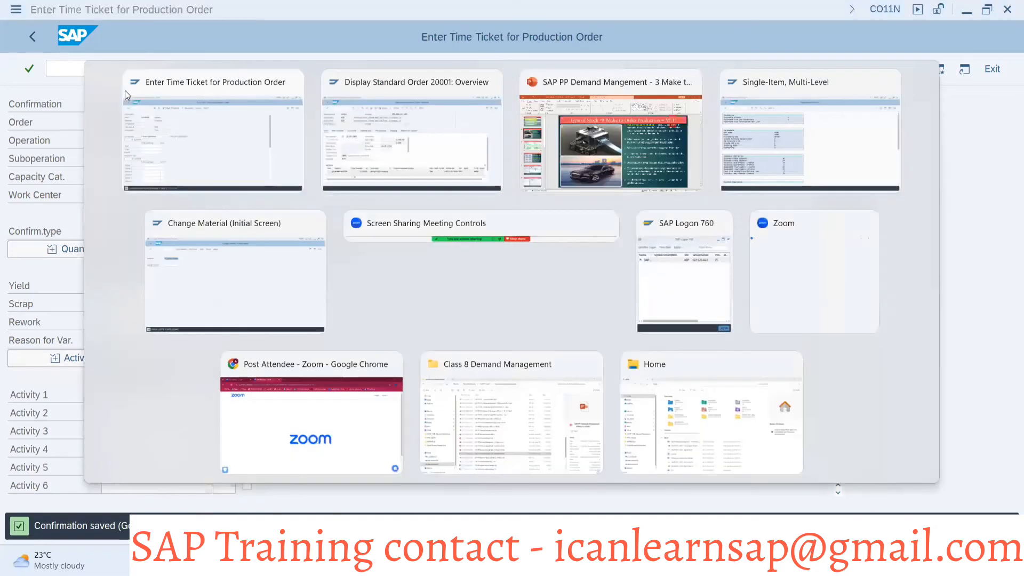
pyautogui.hotkey('alt', 'Tab')
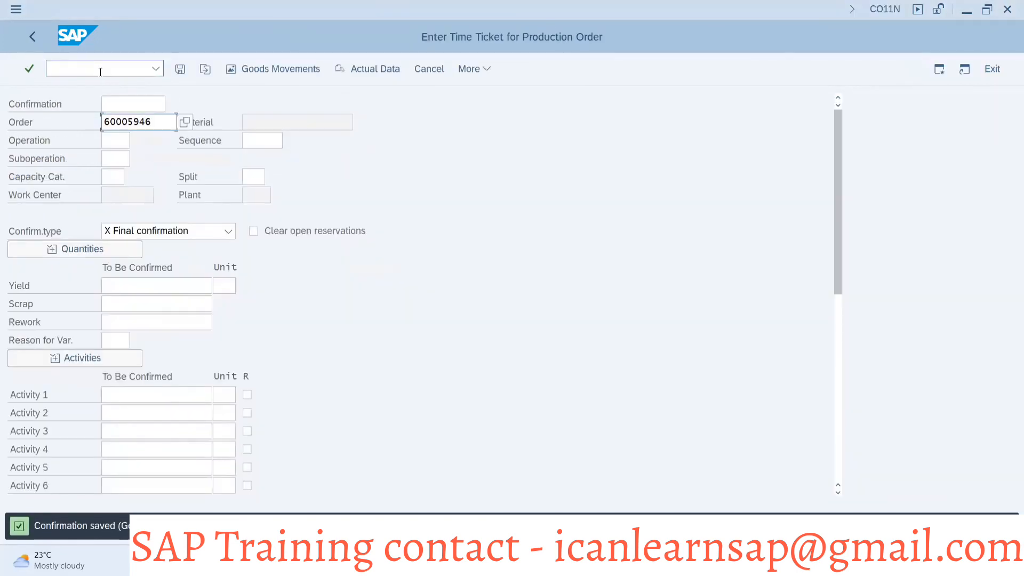
# Open transaction MIGO and load the copied production order for goods receipt with movement type 101
pyautogui.write('/nmf')
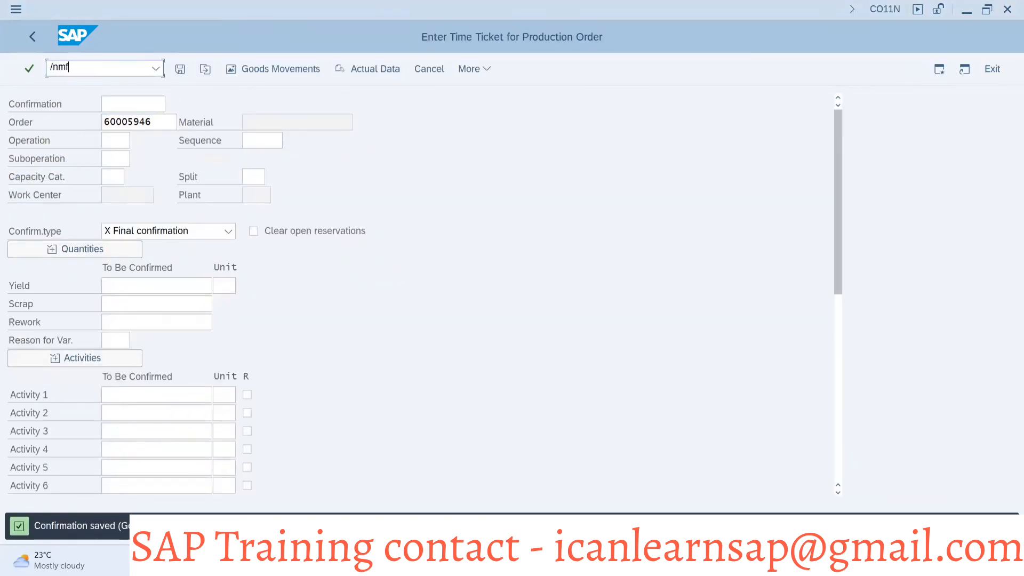
pyautogui.write('igo')
pyautogui.press('Return')
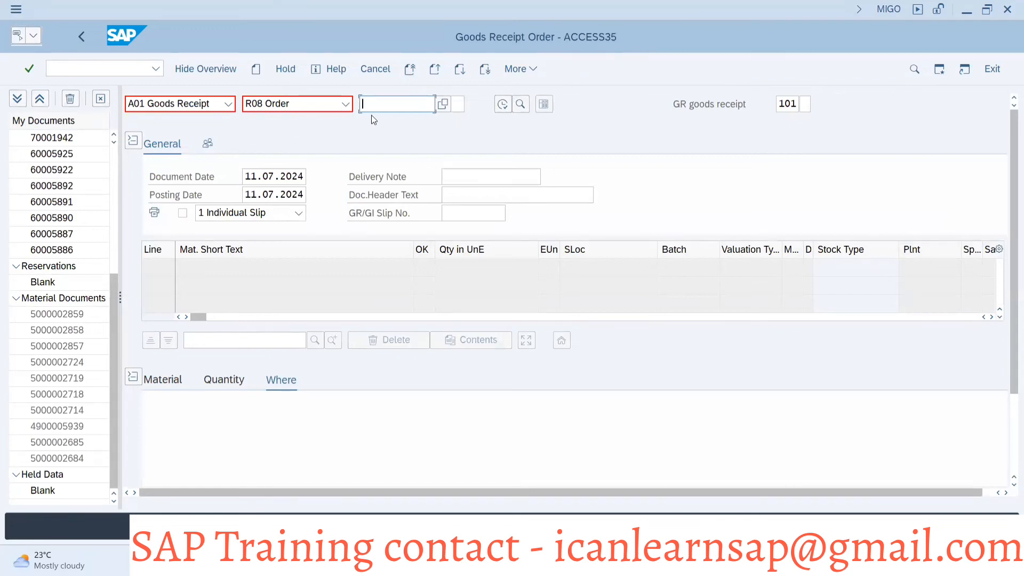
pyautogui.hotkey('ctrl', 'v')
pyautogui.press('Return')
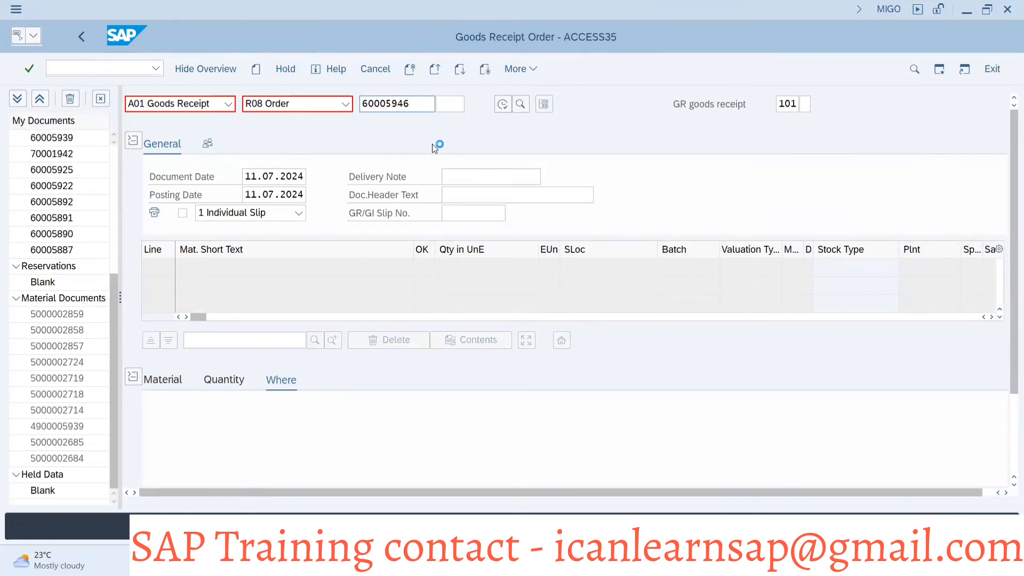
# Open the MD04 stock/requirements list for LAPTOP-B15MTO in plant 1000, using the Change Material session
pyautogui.hotkey('alt', 'Tab')
pyautogui.hotkey('alt', 'Tab')
pyautogui.hotkey('alt', 'Tab')
pyautogui.hotkey('alt', 'Tab')
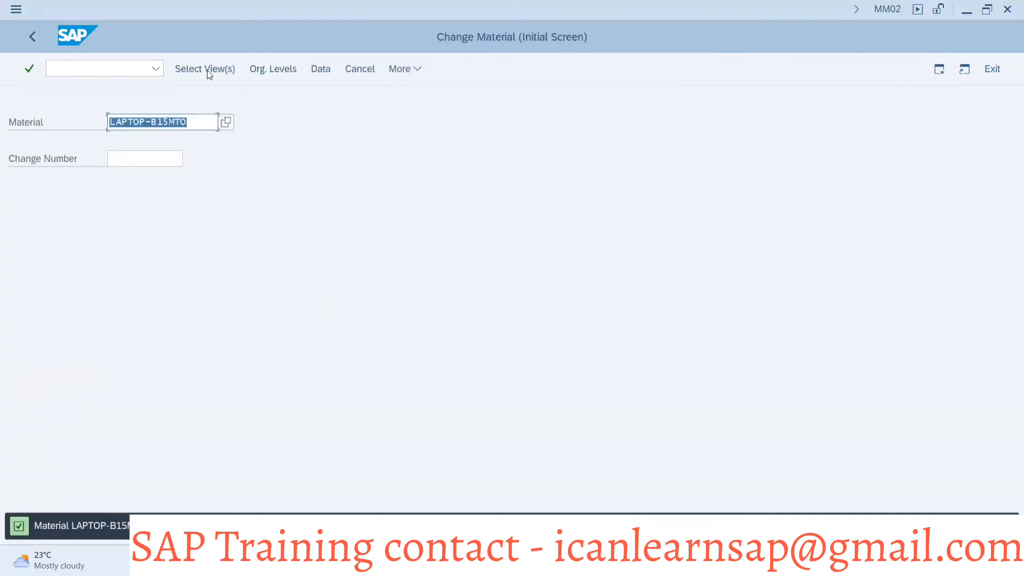
pyautogui.click(138, 67)
pyautogui.write('/nmd04')
pyautogui.press('Return')
pyautogui.press('Return')
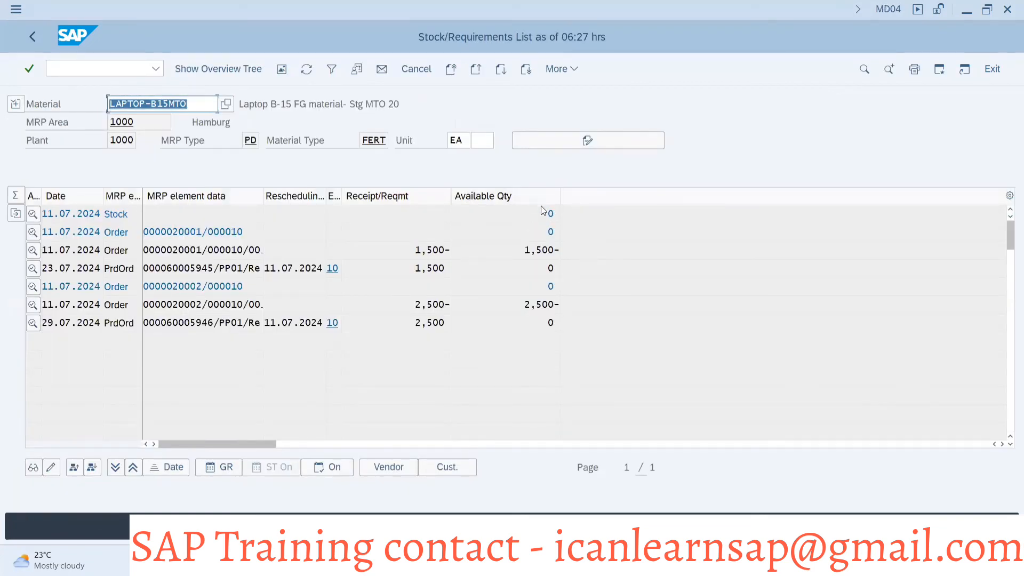
pyautogui.click(188, 99)
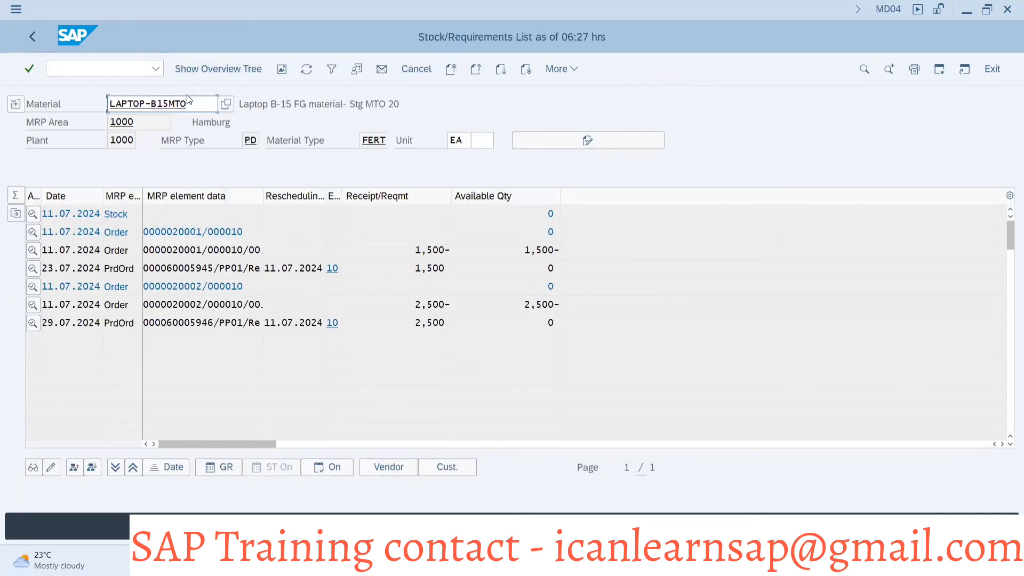
# Open MMBE in the MD02 session and display the stock overview for LAPTOP-B15MTO in plant 1000
pyautogui.hotkey('alt', 'Tab')
pyautogui.hotkey('alt', 'Tab')
pyautogui.hotkey('alt', 'Tab')
pyautogui.hotkey('alt', 'Tab')
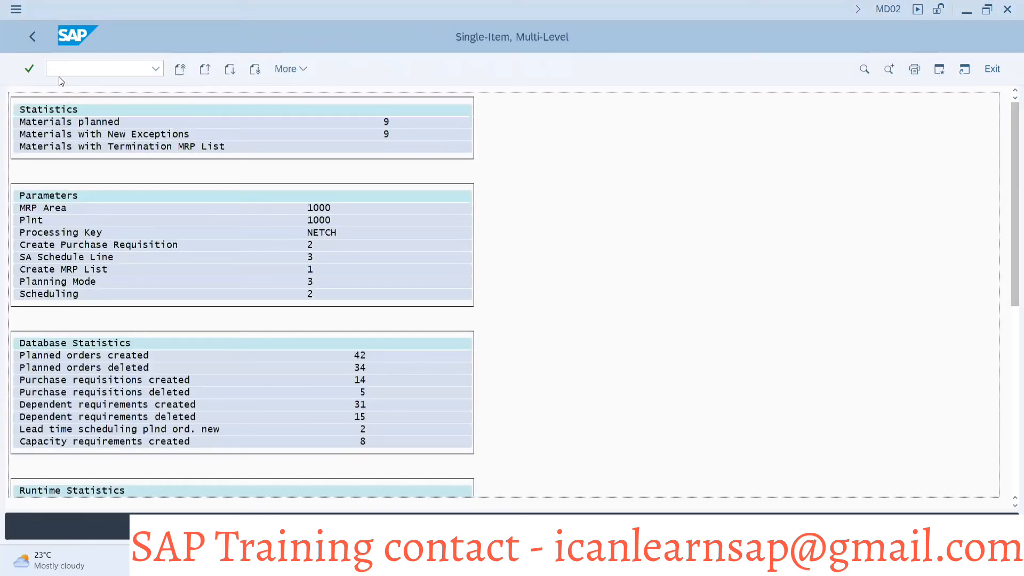
pyautogui.click(59, 71)
pyautogui.write('/nmmb')
pyautogui.press('Return')
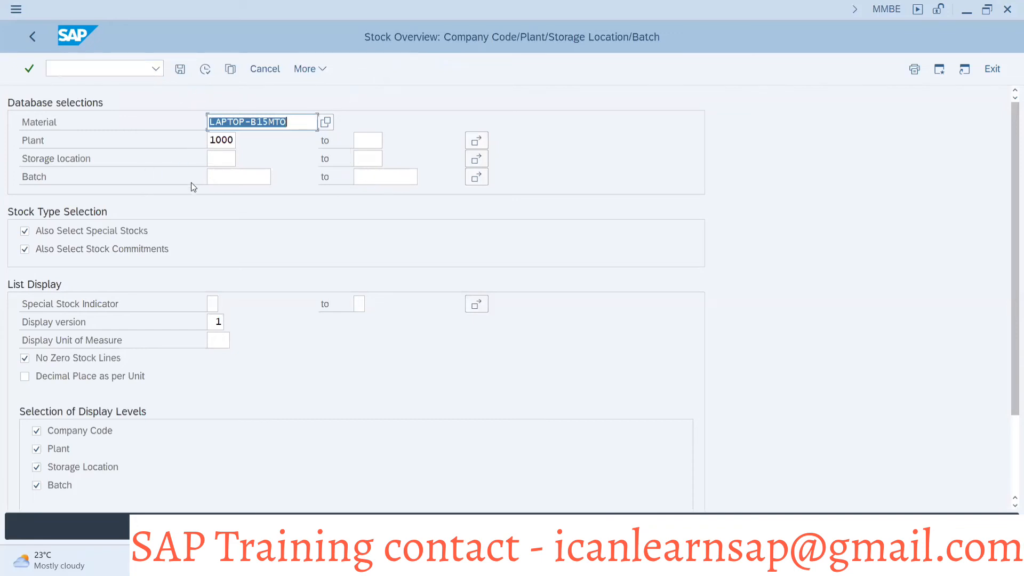
pyautogui.click(205, 70)
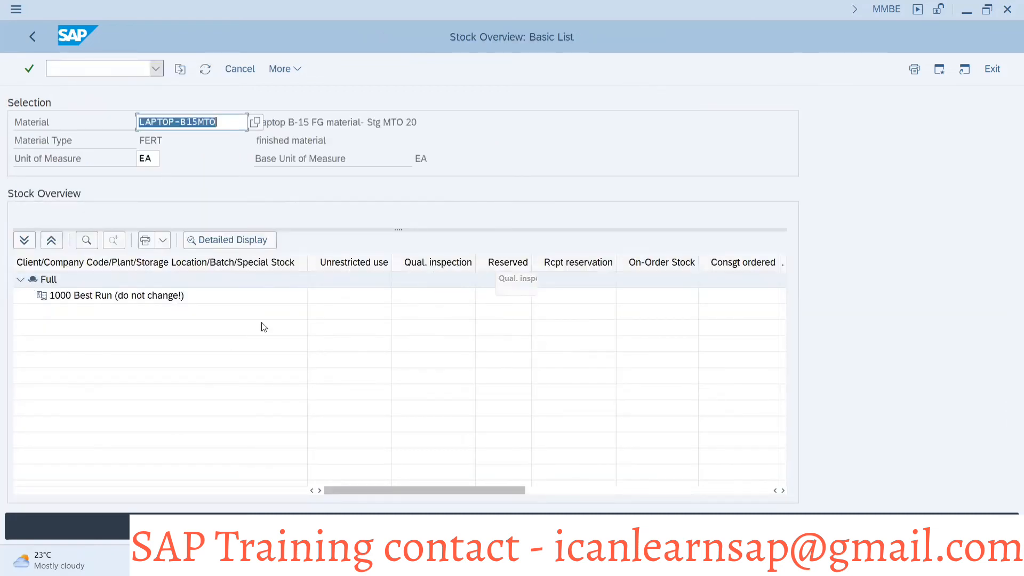
# In the goods receipt session, set storage location 0001, mark the 2,500 EA item as OK, then check and post the receipt
pyautogui.hotkey('alt', 'Tab')
pyautogui.hotkey('alt', 'Tab')
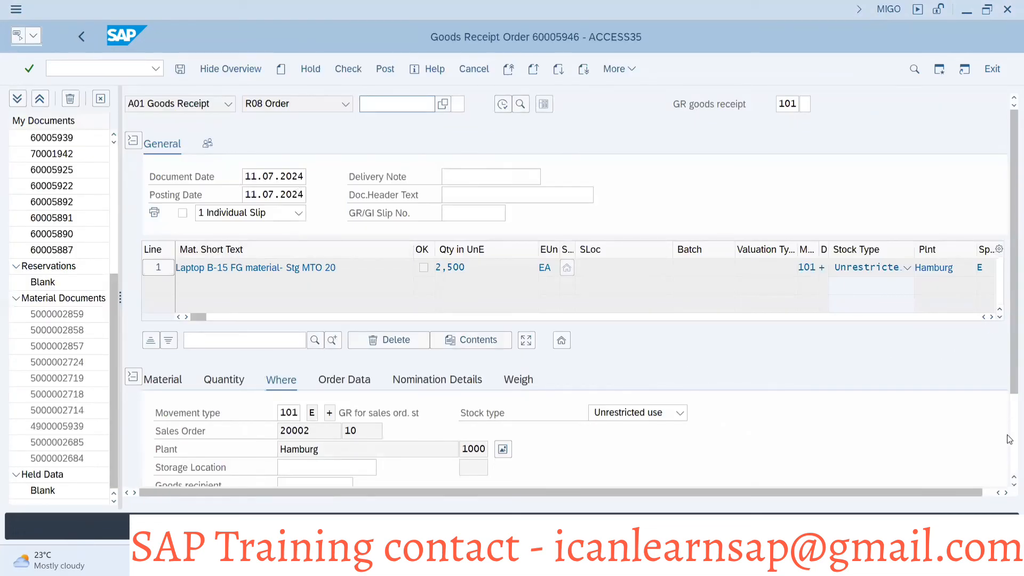
pyautogui.click(306, 464)
pyautogui.write('000')
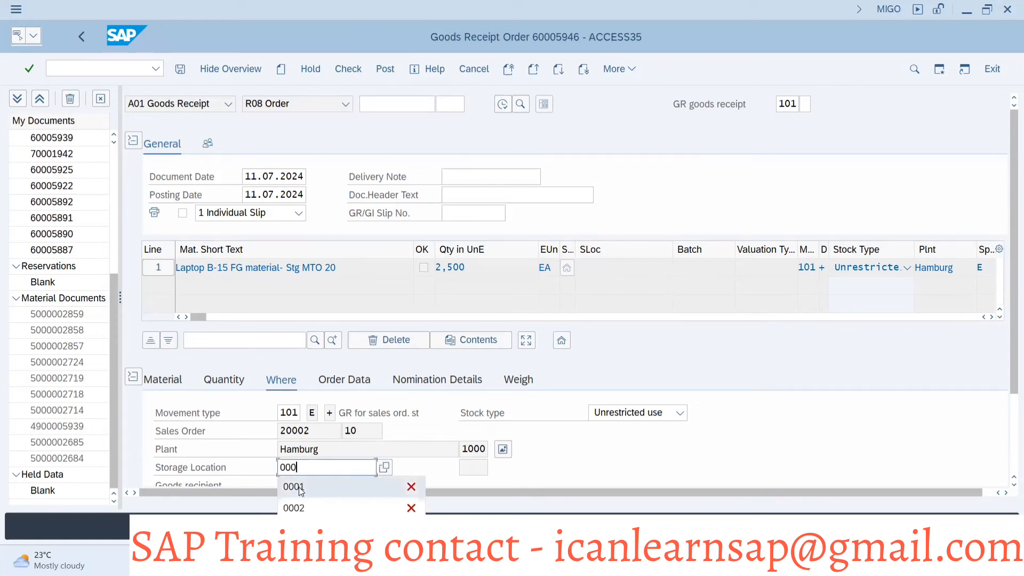
pyautogui.click(298, 488)
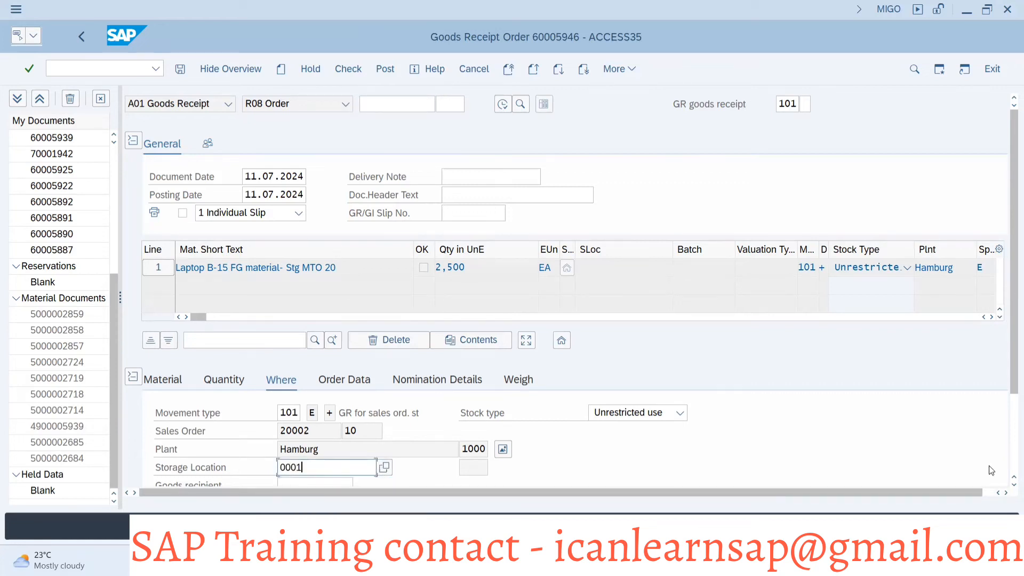
pyautogui.click(1013, 466)
pyautogui.click(193, 466)
pyautogui.click(193, 467)
pyautogui.click(356, 69)
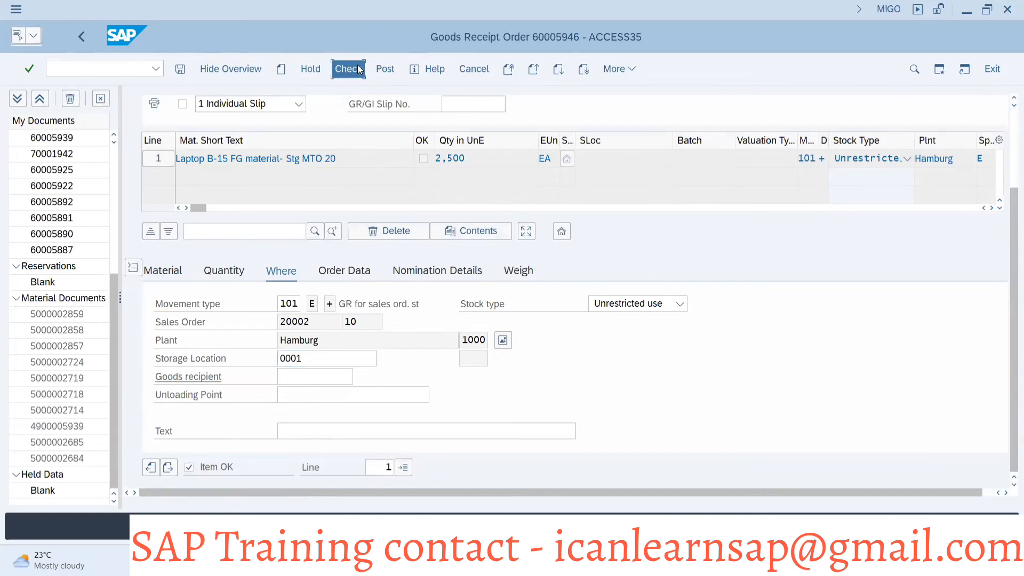
pyautogui.click(383, 68)
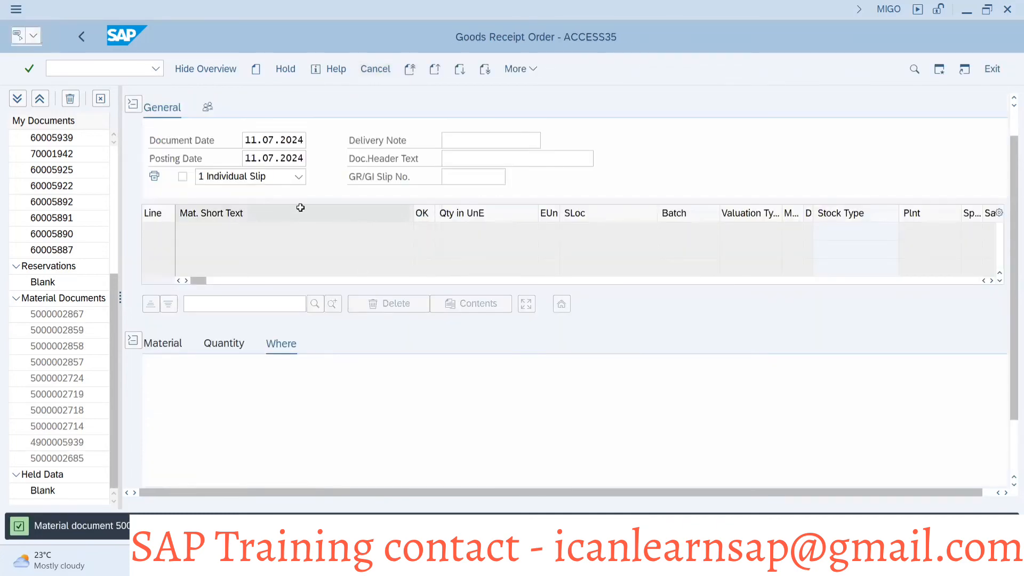
# Refresh the LAPTOP-B15MTO stock overview and inspect the production orders behind its sales order stock
pyautogui.hotkey('alt', 'Tab')
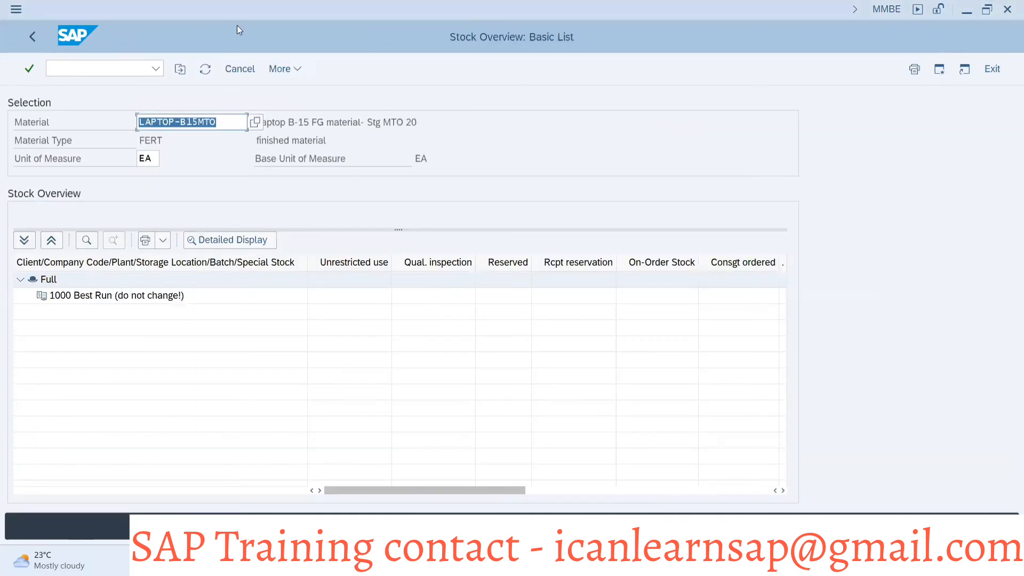
pyautogui.click(205, 68)
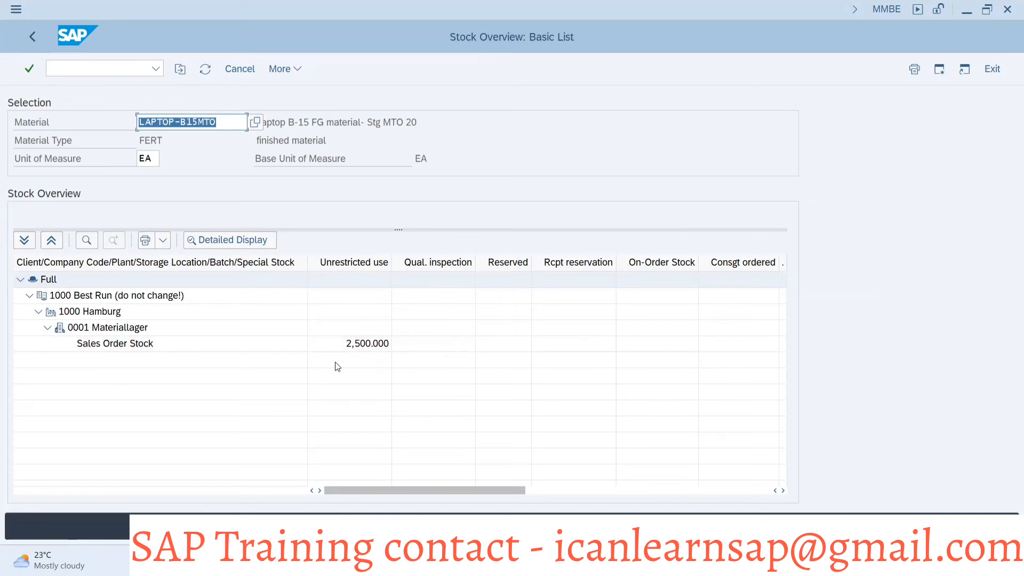
pyautogui.rightClick(364, 350)
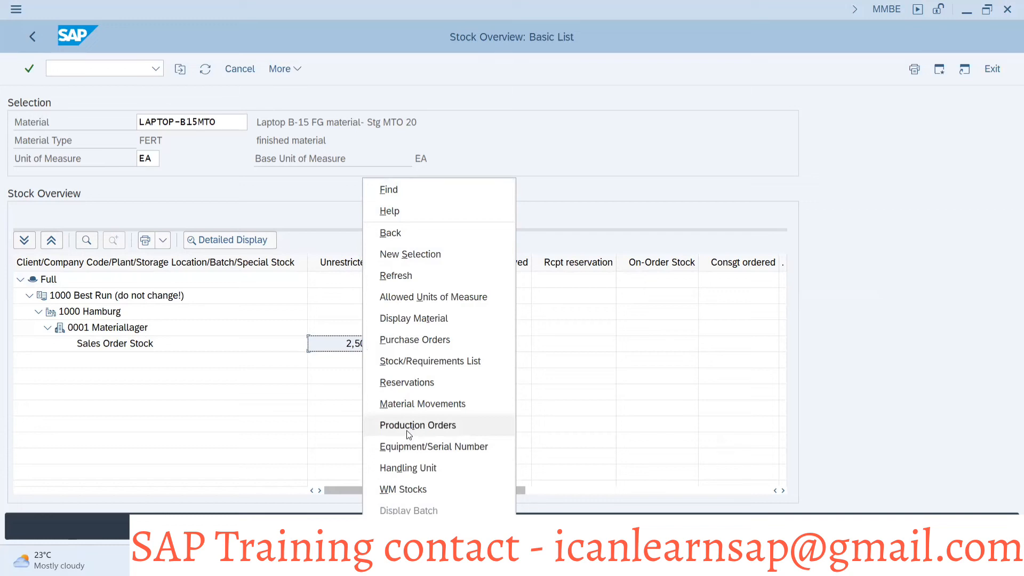
pyautogui.click(408, 426)
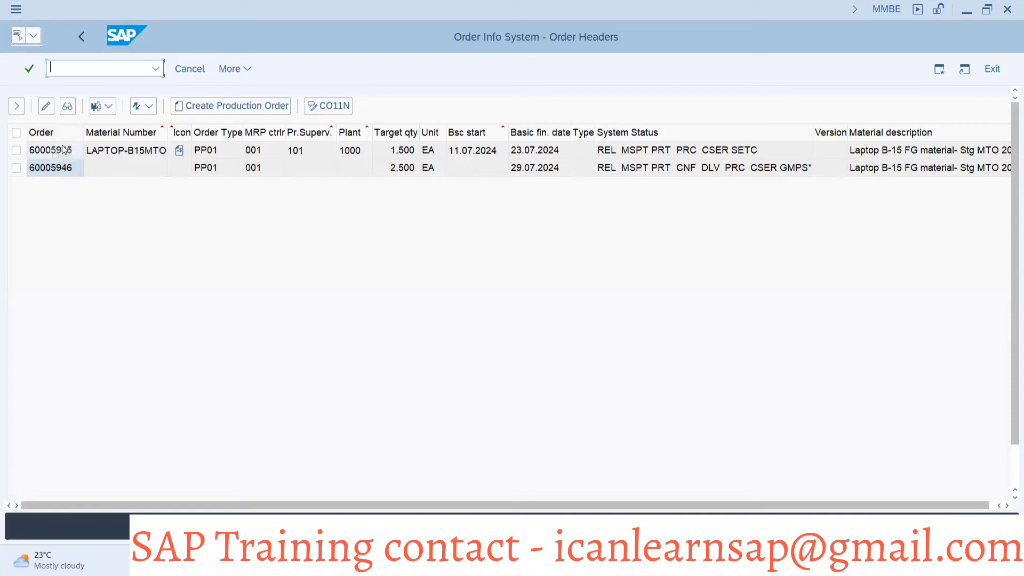
pyautogui.click(81, 37)
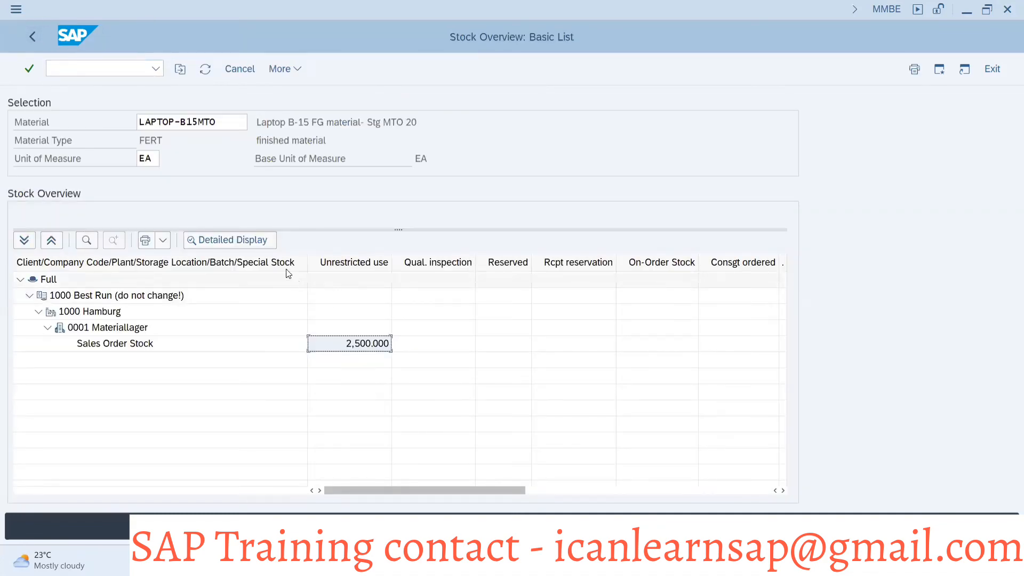
# Look at the 1,500-piece sales order, return to the goods receipt session and open transaction CO11N there
pyautogui.hotkey('alt', 'Tab')
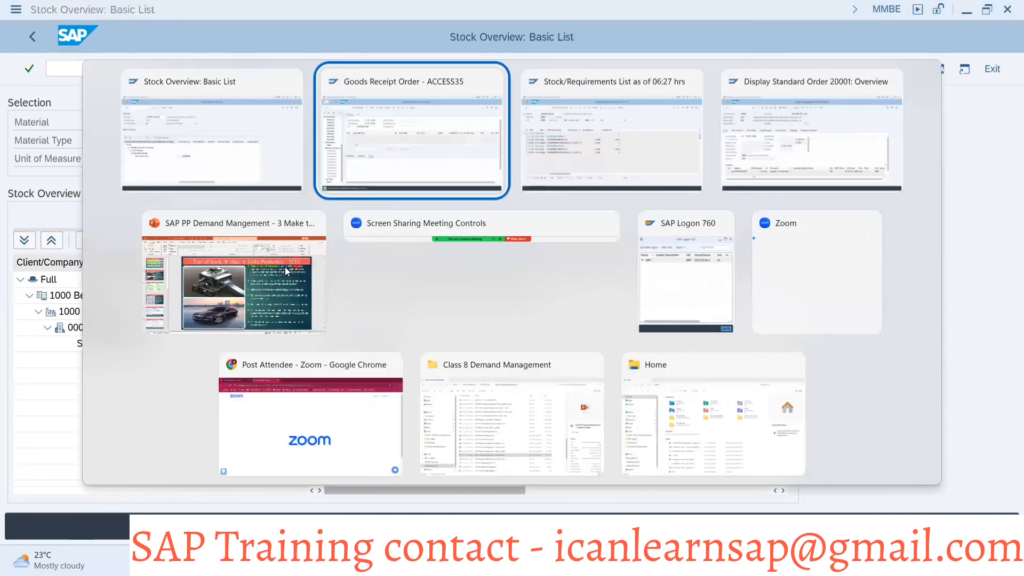
pyautogui.hotkey('alt', 'Tab')
pyautogui.hotkey('alt', 'Tab')
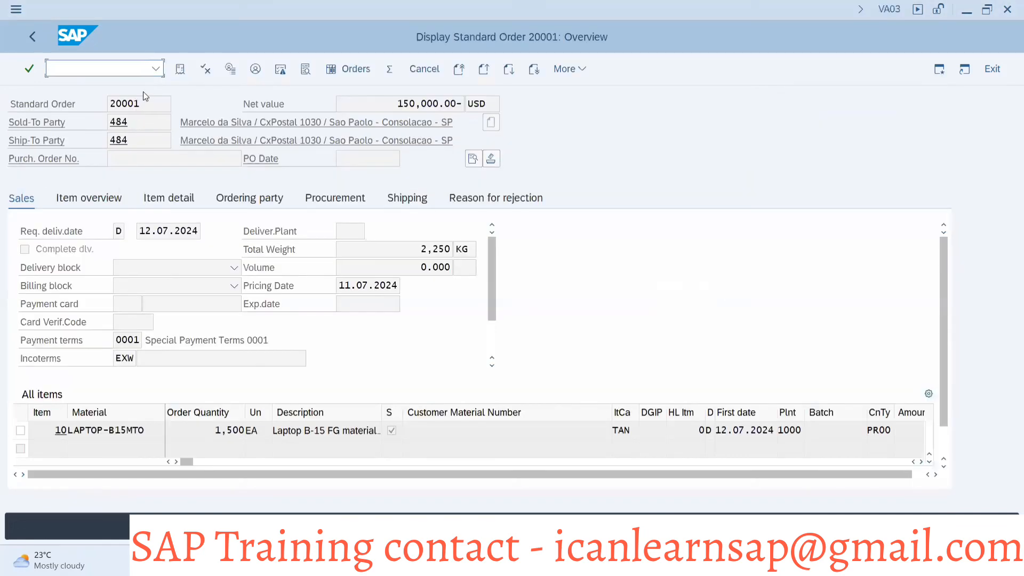
pyautogui.hotkey('alt', 'Tab')
pyautogui.hotkey('alt', 'Tab')
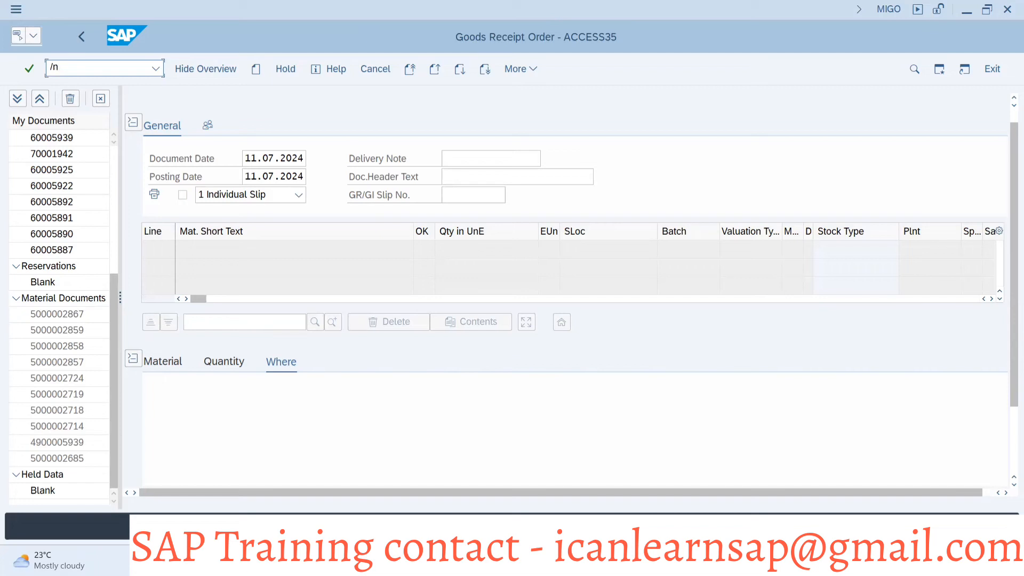
pyautogui.write('co11n')
pyautogui.press('Return')
# Enter the 1,500-piece production order in the time ticket and load operation 0010
pyautogui.click(114, 122)
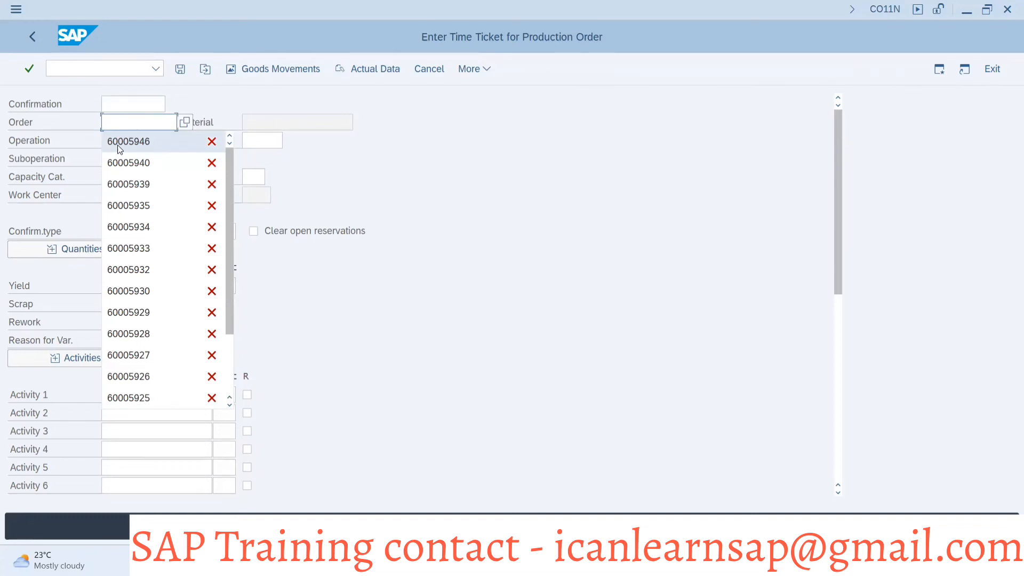
pyautogui.click(118, 148)
pyautogui.press('BackSpace')
pyautogui.write('5945')
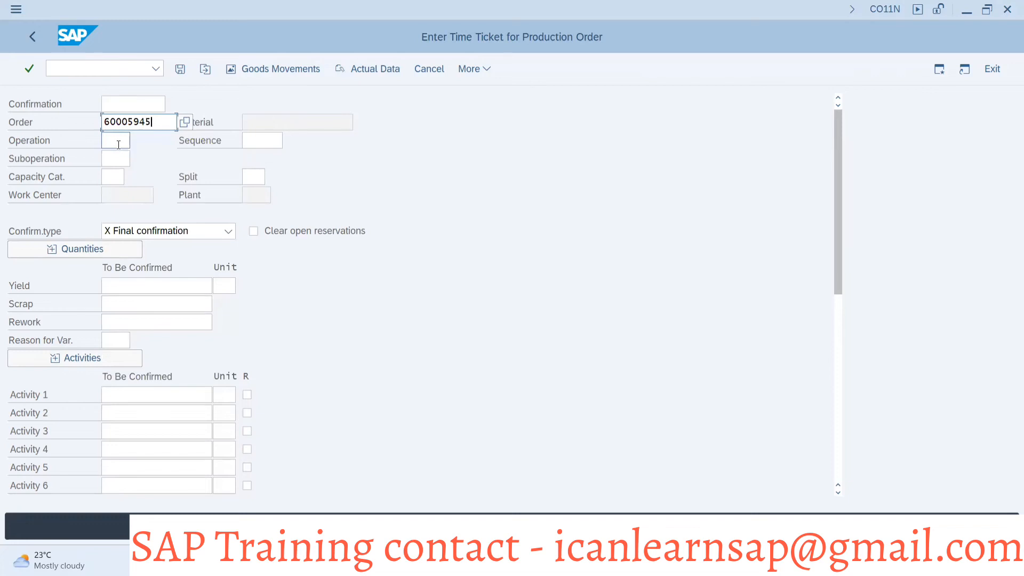
pyautogui.press('Return')
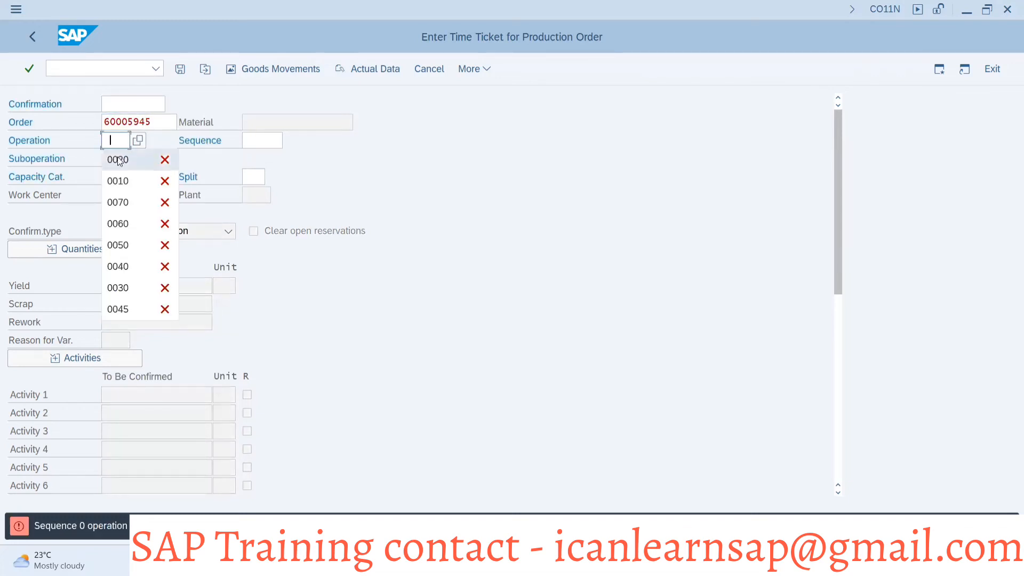
pyautogui.click(119, 181)
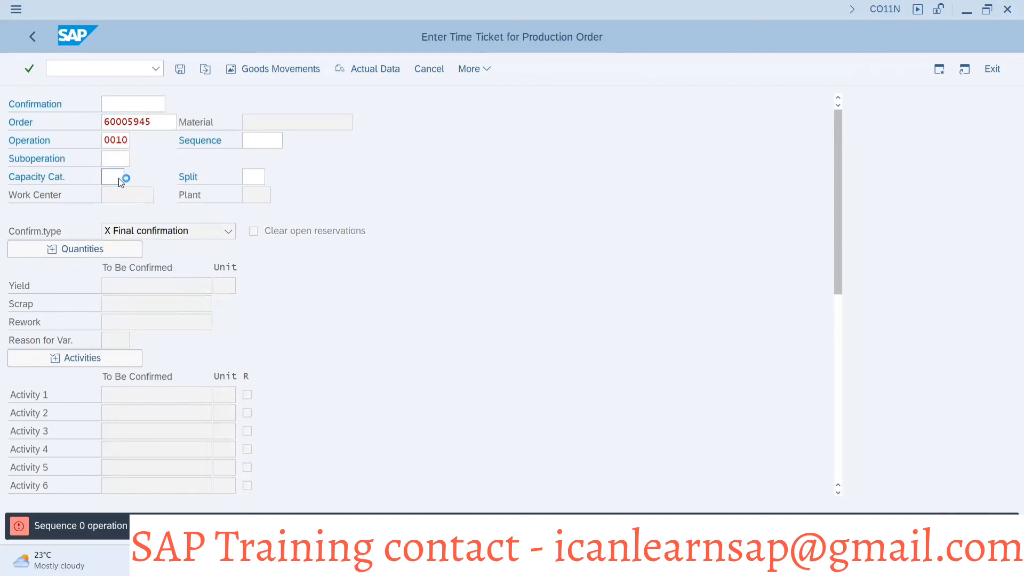
pyautogui.press('Return')
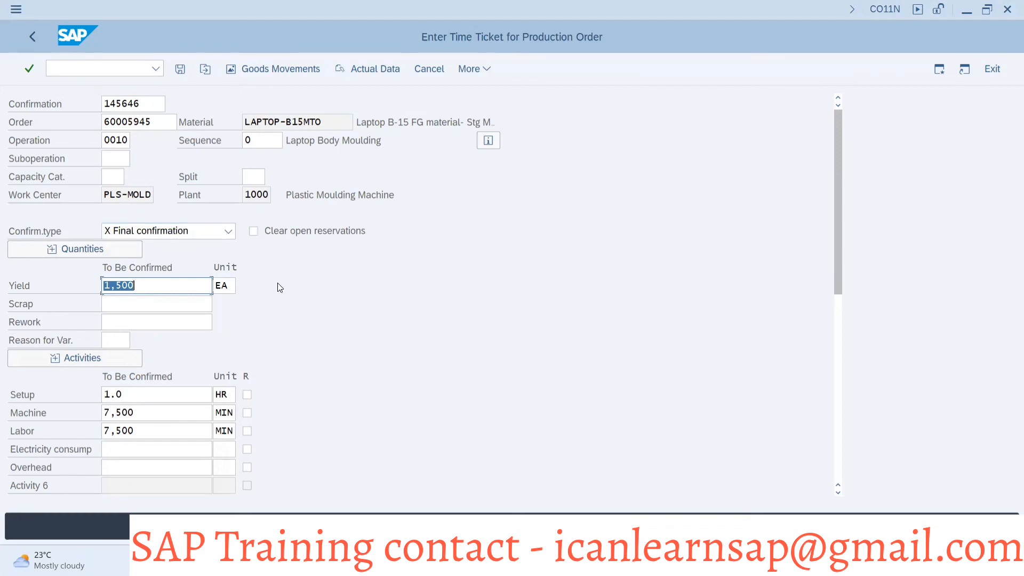
# Save the final confirmation of operation 0010 with a yield of 1,500 EA, viewing the cost error log and saving despite it
pyautogui.press('Return')
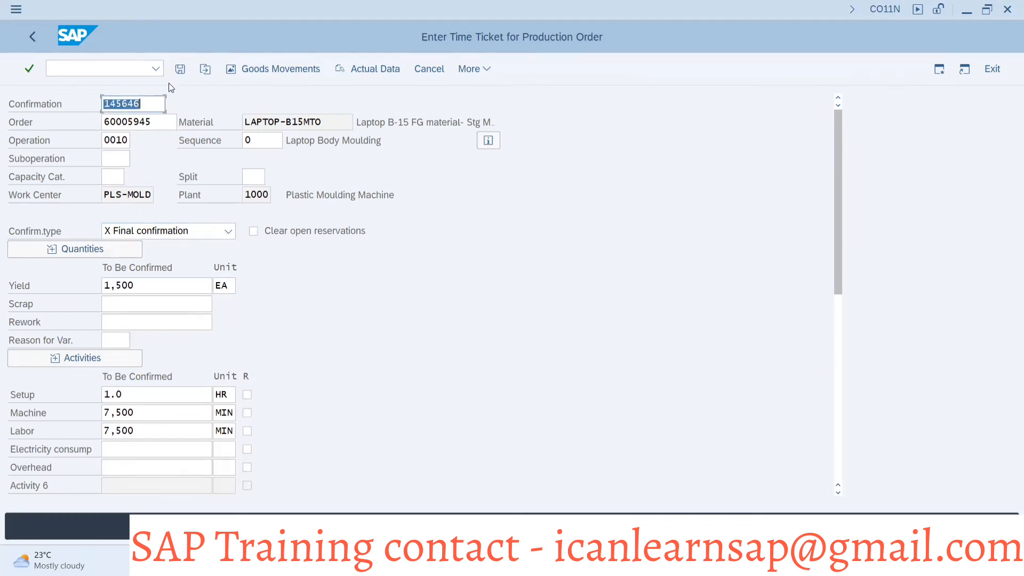
pyautogui.click(180, 70)
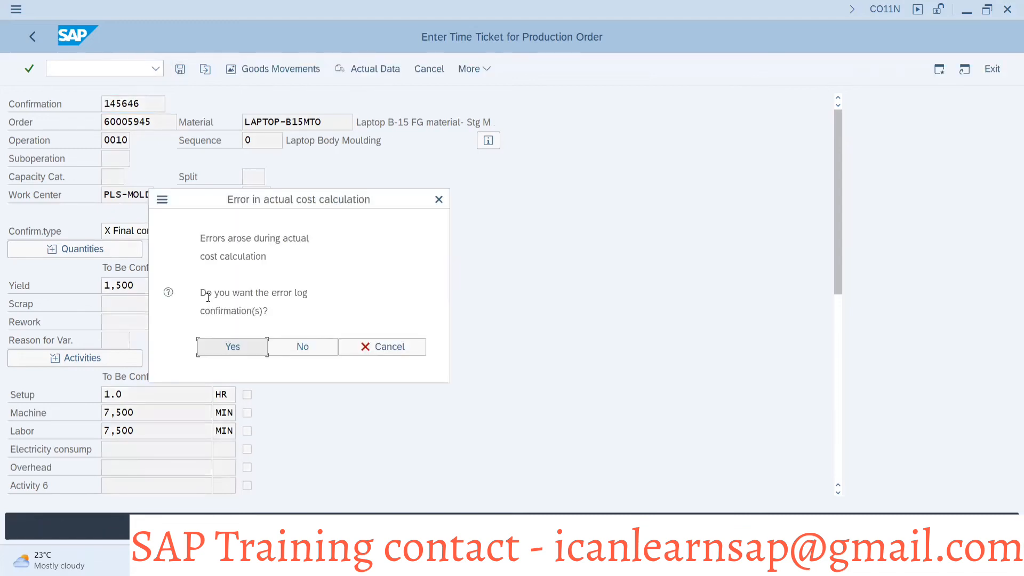
pyautogui.click(214, 345)
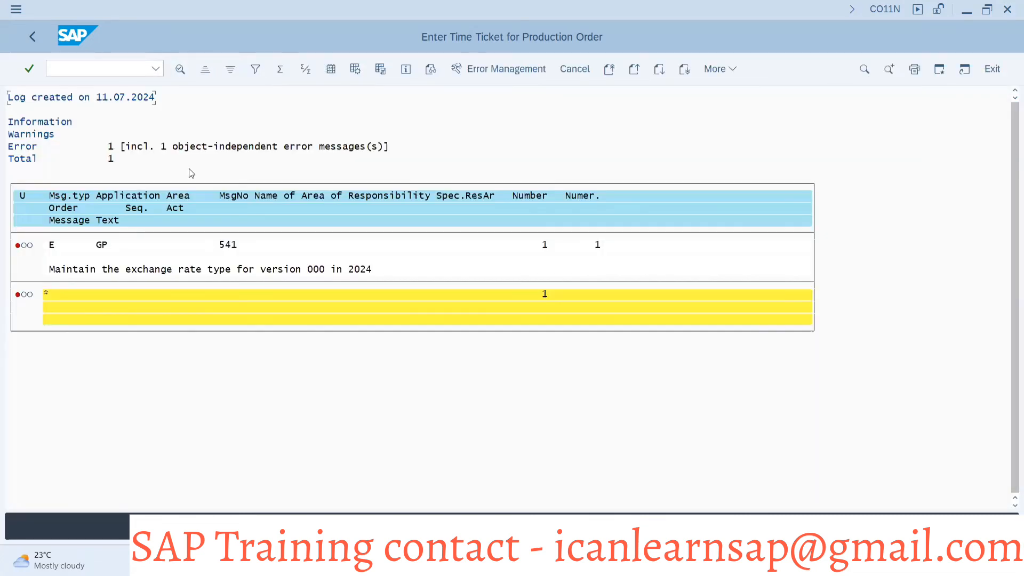
pyautogui.click(31, 33)
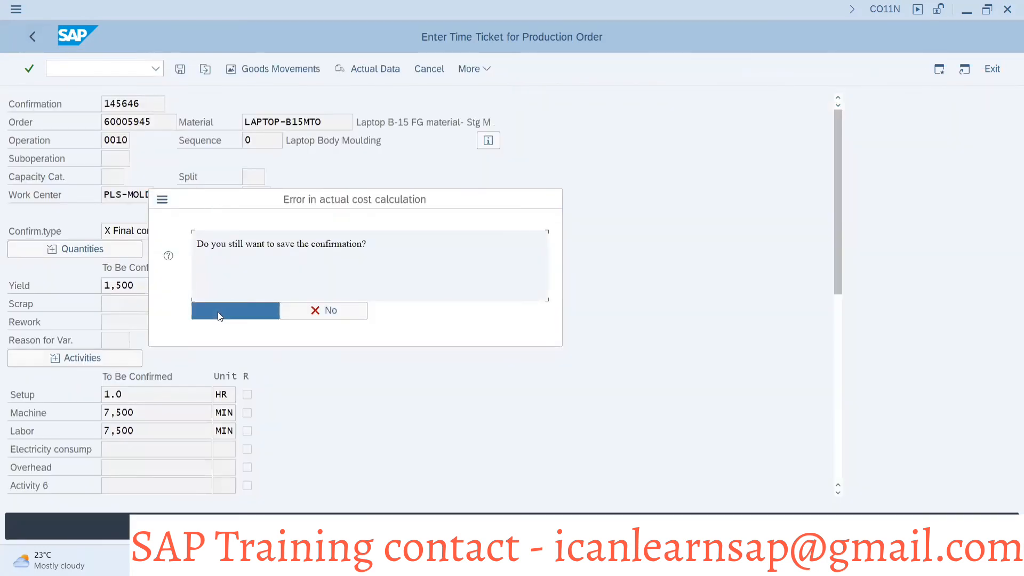
pyautogui.click(219, 315)
pyautogui.click(411, 491)
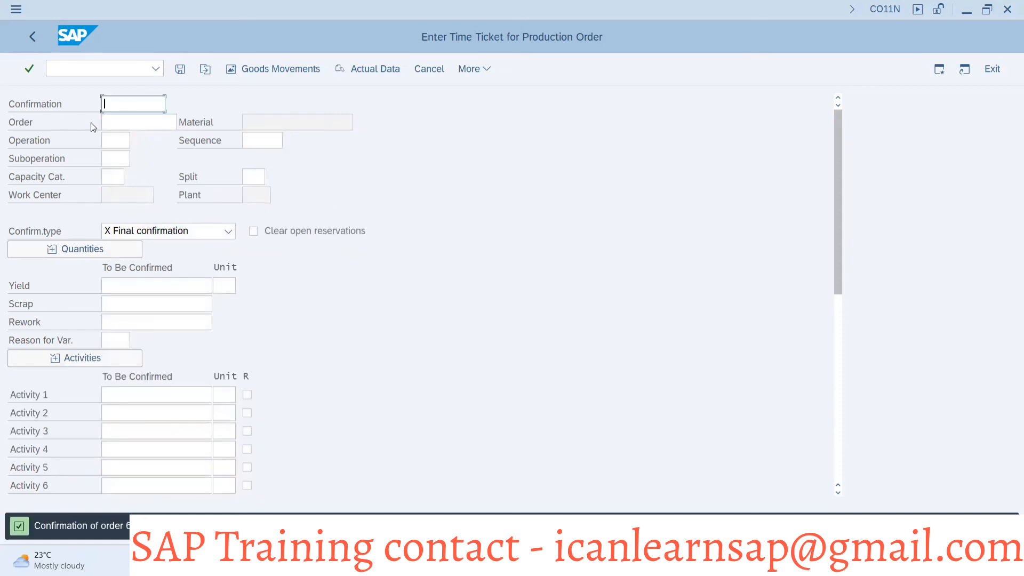
# Enter the same 1,500-piece production order in a new time ticket and load operation 0020
pyautogui.click(107, 124)
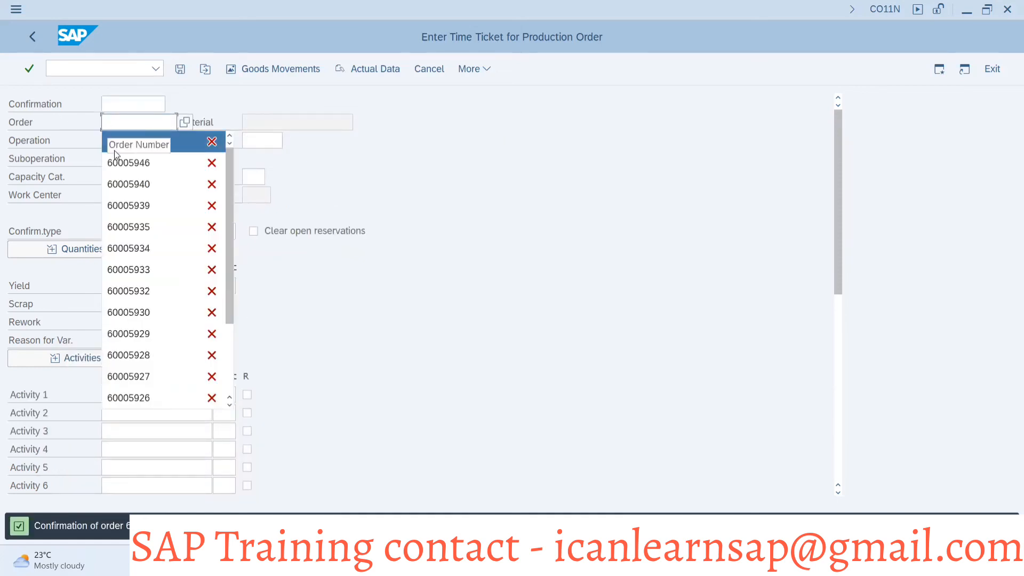
pyautogui.write('60005945')
pyautogui.click(114, 140)
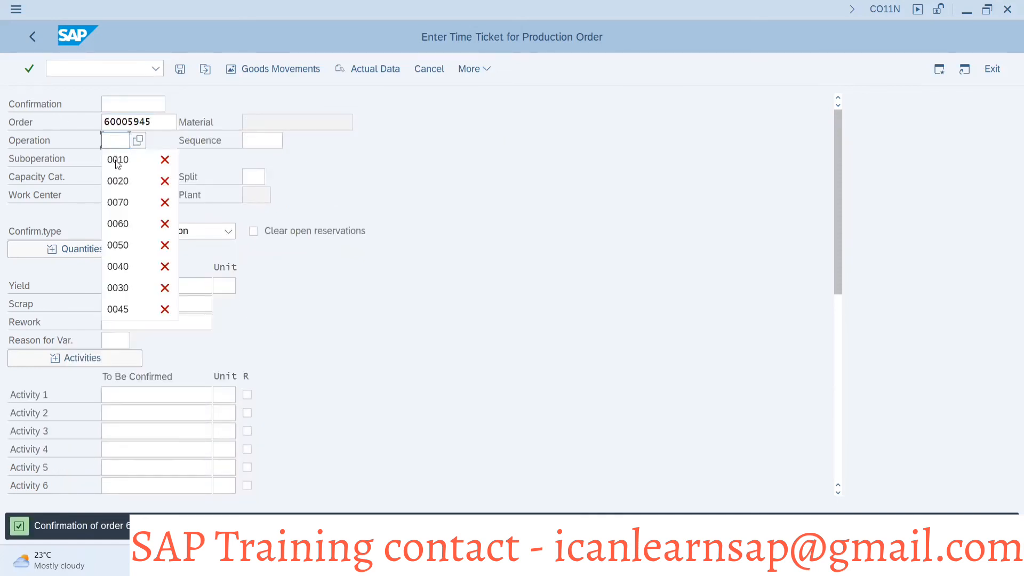
pyautogui.click(118, 181)
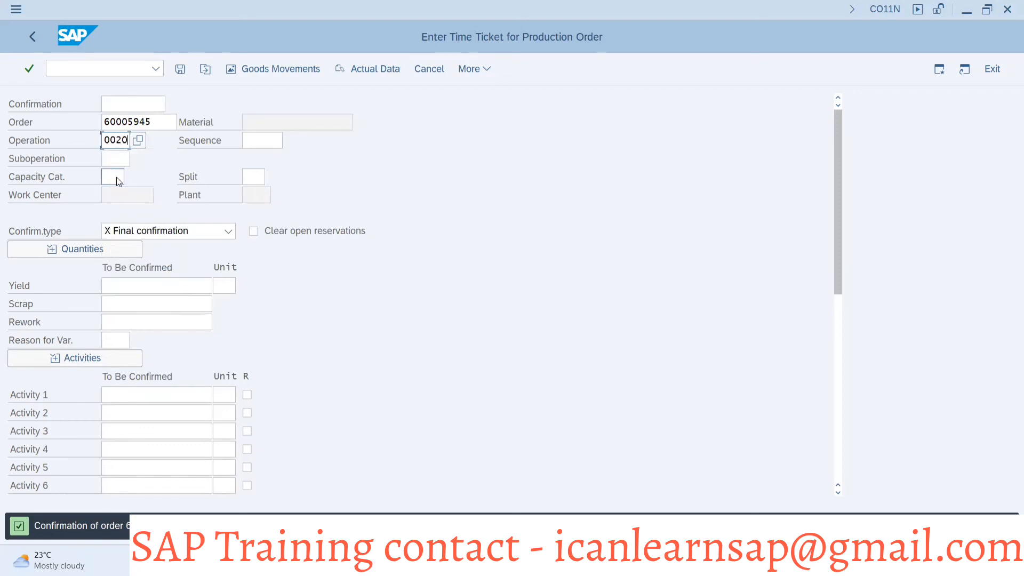
pyautogui.press('Return')
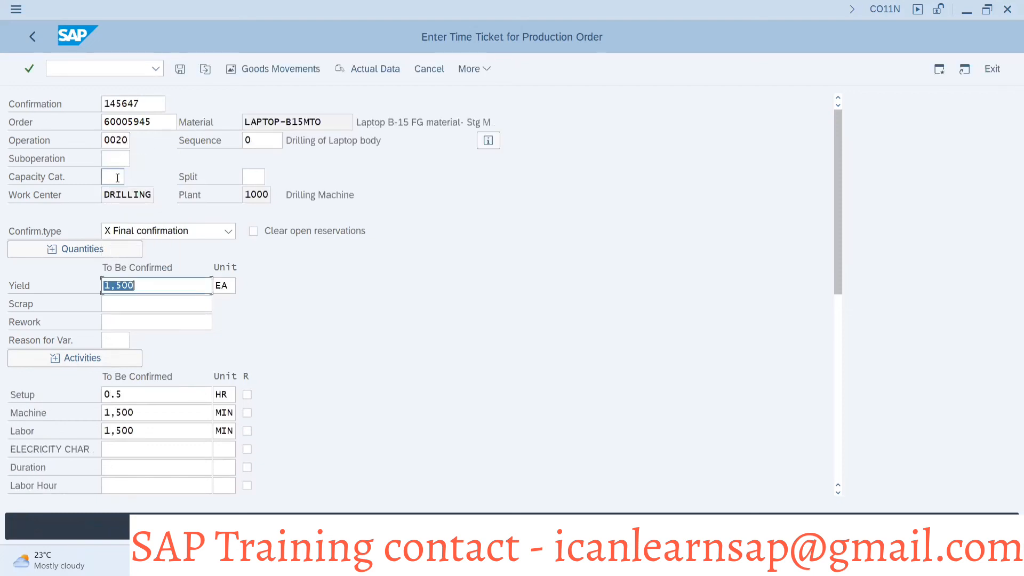
# Save the final confirmation of operation 0020, viewing the cost error log and accepting the save anyway
pyautogui.click(179, 75)
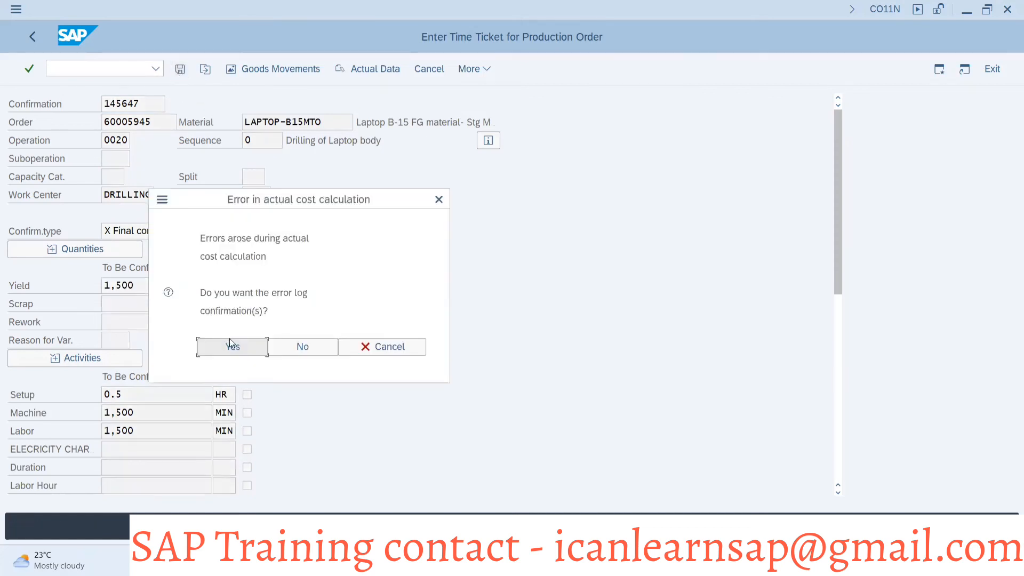
pyautogui.click(230, 342)
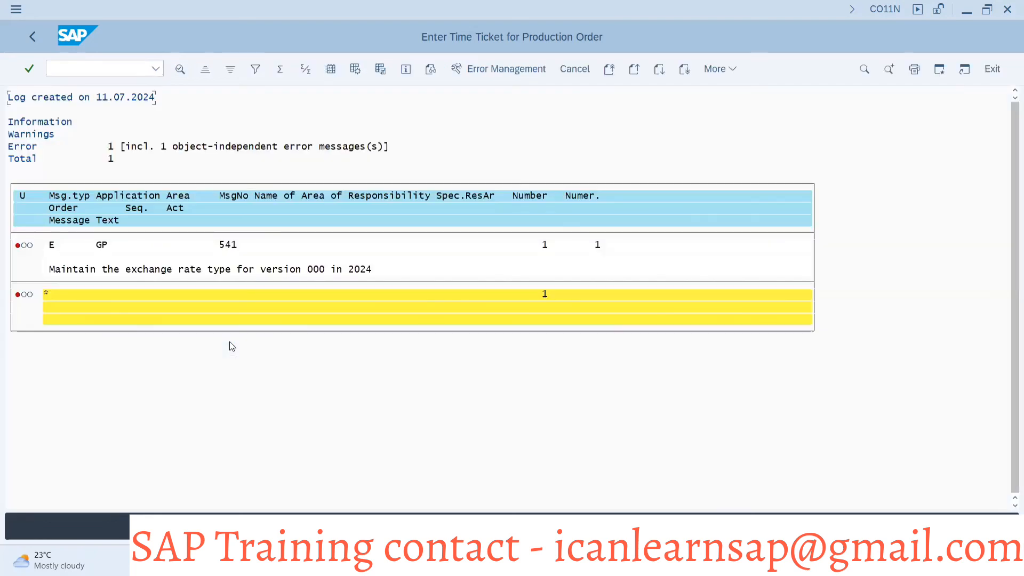
pyautogui.click(37, 38)
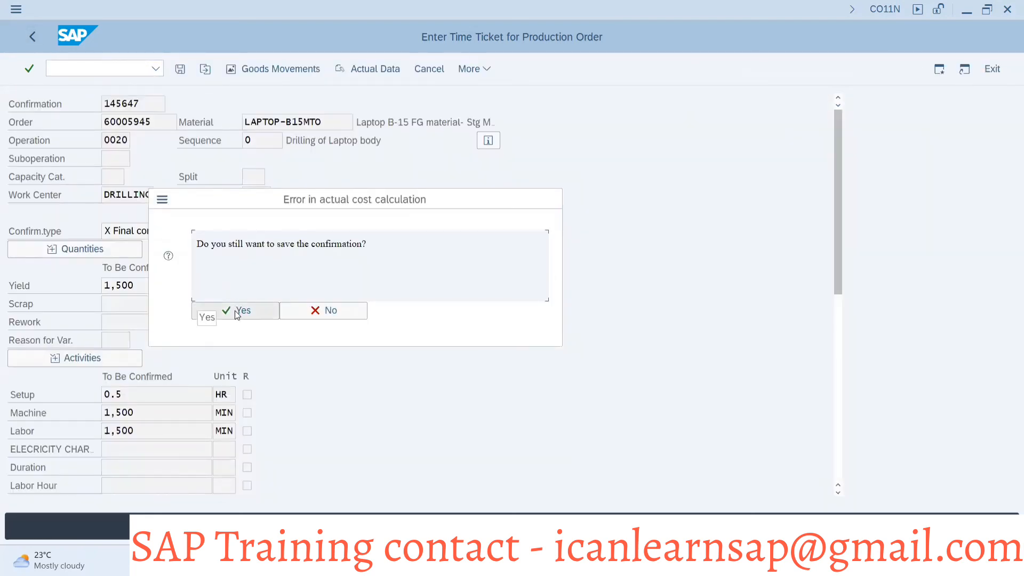
pyautogui.click(236, 312)
pyautogui.click(412, 490)
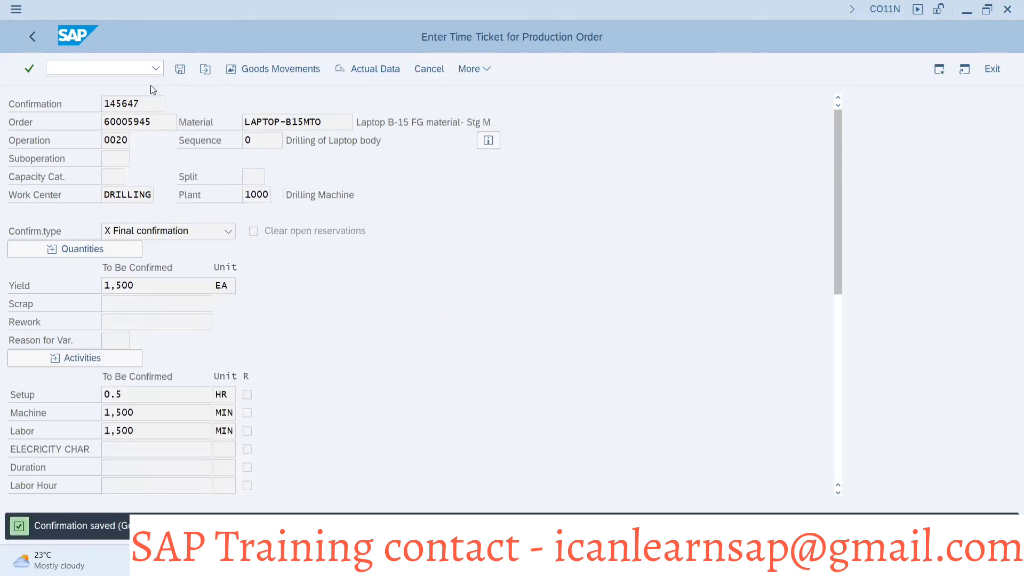
# Open transaction MIGO in the time ticket session and load the 1,500-piece production order for goods receipt
pyautogui.hotkey('alt', 'Tab')
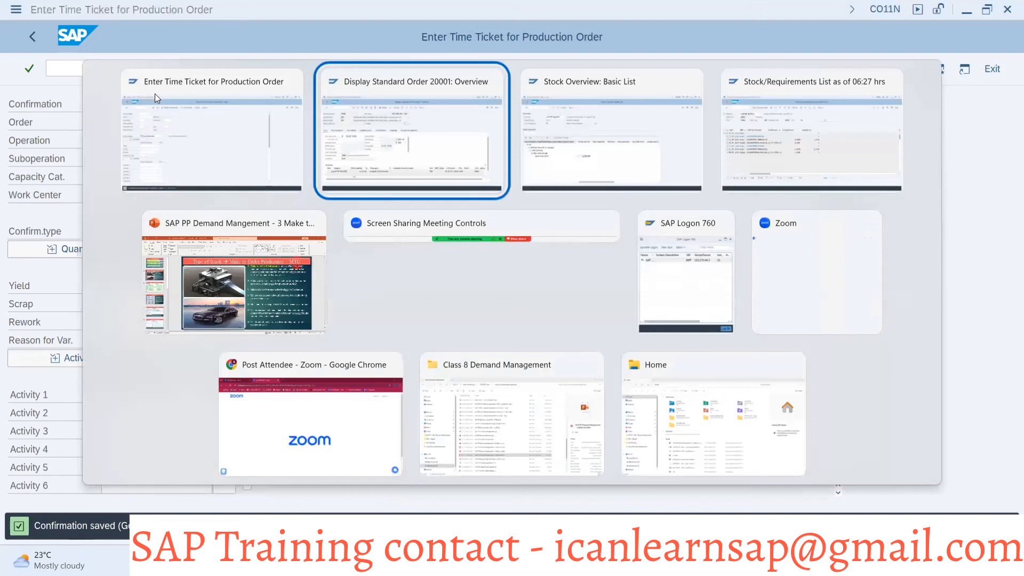
pyautogui.click(155, 93)
pyautogui.click(89, 64)
pyautogui.write('/nmigo')
pyautogui.press('Return')
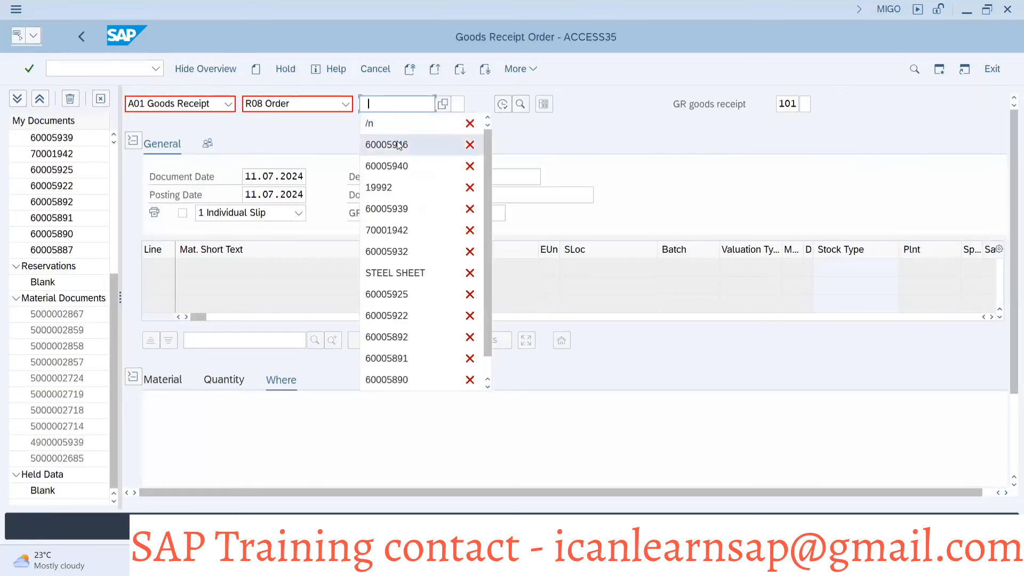
pyautogui.click(399, 144)
pyautogui.press('BackSpace')
pyautogui.write('5')
pyautogui.press('Return')
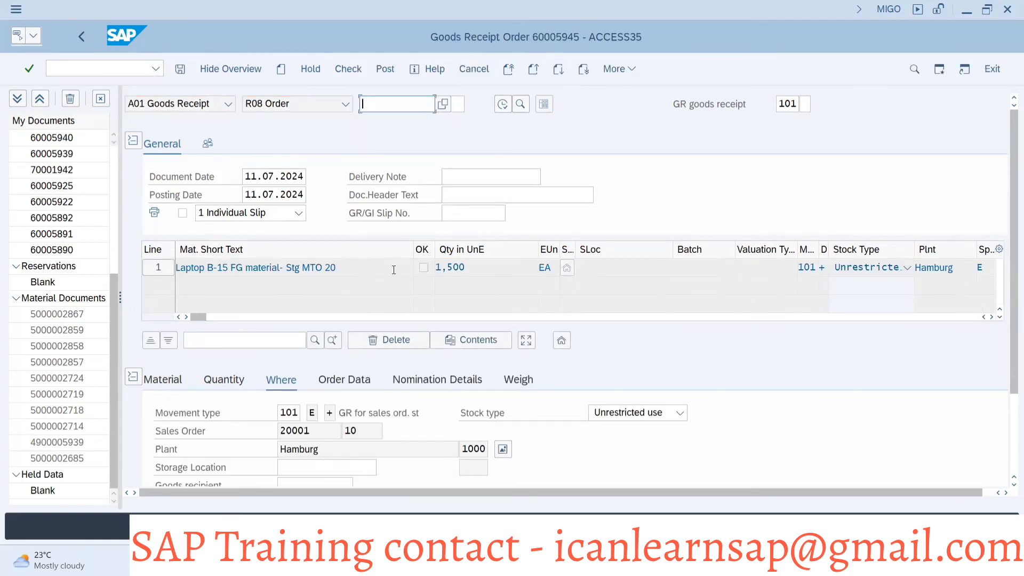
# Set storage location 0001 for the 1,500 EA item, mark it as OK, then check and post the goods receipt
pyautogui.click(341, 467)
pyautogui.click(300, 487)
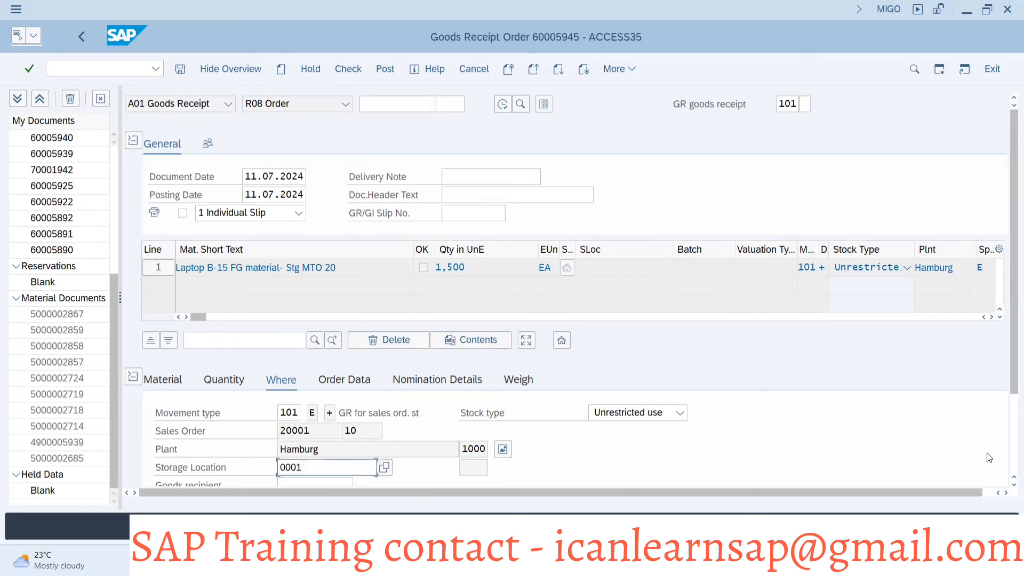
pyautogui.scroll(-3, 1009, 460)
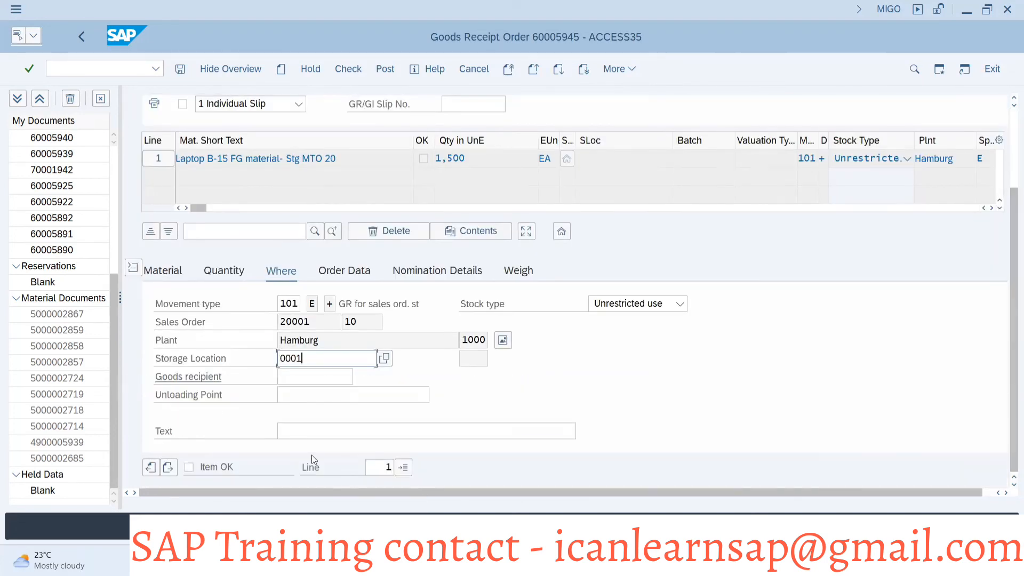
pyautogui.click(195, 472)
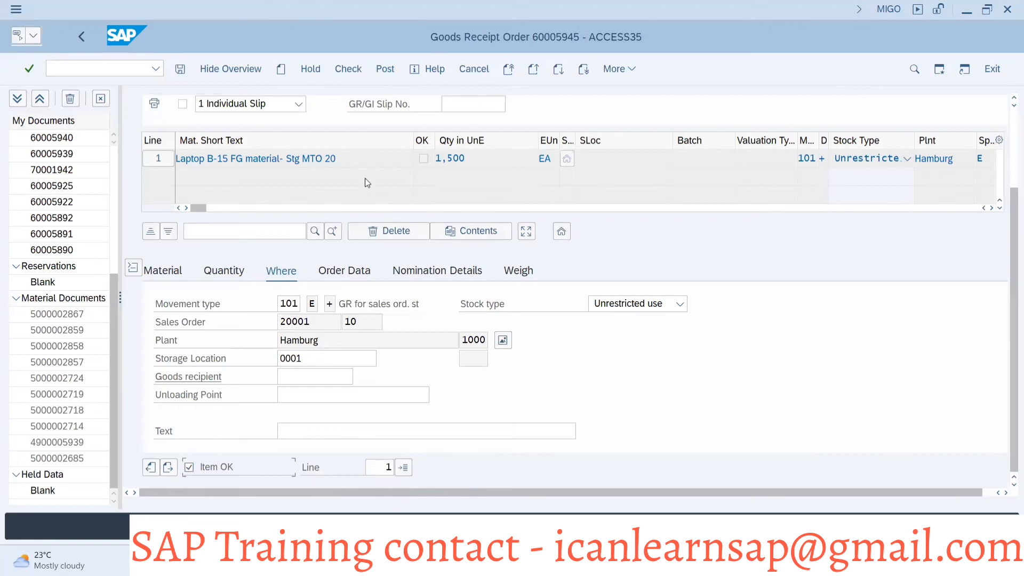
pyautogui.click(348, 68)
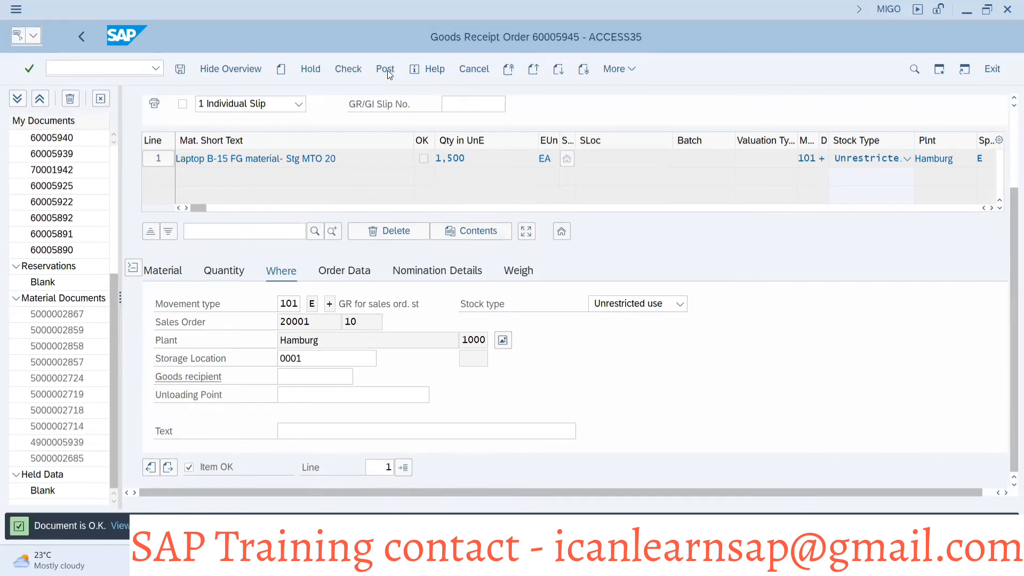
pyautogui.click(385, 69)
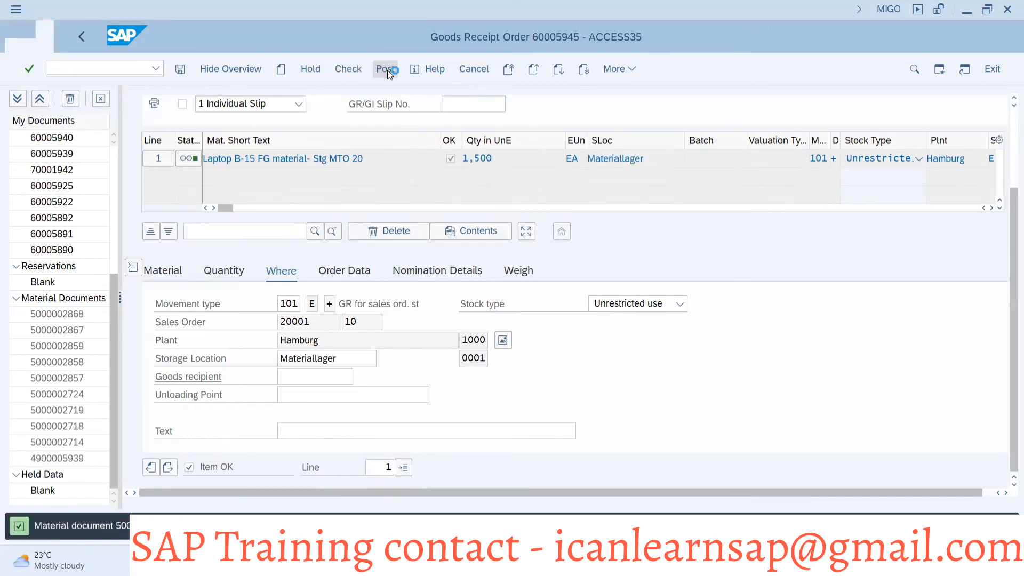
# Refresh the LAPTOP-B15MTO stock overview and examine the sales order stock quantities broken down by sales document
pyautogui.hotkey('alt', 'Tab')
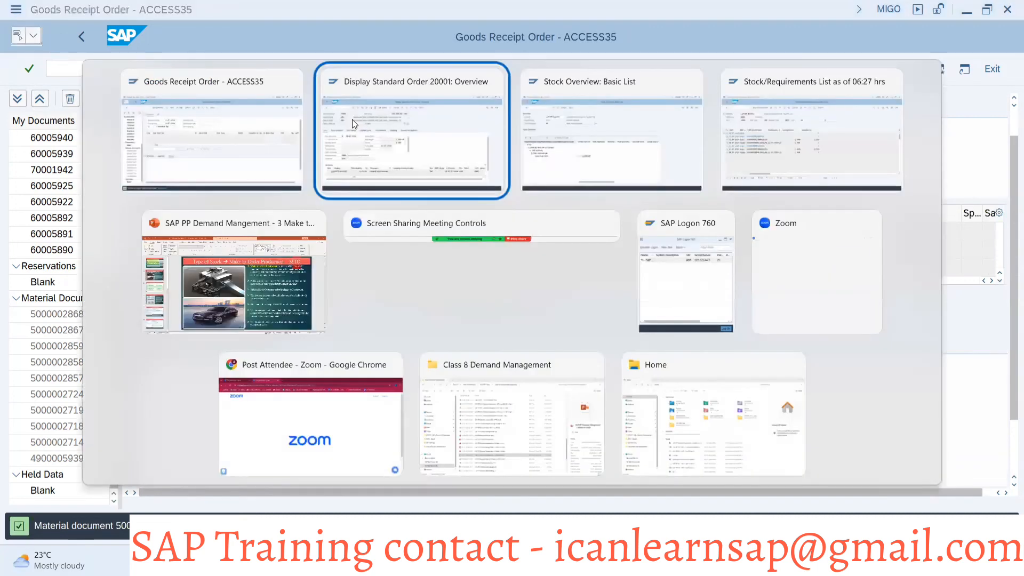
pyautogui.hotkey('alt', 'Tab')
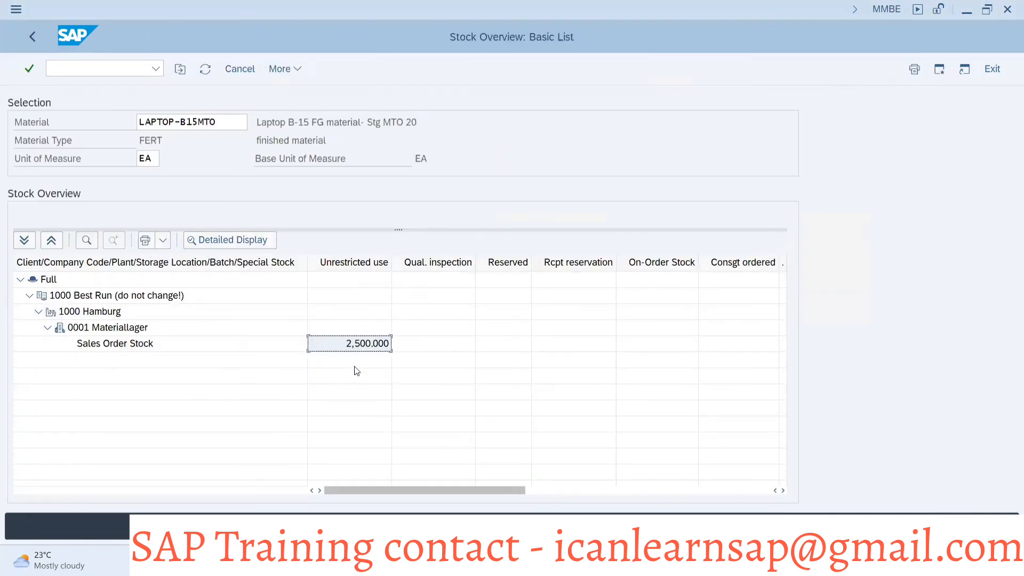
pyautogui.click(202, 72)
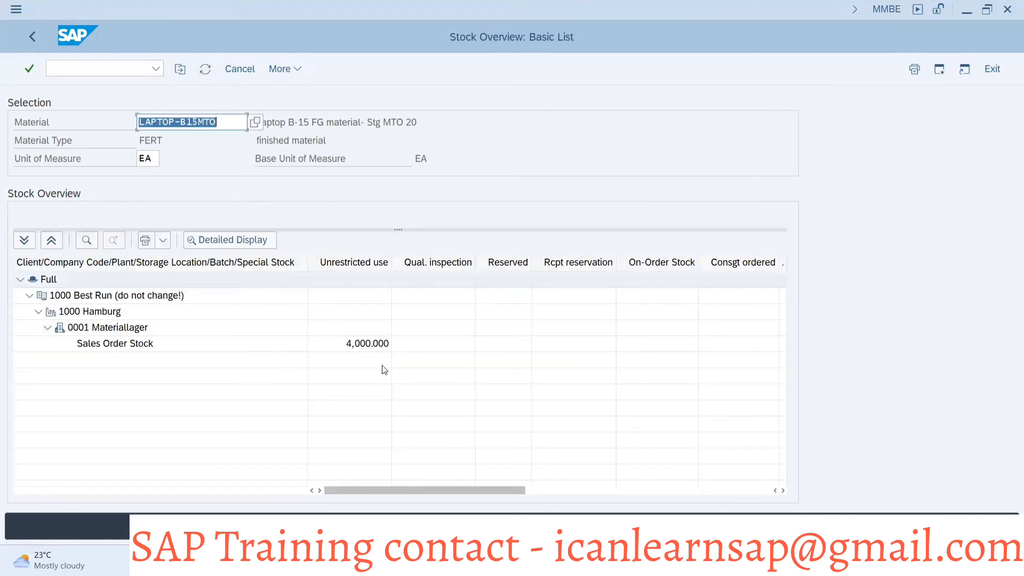
pyautogui.rightClick(375, 346)
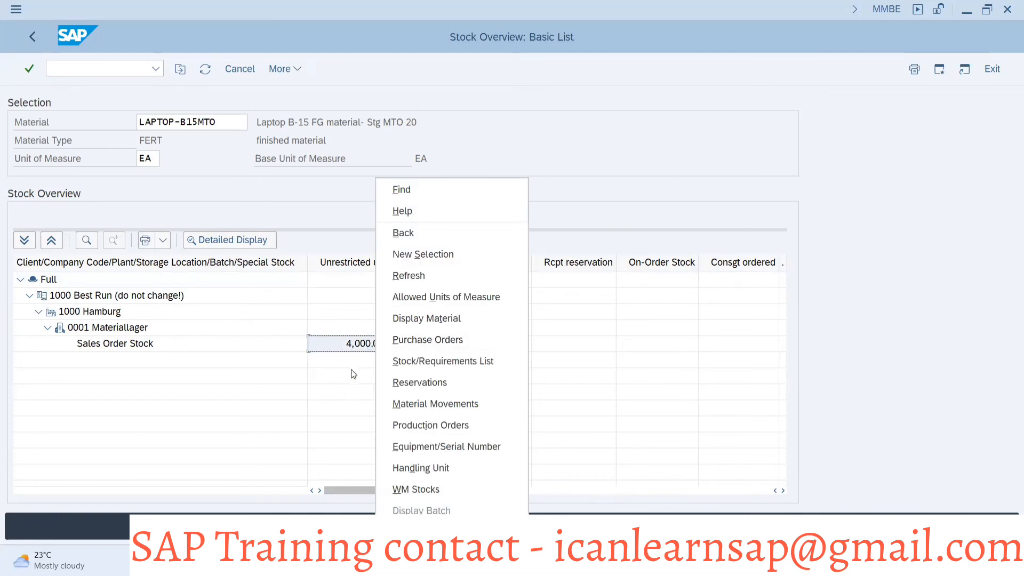
pyautogui.click(351, 372)
pyautogui.doubleClick(366, 344)
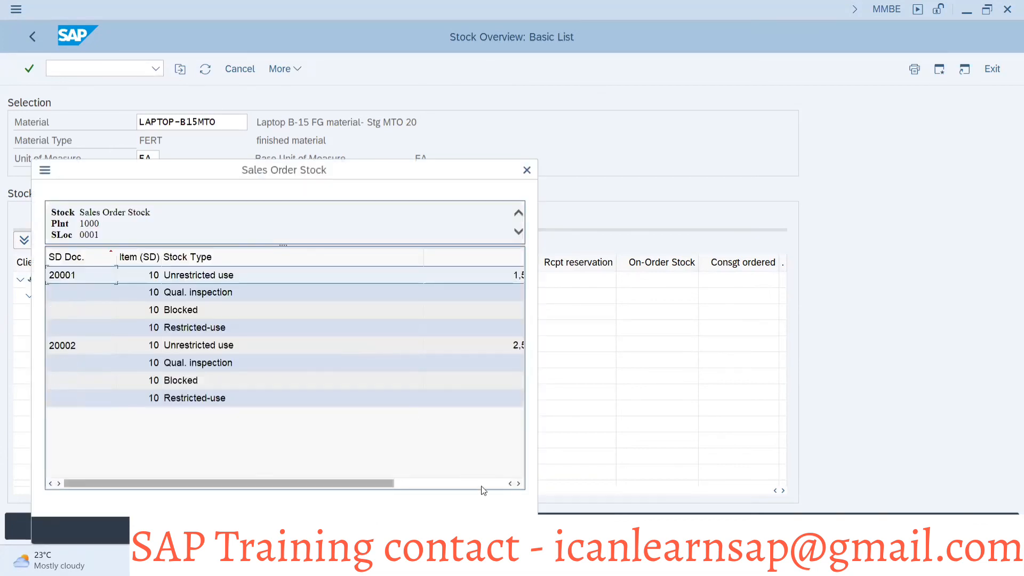
pyautogui.click(519, 484)
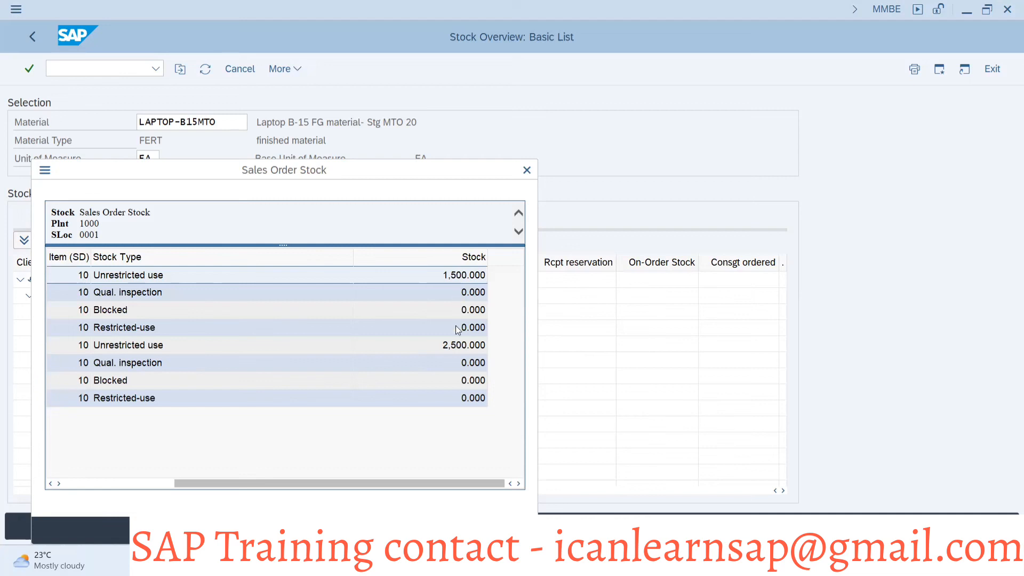
pyautogui.click(79, 483)
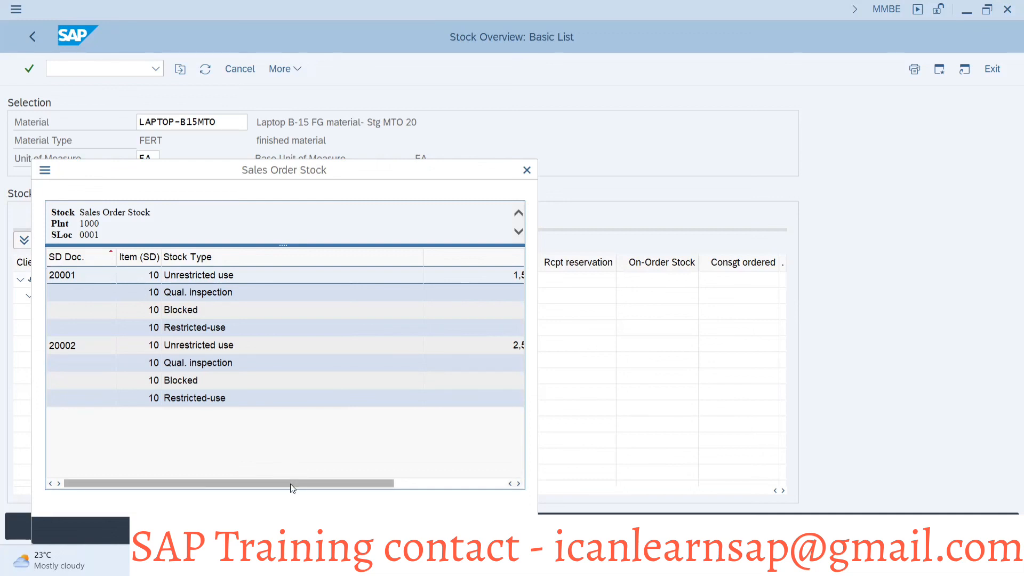
# Switch to the PowerPoint presentation and look at the Make to Order Production flow diagram on slide 3
pyautogui.hotkey('alt', 'Tab')
pyautogui.hotkey('alt', 'Tab')
pyautogui.hotkey('alt', 'Tab')
pyautogui.hotkey('alt', 'Tab')
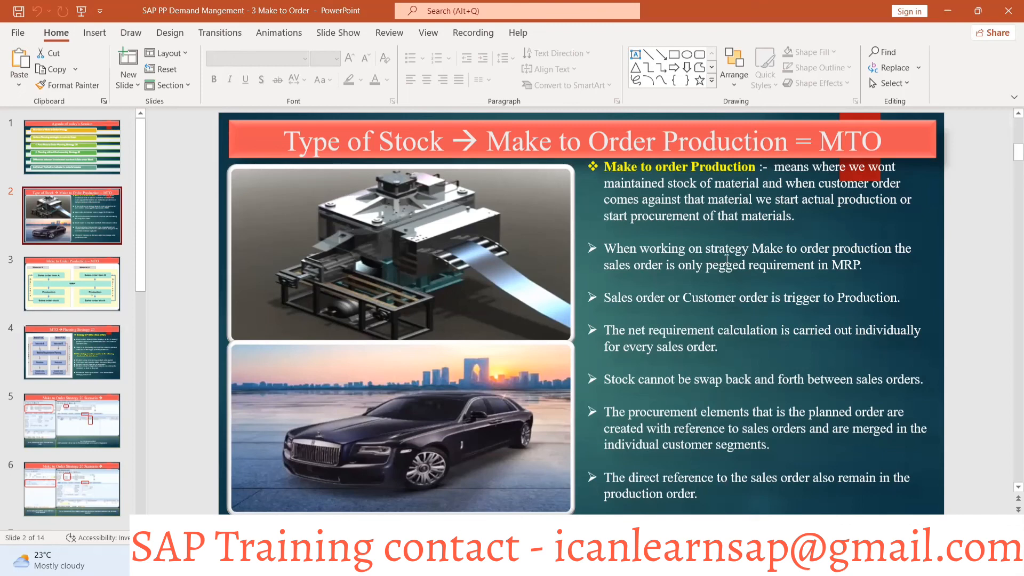
pyautogui.click(62, 292)
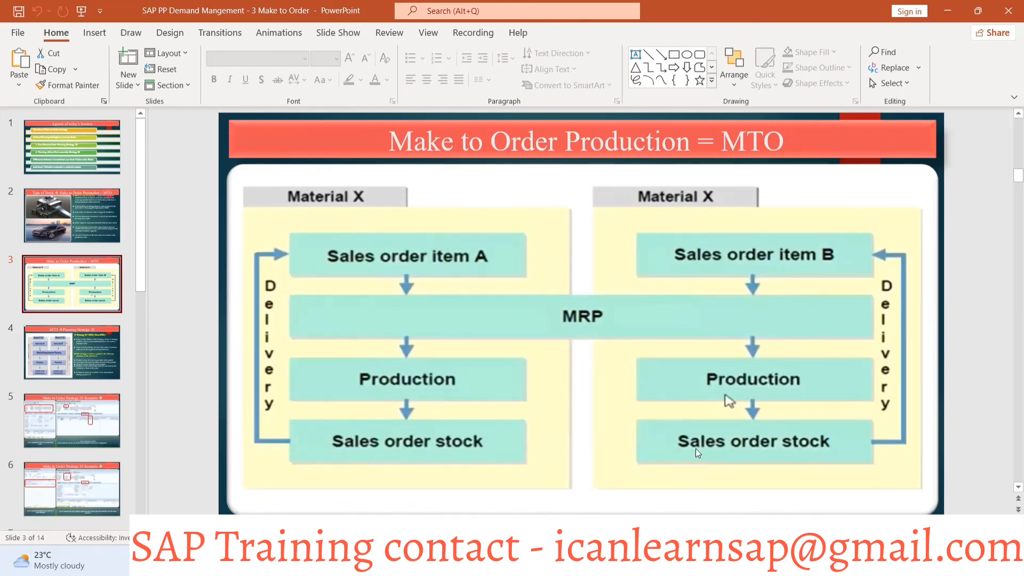
# Return to the SAP stock overview, move the Sales Order Stock window aside and compare its quantities with their sales documents
pyautogui.hotkey('alt', 'Tab')
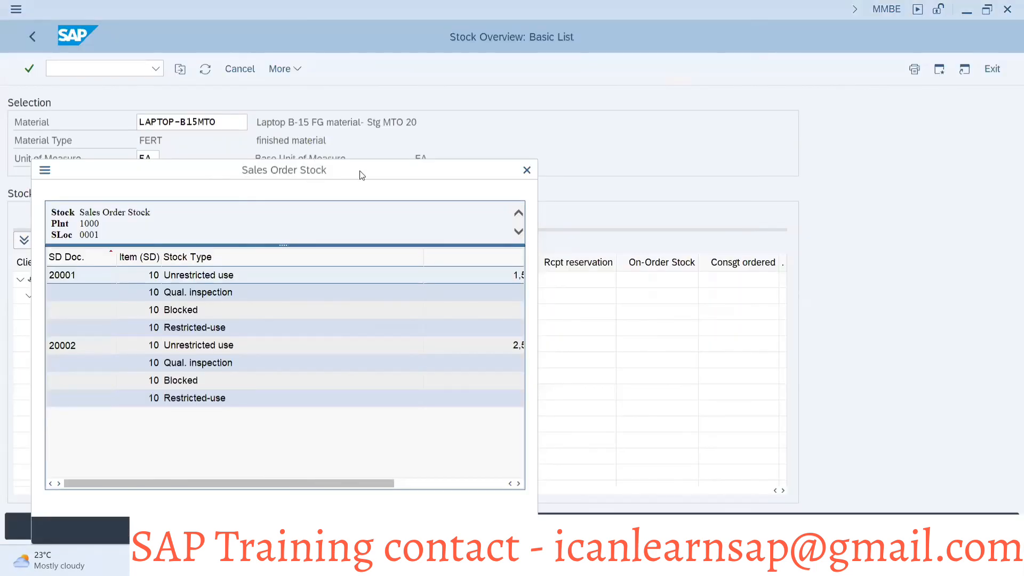
pyautogui.moveTo(361, 172); pyautogui.dragTo(539, 168)
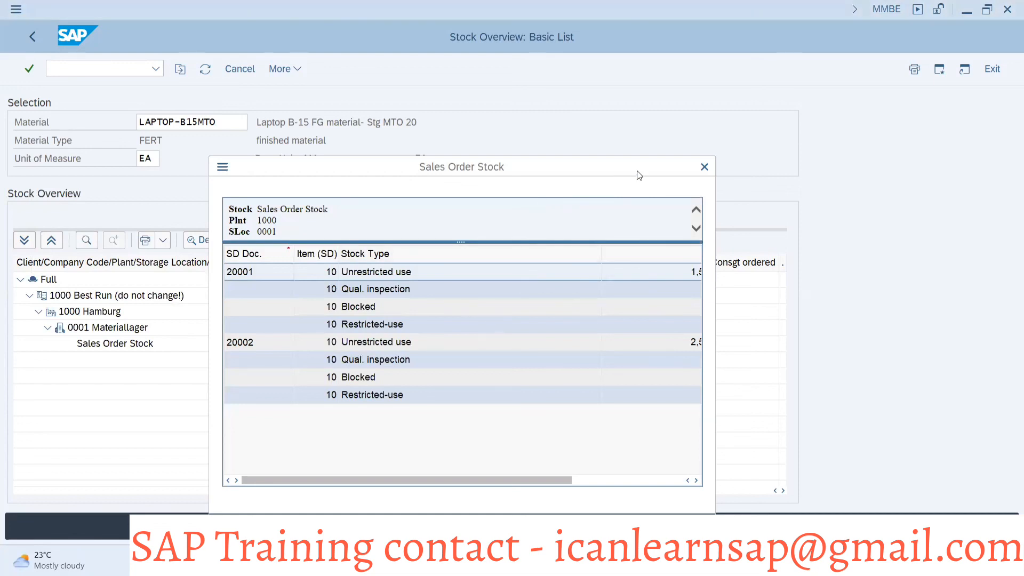
pyautogui.click(630, 482)
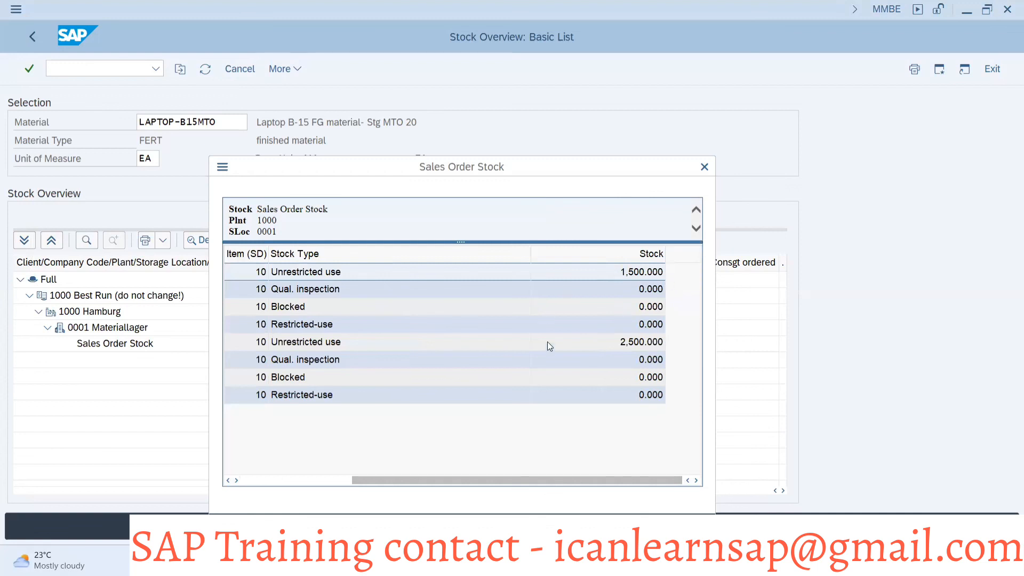
pyautogui.click(268, 483)
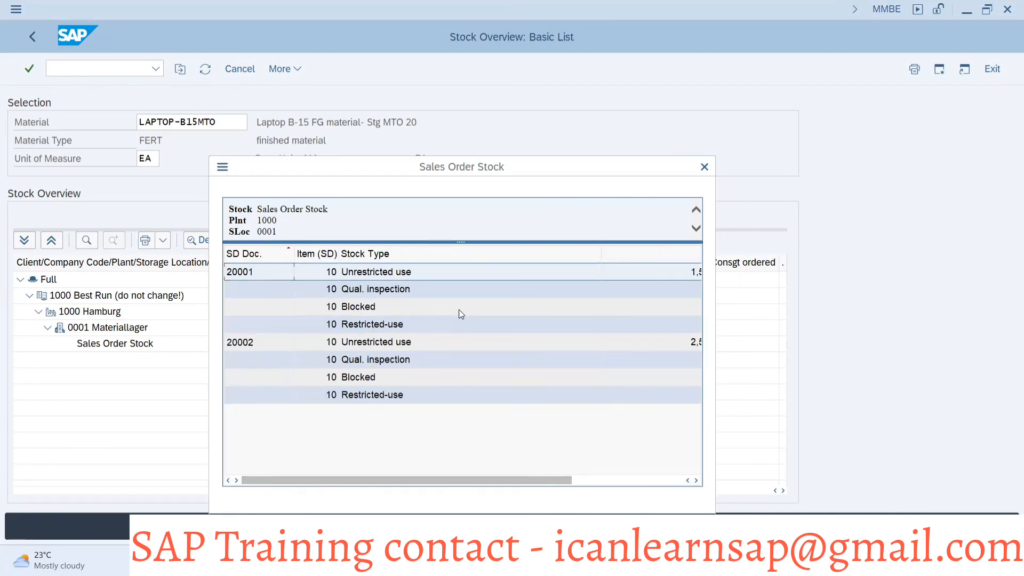
pyautogui.hotkey('alt', 'Tab')
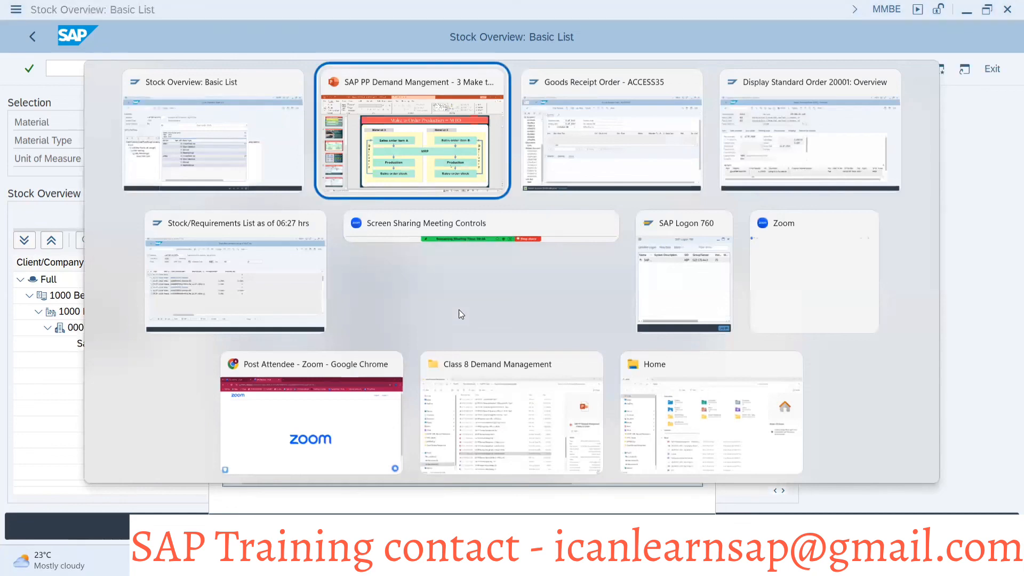
# Switch to the session displaying the 1,500 EA standard order and go back to the Display Sales Order initial screen
pyautogui.hotkey('alt', 'Tab')
pyautogui.hotkey('alt', 'Tab')
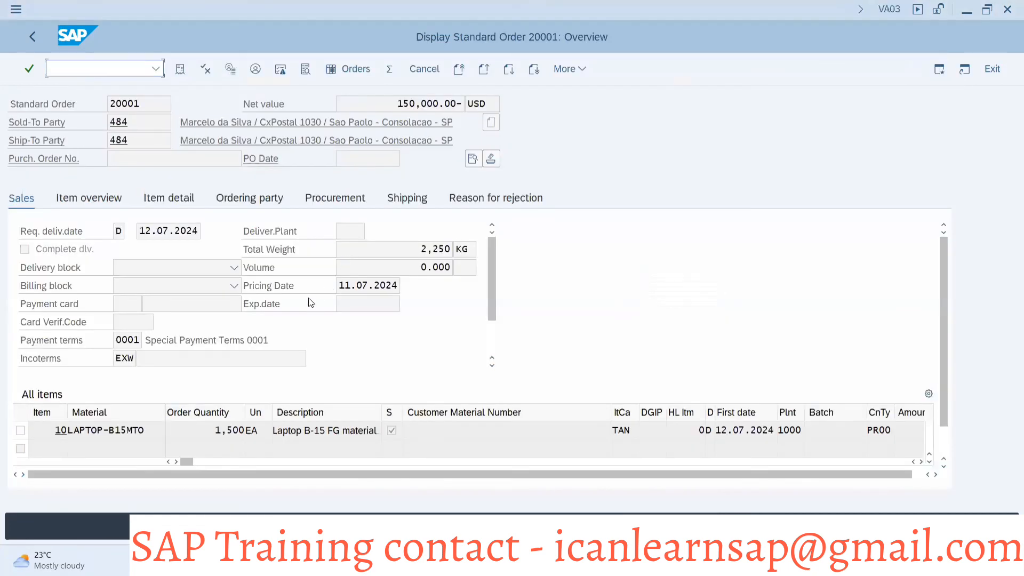
pyautogui.click(28, 38)
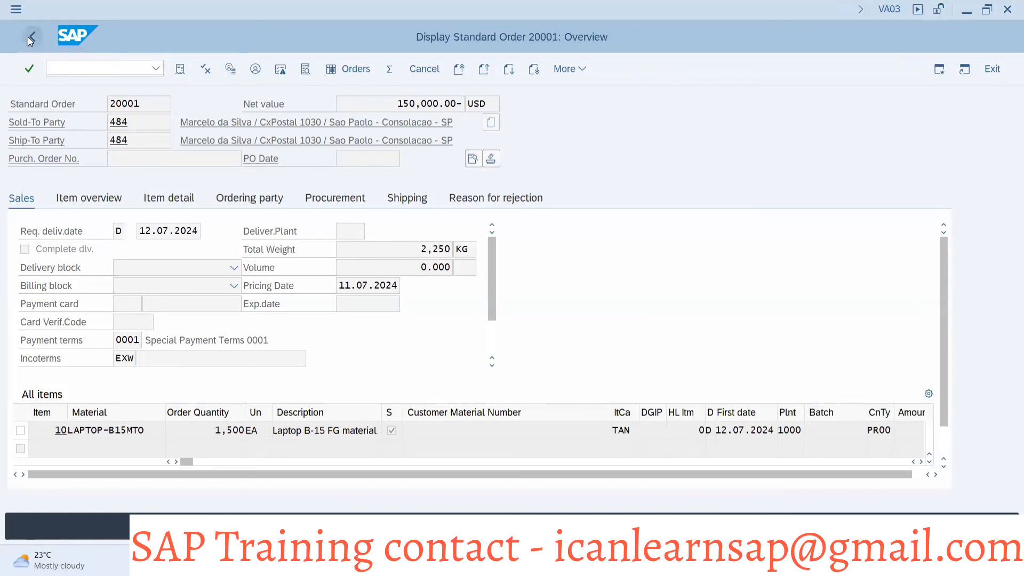
# Switch to the PowerPoint presentation, look at slide 2 on Make to Order Production, and return to the SAP Sales Order Stock window
pyautogui.hotkey('alt', 'Tab')
pyautogui.hotkey('alt', 'Tab')
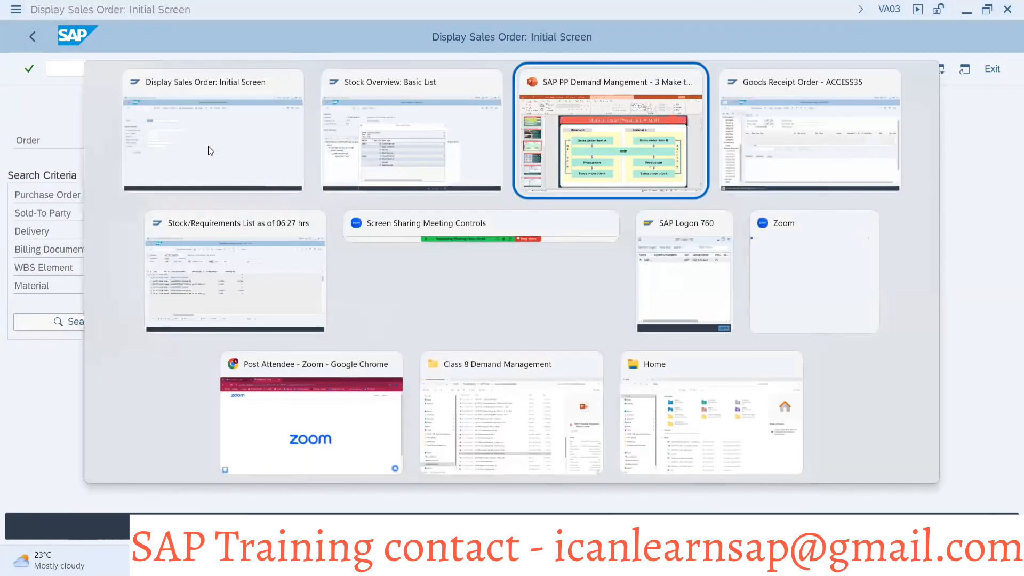
pyautogui.hotkey('alt', 'Tab')
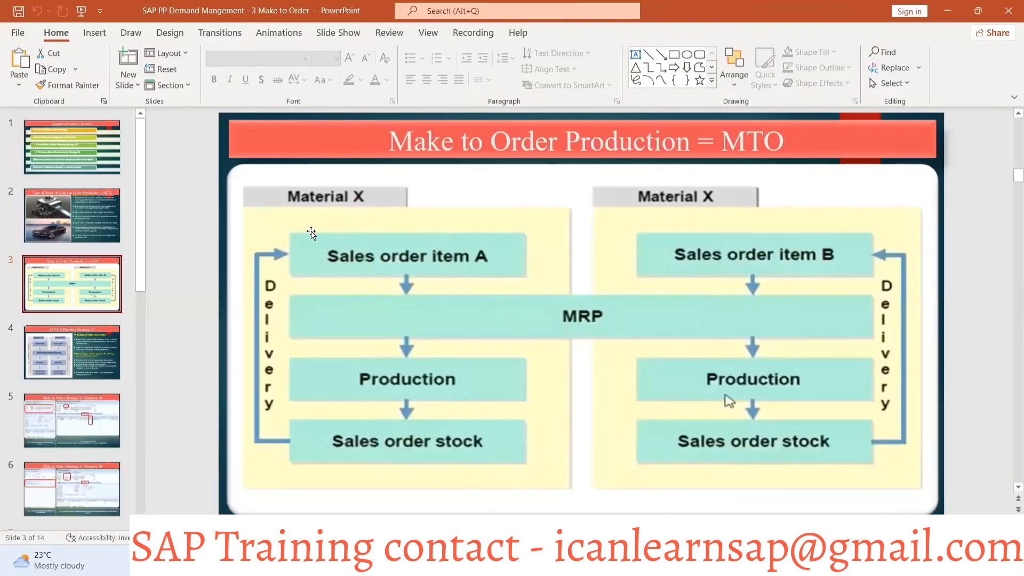
pyautogui.click(108, 229)
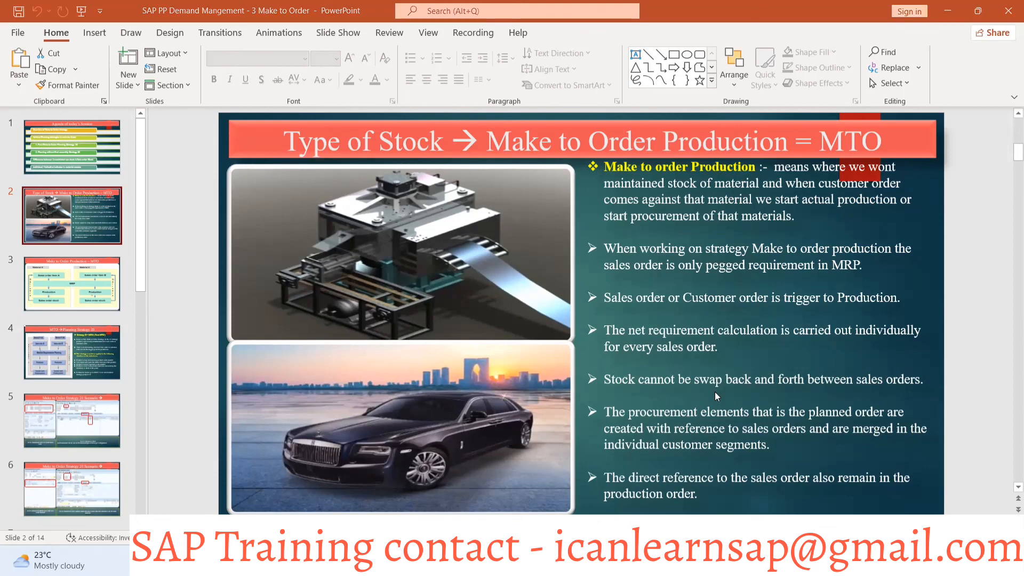
pyautogui.hotkey('alt', 'Tab')
pyautogui.hotkey('alt', 'Tab')
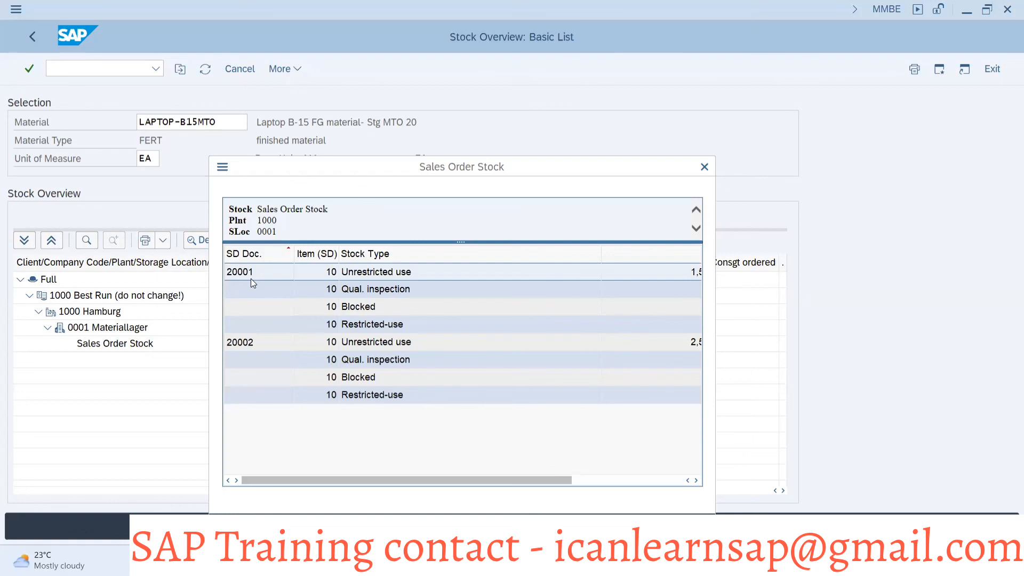
# In the goods receipt session, start transaction VA03 and display the 1,500 EA sales order for LAPTOP-B15MTO
pyautogui.hotkey('alt', 'Tab')
pyautogui.hotkey('alt', 'Tab')
pyautogui.hotkey('alt', 'Tab')
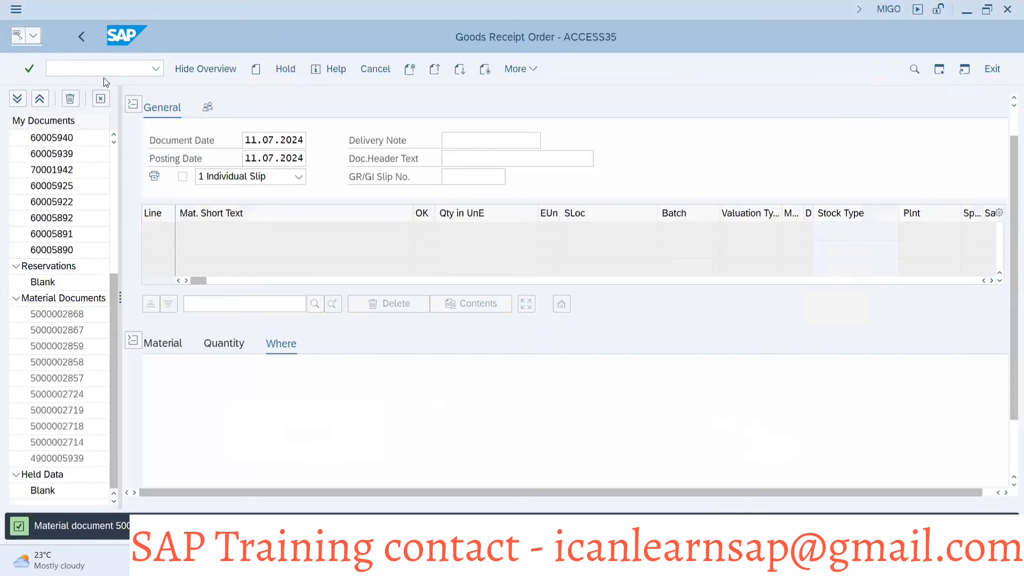
pyautogui.click(99, 70)
pyautogui.write('/nc')
pyautogui.press('BackSpace')
pyautogui.write('va0')
pyautogui.press('Return')
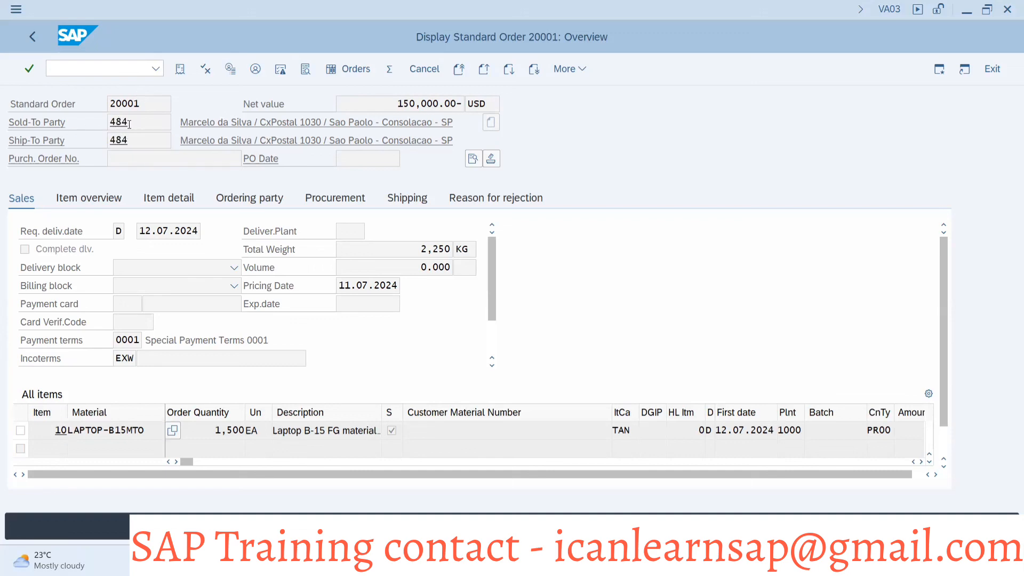
# Close the Sales Order Stock window and open the 2,500 EA sales order for LAPTOP-B15MTO in a new VA02 session
pyautogui.hotkey('alt', 'Tab')
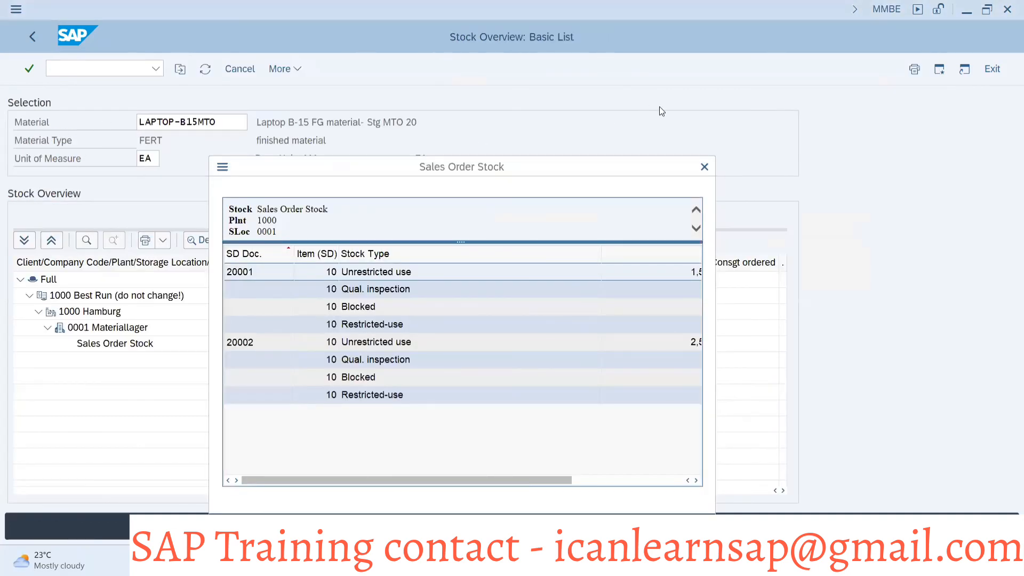
pyautogui.click(704, 167)
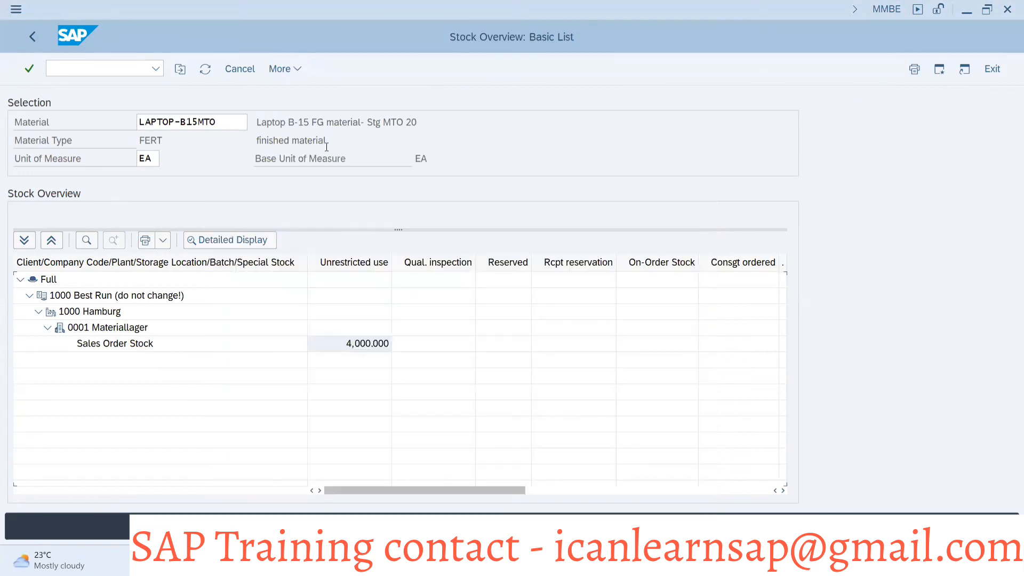
pyautogui.click(94, 65)
pyautogui.write('/ova02')
pyautogui.press('Return')
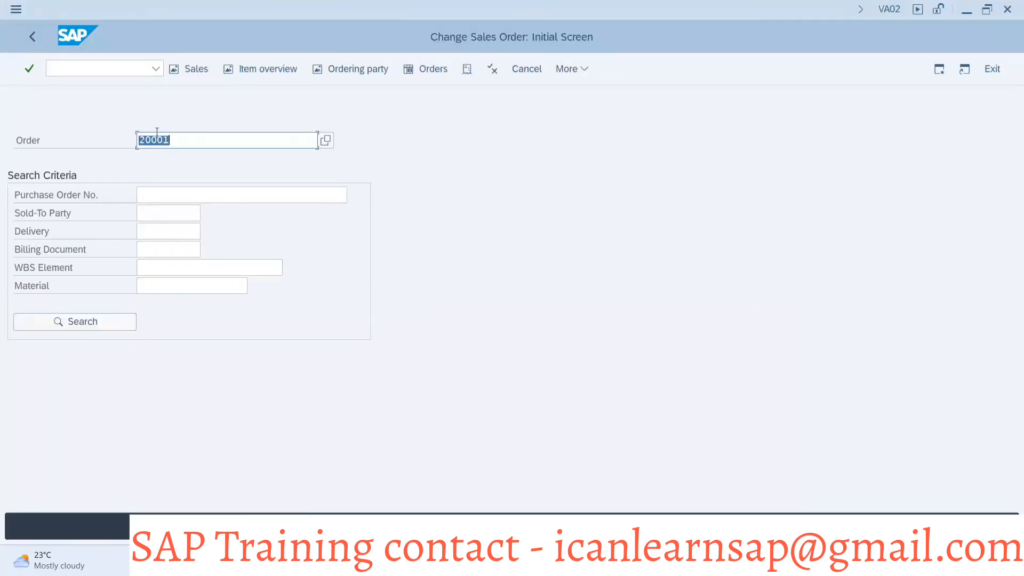
pyautogui.write('20002')
pyautogui.press('Return')
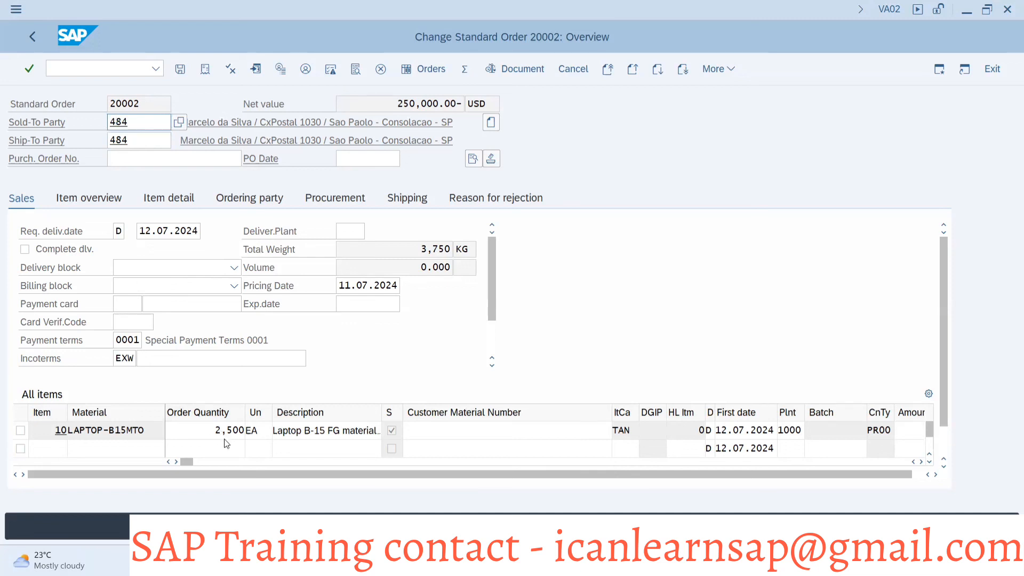
# Compare the quantity of the 1,500 EA sales order with the sales order stock breakdown in the LAPTOP-B15MTO stock overview
pyautogui.hotkey('alt', 'Tab')
pyautogui.hotkey('alt', 'Tab')
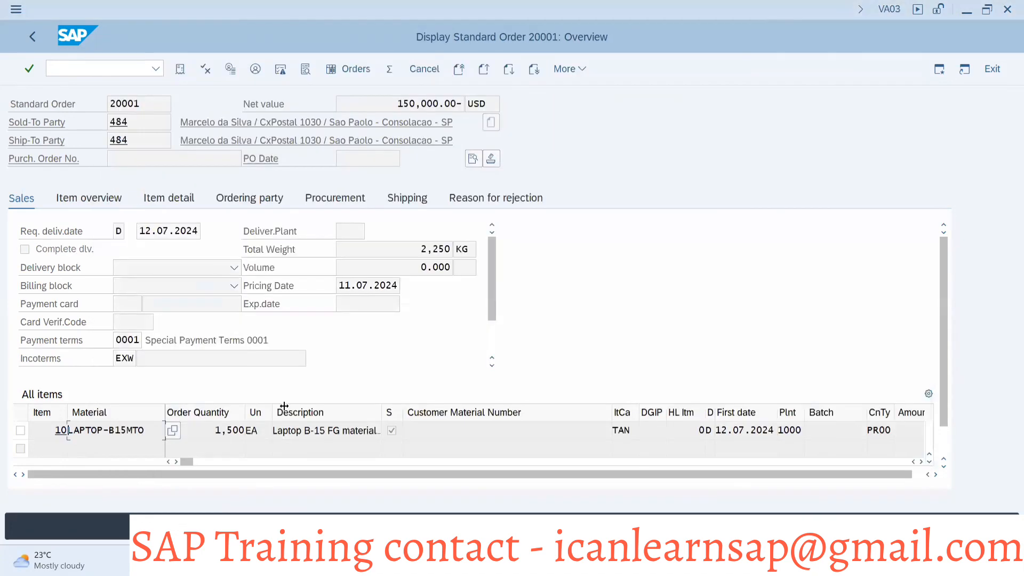
pyautogui.hotkey('alt', 'Tab')
pyautogui.hotkey('alt', 'Tab')
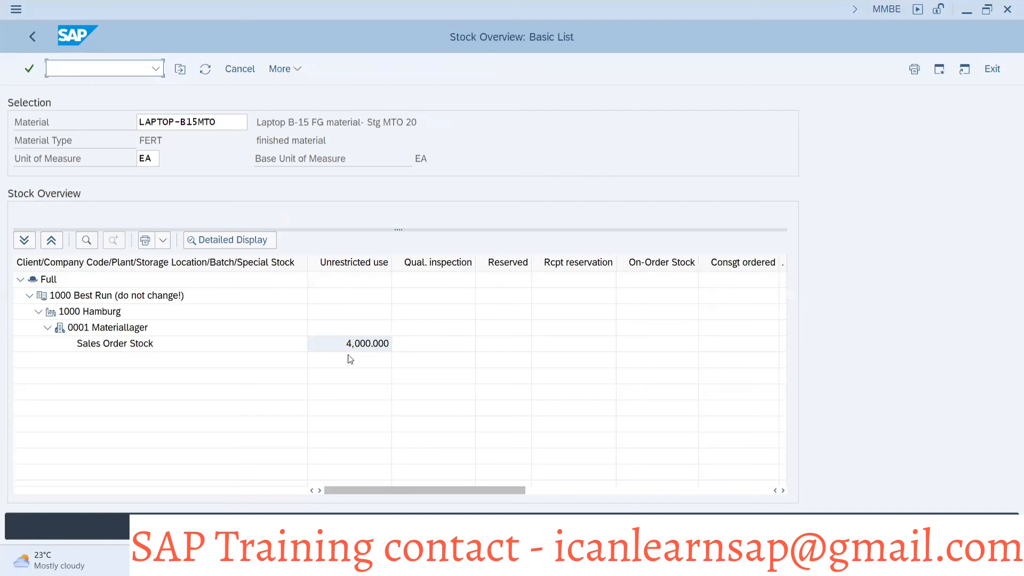
pyautogui.doubleClick(358, 342)
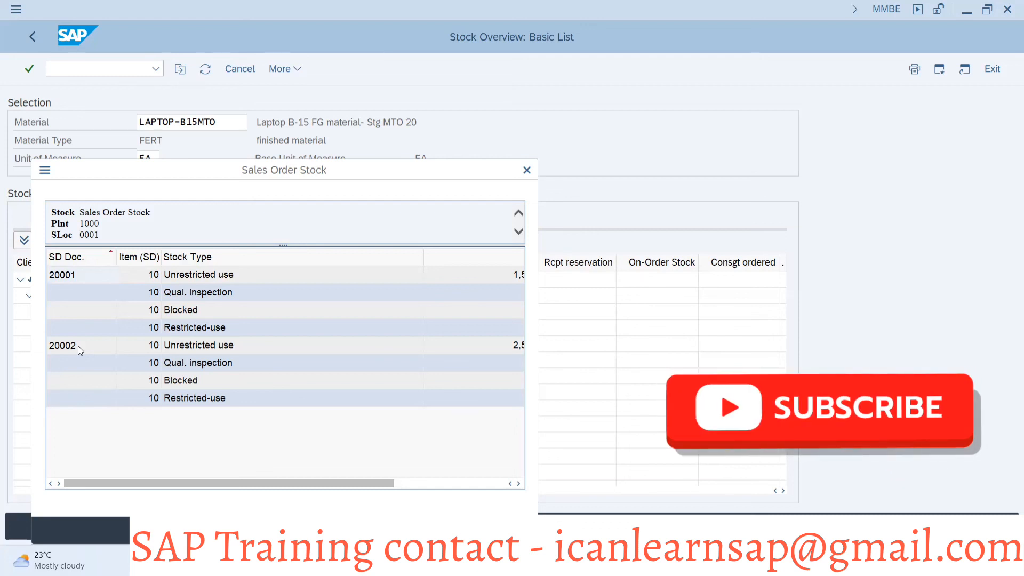
# Switch to the PowerPoint presentation and review the Make to Order stock rules on slide 2
pyautogui.hotkey('alt', 'Tab')
pyautogui.hotkey('alt', 'Tab')
pyautogui.hotkey('alt', 'Tab')
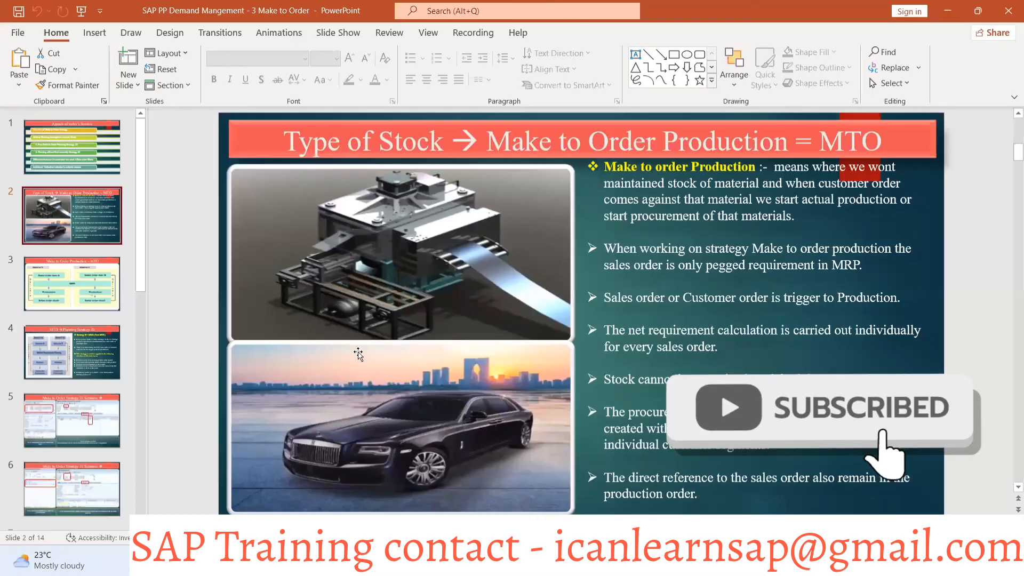